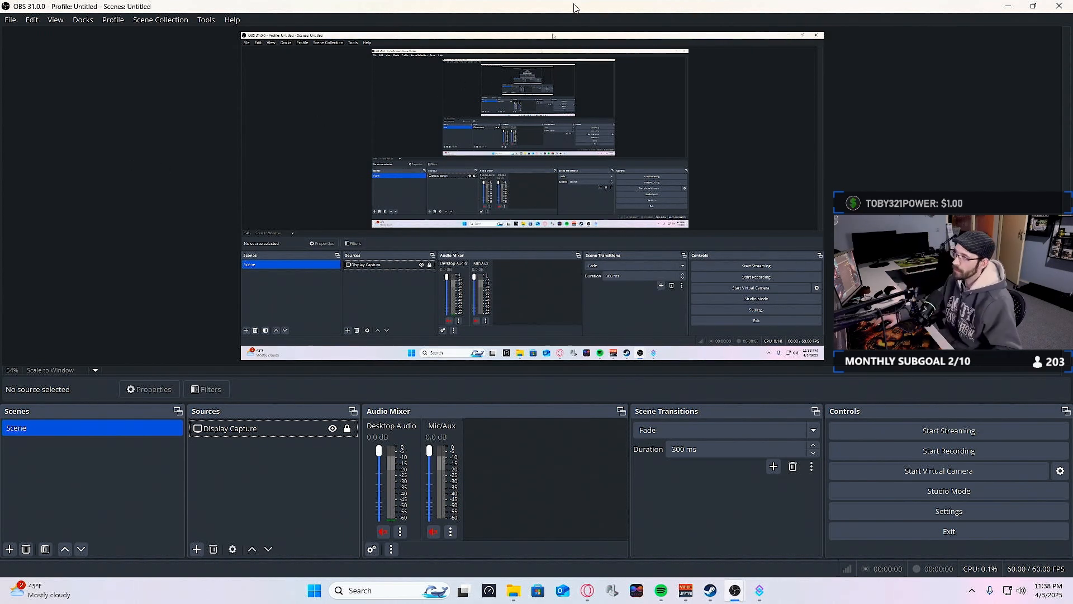
Shrink the OBS window out of full-screen size and bring up Streamer.bot beside it.
drag(582, 6, 552, 49)
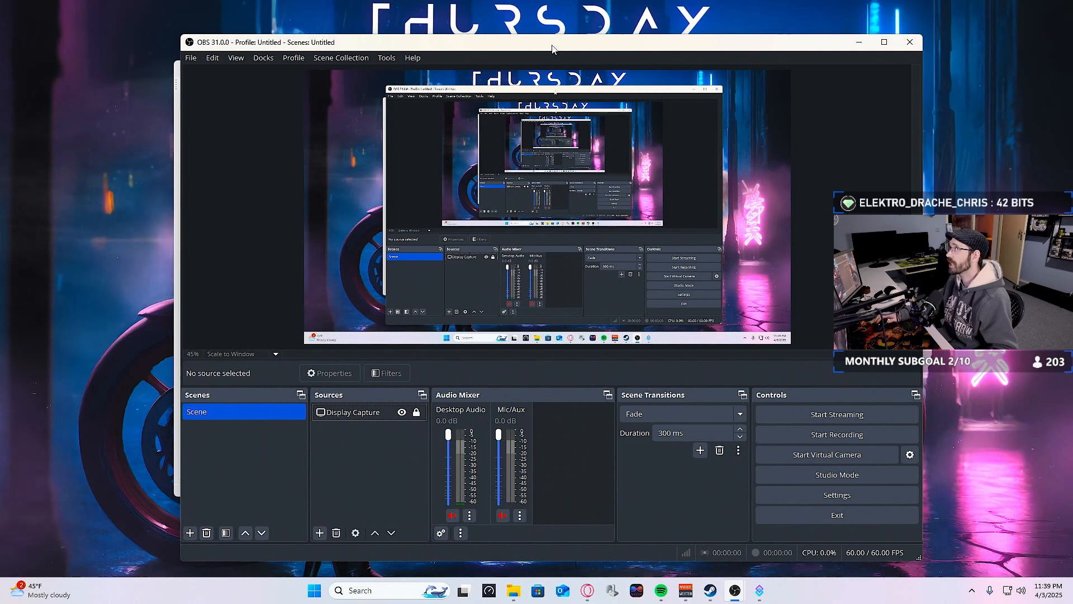
mouse_move(553, 49)
mouse_down()
mouse_move(515, 169)
mouse_move(536, 217)
mouse_move(531, 35)
mouse_move(538, 48)
mouse_up()
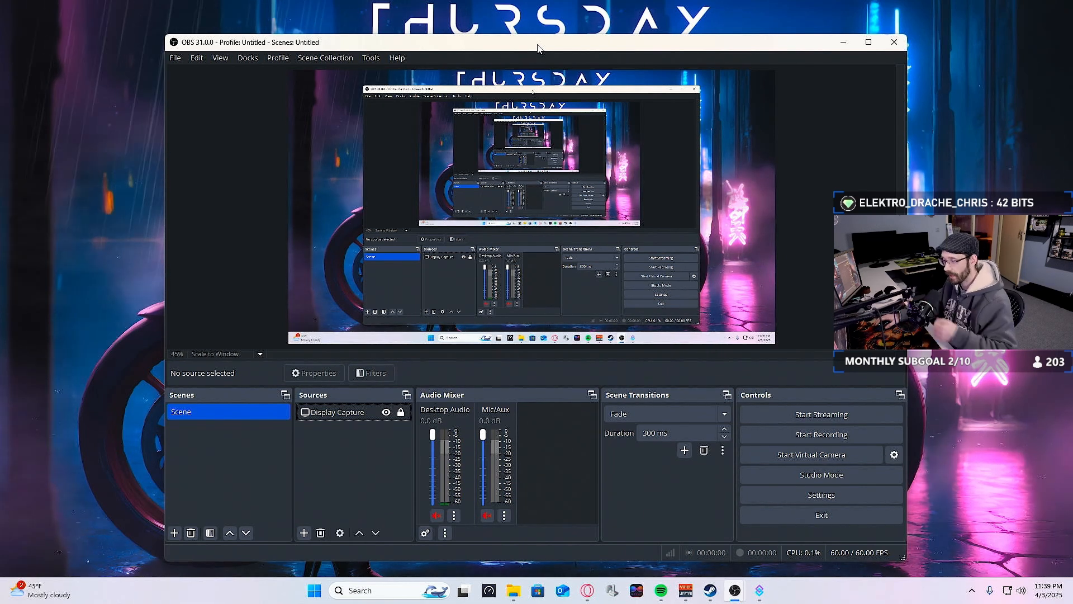
click(358, 408)
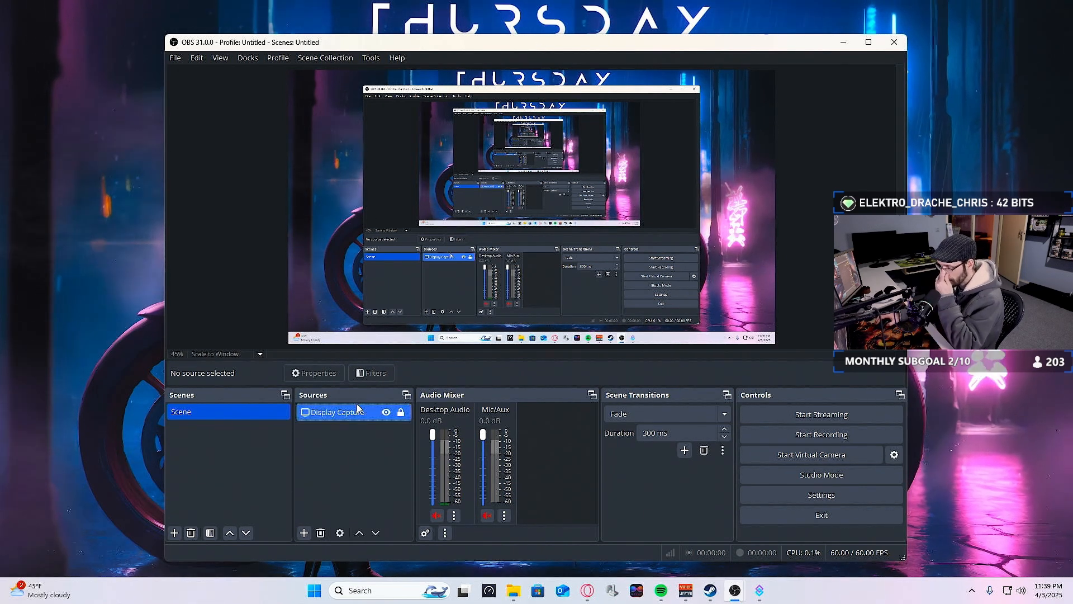
click(360, 441)
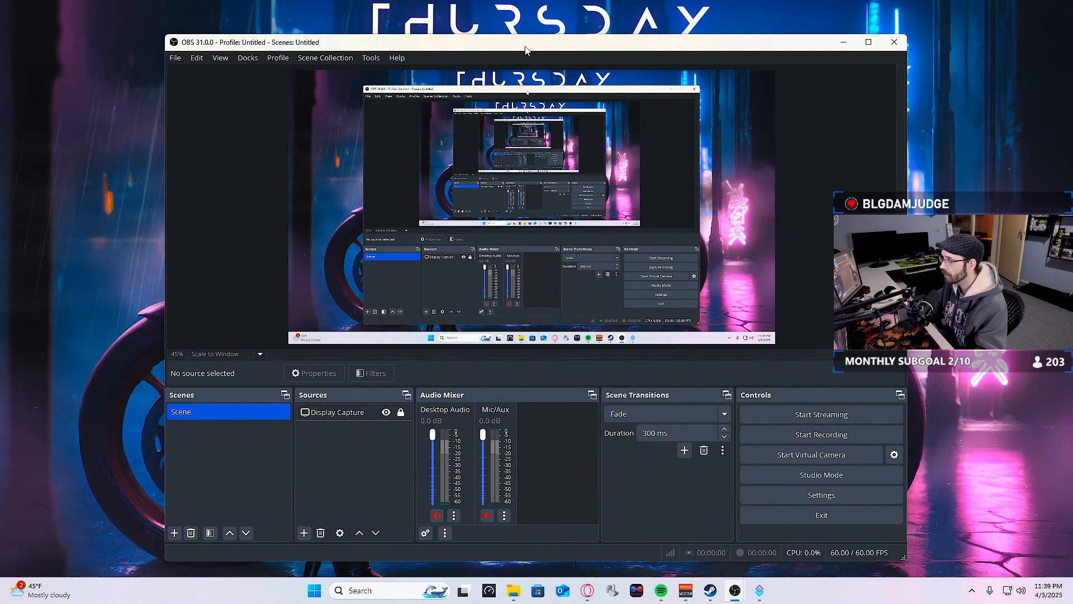
drag(525, 50, 471, 28)
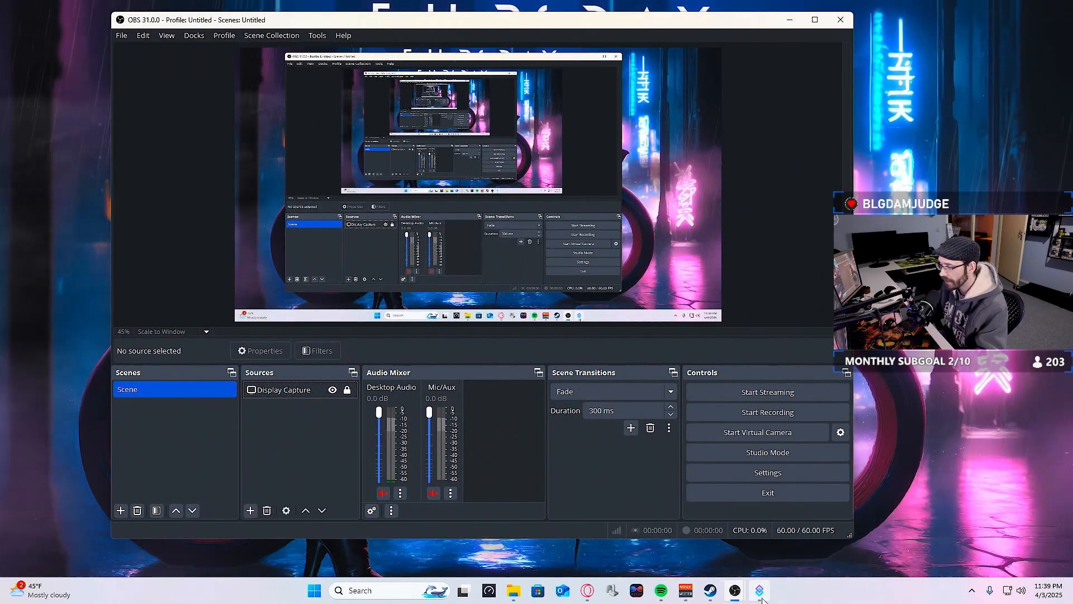
click(761, 597)
drag(581, 63, 757, 93)
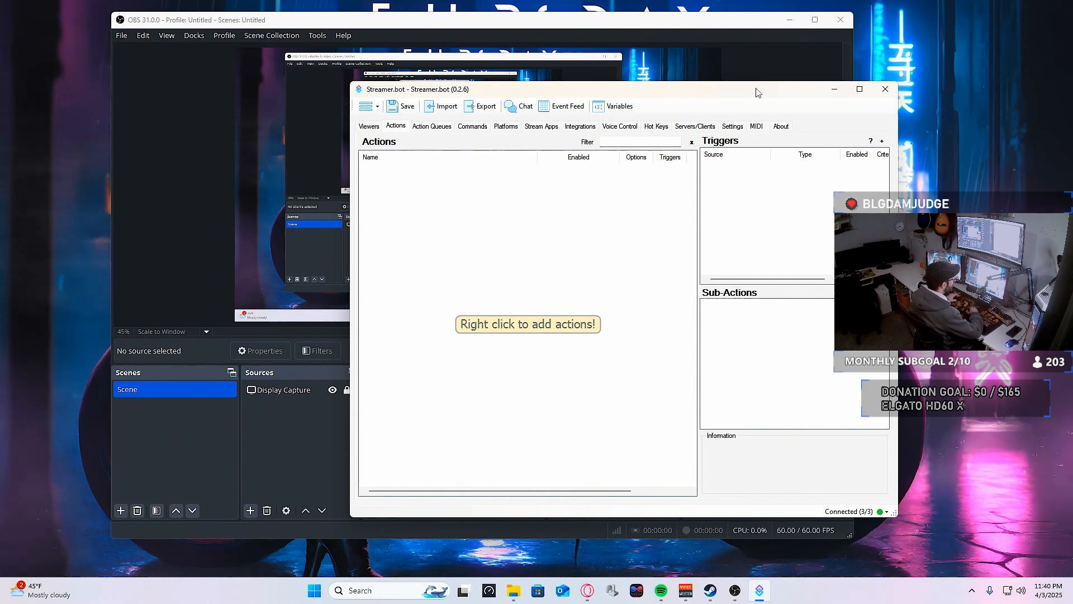
Switch between the OBS and Streamer.bot windows, ending with OBS in front and maximized.
click(670, 23)
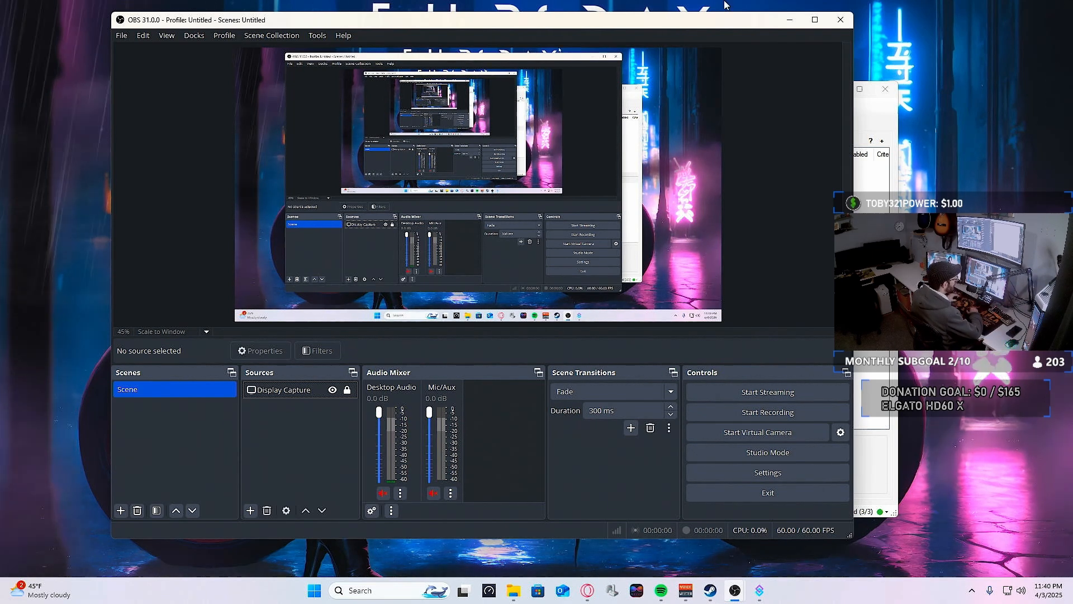
key(alt+Tab)
drag(681, 93, 825, 84)
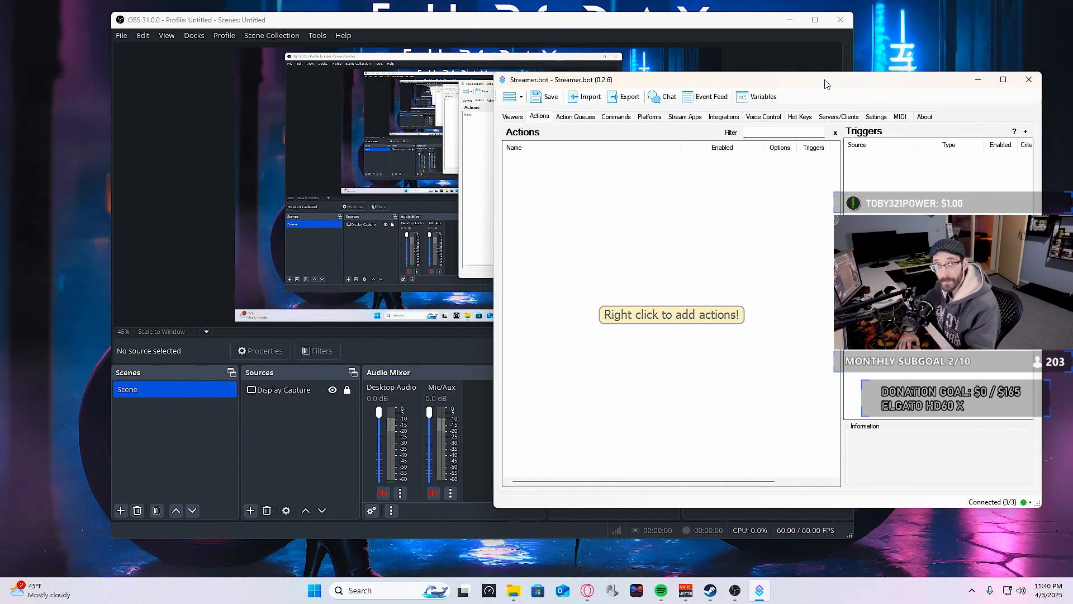
click(811, 23)
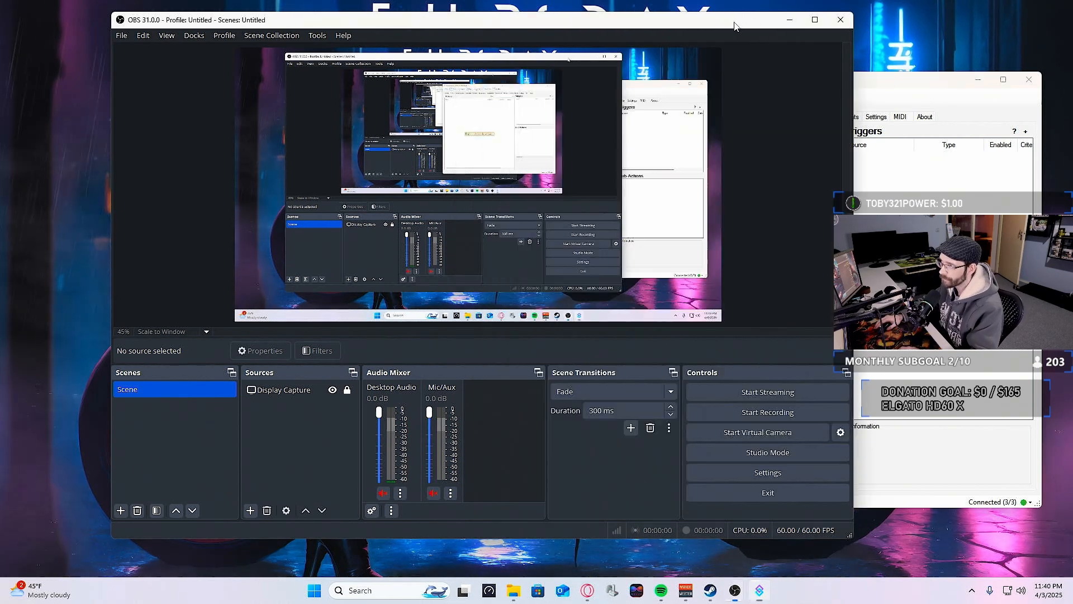
click(813, 21)
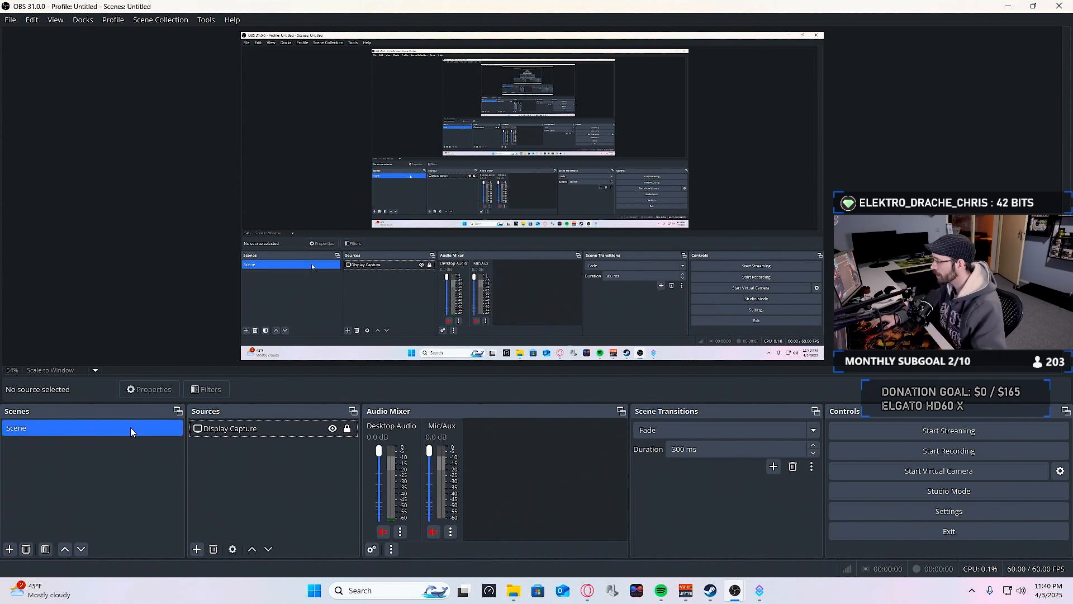
Rename the existing scene as "Game Scene".
right_click(51, 429)
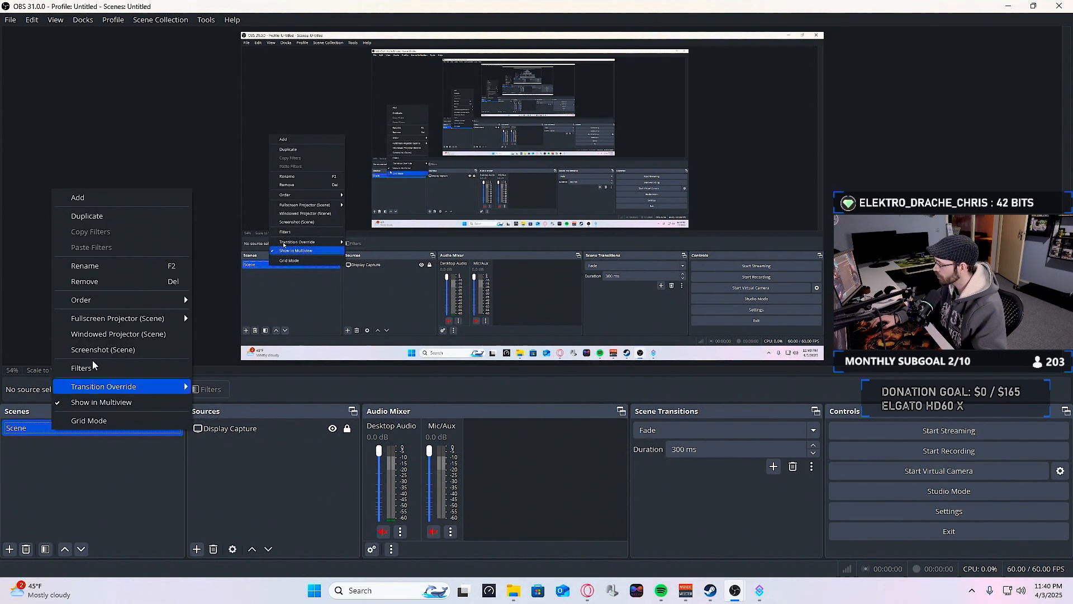
click(113, 272)
text(Game)
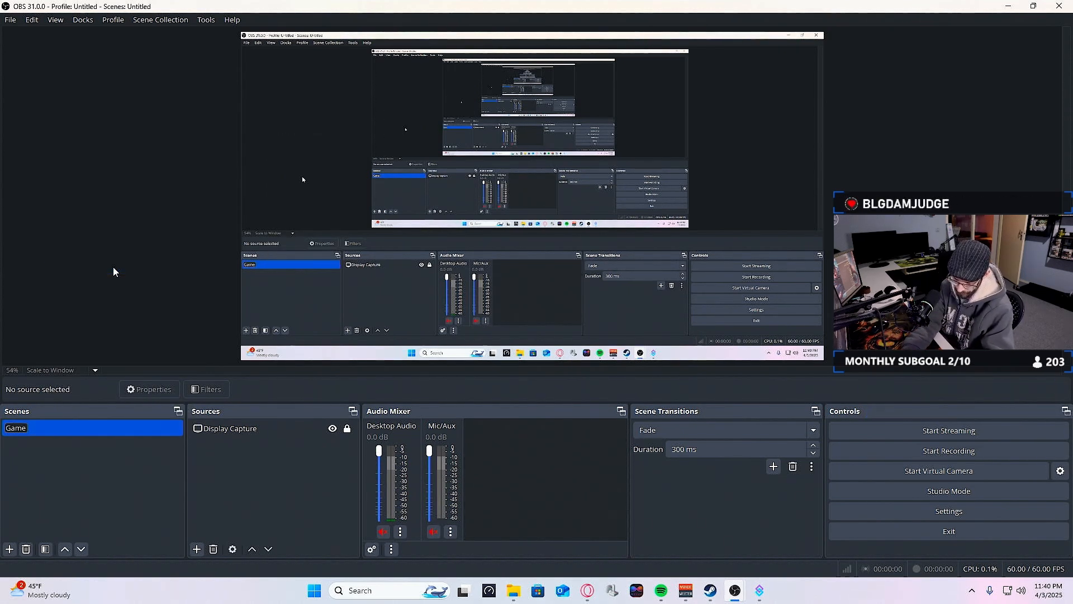
text( Scene)
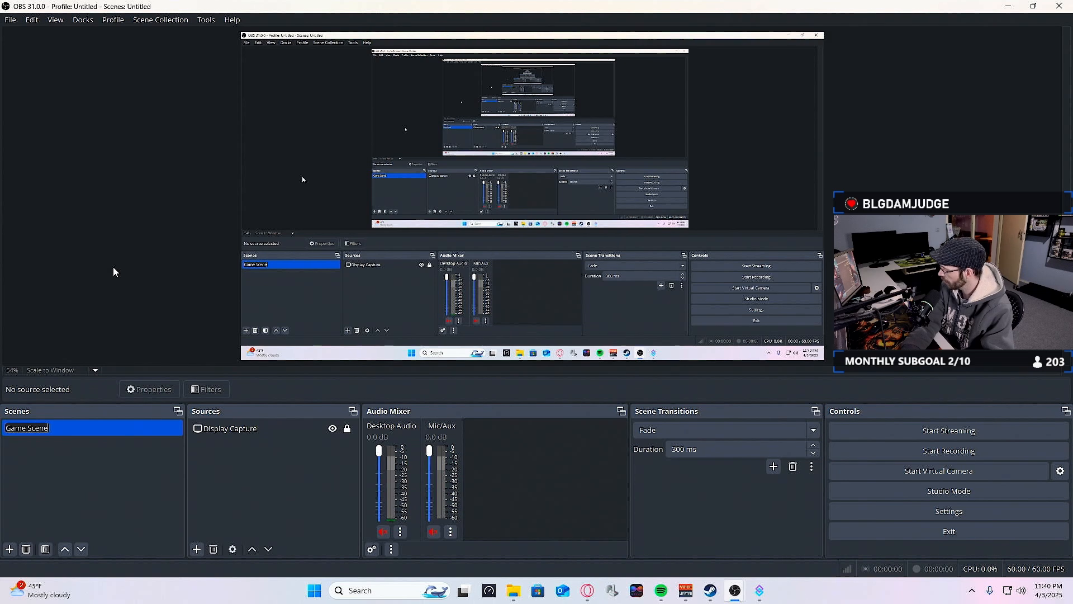
key(Return)
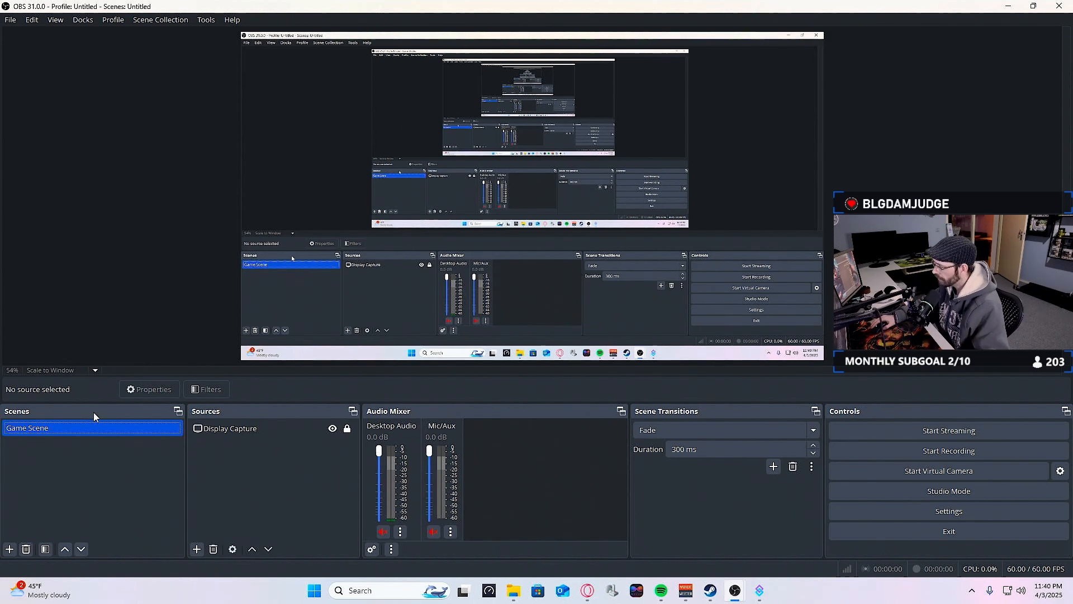
click(263, 426)
click(144, 431)
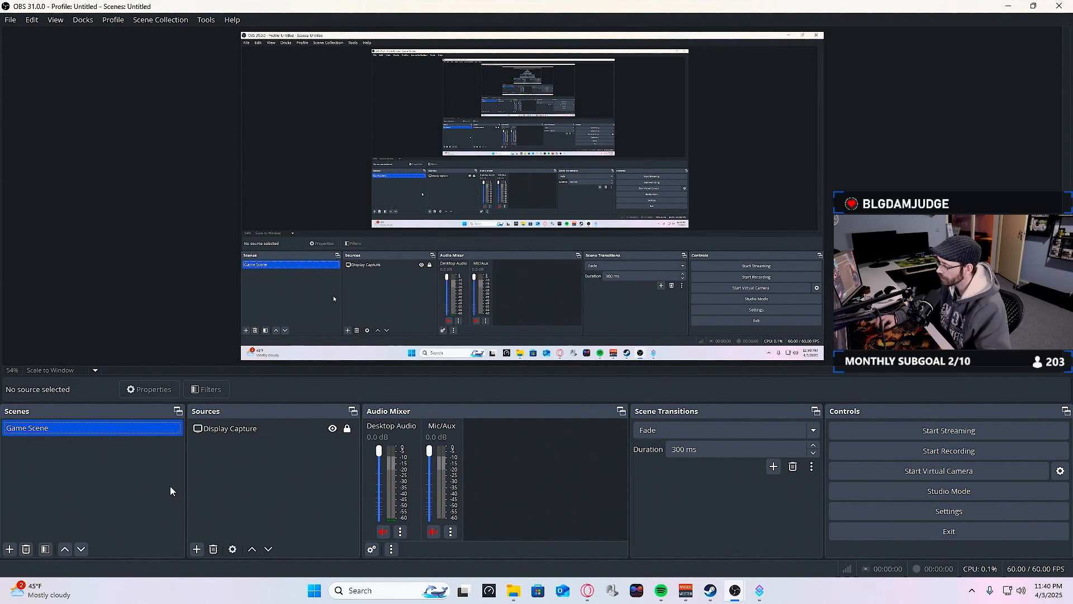
Add a new scene named "[NS] - Allerts".
right_click(47, 468)
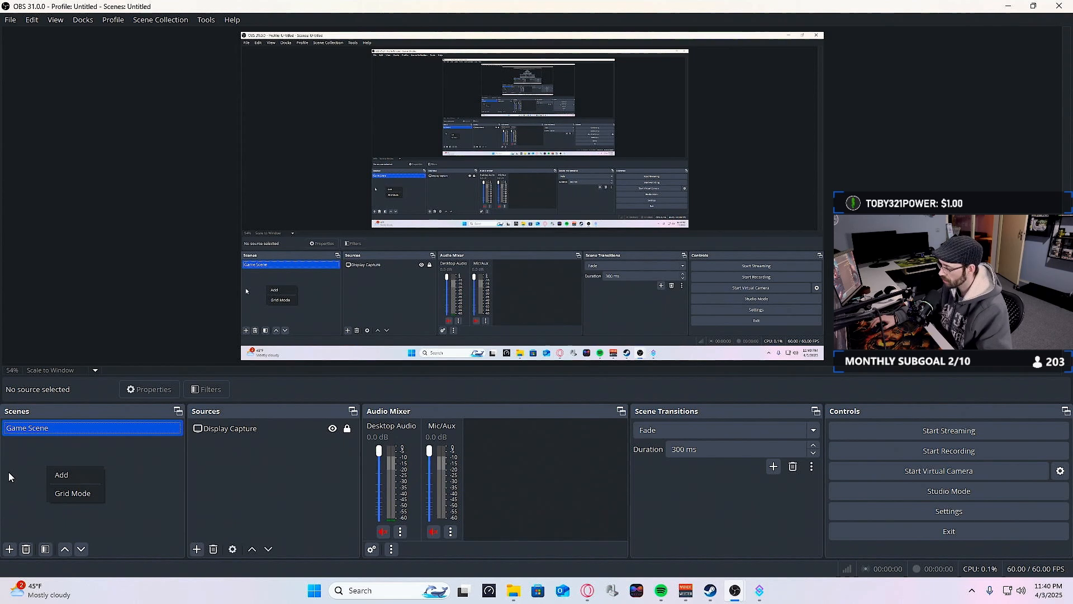
click(89, 479)
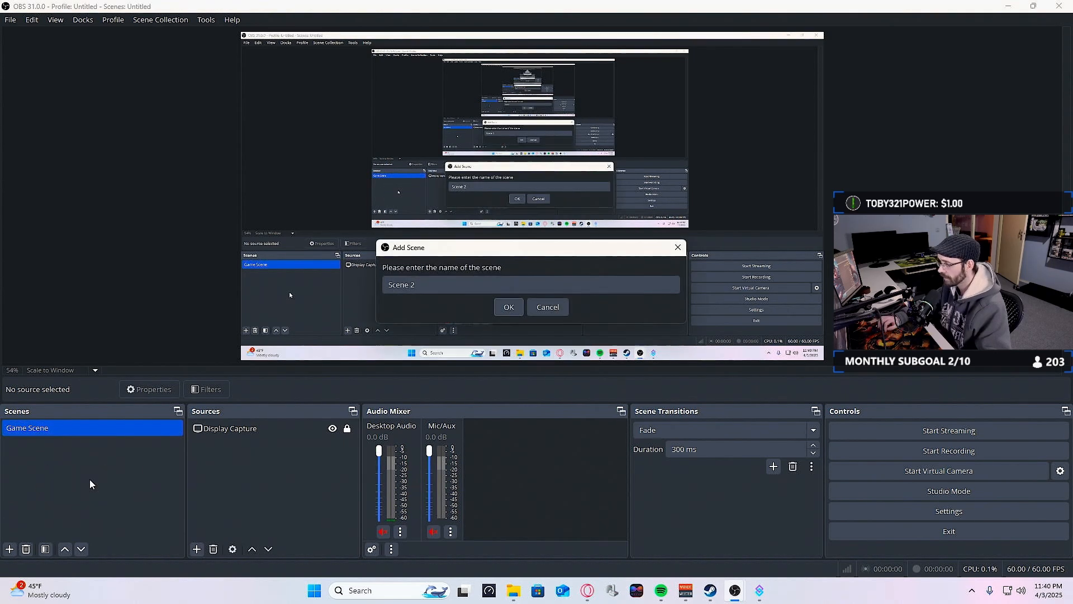
key(BackSpace)
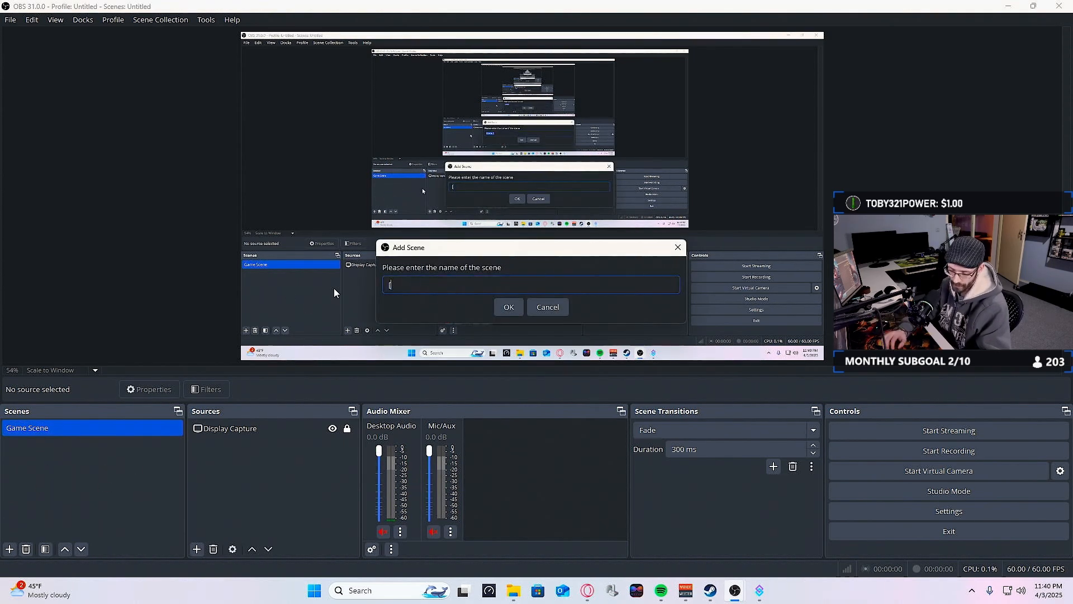
text([NS])
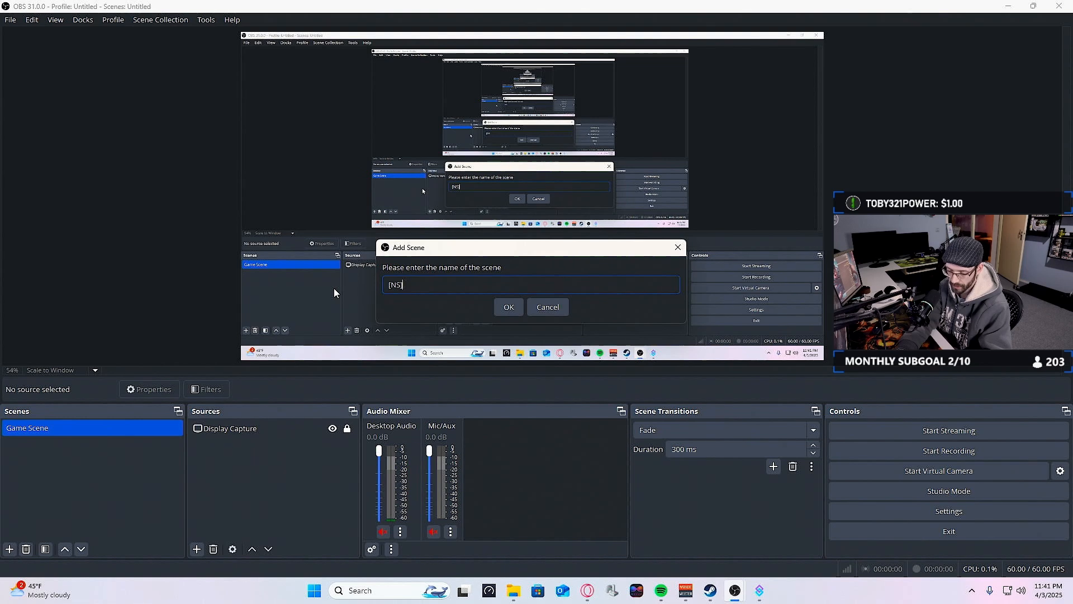
text( - )
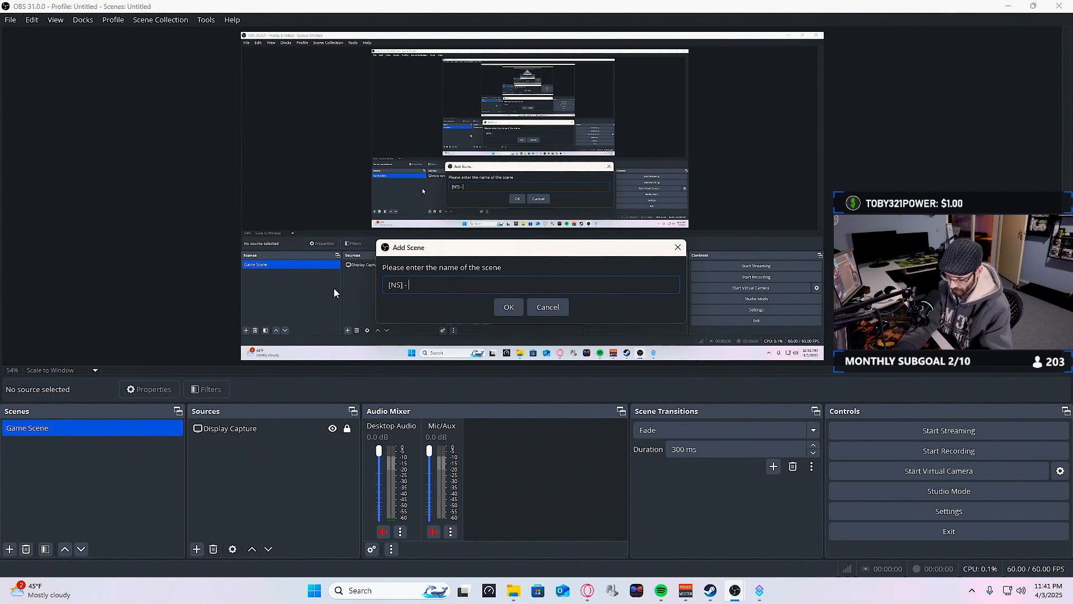
text(Allerts)
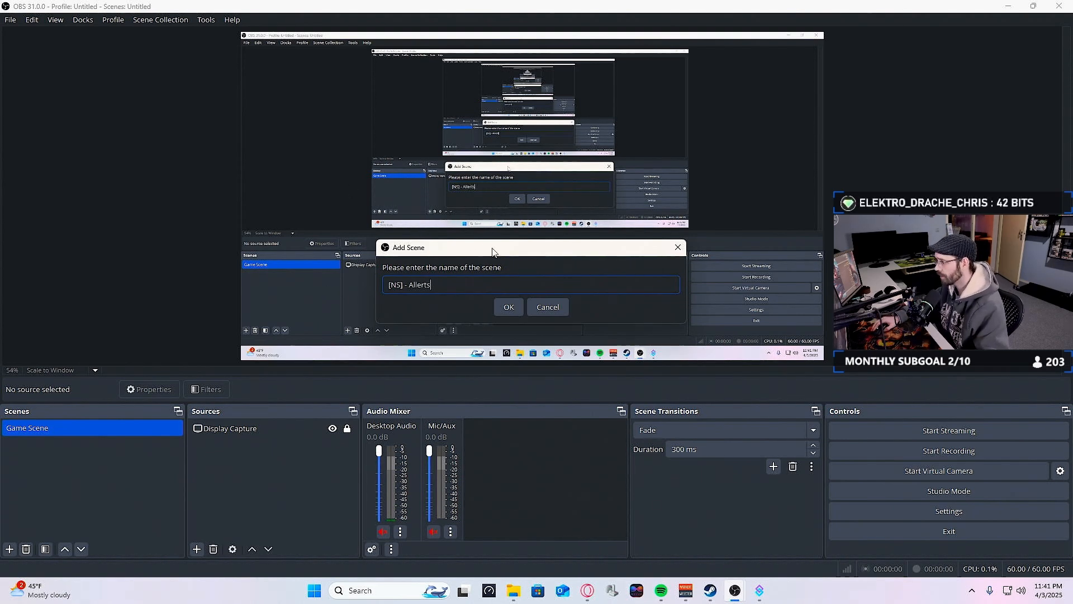
drag(492, 252, 469, 247)
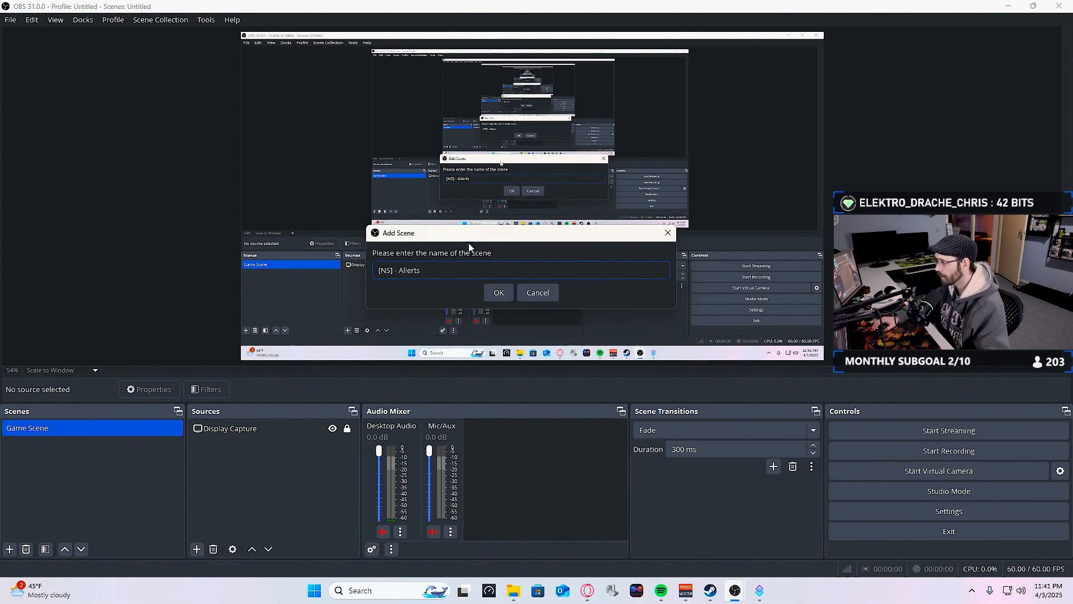
click(499, 294)
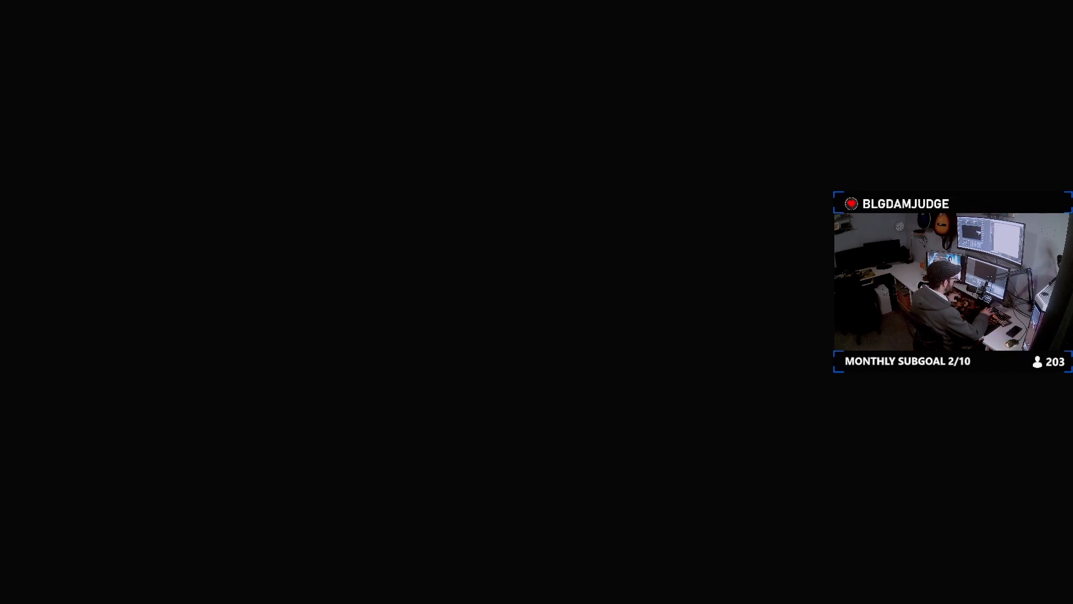
Copy the Display Capture source from Game Scene into the [NS] - Allerts scene and lock it there.
click(252, 433)
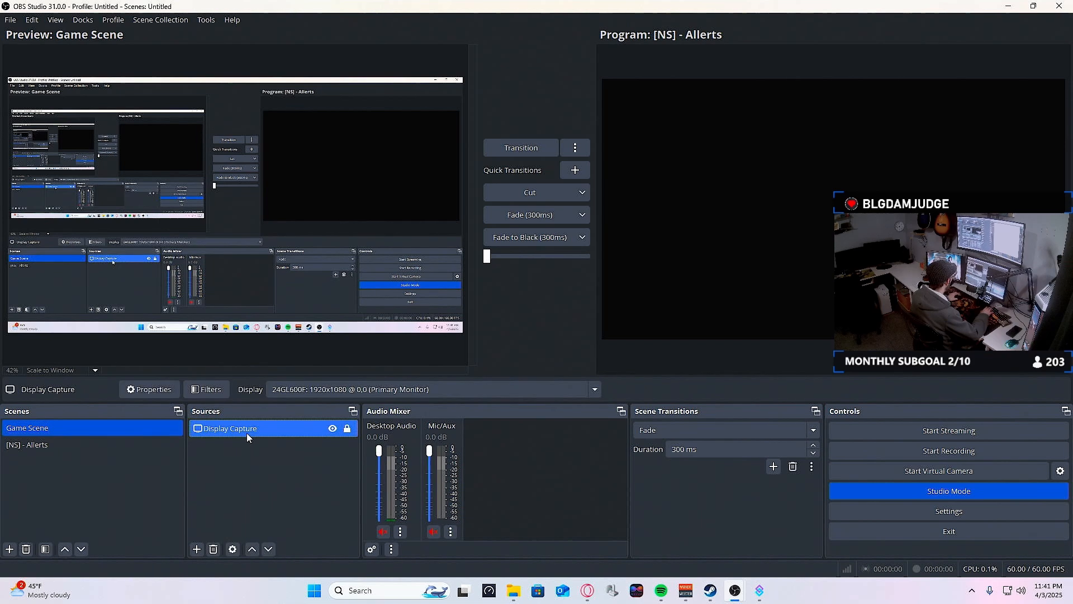
click(119, 438)
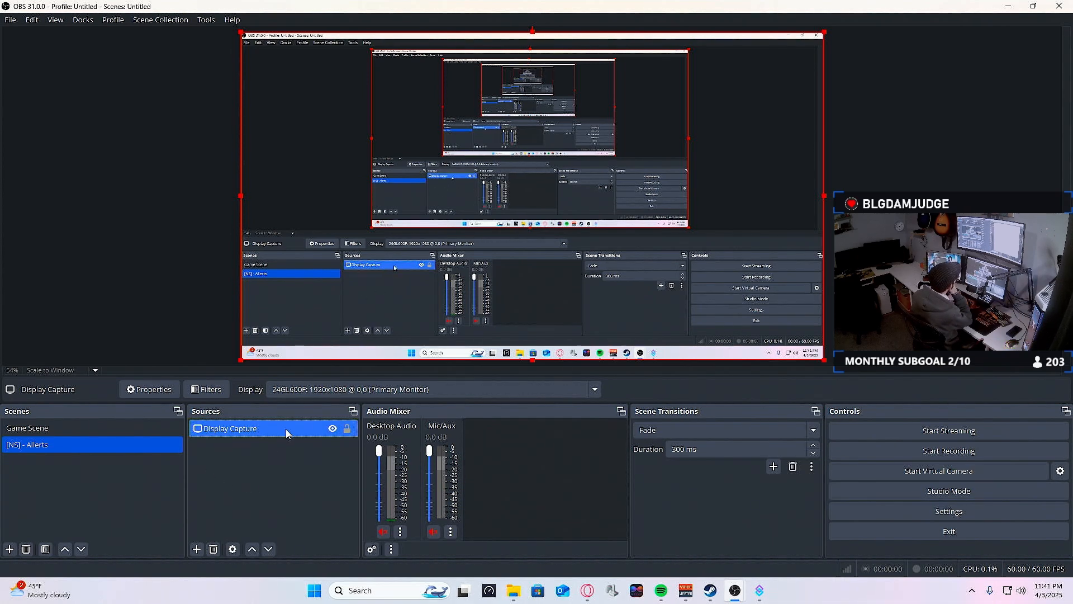
click(347, 428)
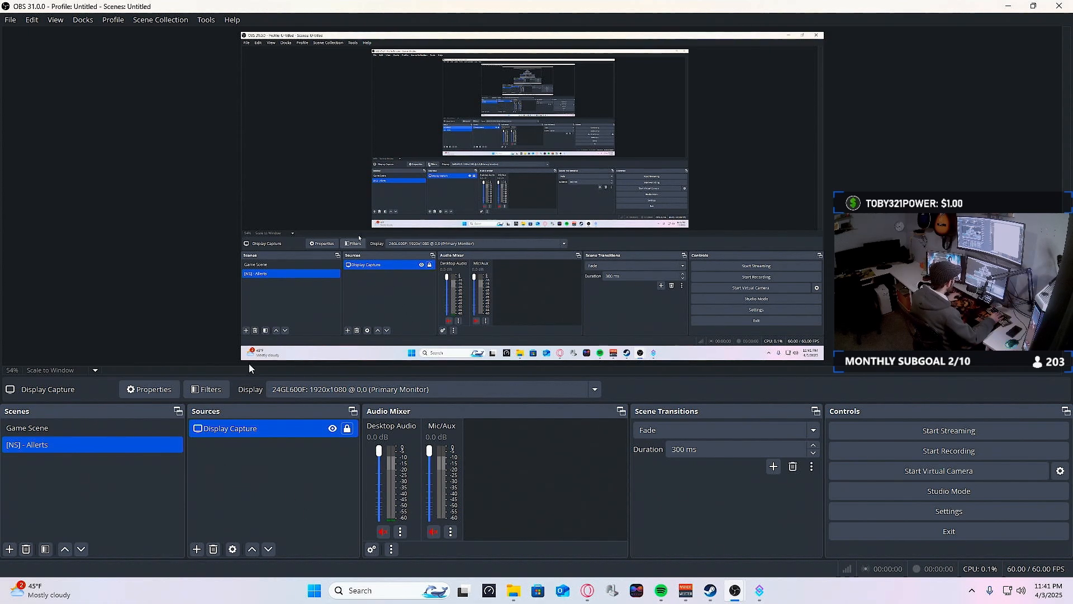
click(242, 466)
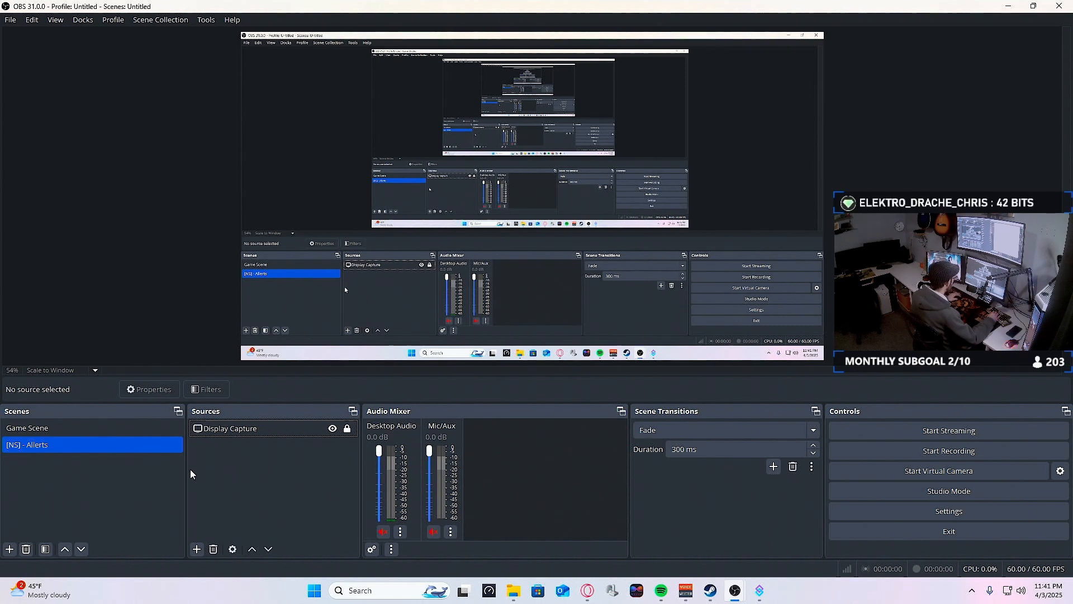
Add a new Text (GDI+) source named "Viewer Name" to the [NS] - Allerts scene.
right_click(221, 462)
mouse_move(276, 469)
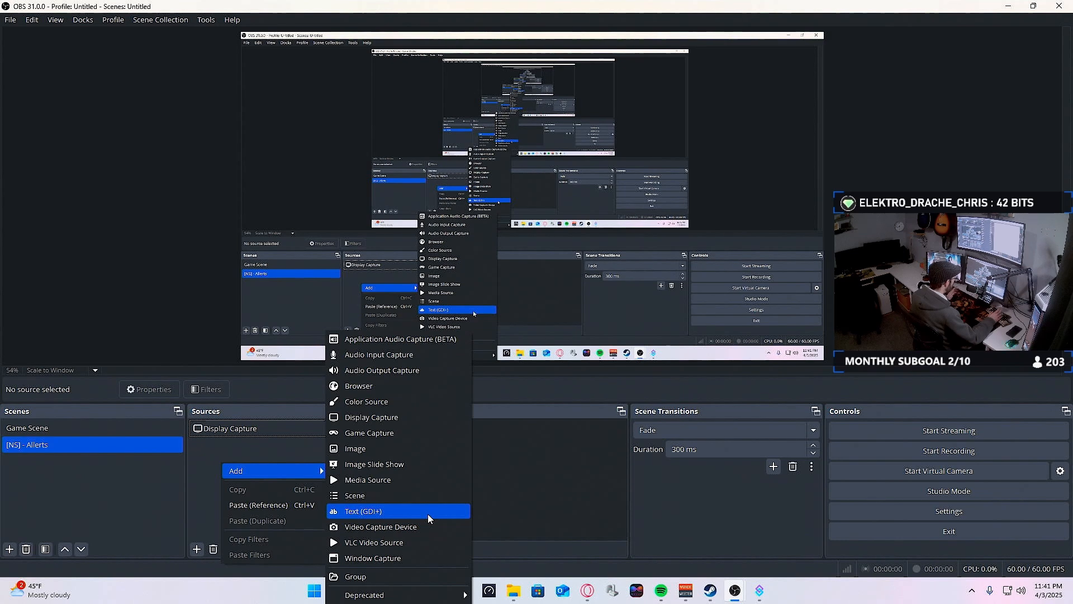
click(427, 511)
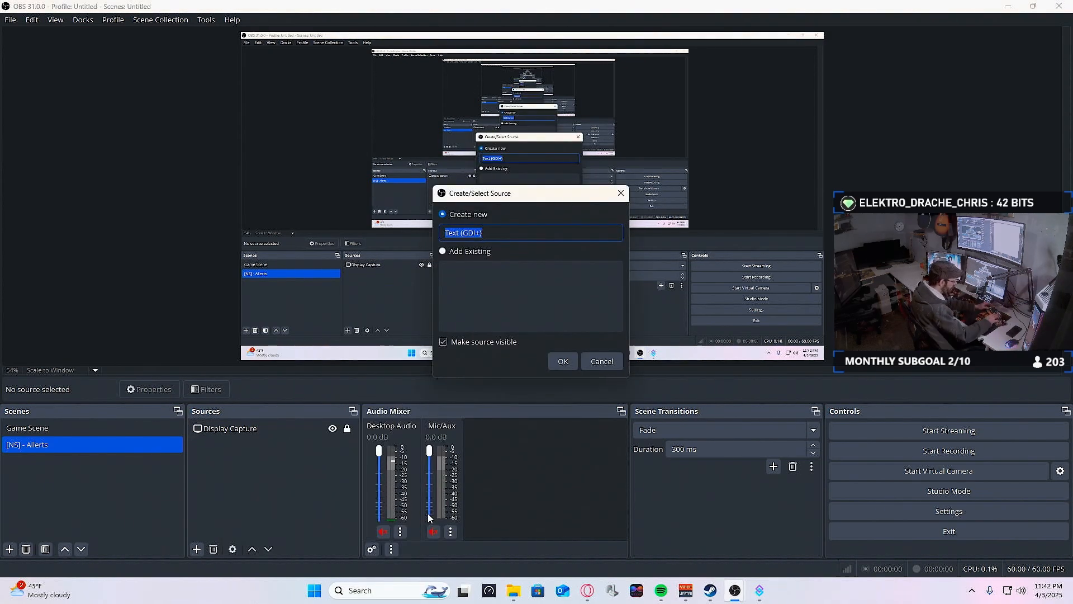
text(Viewe)
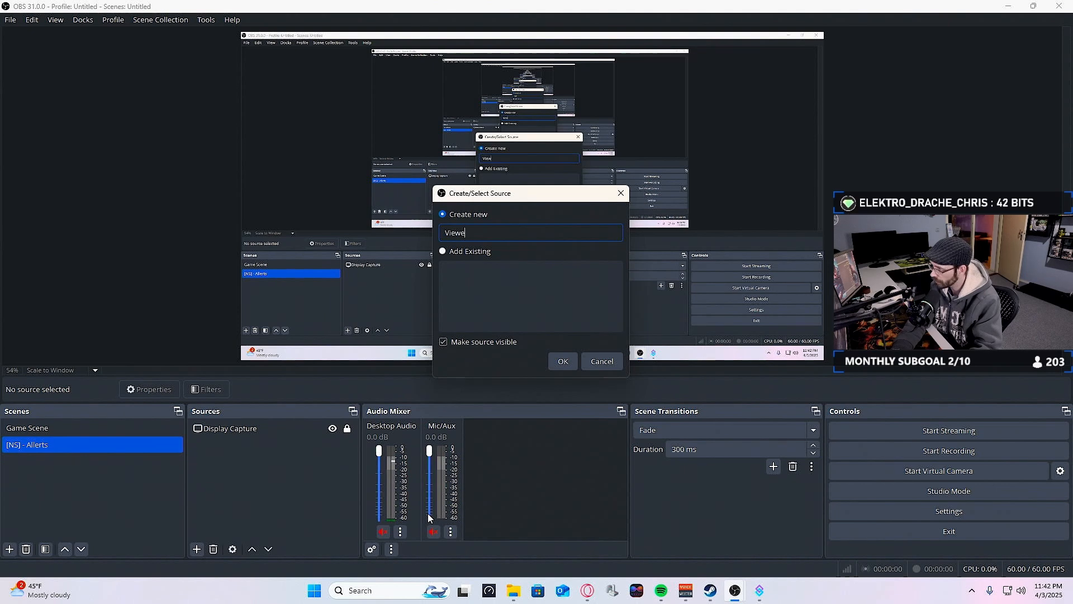
text(r Name)
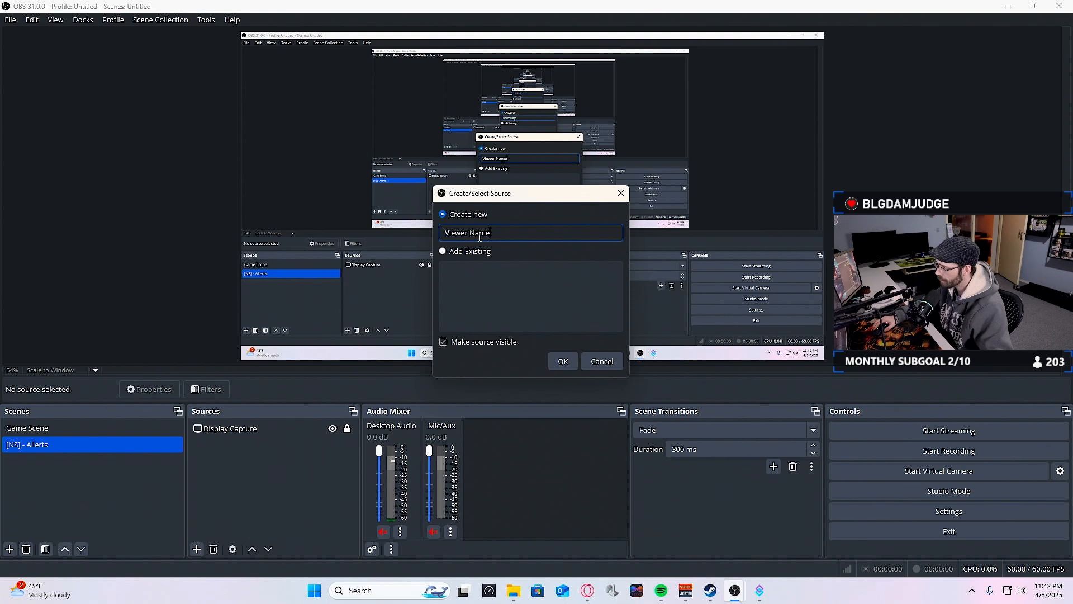
drag(527, 234, 404, 233)
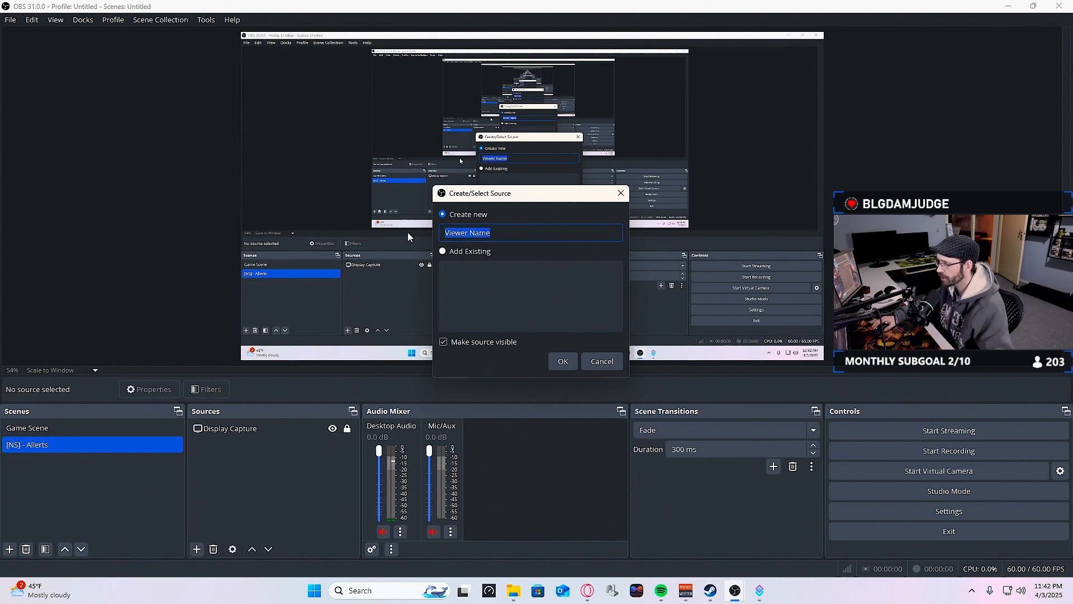
drag(518, 199, 574, 199)
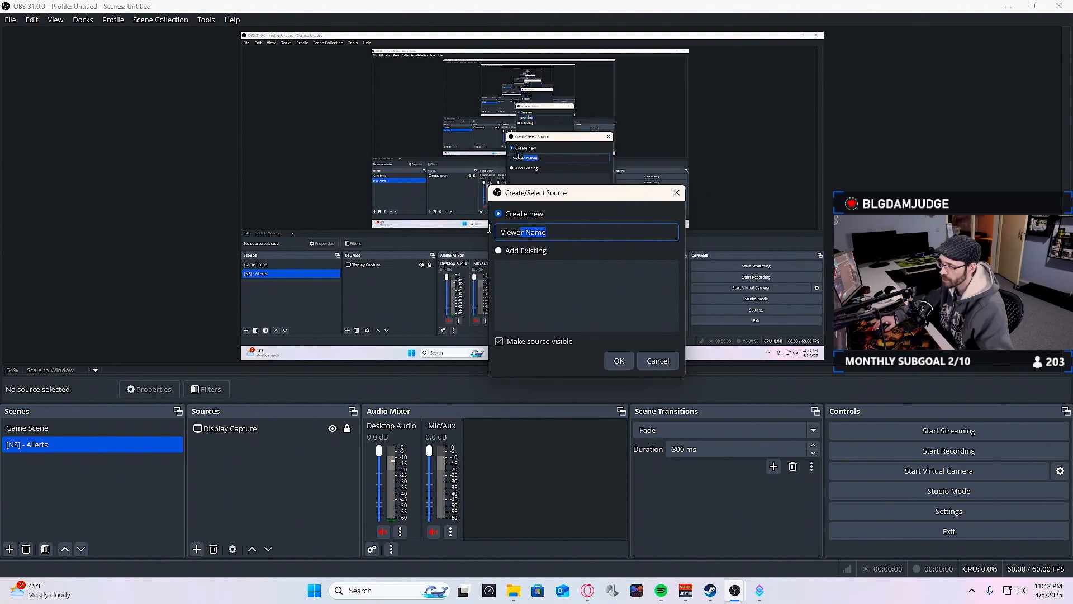
click(618, 362)
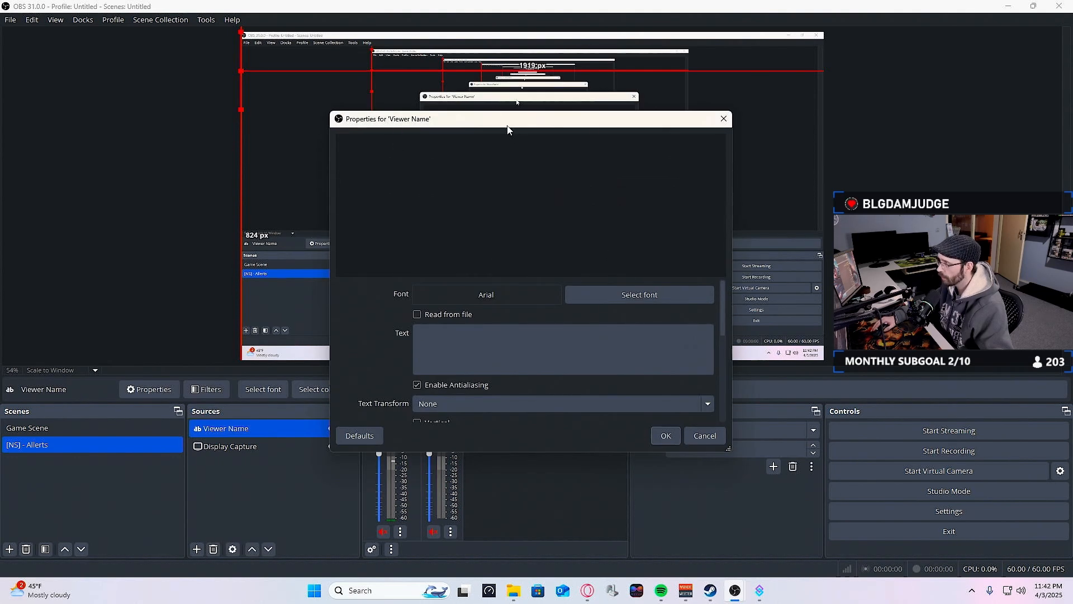
Set the Viewer Name text to "flockers design" and move it toward the upper middle of the canvas.
drag(507, 128, 571, 179)
click(524, 411)
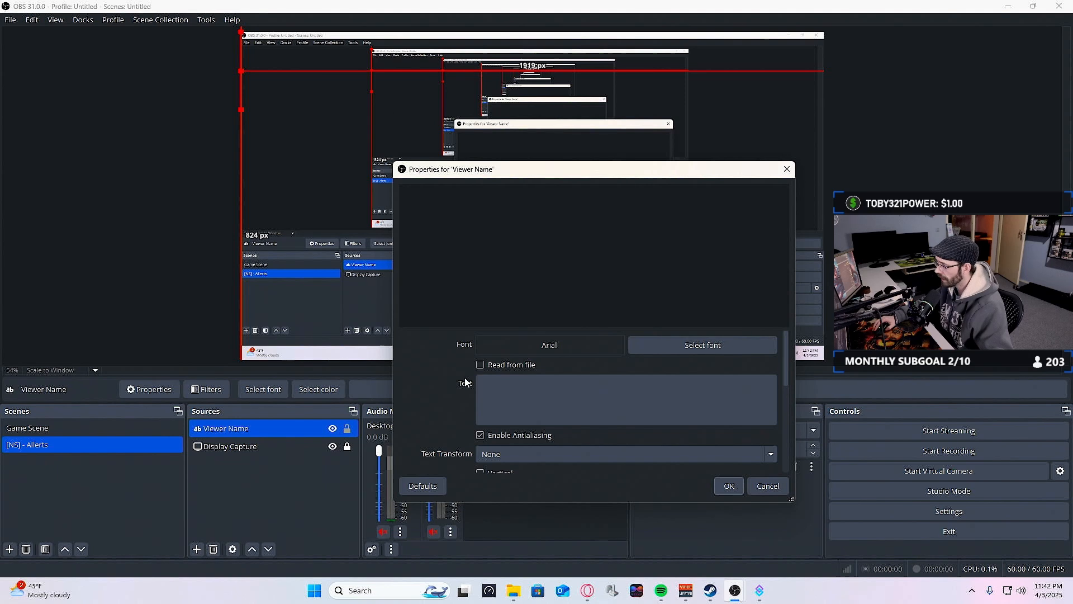
click(523, 385)
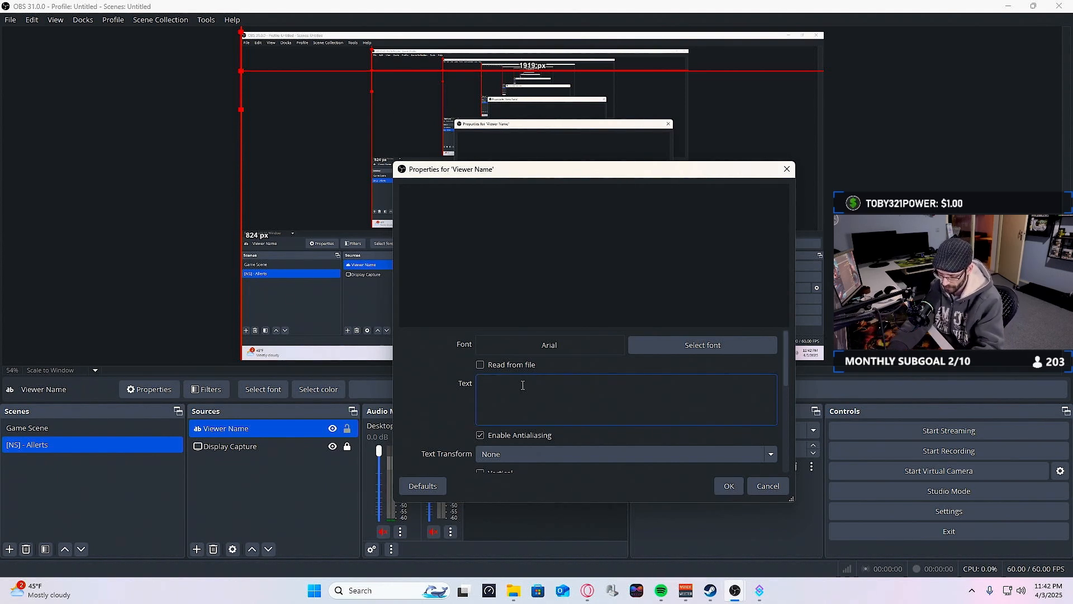
text(flockers)
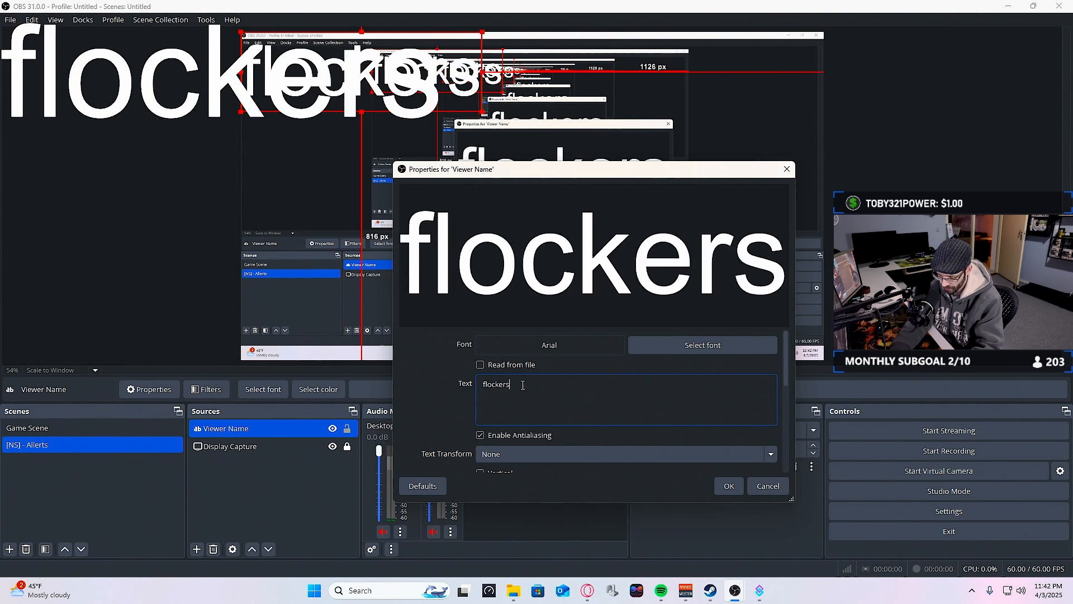
text( design)
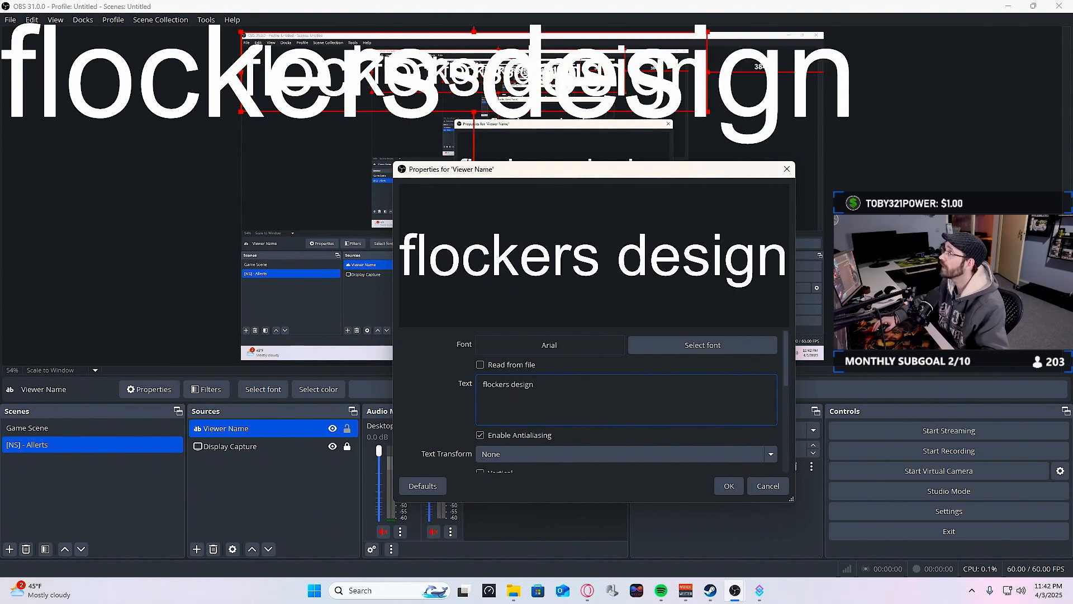
drag(551, 102, 598, 170)
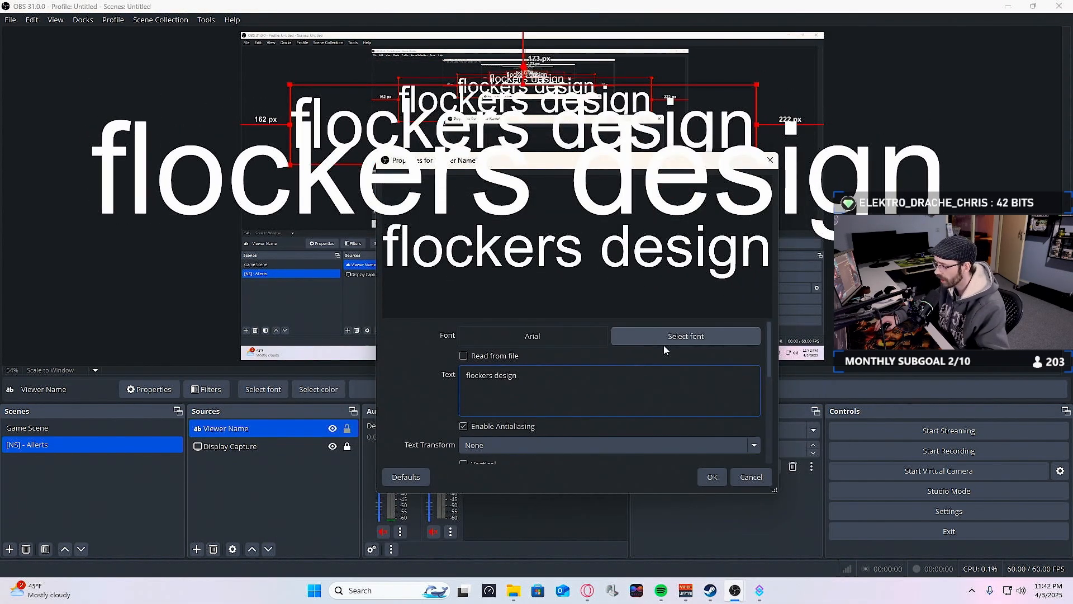
Set the Viewer Name source's text transform to Uppercase.
scroll(429, 403, down, 1)
click(495, 412)
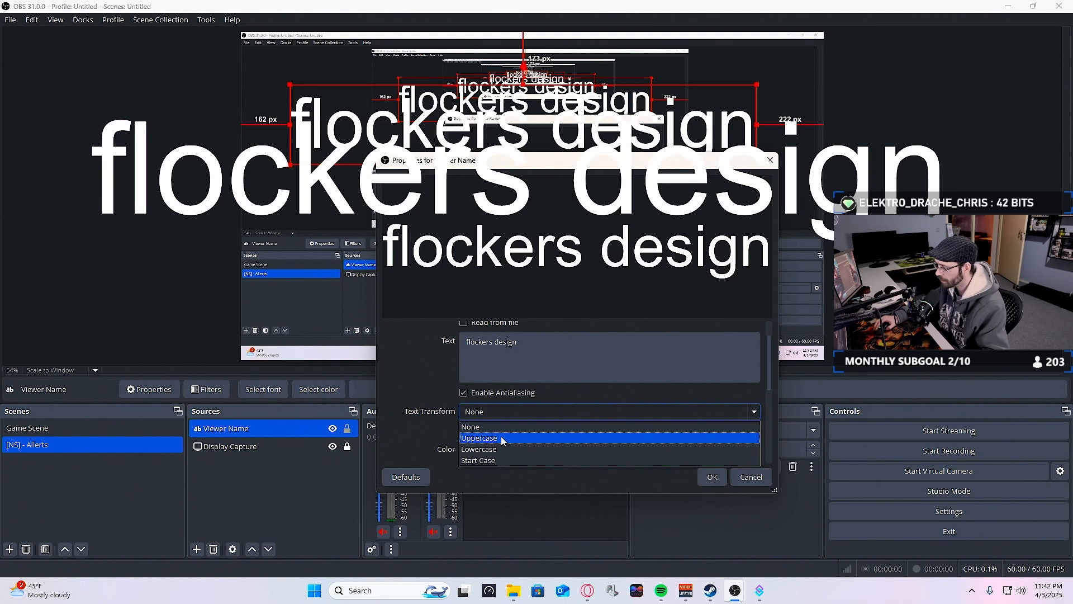
click(470, 414)
click(486, 413)
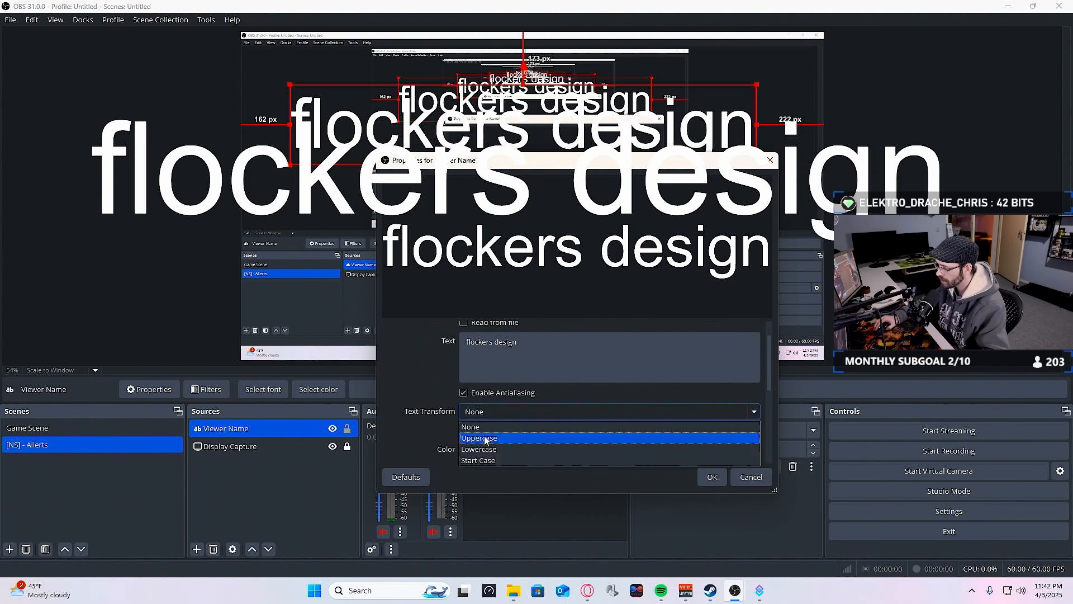
click(419, 417)
click(513, 413)
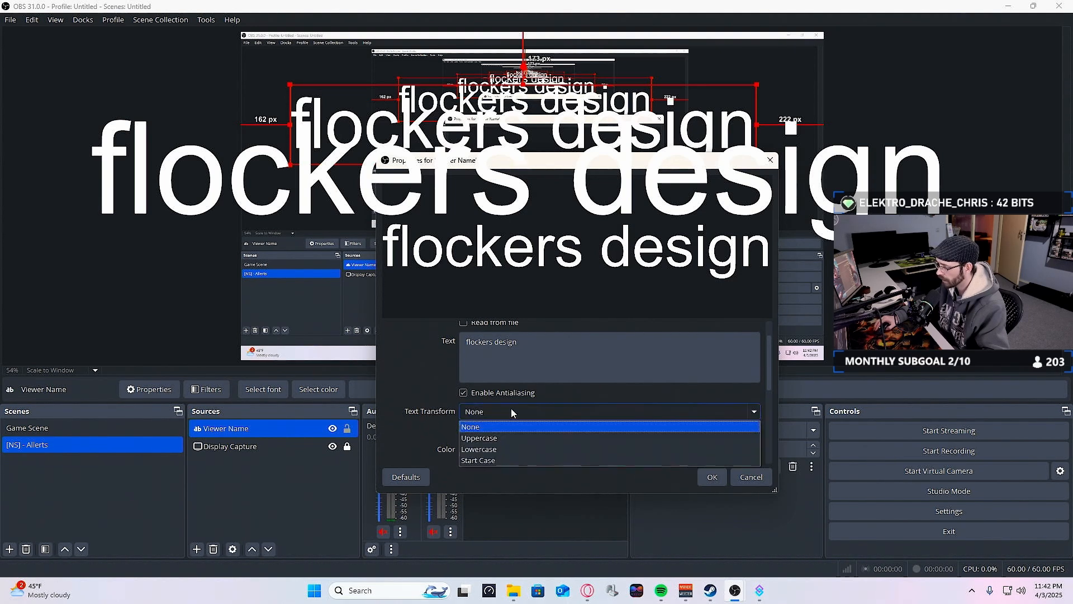
click(492, 438)
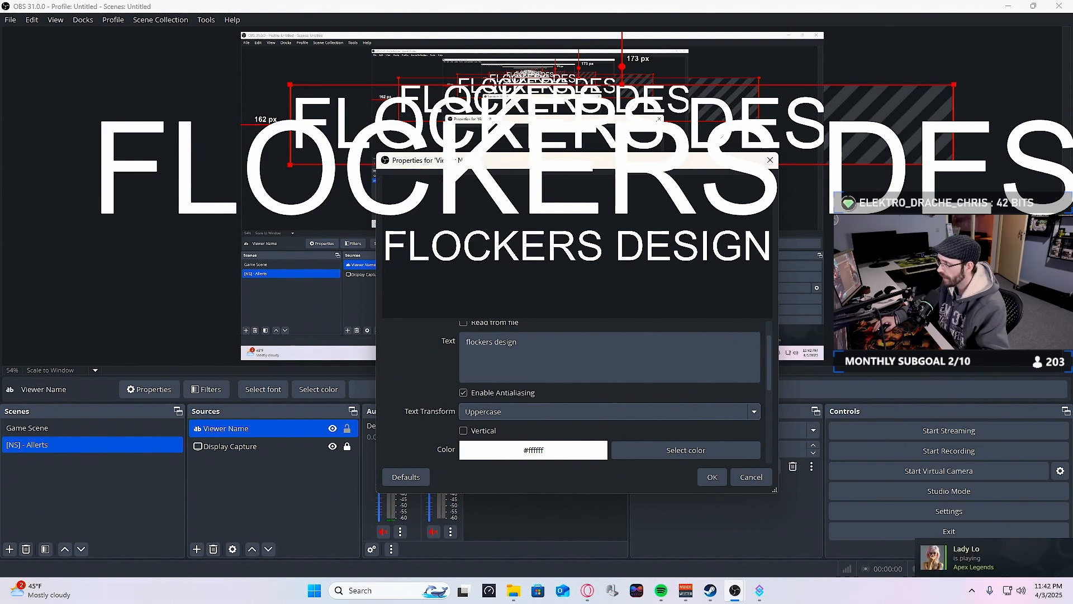
Set the Viewer Name font size to 100, keeping Arial Regular.
scroll(655, 376, up, 2)
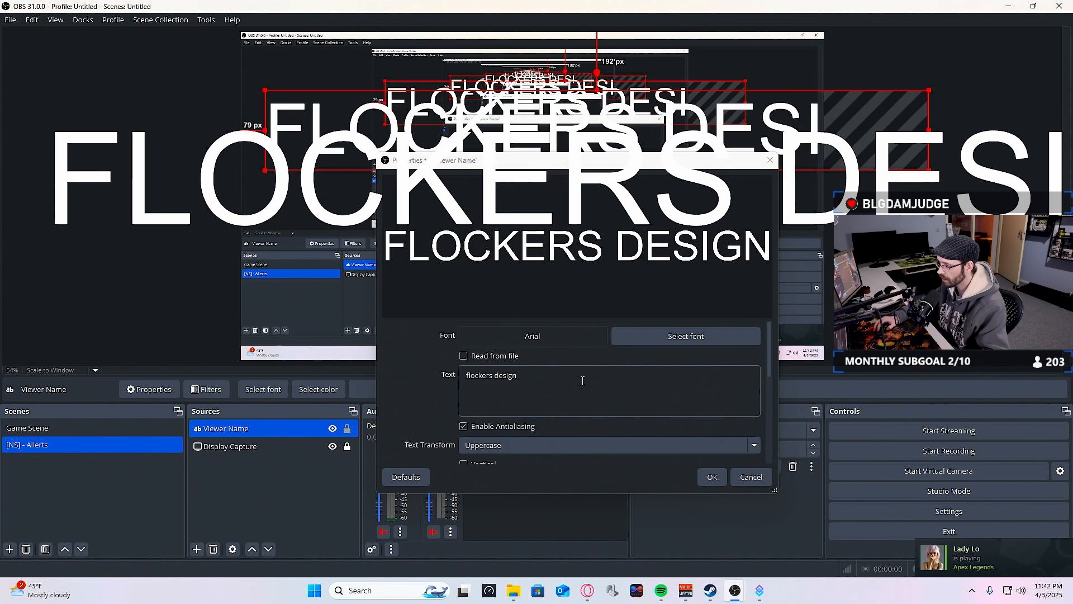
click(679, 340)
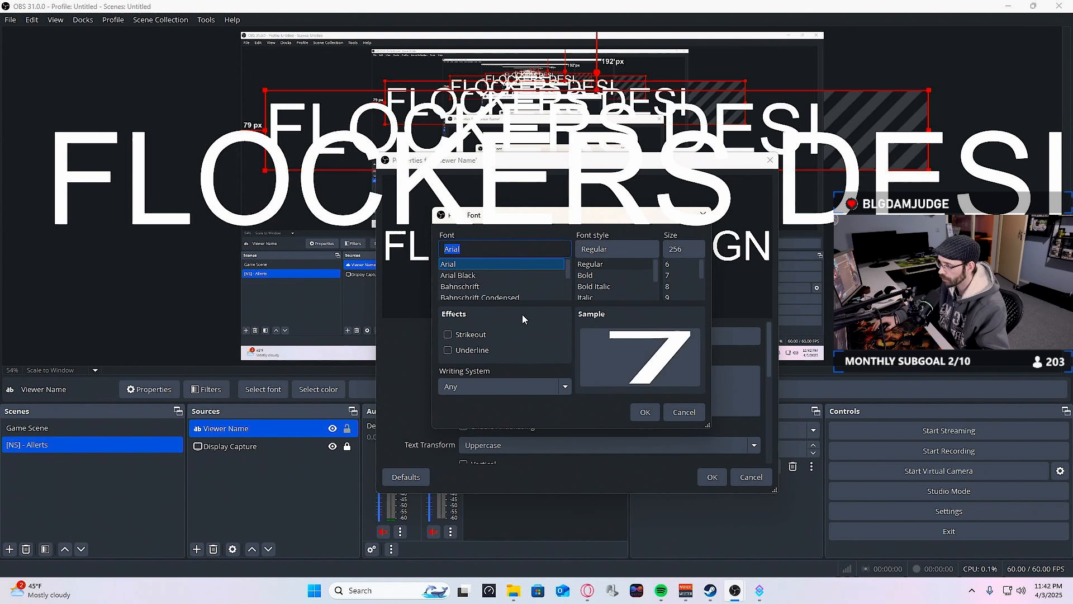
double_click(686, 246)
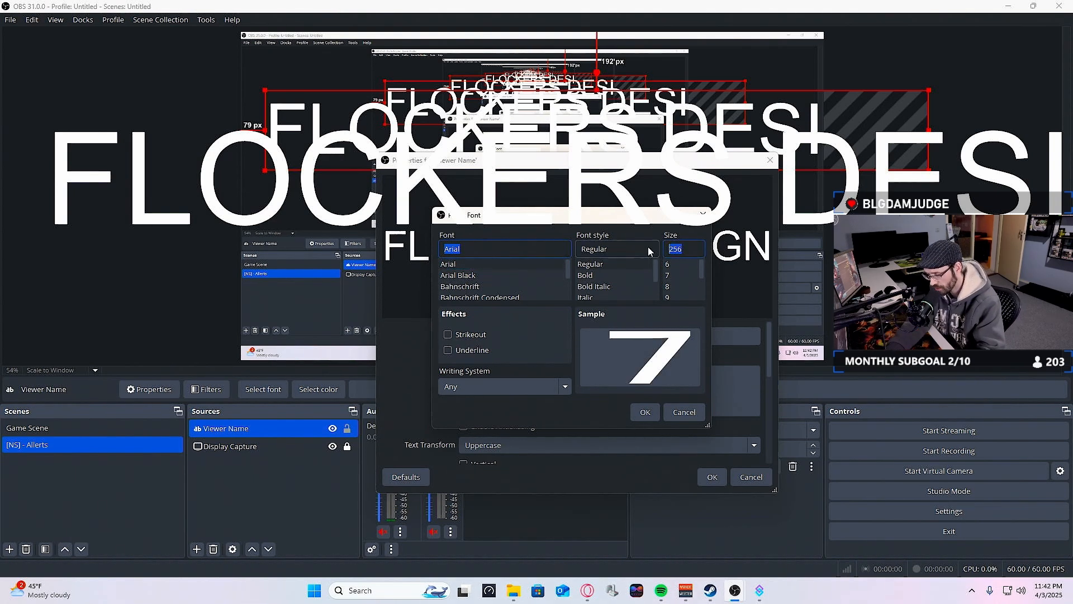
text(100)
key(Return)
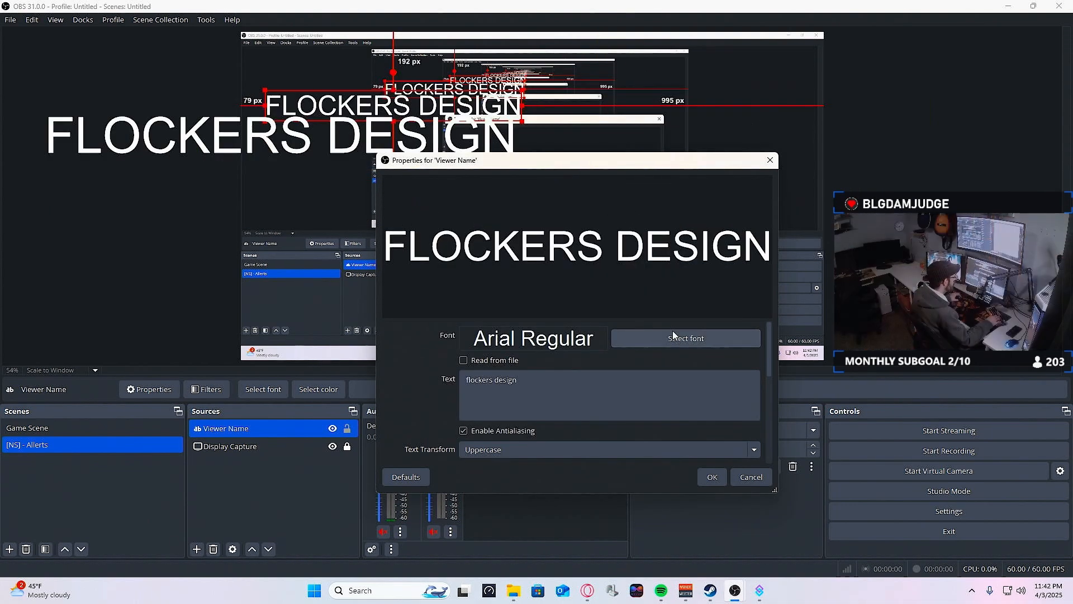
Set the Viewer Name font size to 50 and accept the source's properties.
click(693, 338)
double_click(683, 249)
text(50)
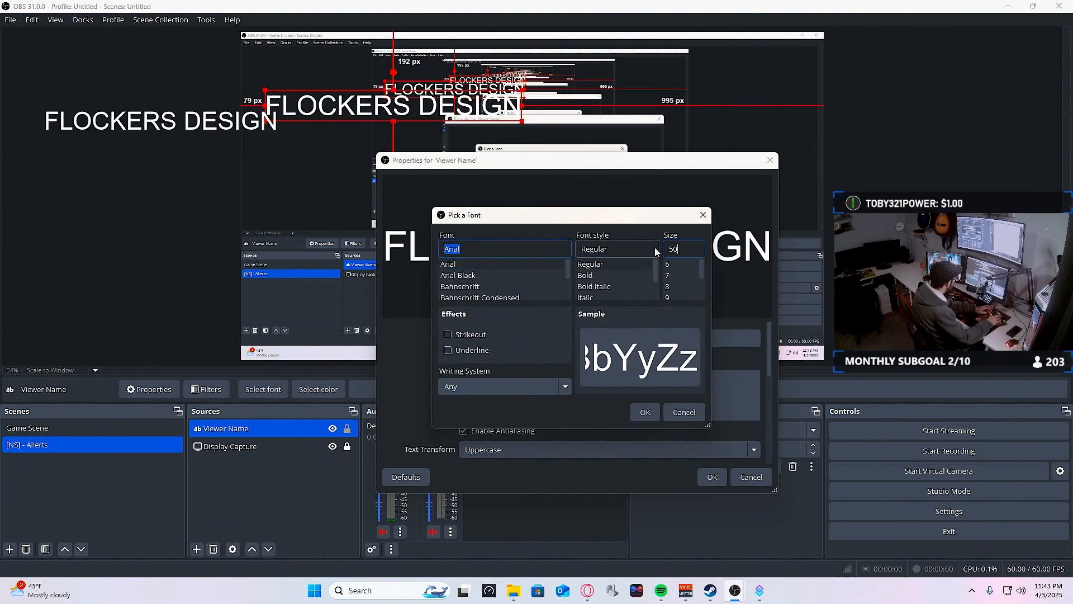
key(Return)
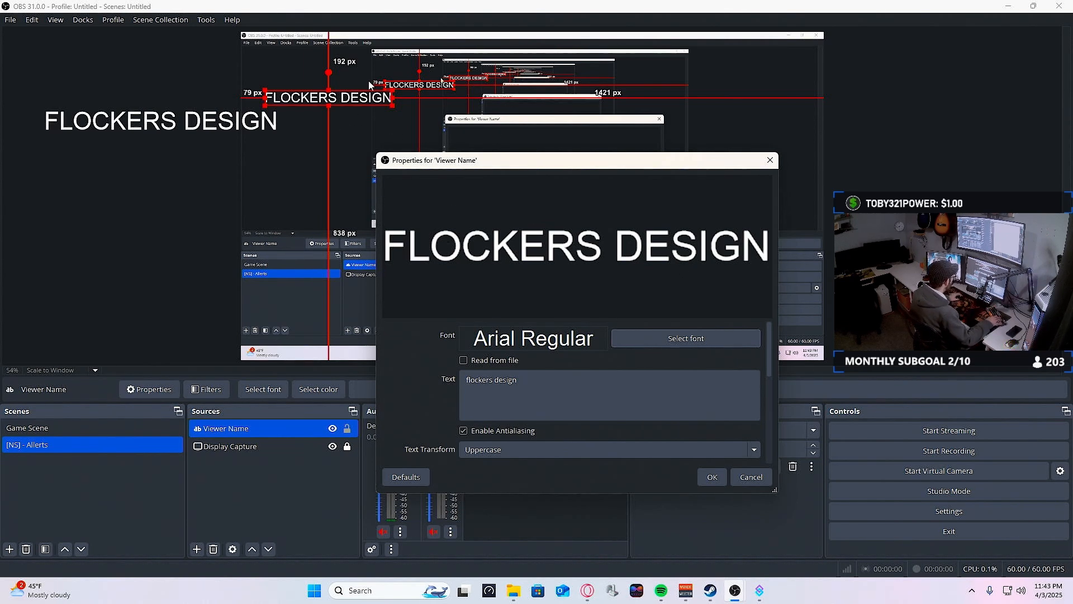
drag(506, 161, 490, 147)
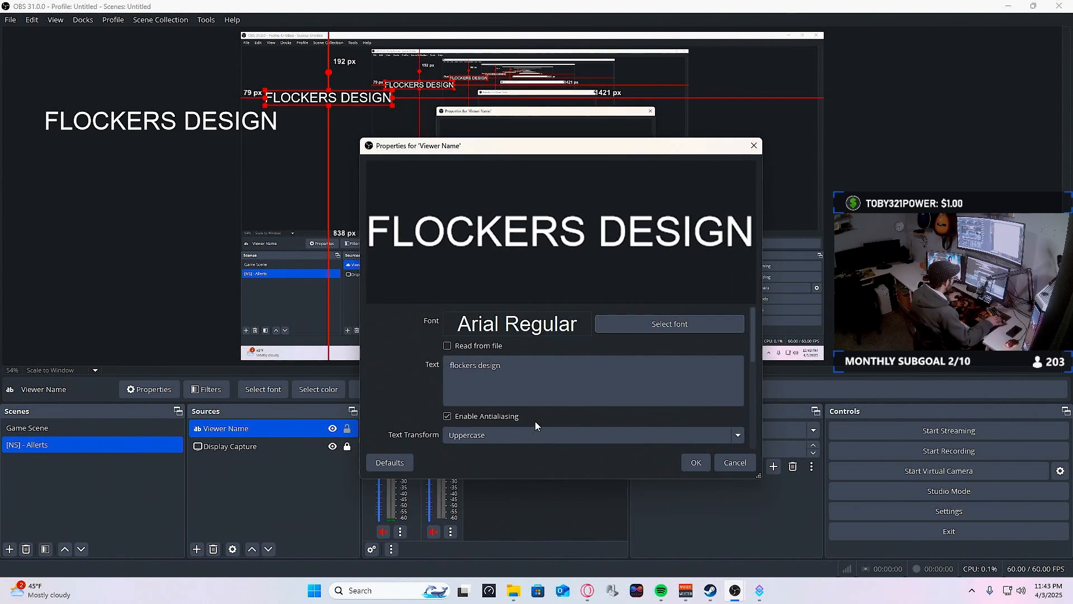
click(696, 463)
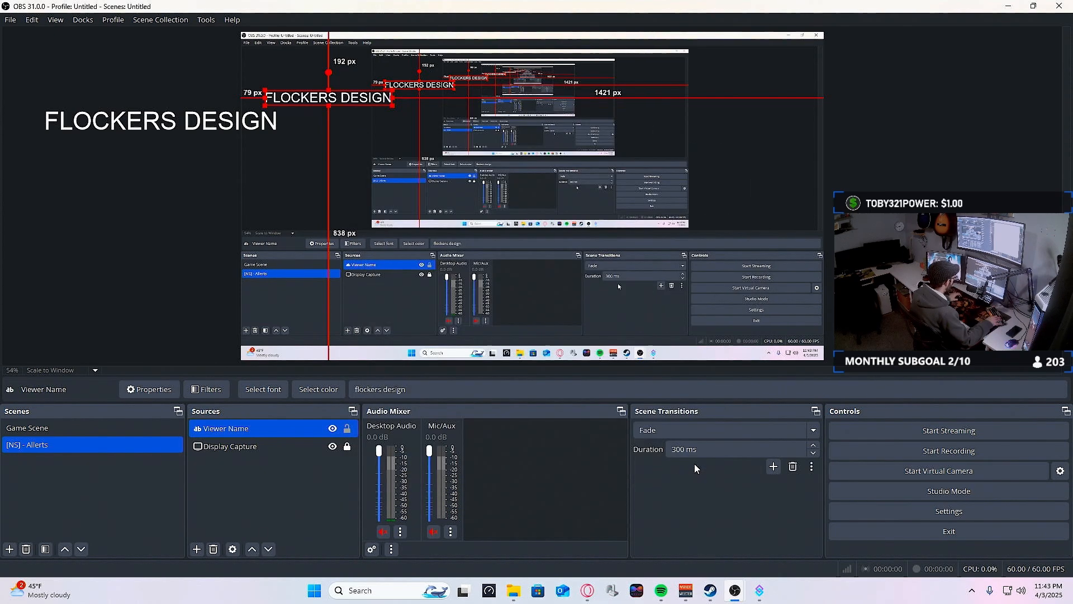
Move the Viewer Name text to near the centre of the canvas.
drag(360, 104, 556, 177)
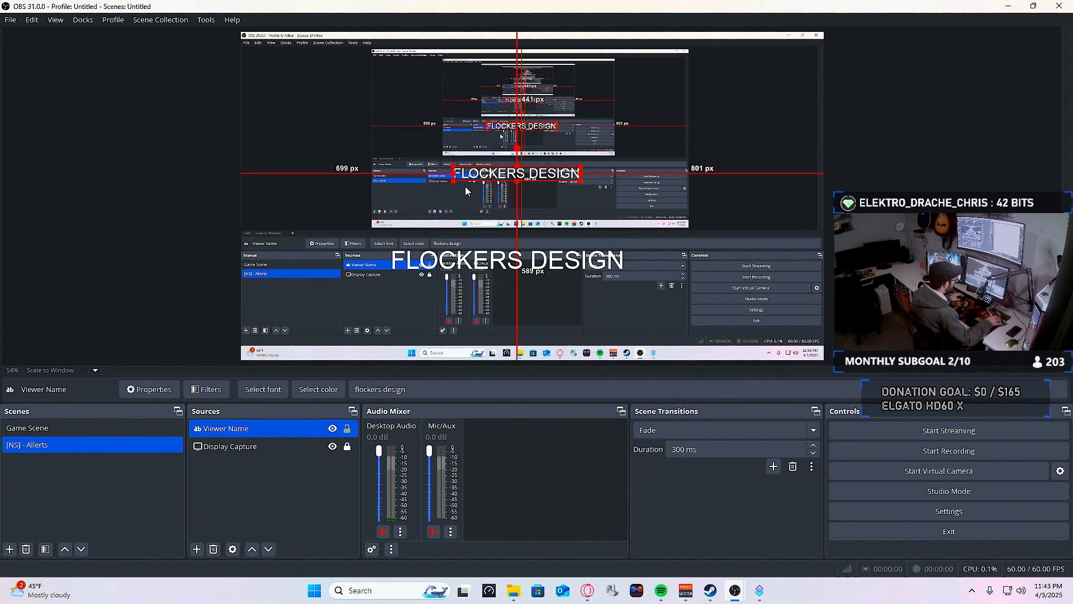
drag(552, 178, 546, 202)
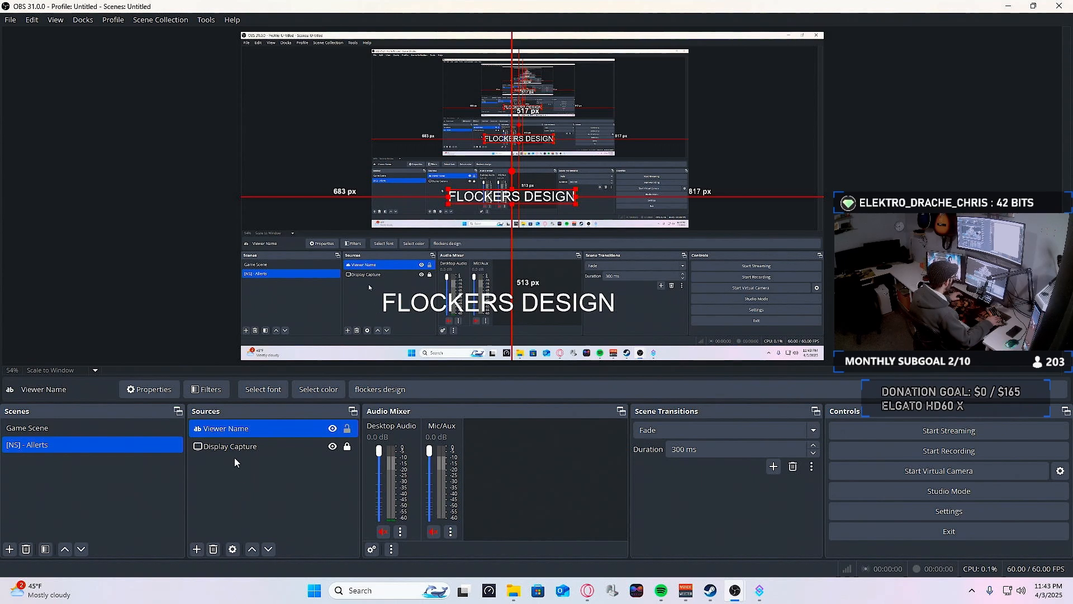
ctrl+click(254, 450)
ctrl+click(253, 449)
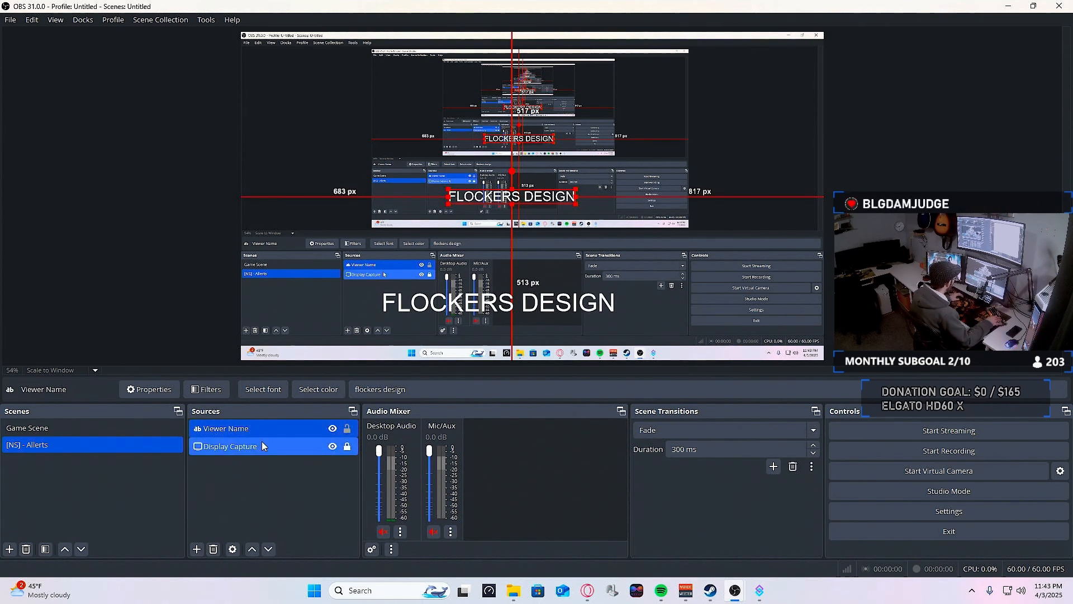
Add a new Image source named "Banner" to the [NS] - Allerts scene.
right_click(215, 488)
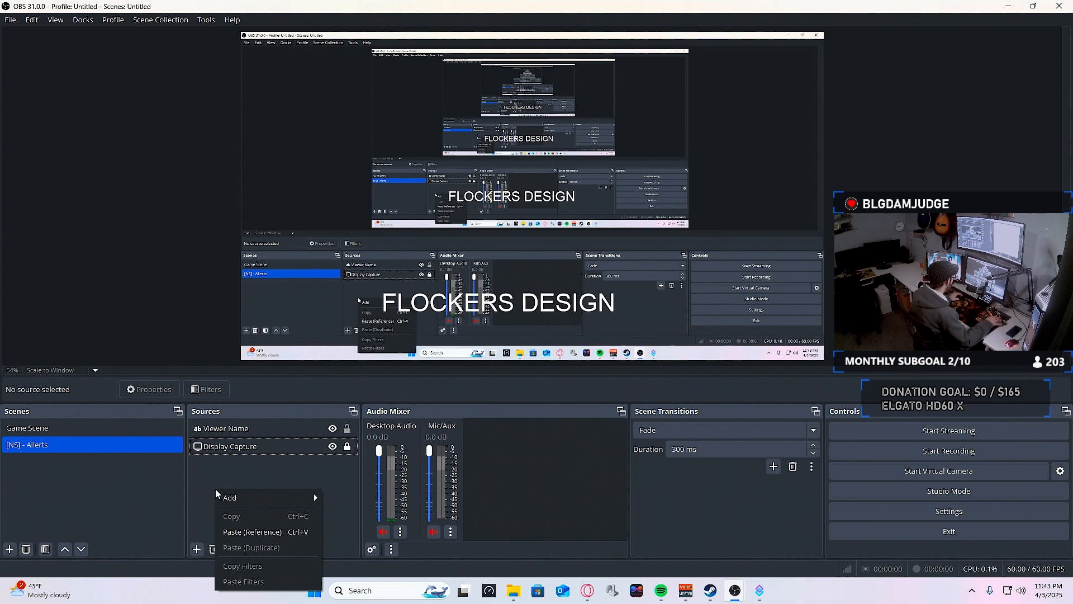
mouse_move(286, 494)
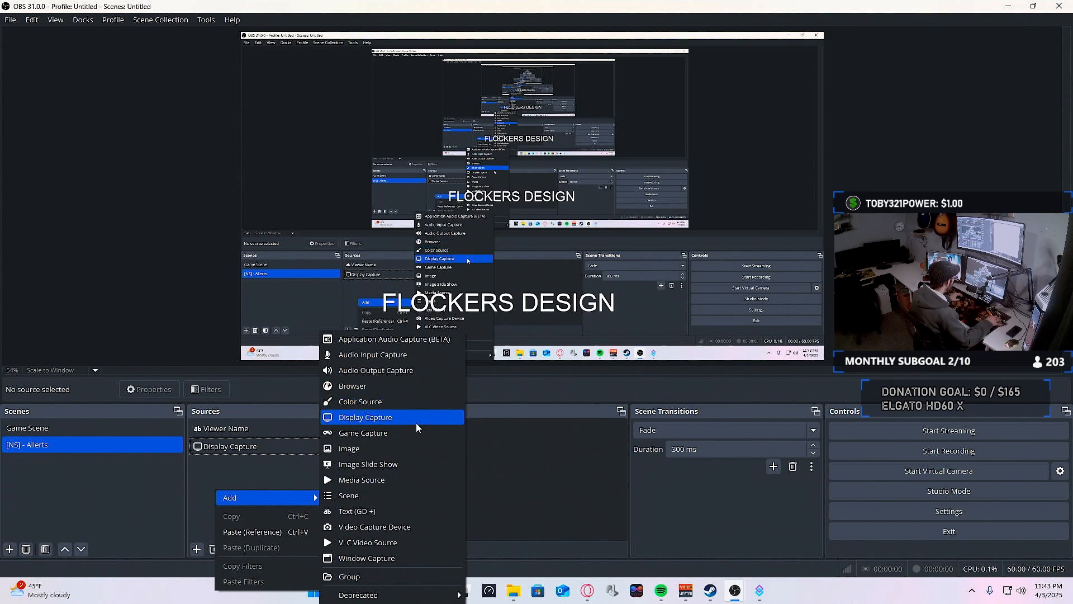
click(387, 452)
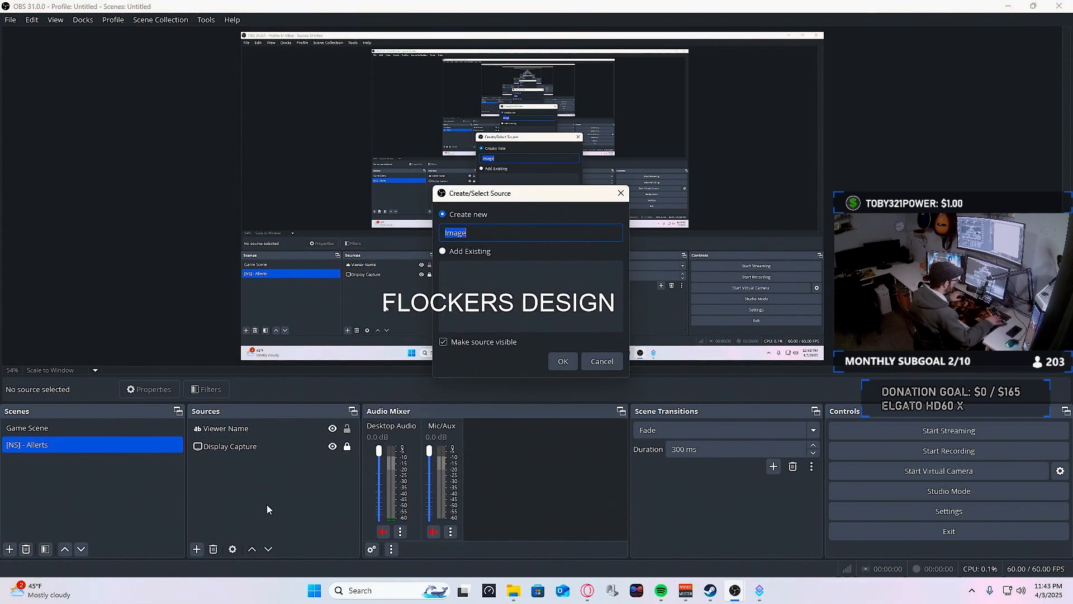
text(Banner)
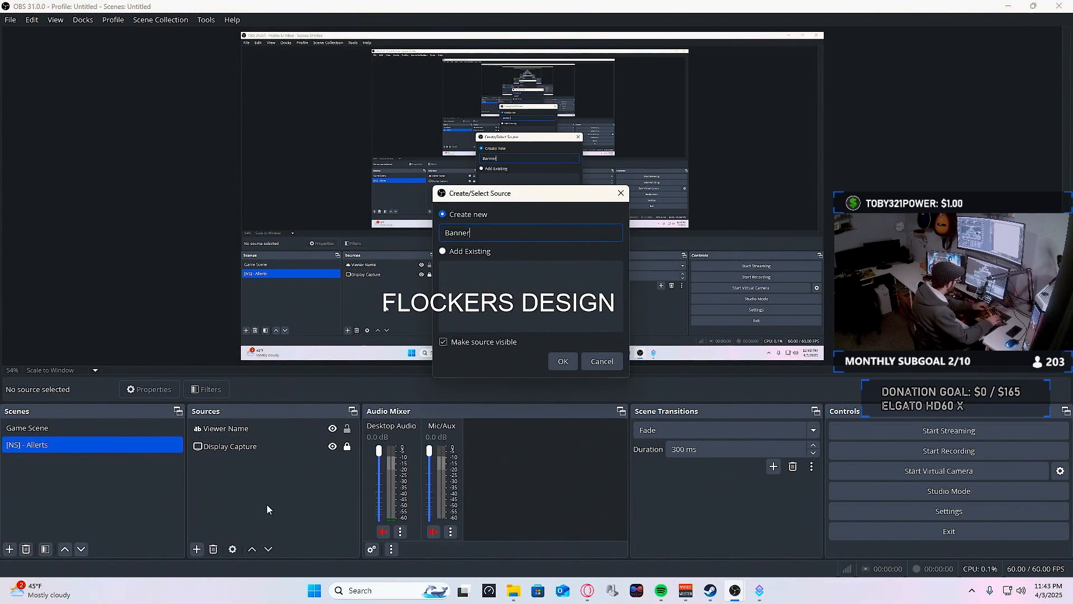
click(561, 360)
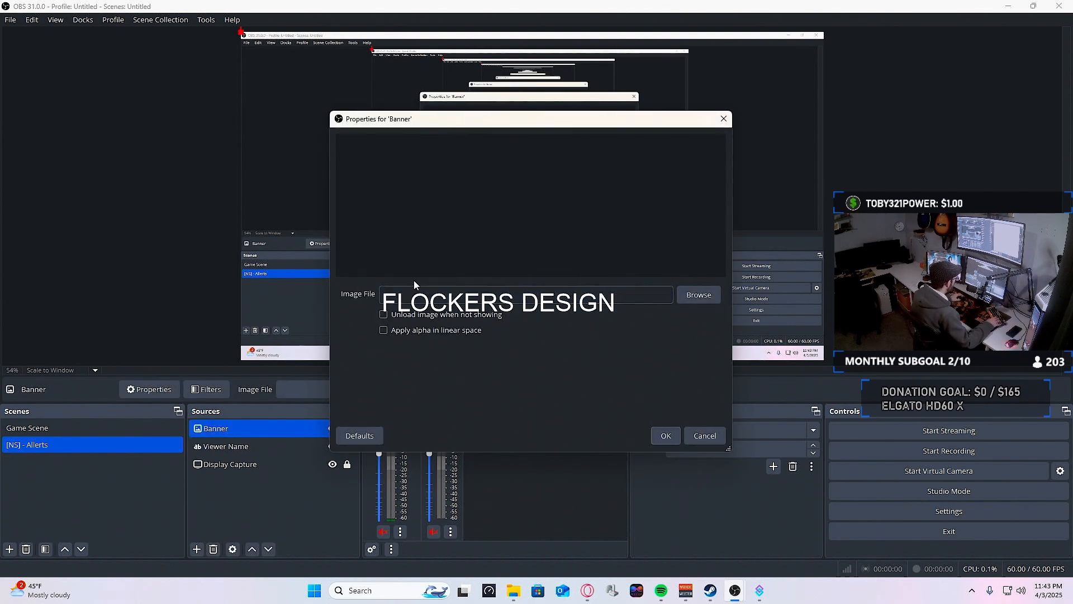
Load banner.png from C:/OBS-Martine/assets as the Banner source's image file and accept its properties.
click(699, 297)
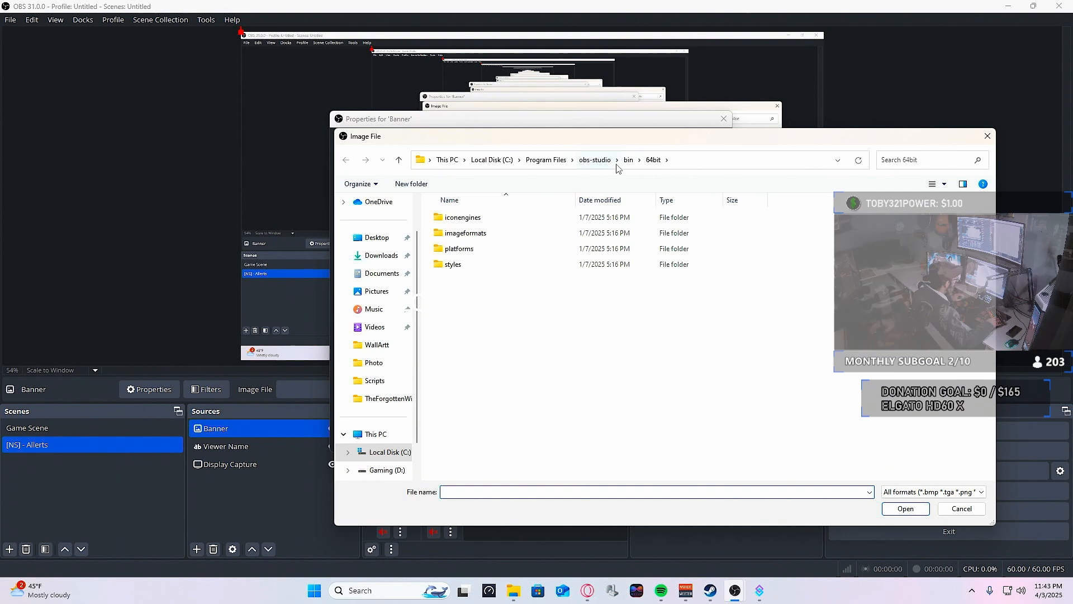
click(384, 454)
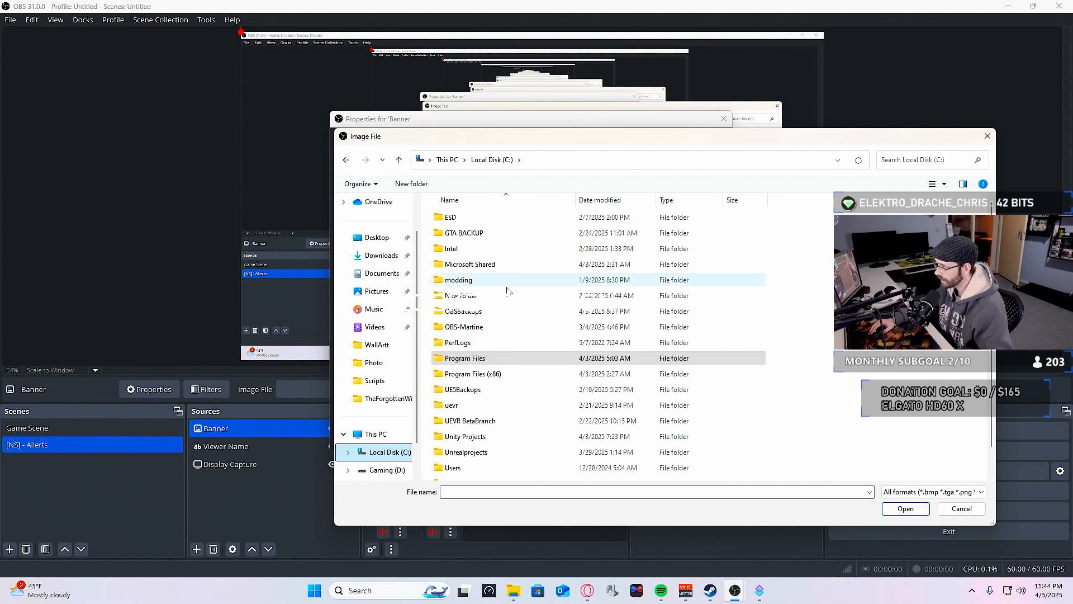
double_click(464, 326)
double_click(500, 218)
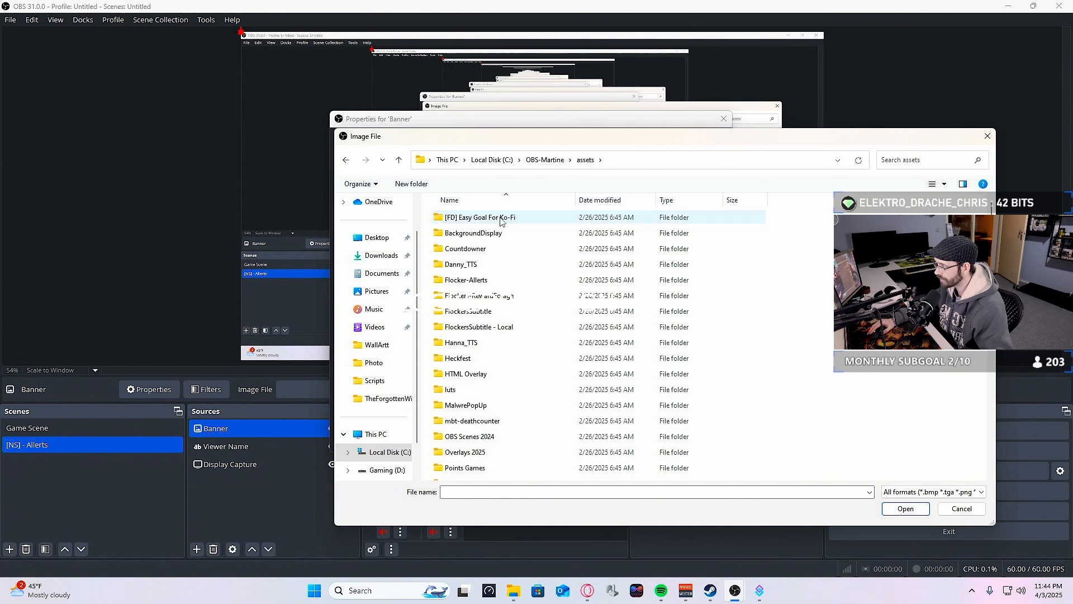
scroll(500, 219, down, 5)
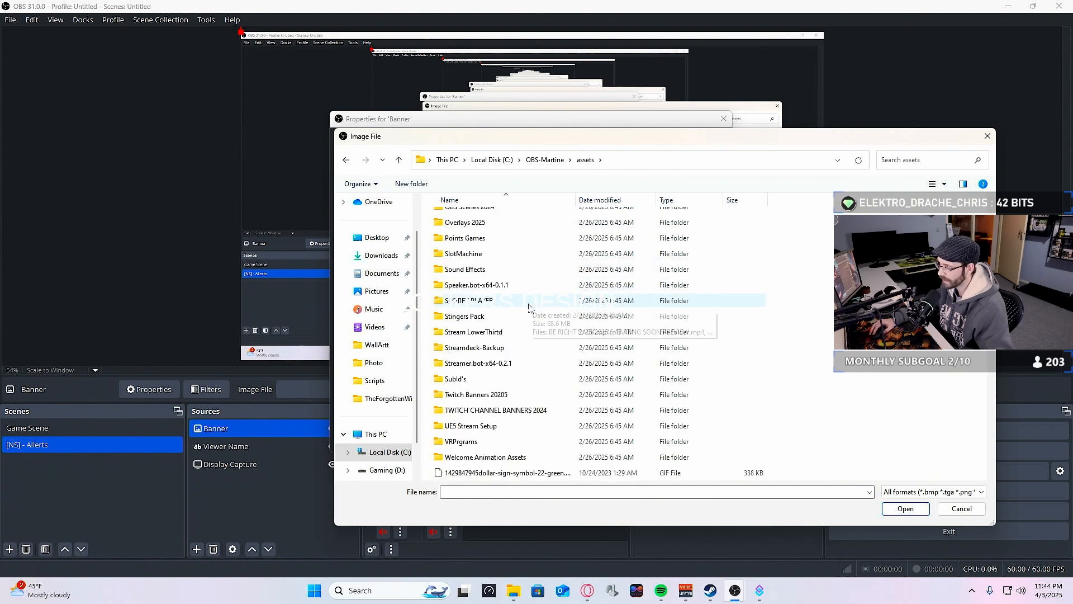
scroll(528, 307, down, 3)
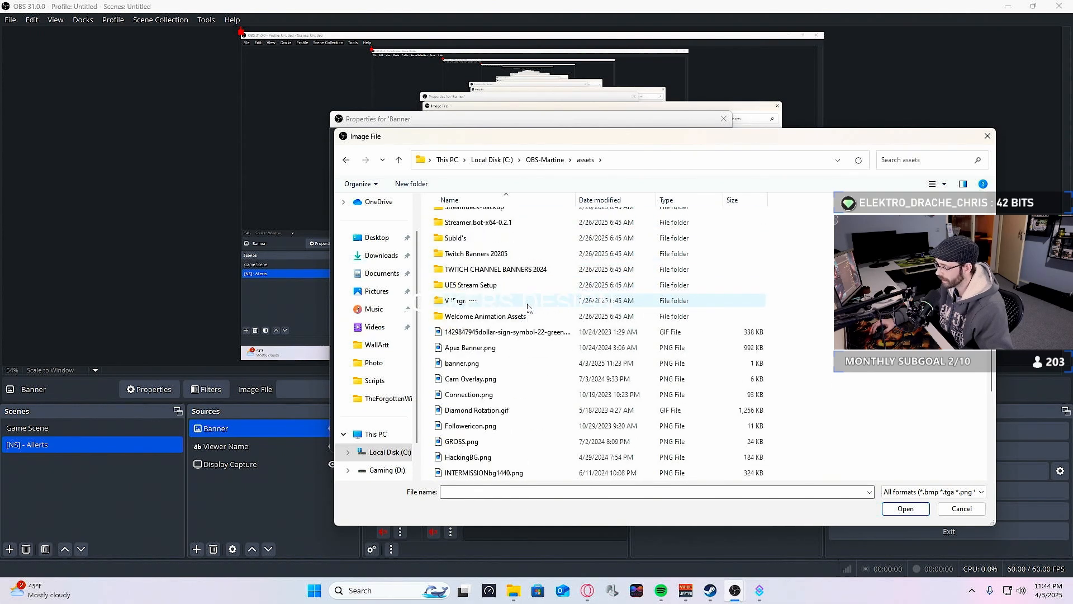
click(458, 365)
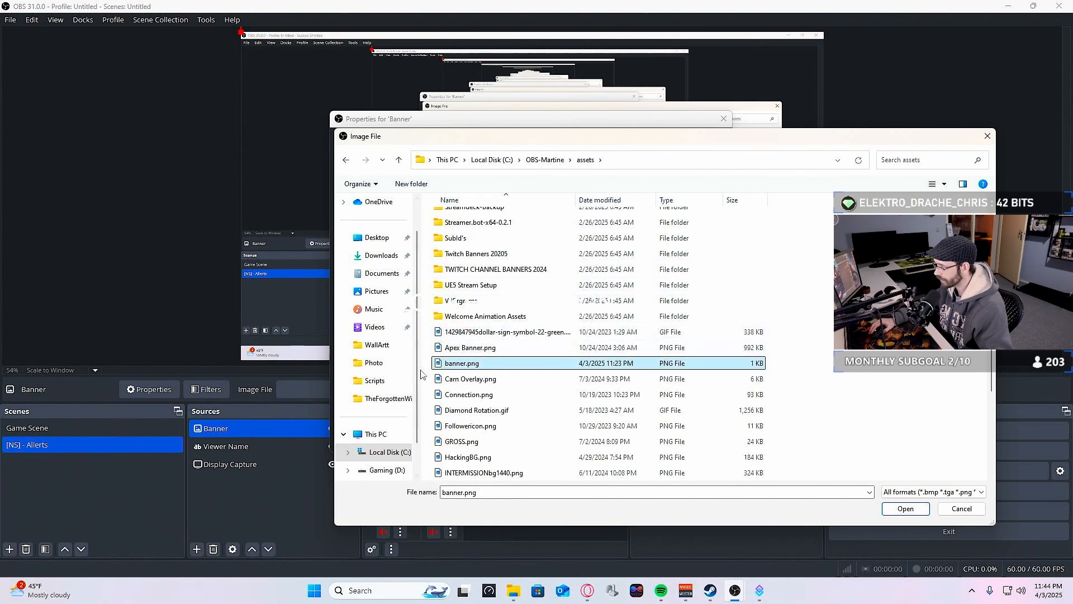
click(906, 509)
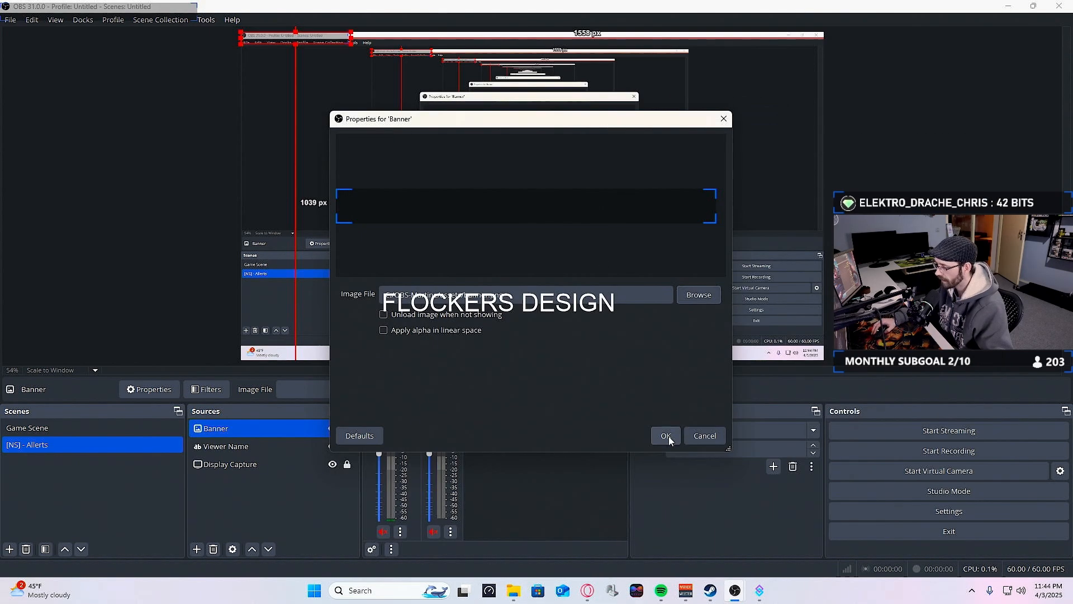
click(665, 436)
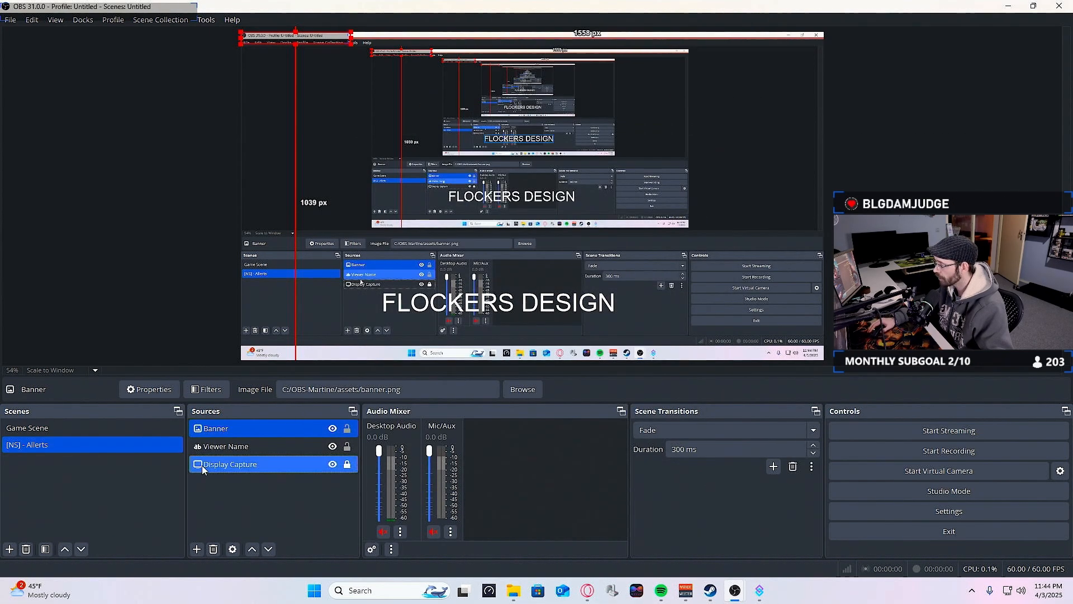
Reorder the Banner source beneath Viewer Name and place it enlarged in the lower middle of the canvas, just below the text.
drag(293, 446, 299, 450)
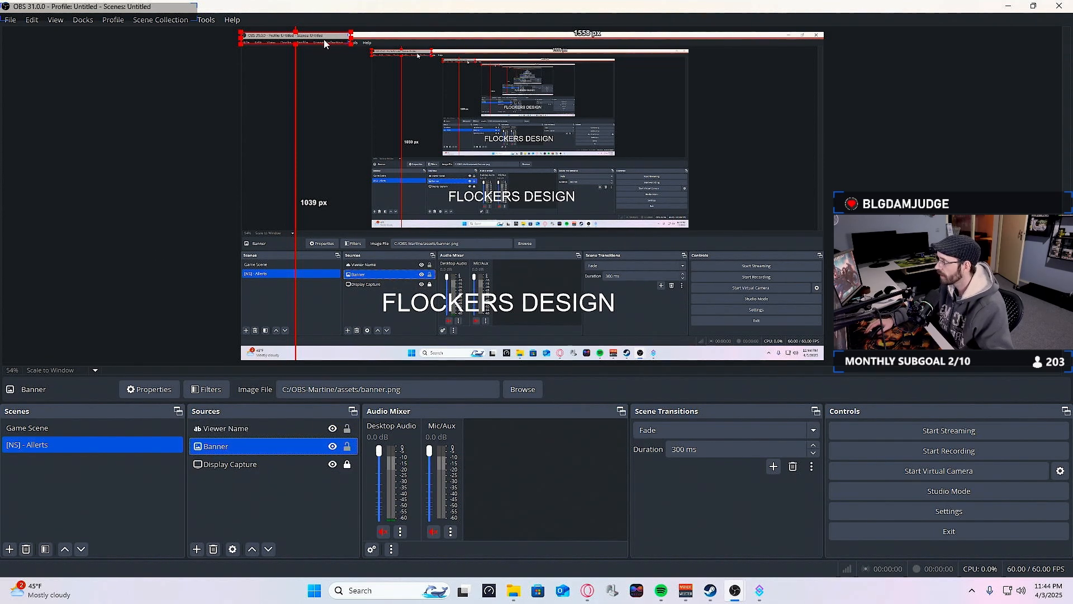
drag(324, 39, 469, 248)
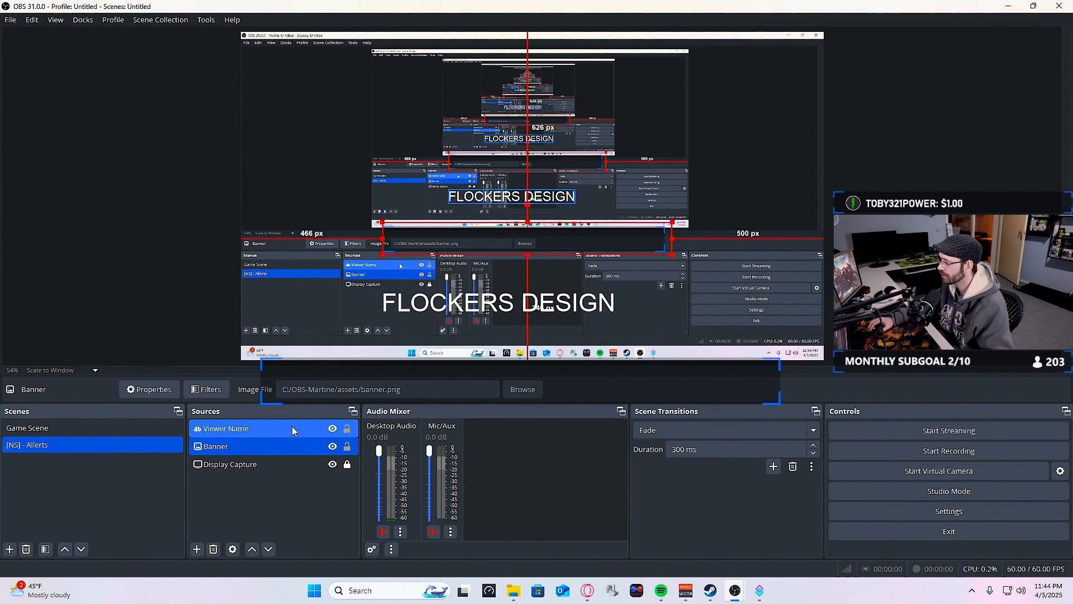
click(199, 550)
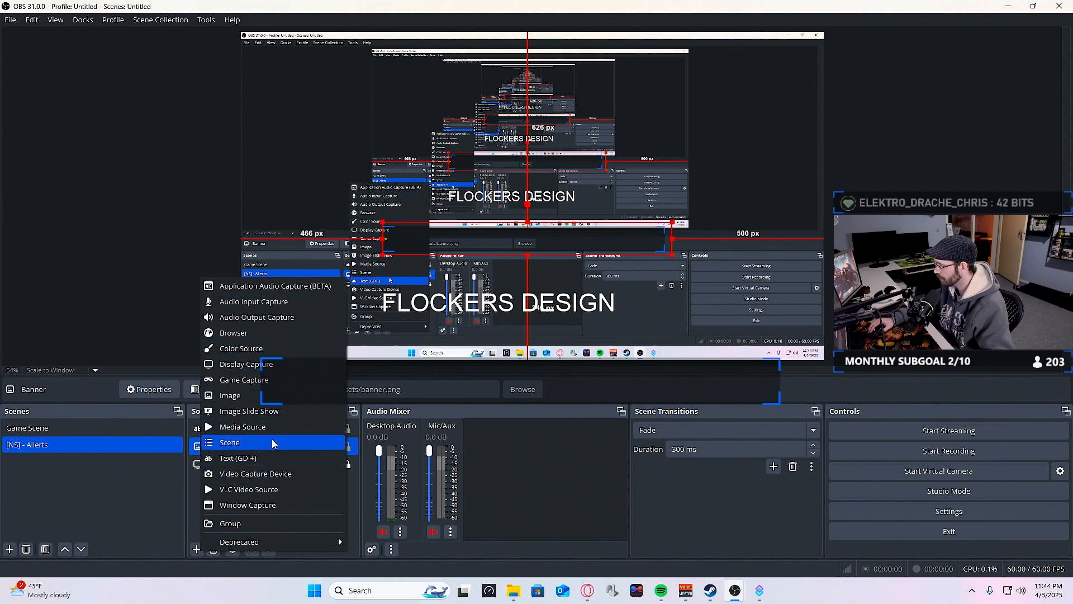
click(263, 348)
click(562, 361)
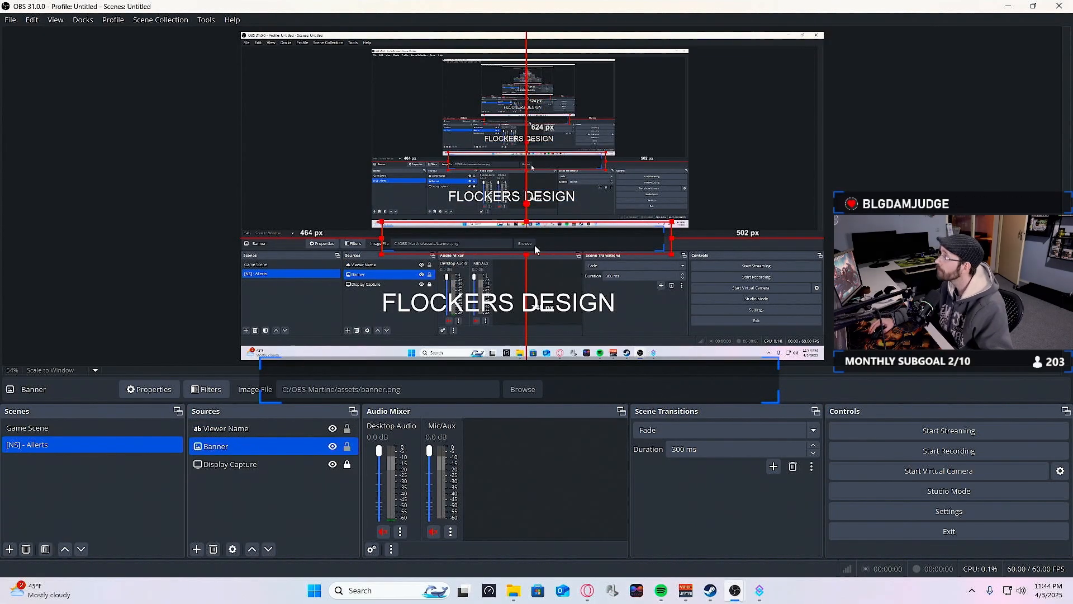
Move the Banner to the lower part of the canvas and shift the Viewer Name text to sit just above it.
drag(535, 245, 530, 290)
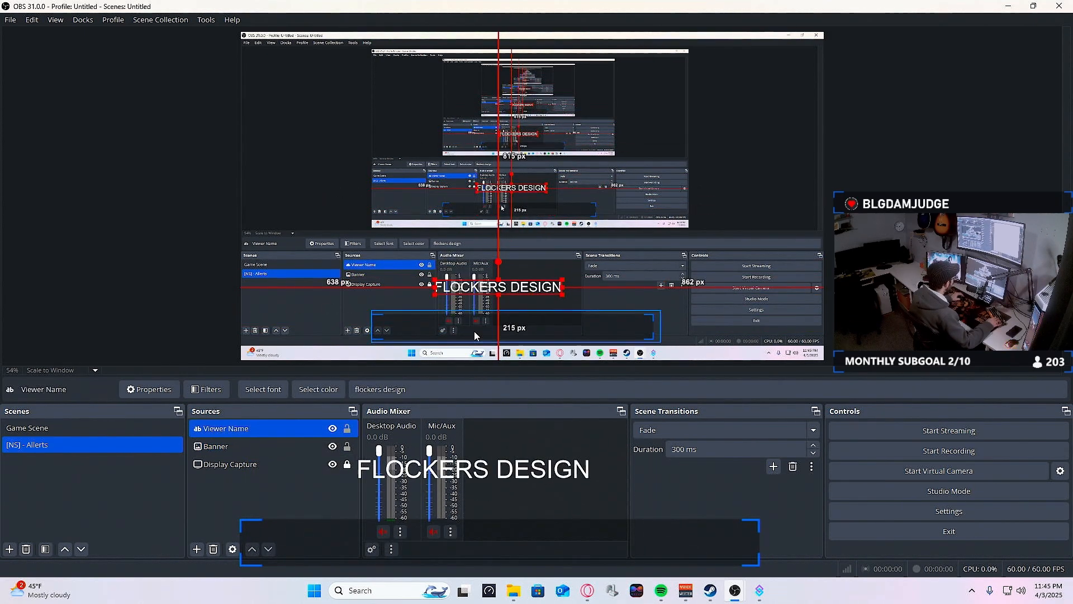
ctrl+click(251, 441)
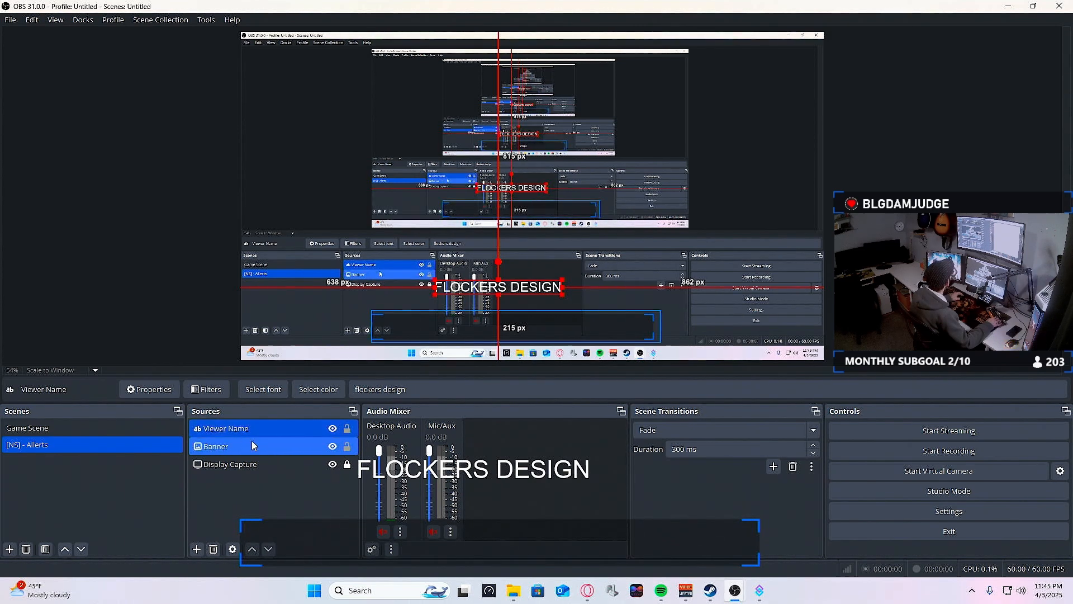
drag(582, 328, 637, 328)
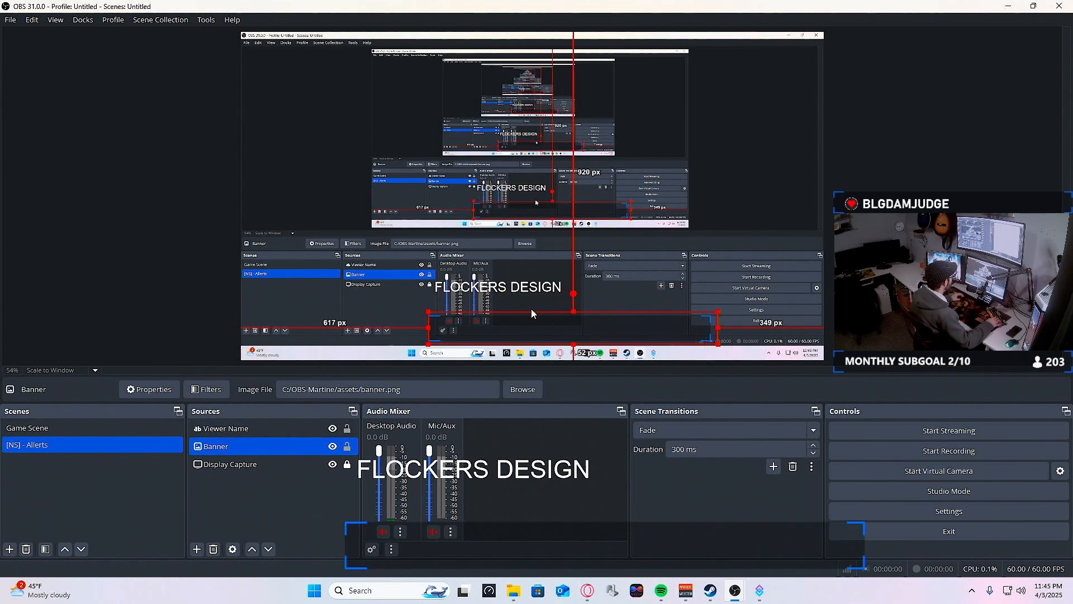
click(550, 290)
drag(550, 290, 614, 290)
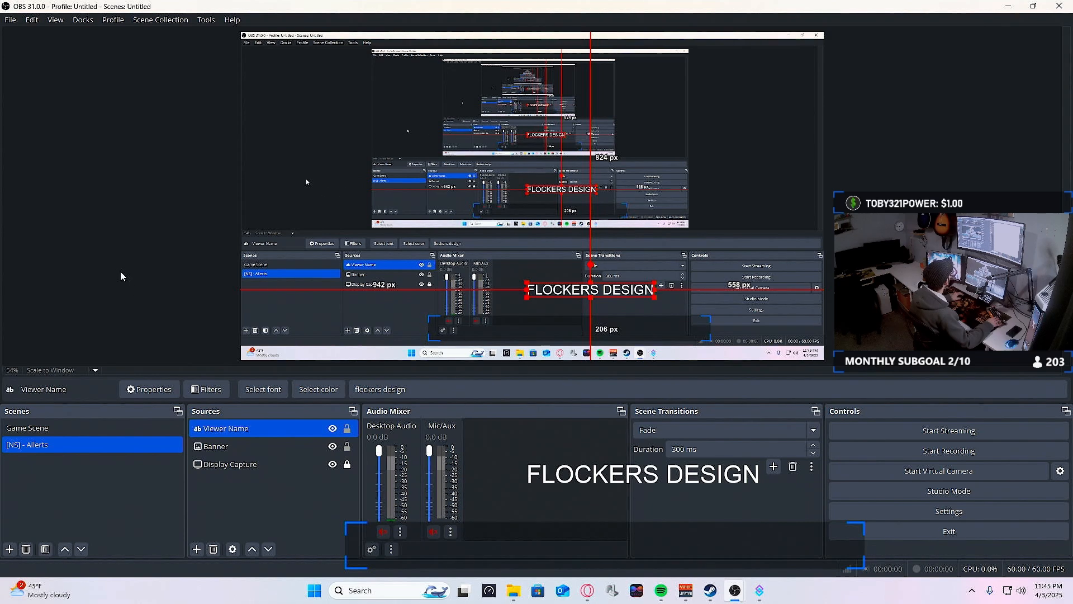
Place the Viewer Name text on the Banner, roughly centred within it.
click(360, 297)
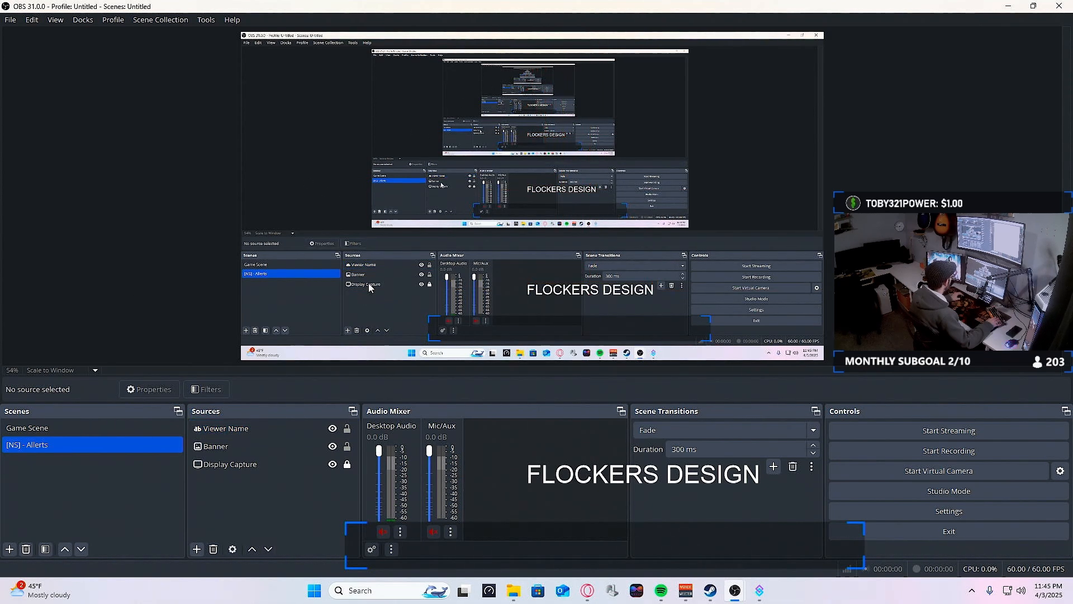
click(235, 445)
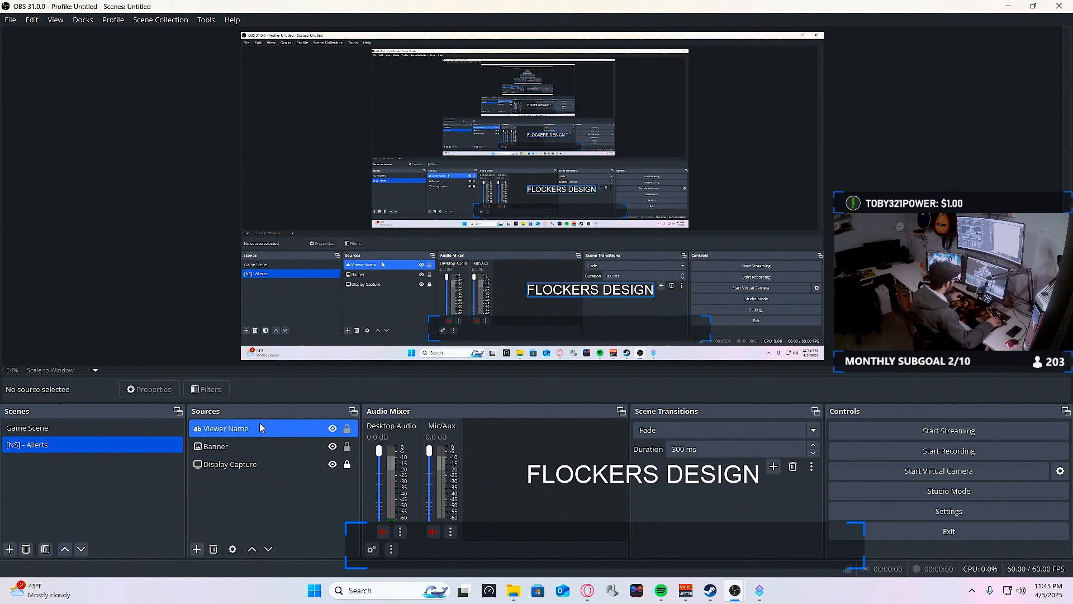
click(257, 427)
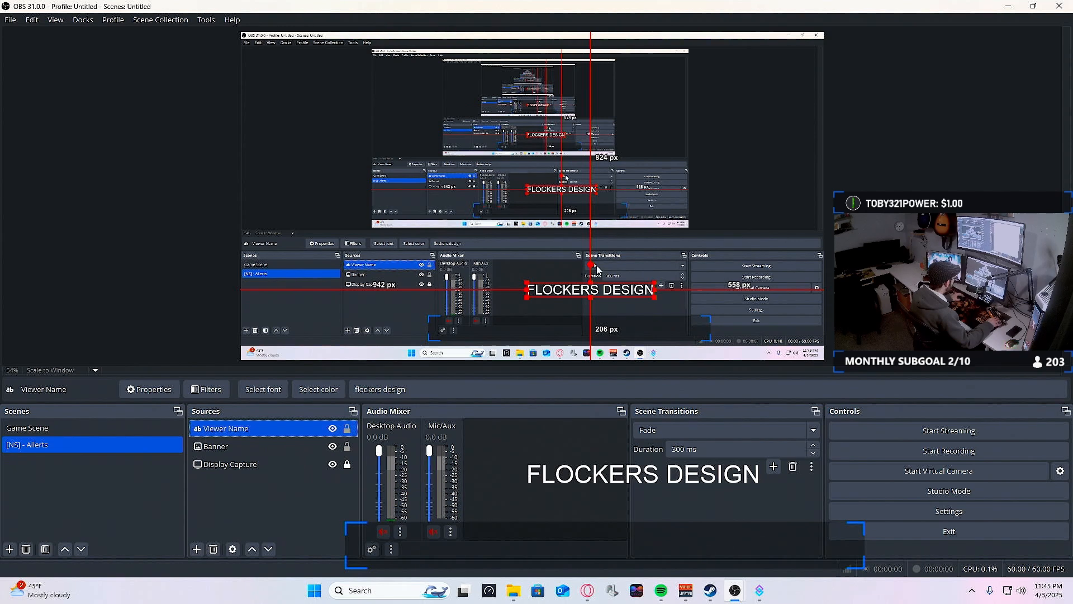
drag(574, 293, 533, 333)
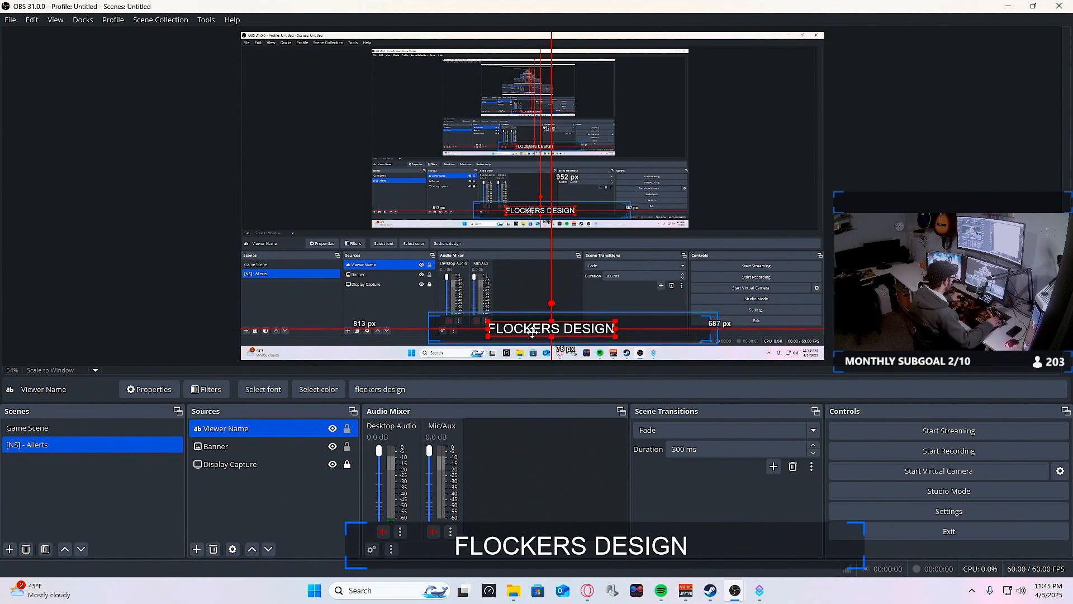
click(286, 523)
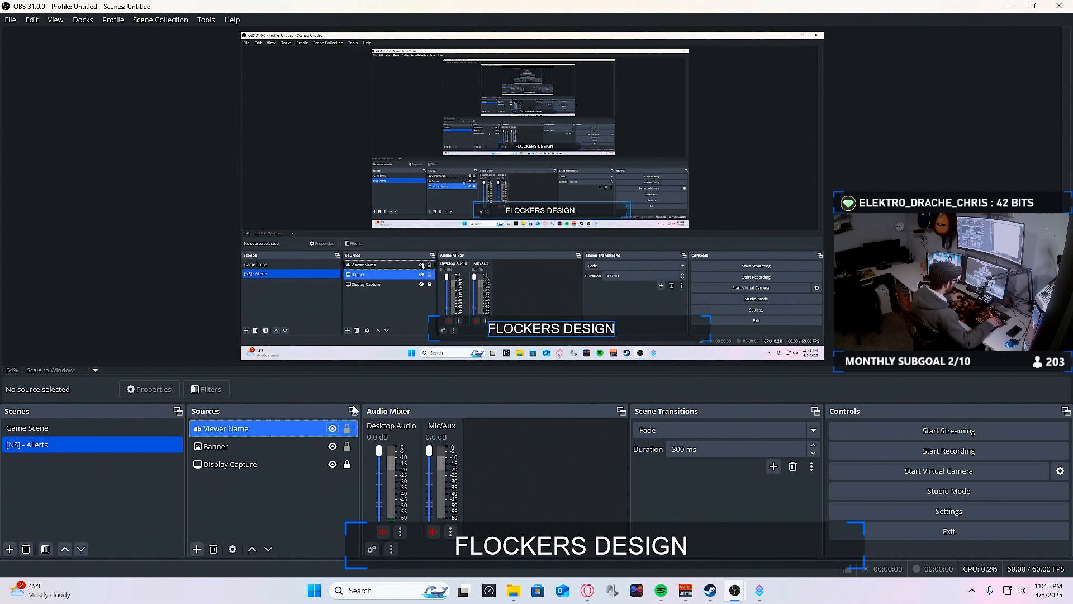
Add a new Browser source named "Icon" to the [NS] - Allerts scene.
click(196, 549)
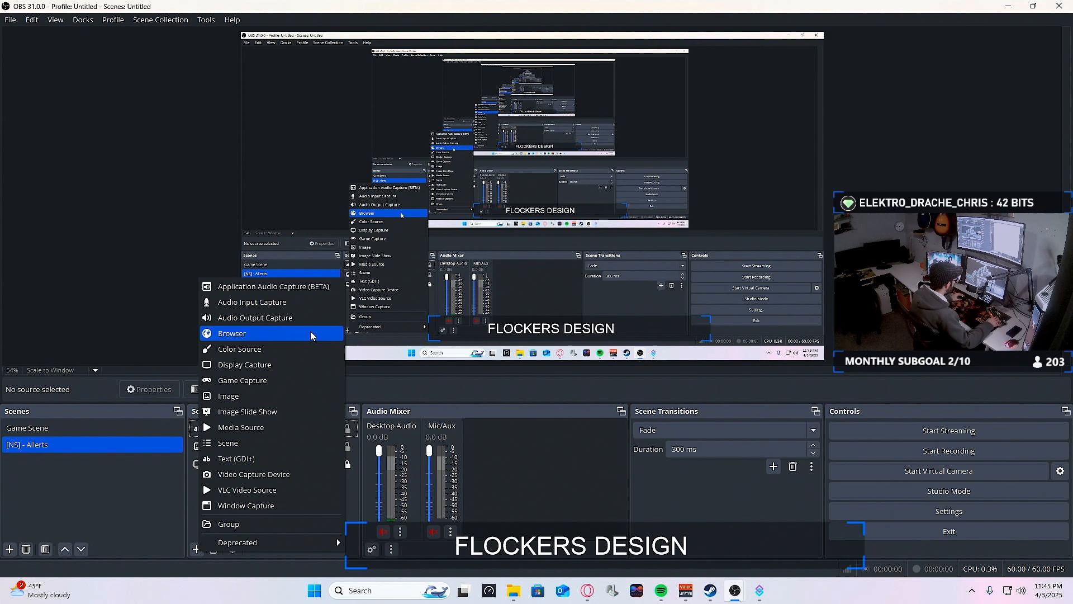
click(311, 334)
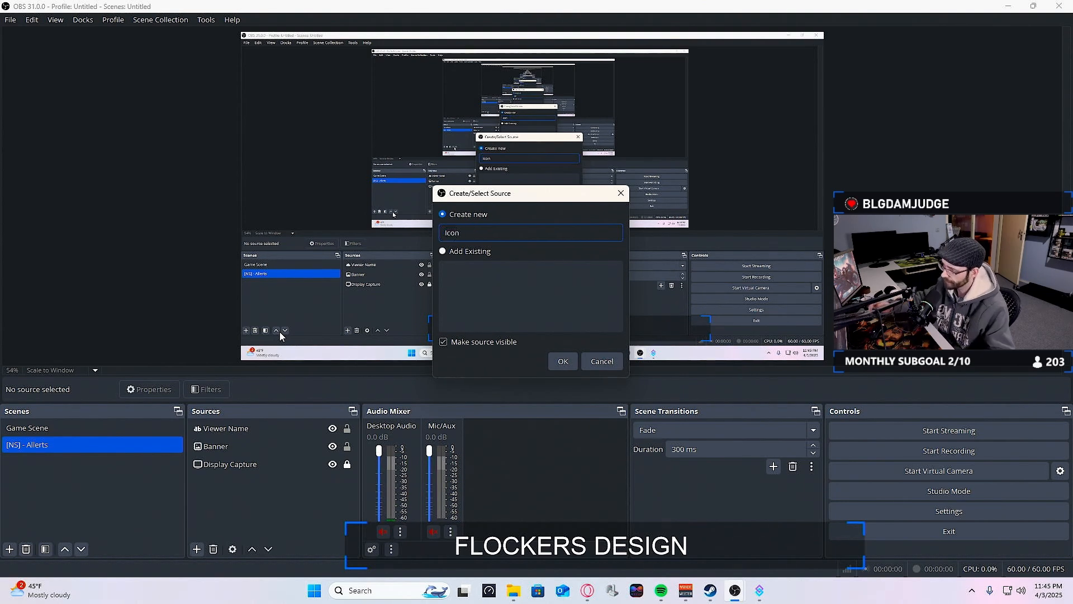
click(567, 362)
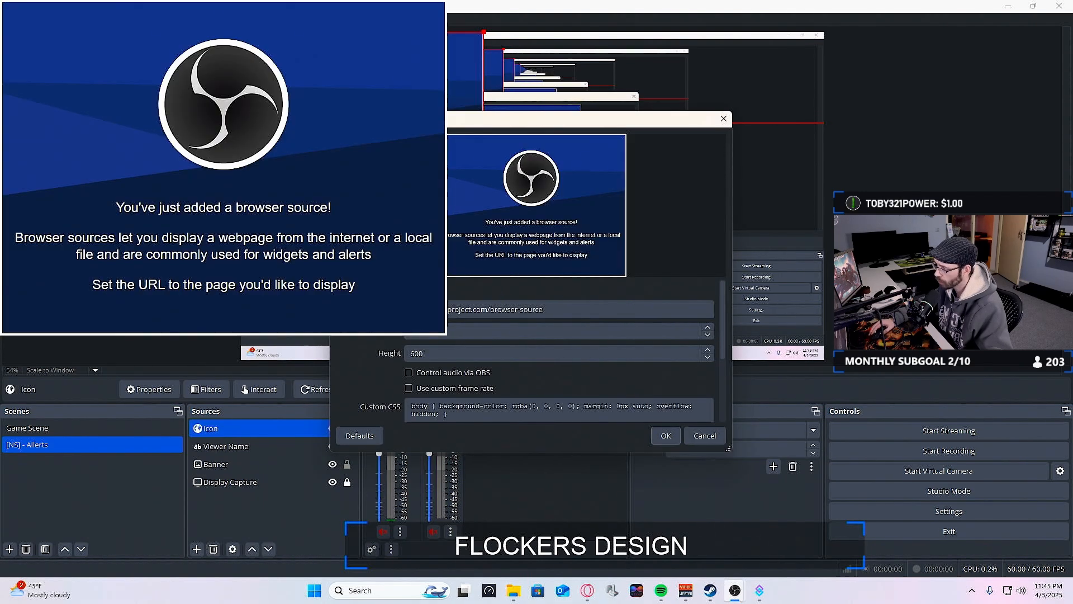
Load the local file hearth.html from assets/Flocker-Allerts/Win_UI into the Icon source and accept its properties.
click(409, 290)
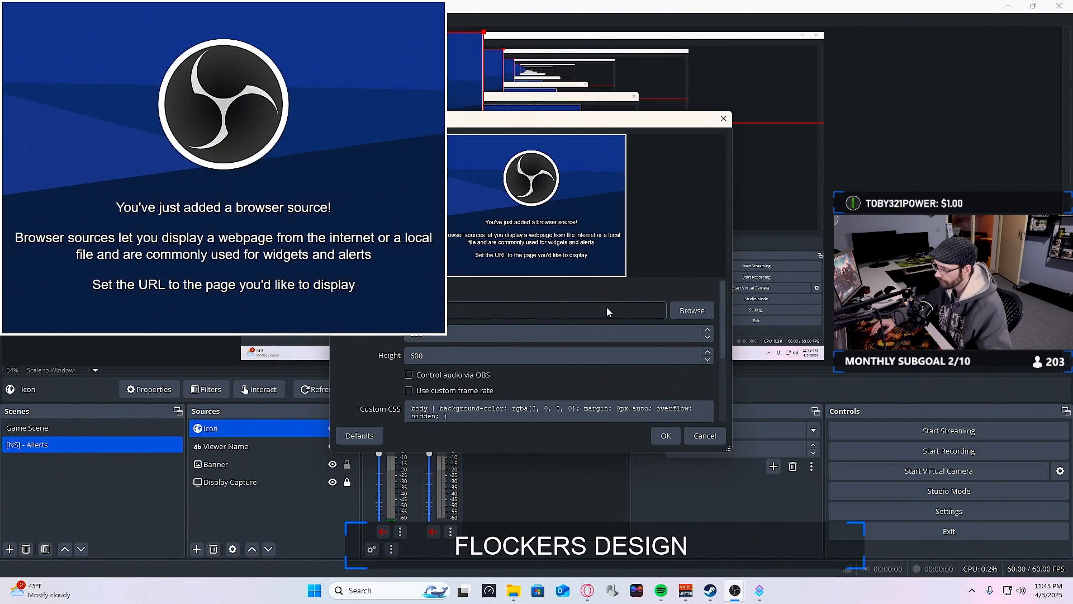
click(691, 311)
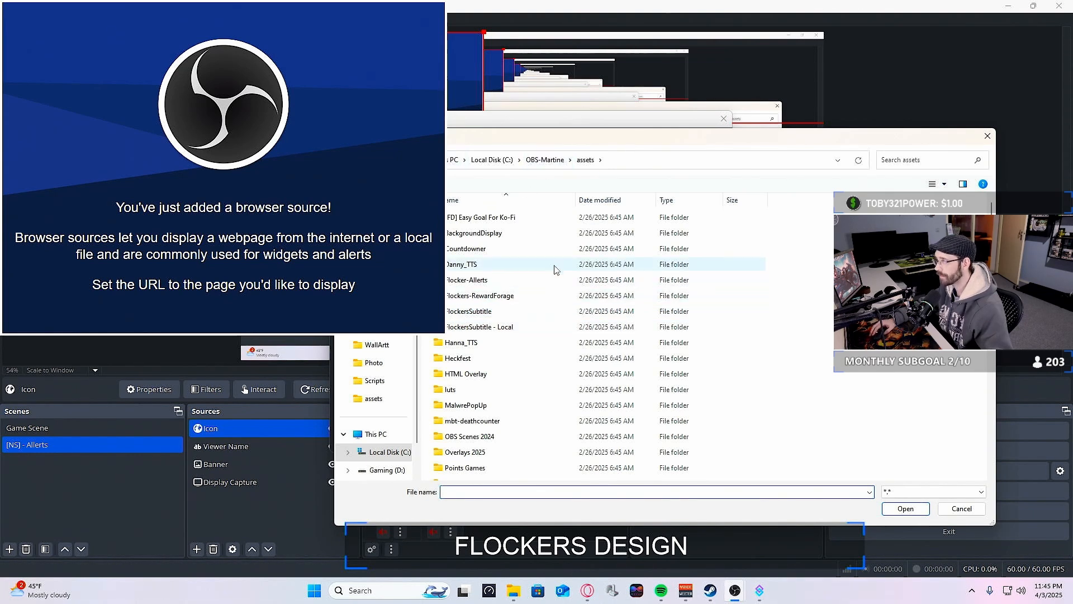
double_click(530, 280)
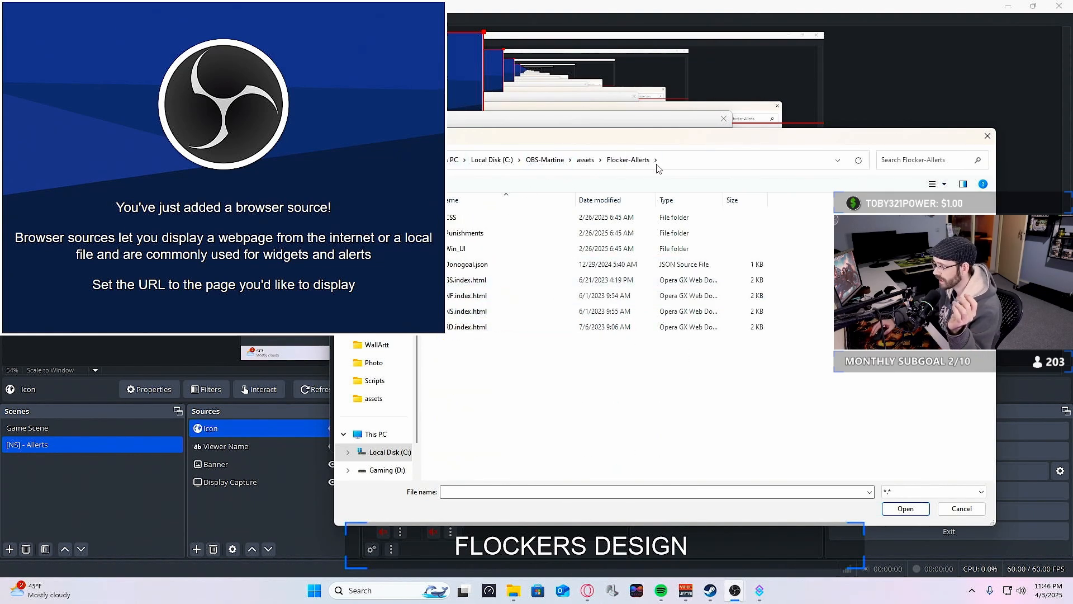
double_click(532, 251)
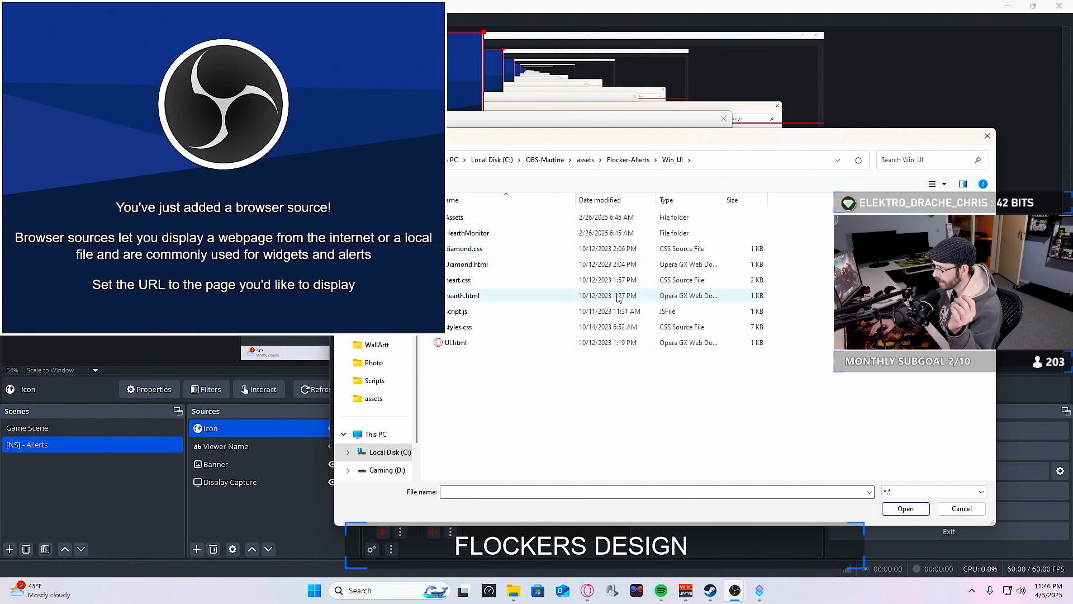
click(498, 298)
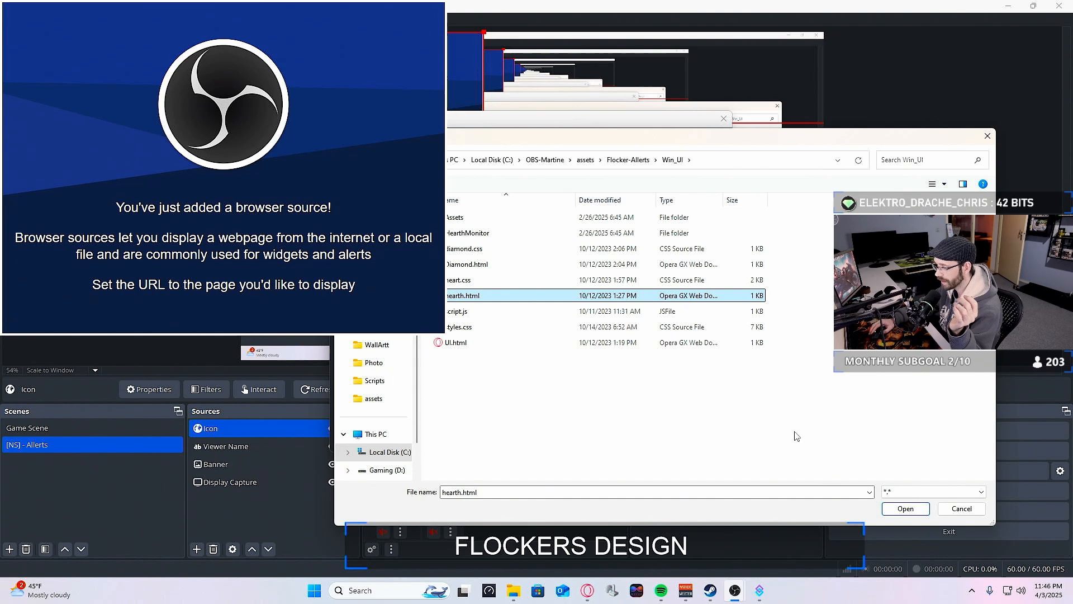
click(906, 509)
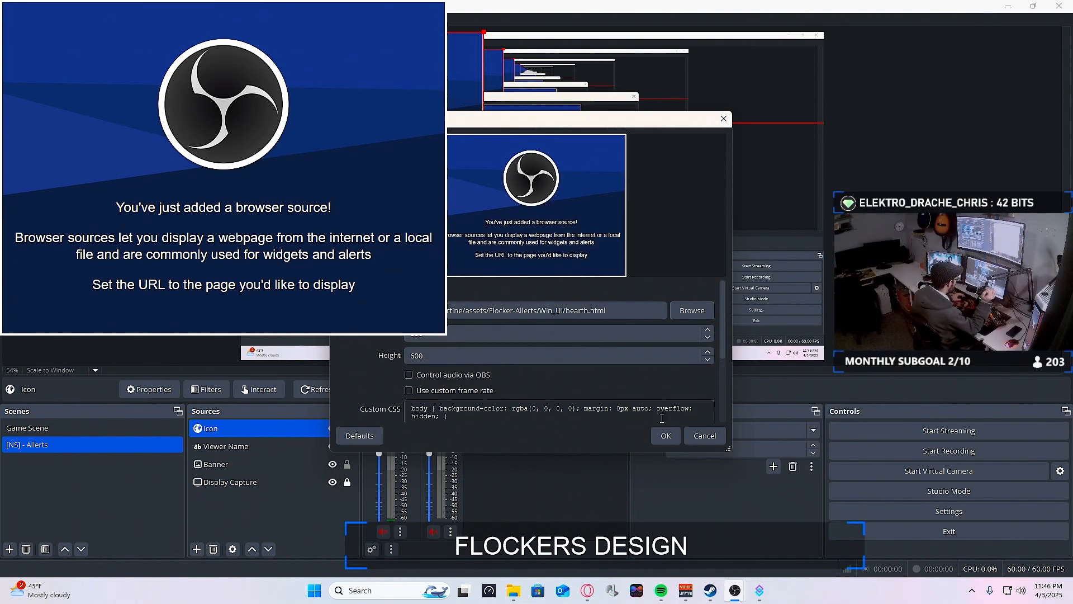
click(662, 436)
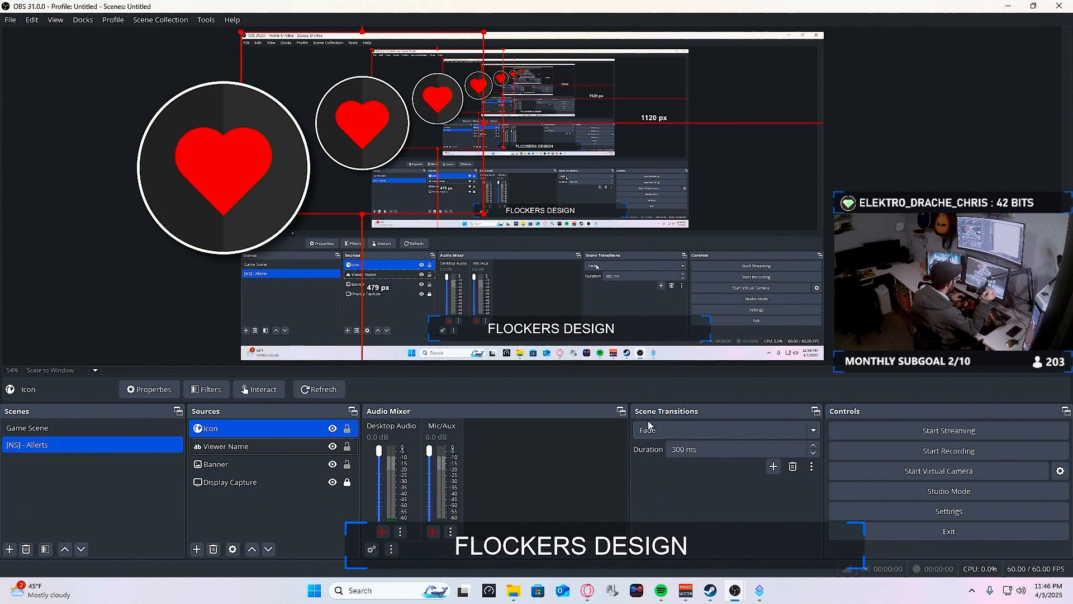
Try a width and height of 50 for the Icon browser source.
double_click(268, 434)
double_click(425, 333)
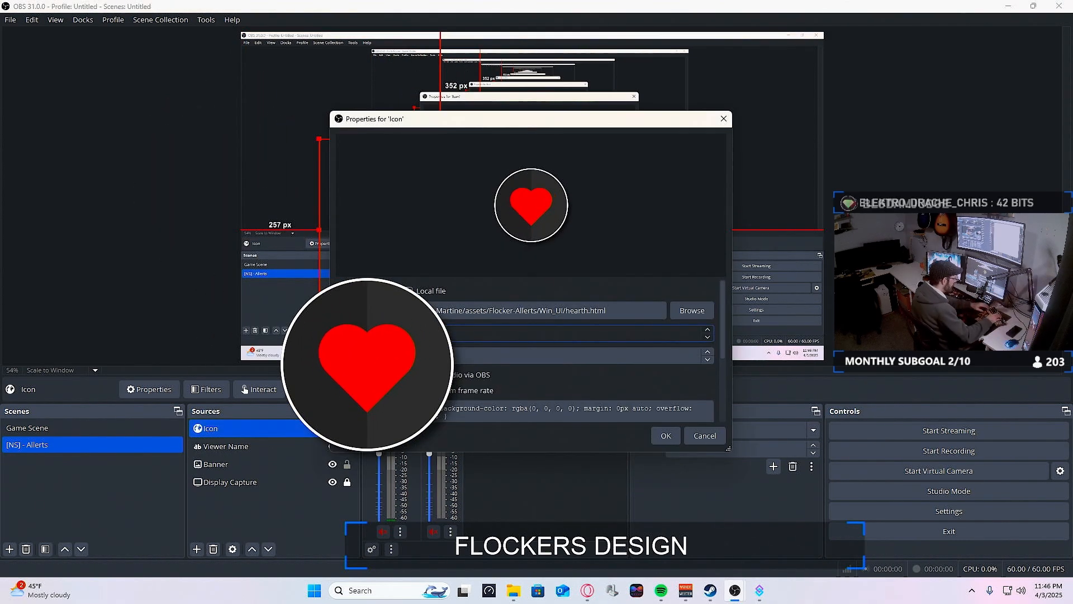
key(Tab)
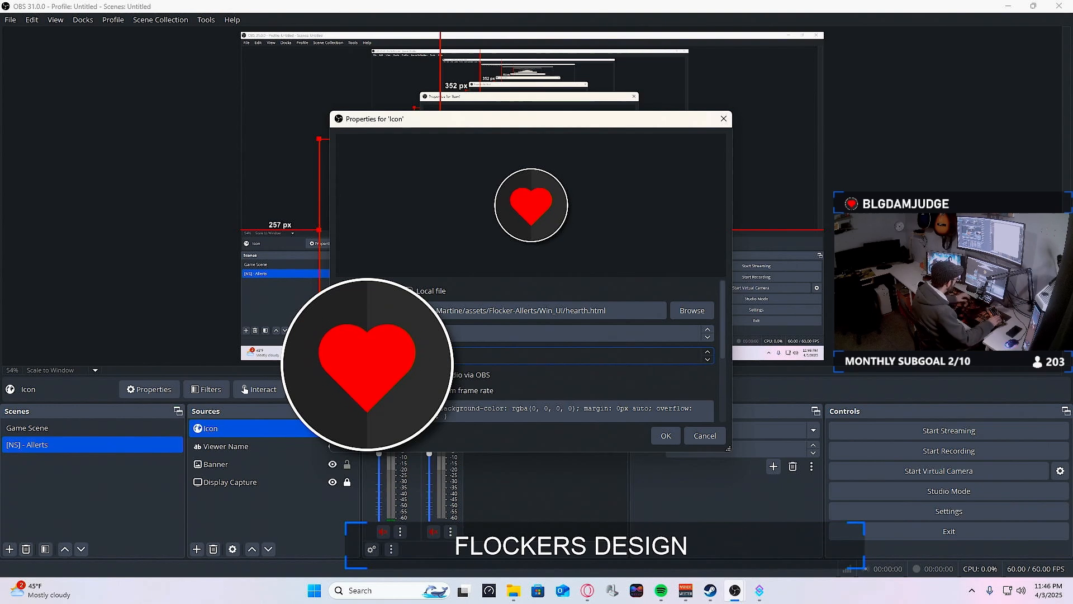
key(Return)
Try a width and height of 100 for the Icon browser source.
double_click(280, 428)
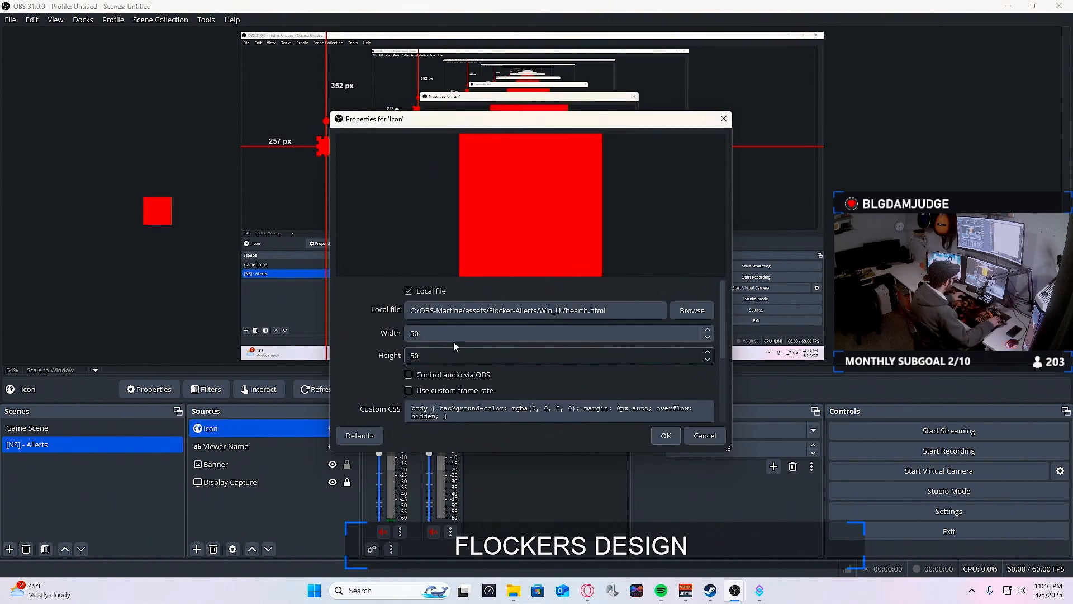
double_click(414, 333)
text(1)
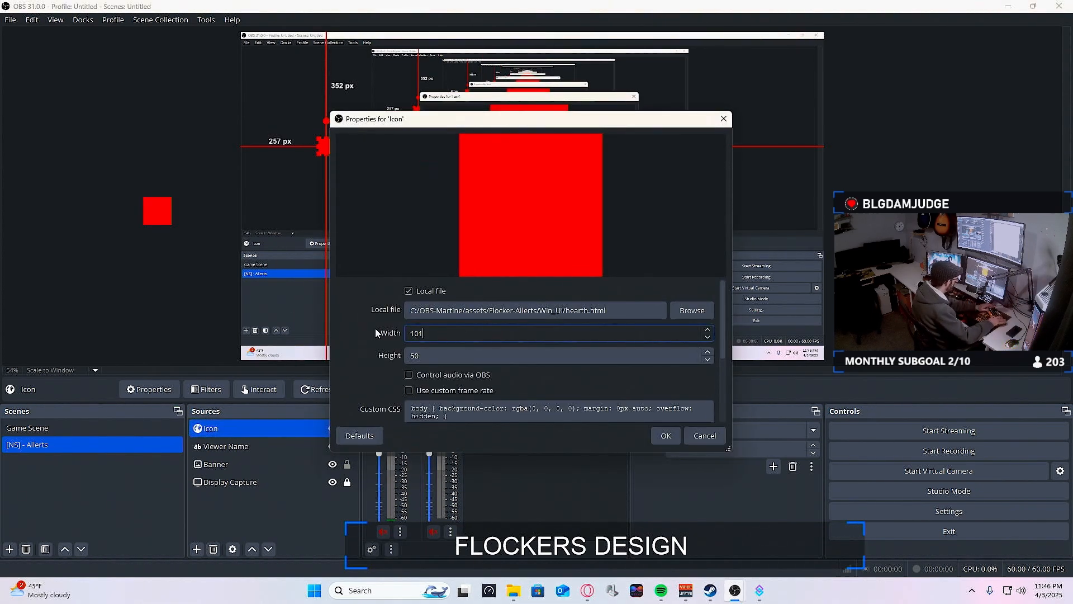
text(00)
key(Tab)
text(100)
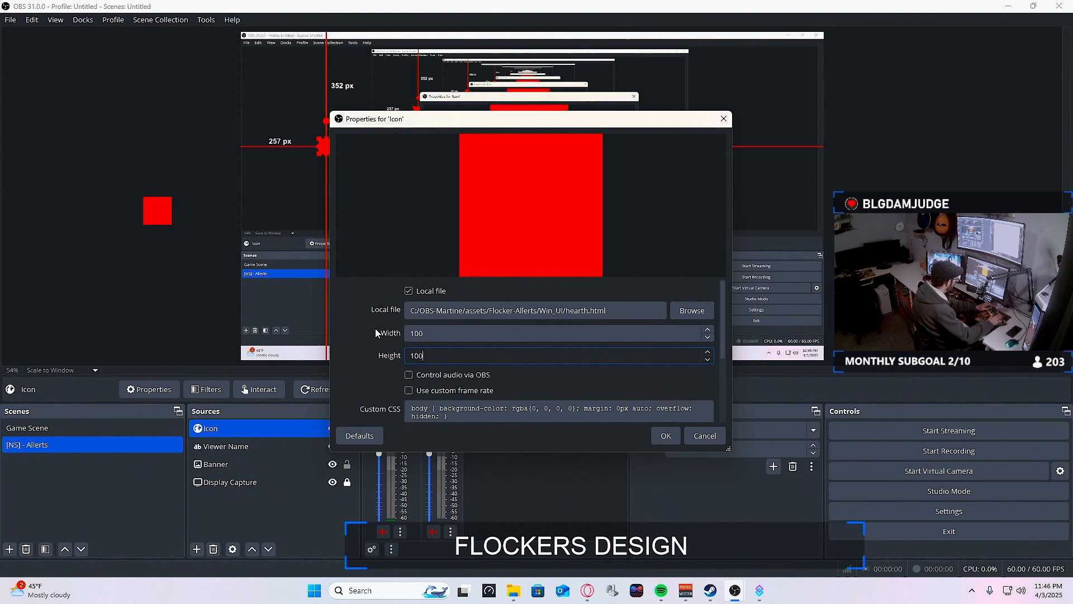
key(Return)
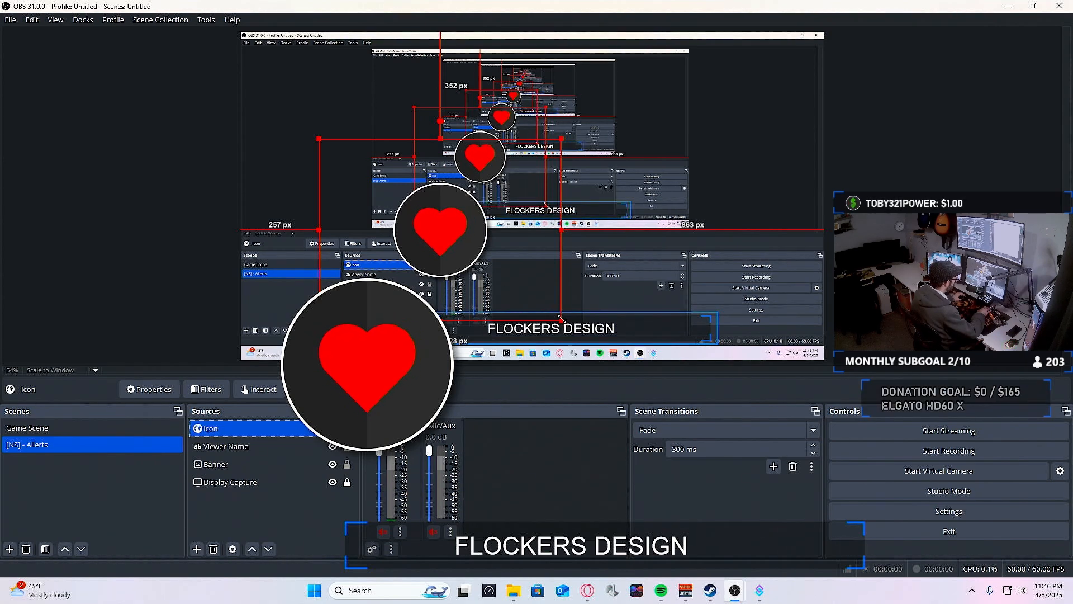
Scale the heart Icon down on the canvas and move it against the canvas's left edge.
drag(561, 319, 488, 267)
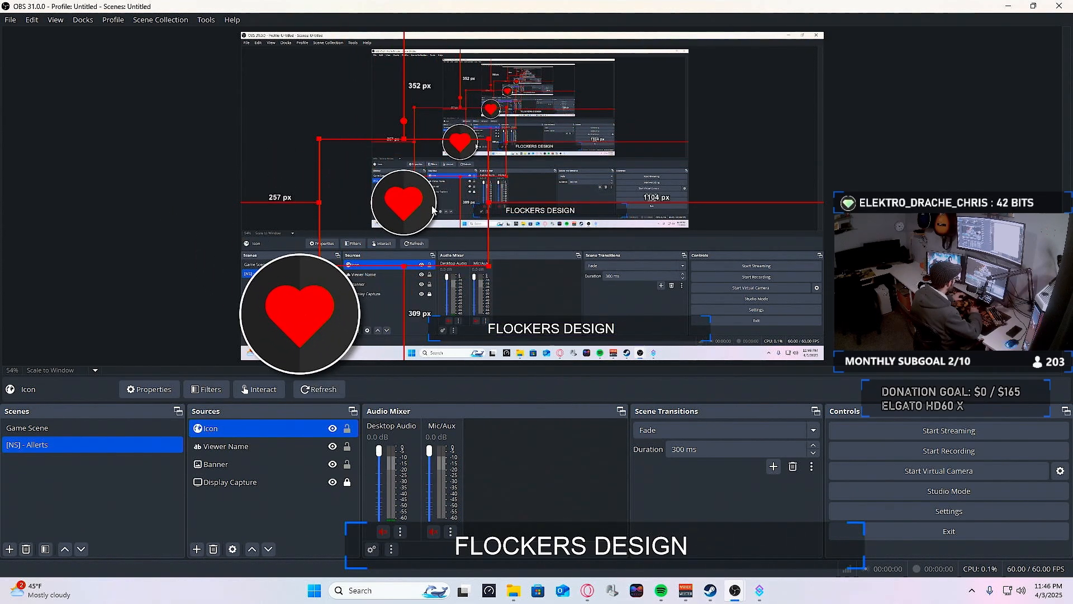
drag(434, 210, 445, 248)
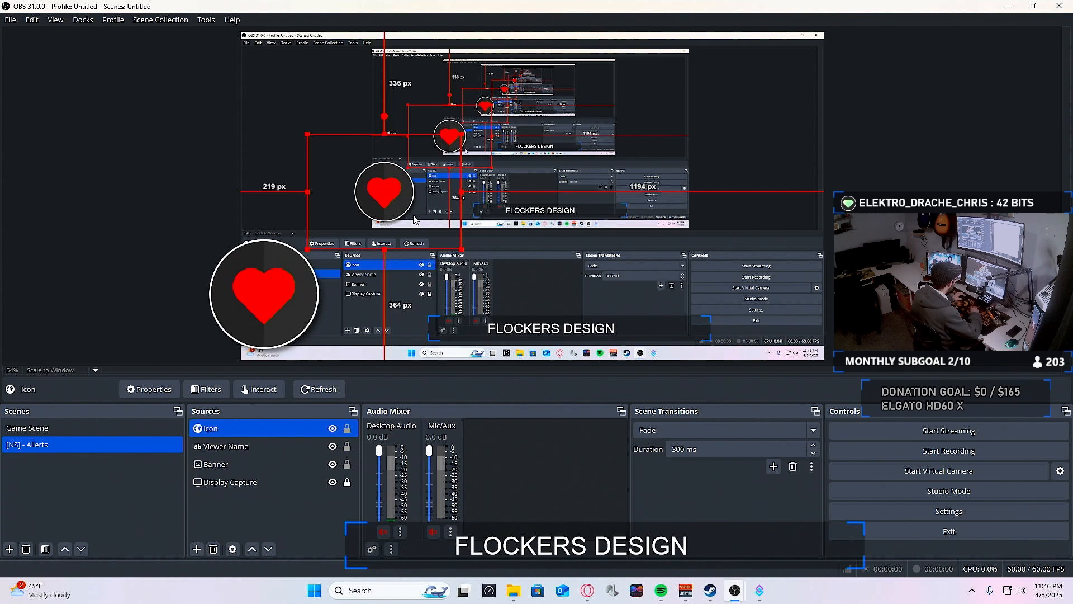
drag(413, 217, 347, 204)
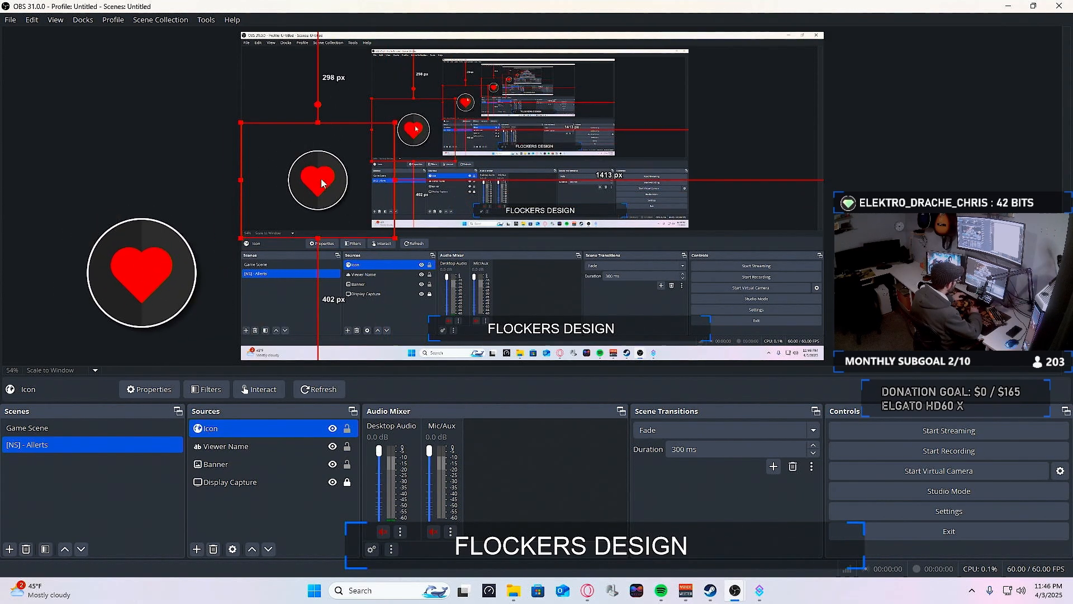
Move the Banner up so it lies level with the heart icon, just to its right.
ctrl+click(226, 463)
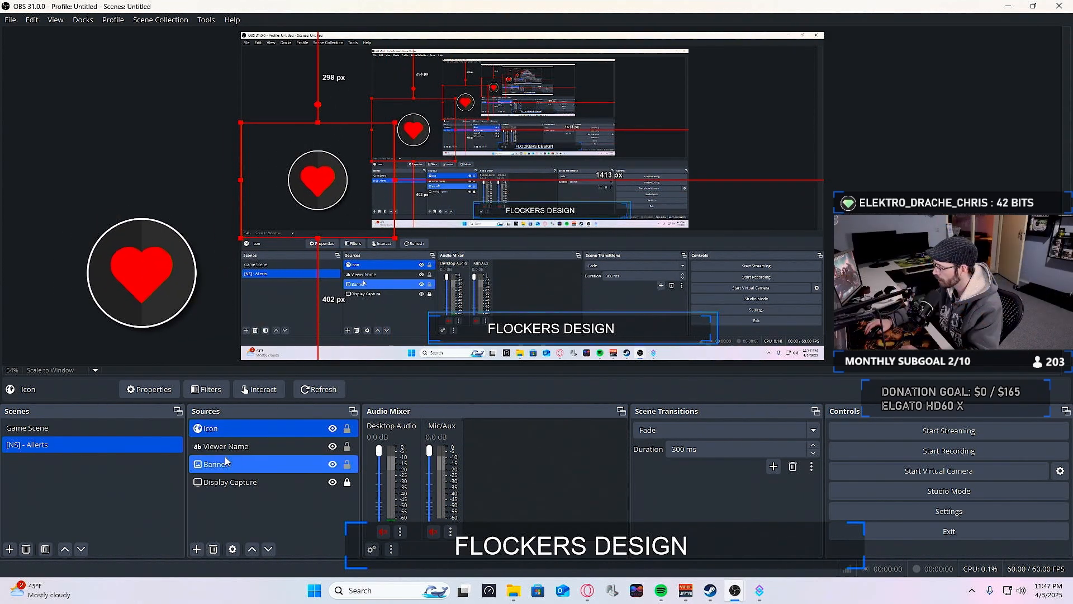
click(250, 466)
drag(464, 328, 244, 274)
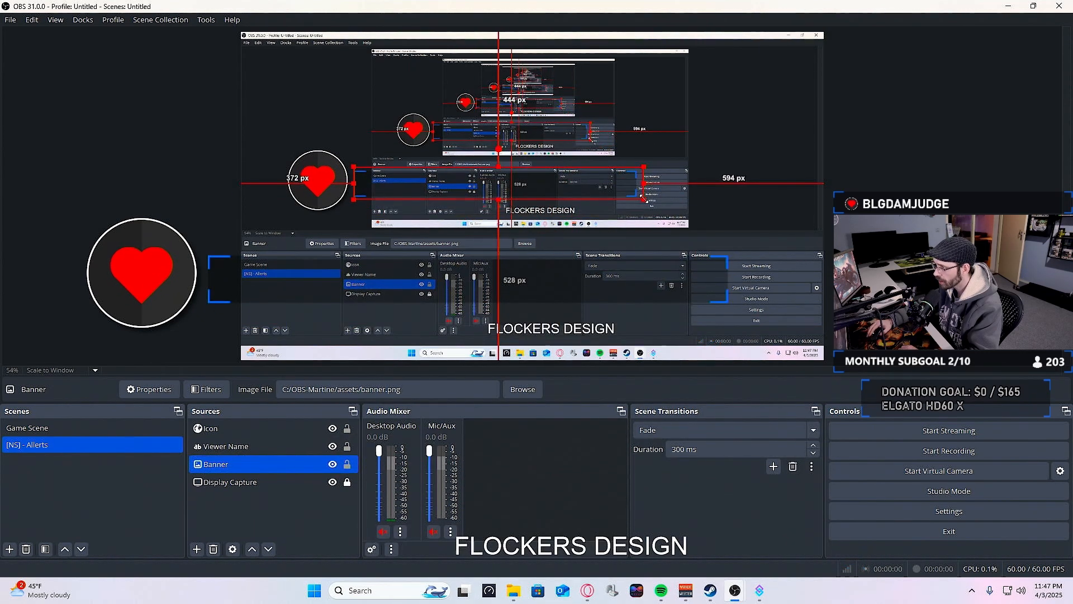
Enlarge and reposition the Banner to frame the heart icon, with its edges about 82 px from the canvas's left and 448 px from its right.
drag(644, 199, 564, 184)
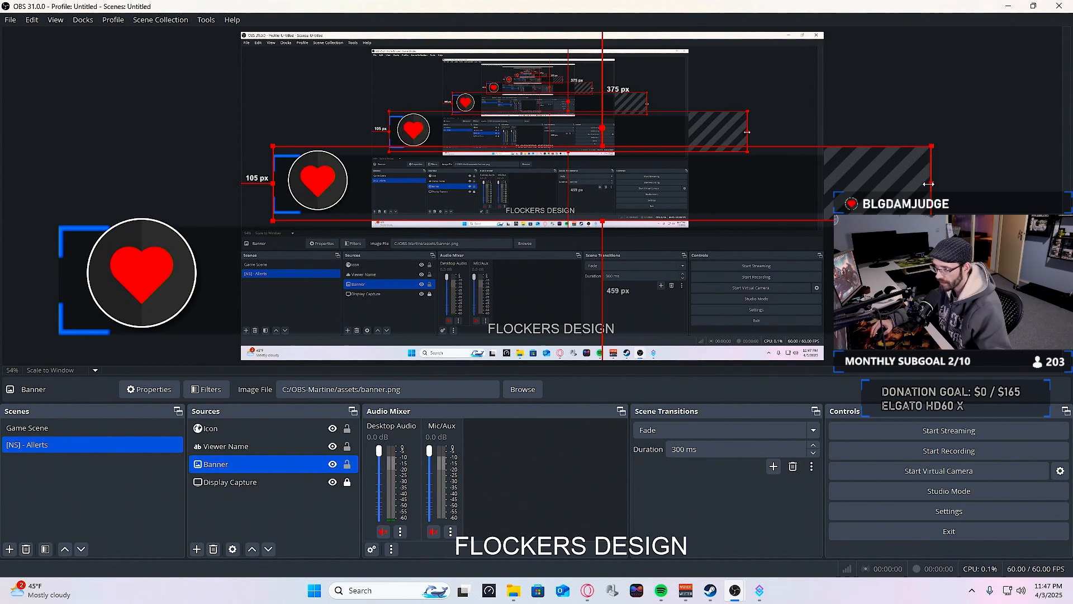
drag(928, 184, 682, 186)
drag(537, 188, 544, 182)
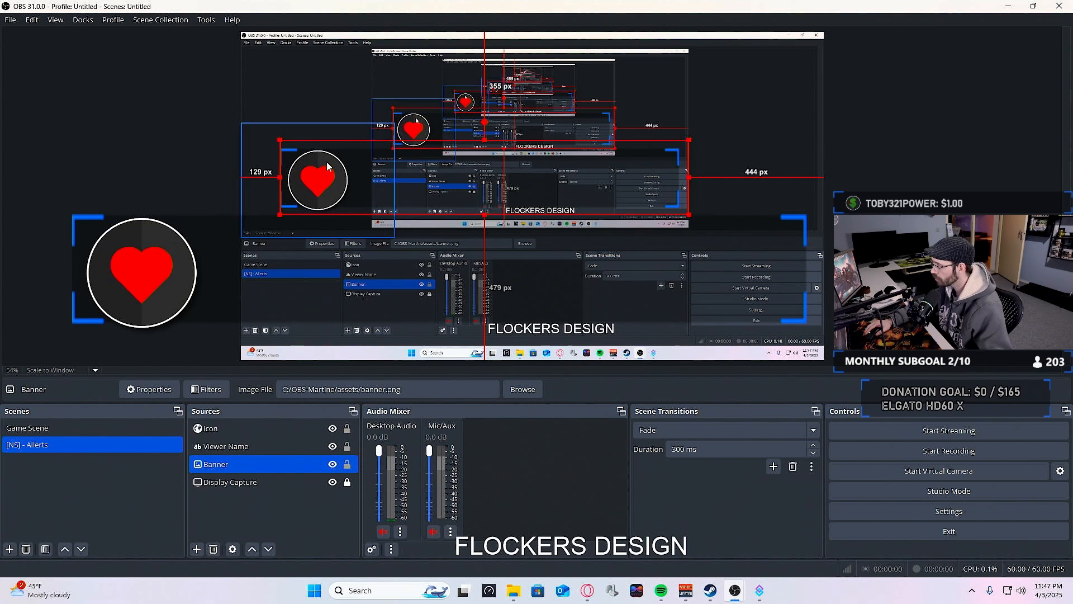
drag(277, 216, 416, 204)
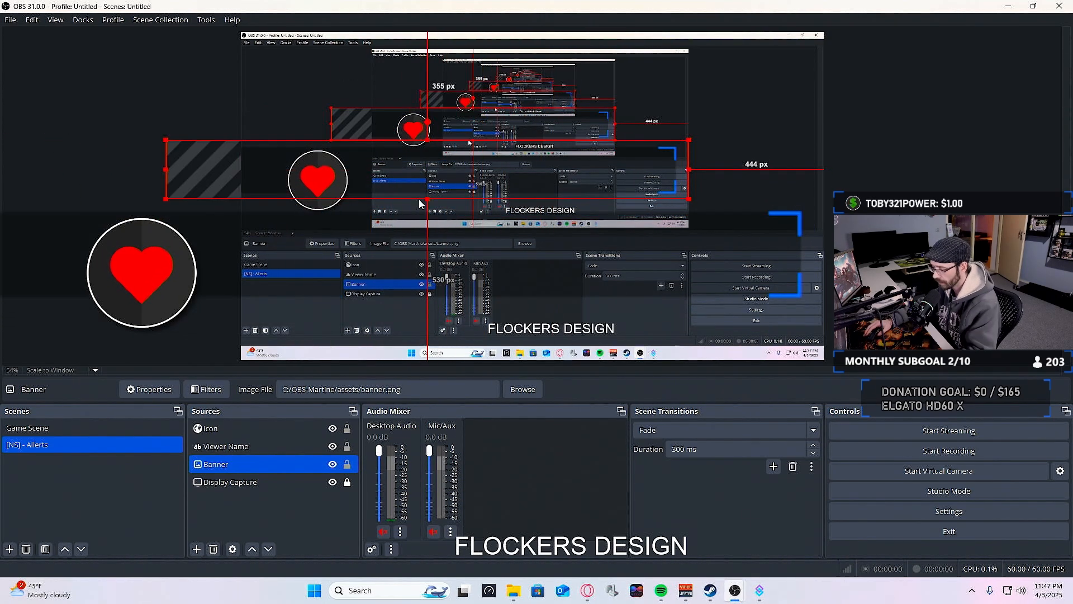
key(ctrl+z)
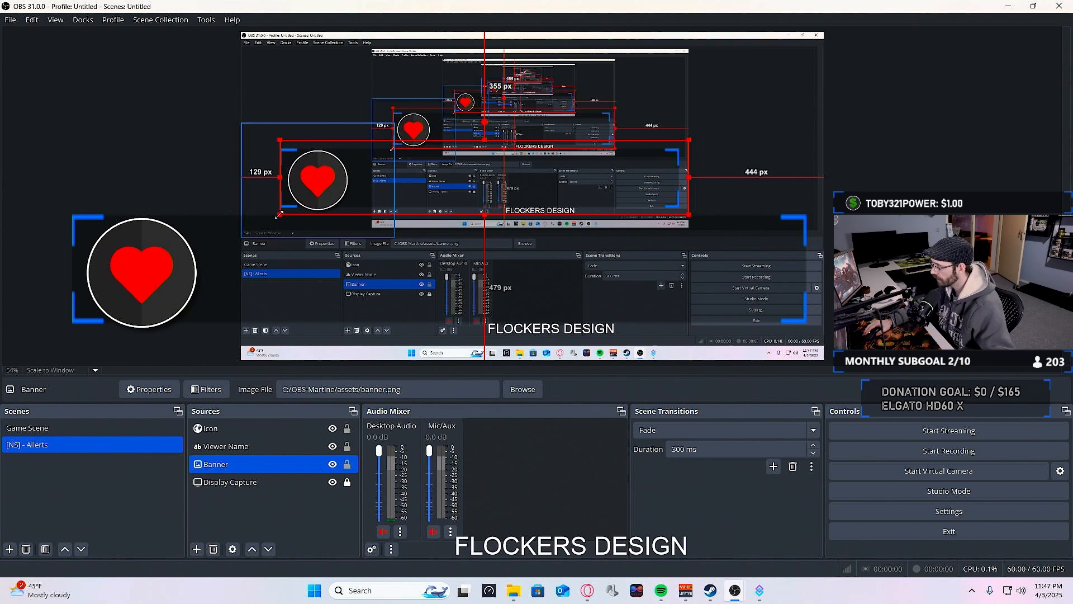
drag(280, 214, 269, 229)
drag(454, 199, 453, 190)
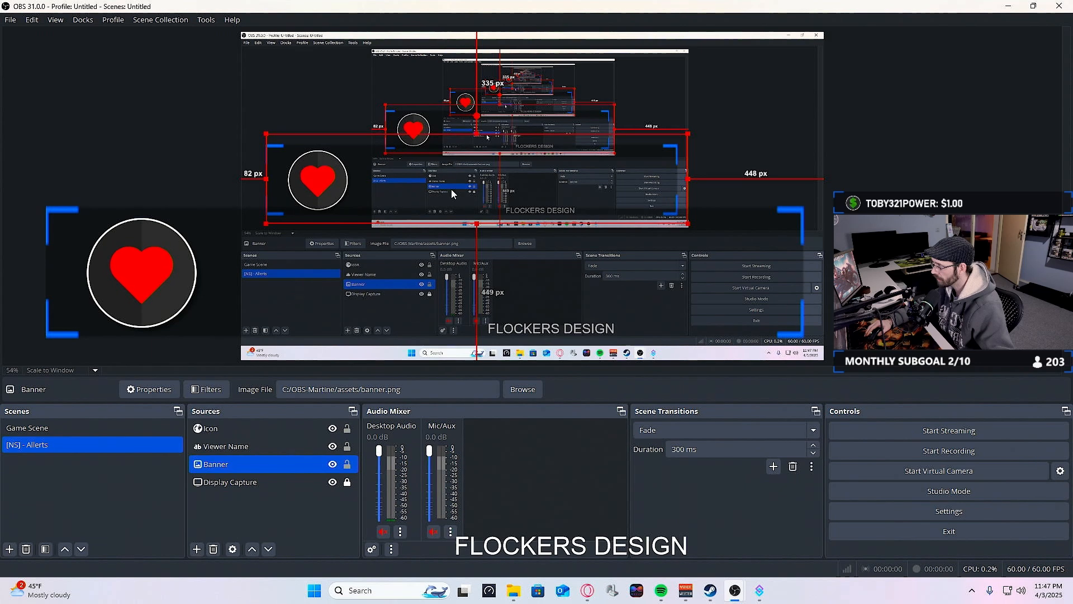
click(173, 226)
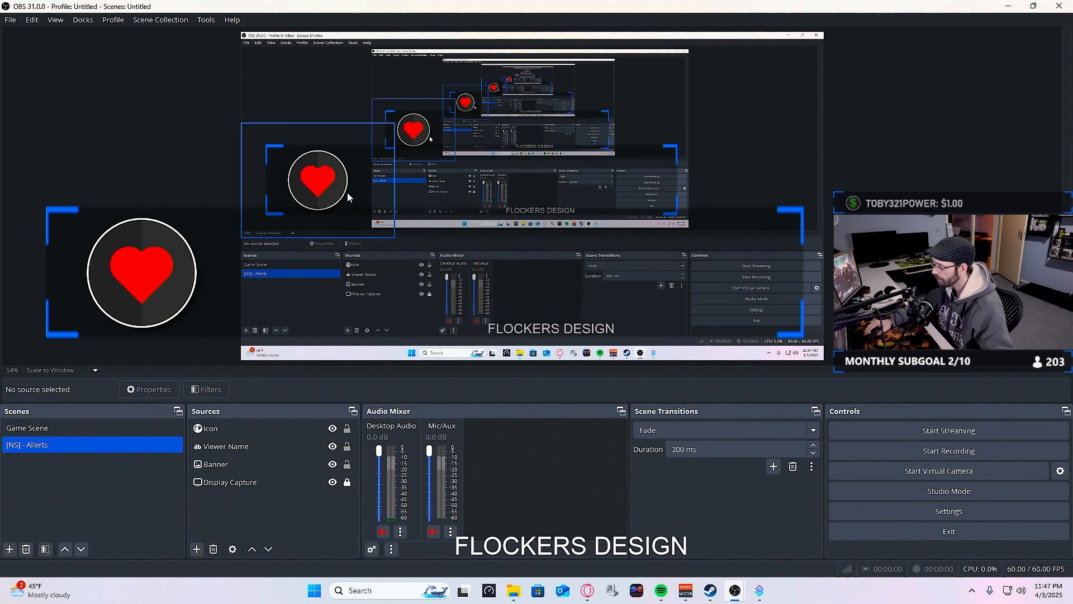
Move the Viewer Name text onto the banner just right of the heart icon and set its font size to 100.
click(255, 447)
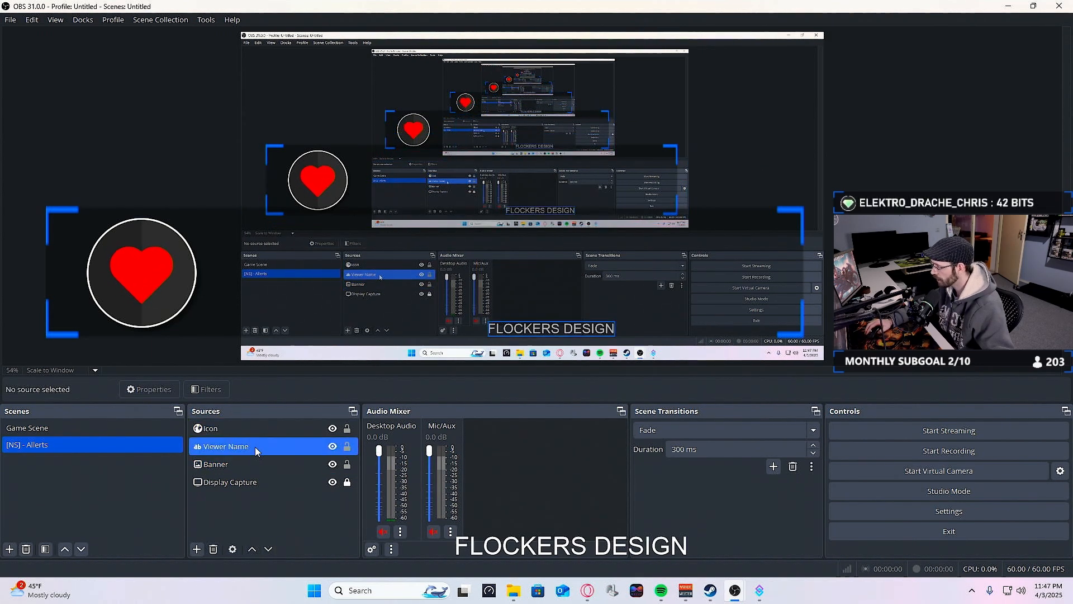
drag(528, 328, 411, 180)
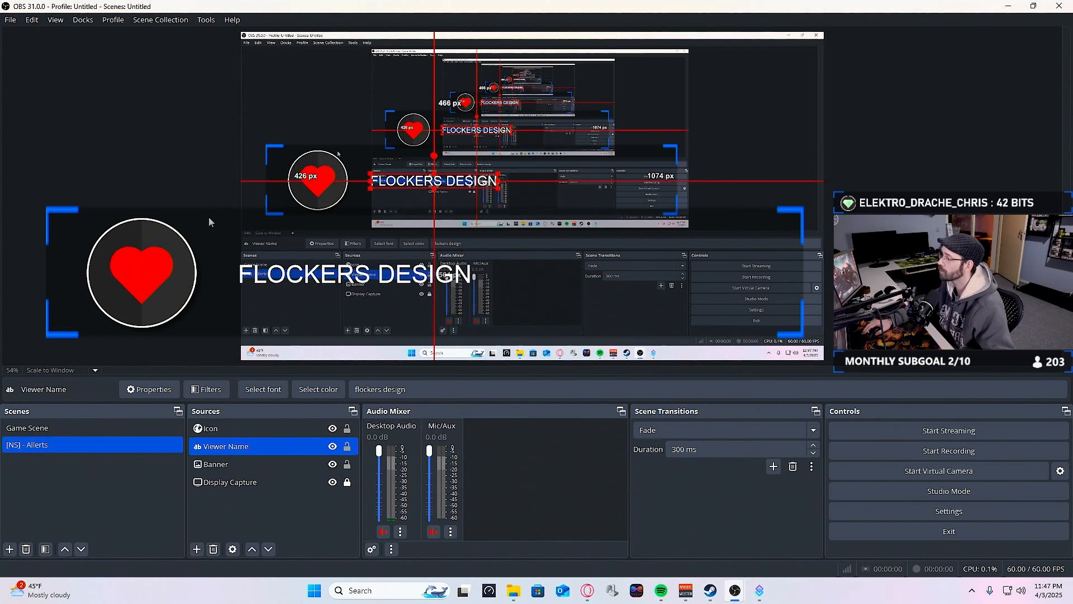
double_click(235, 446)
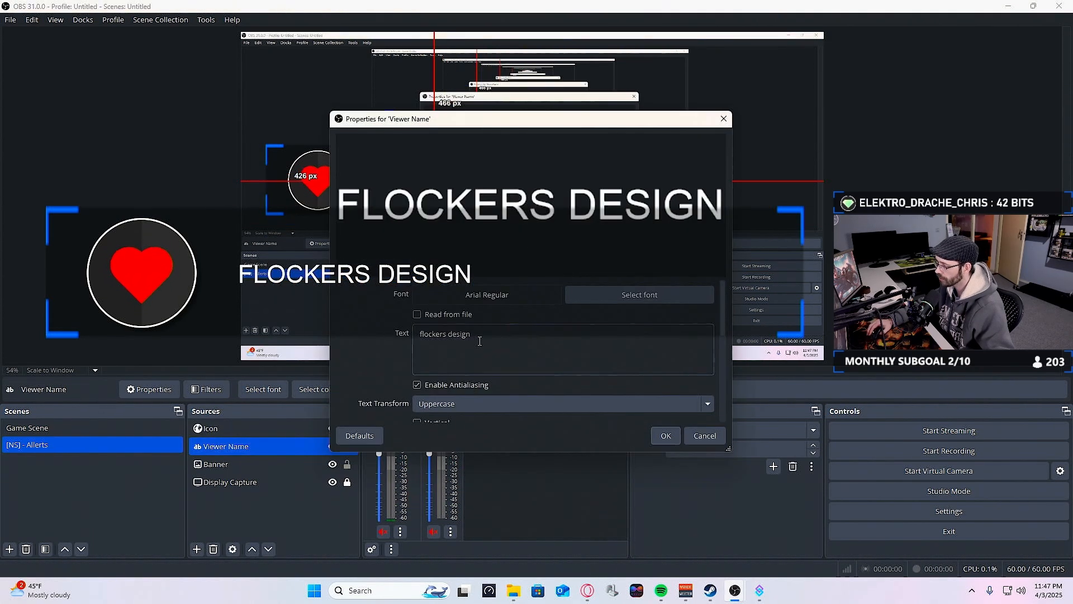
click(635, 295)
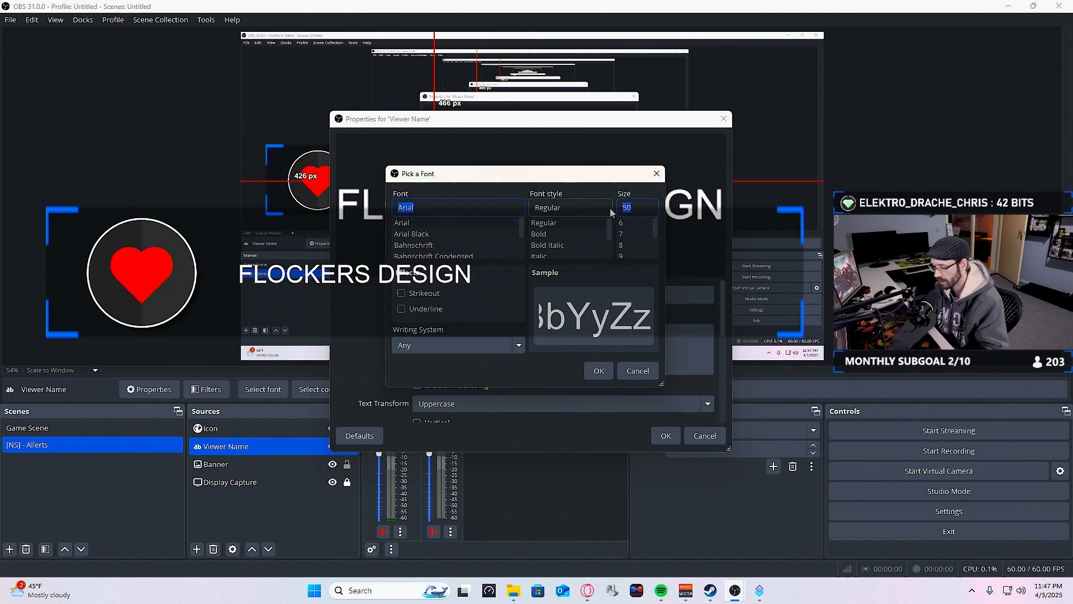
text(100)
key(Return)
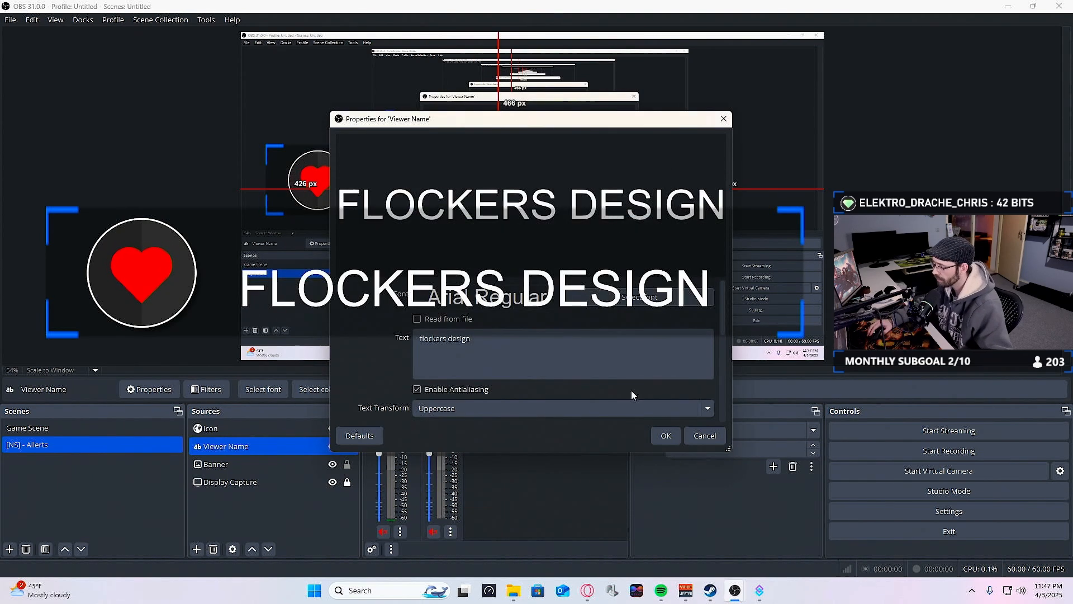
click(666, 435)
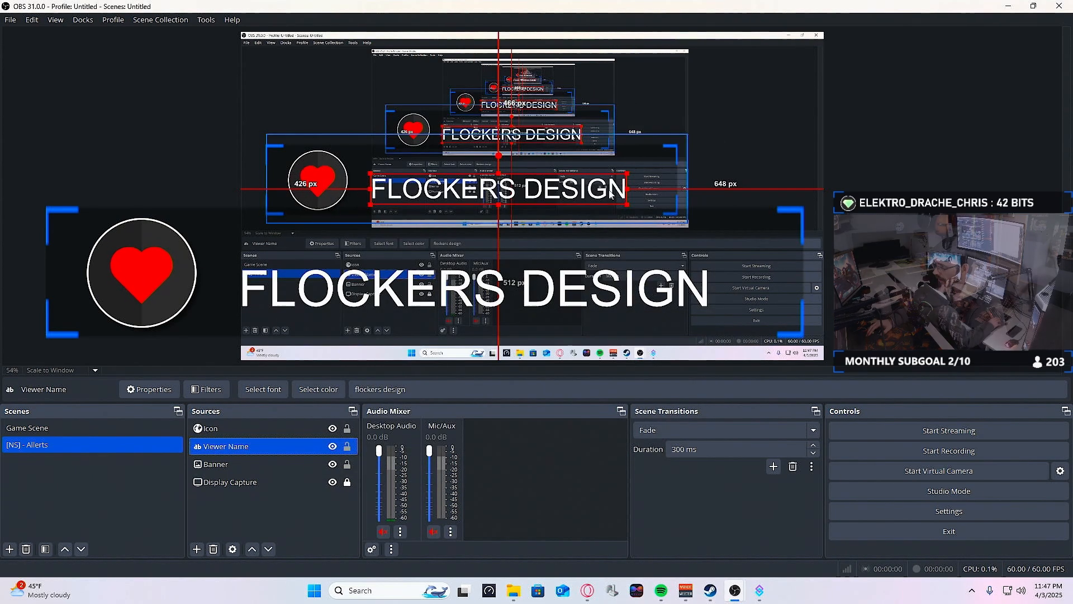
drag(574, 183, 566, 180)
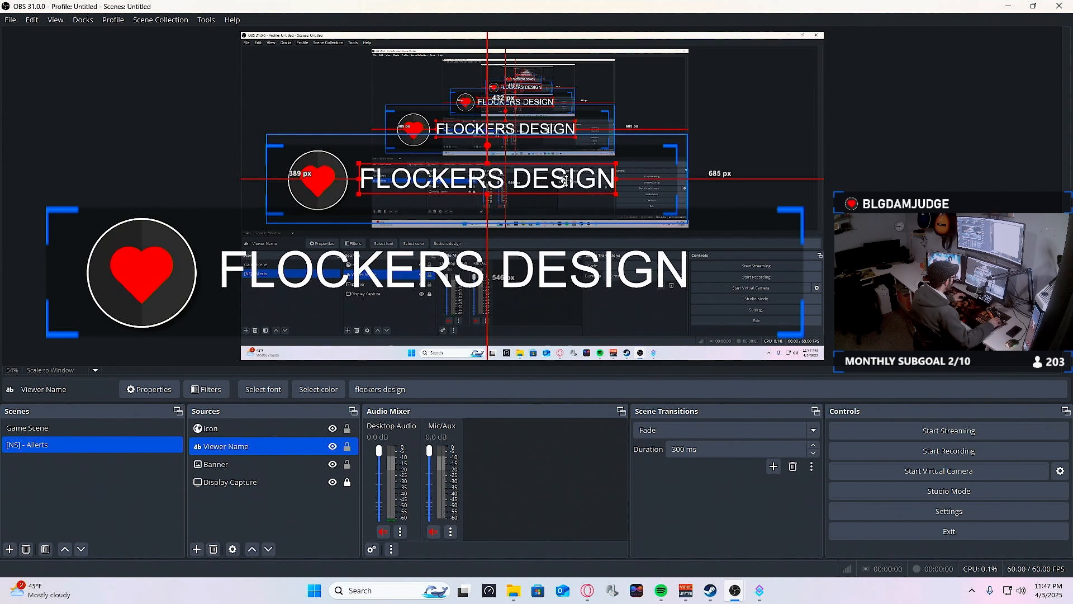
Stretch the Banner horizontally until its right edge is about 246 px from the canvas's right edge.
click(243, 463)
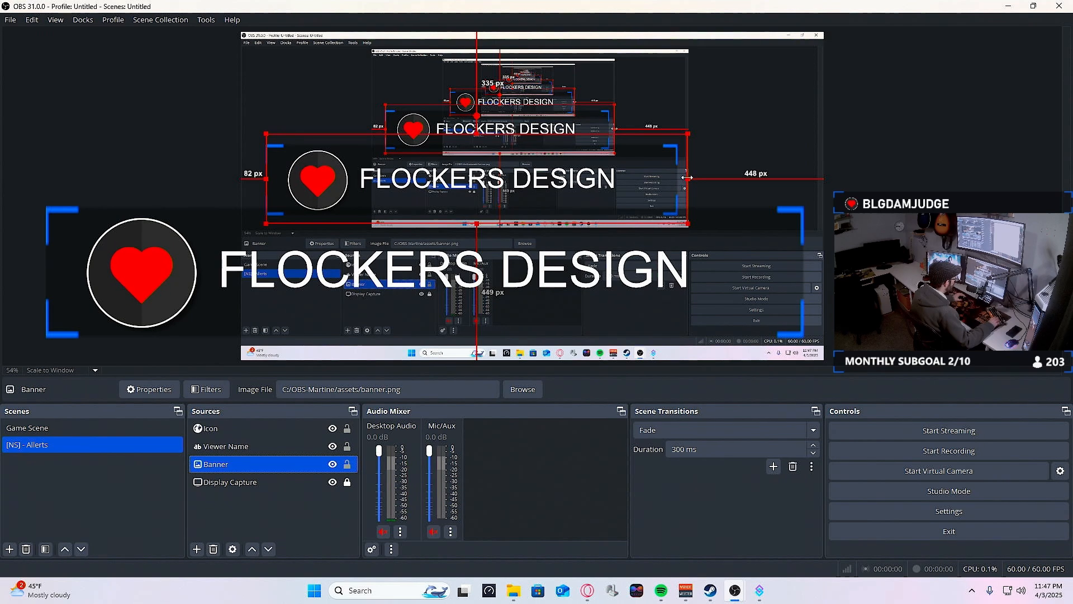
drag(687, 177, 745, 189)
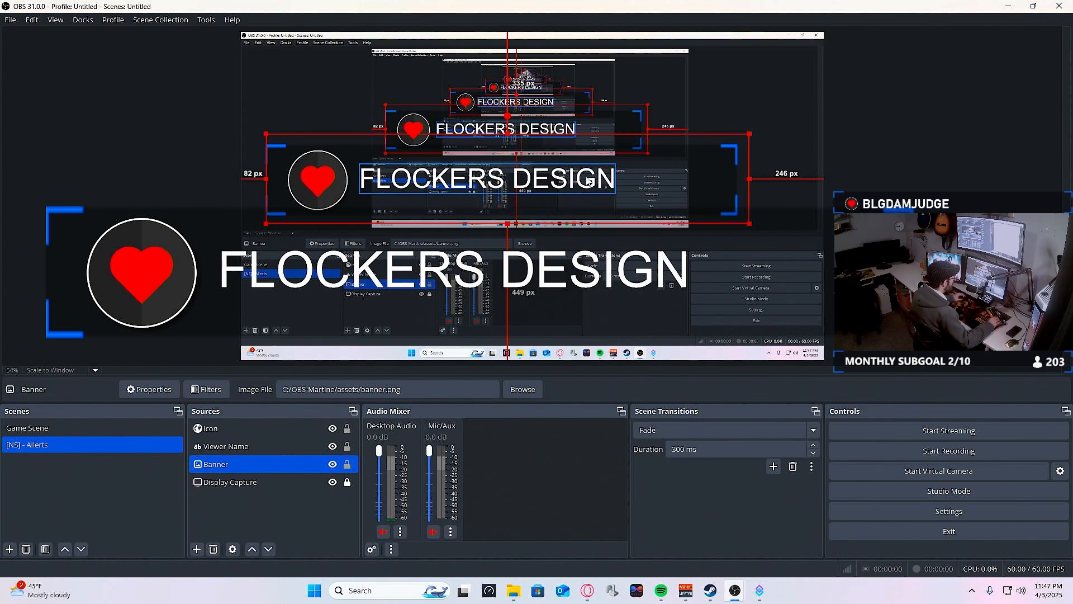
drag(540, 177, 537, 178)
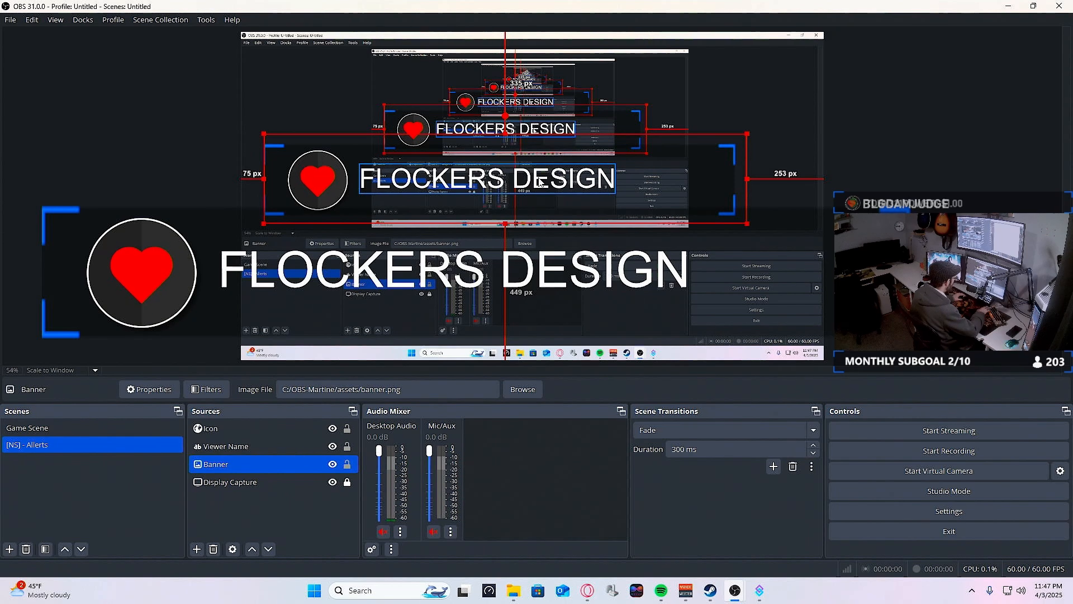
key(ctrl+z)
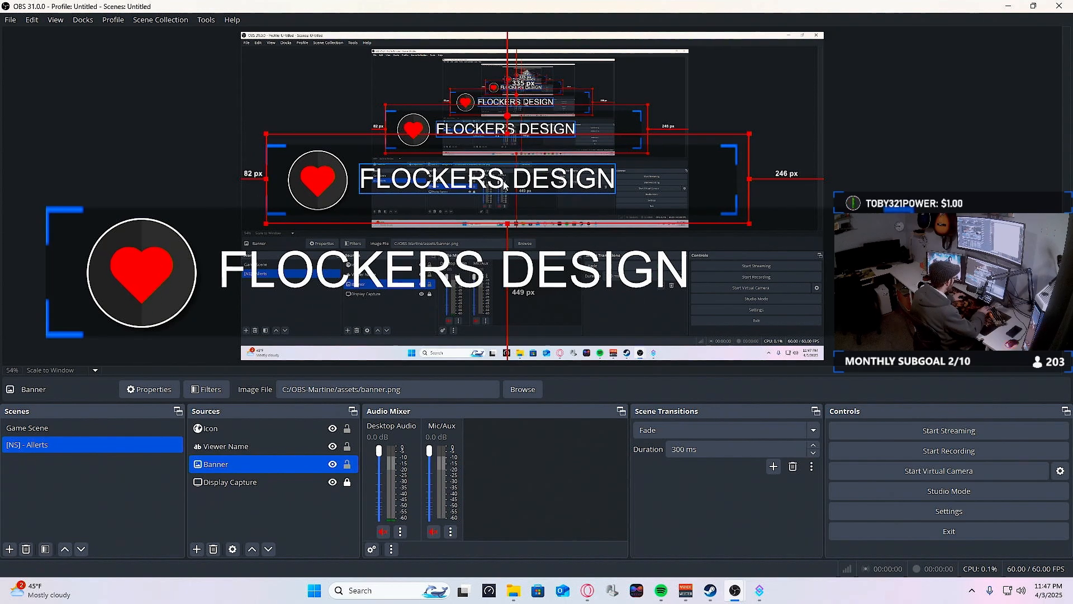
click(241, 428)
ctrl+click(244, 447)
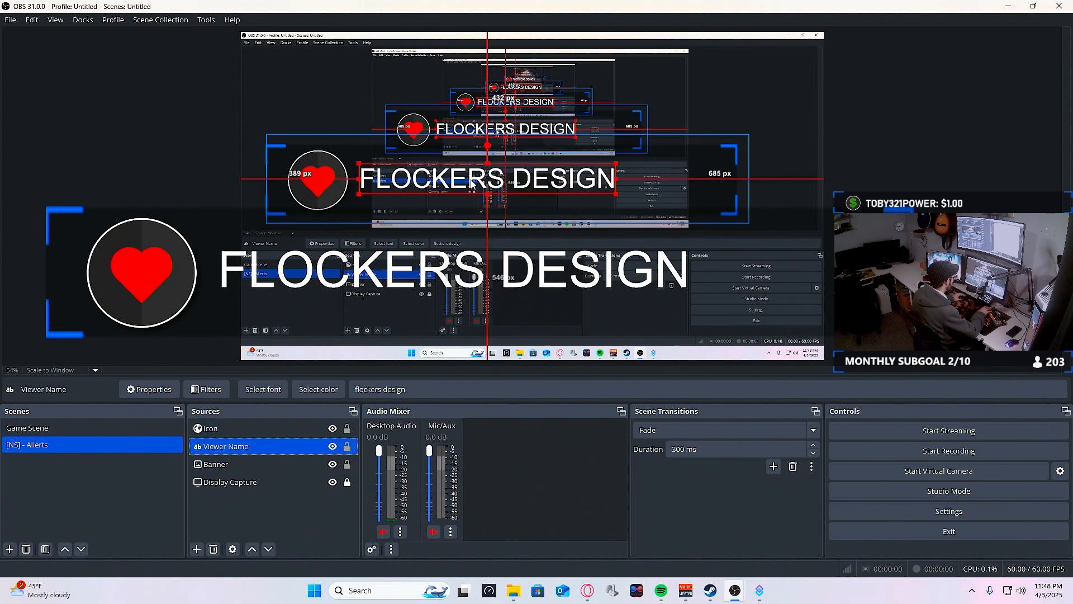
click(256, 468)
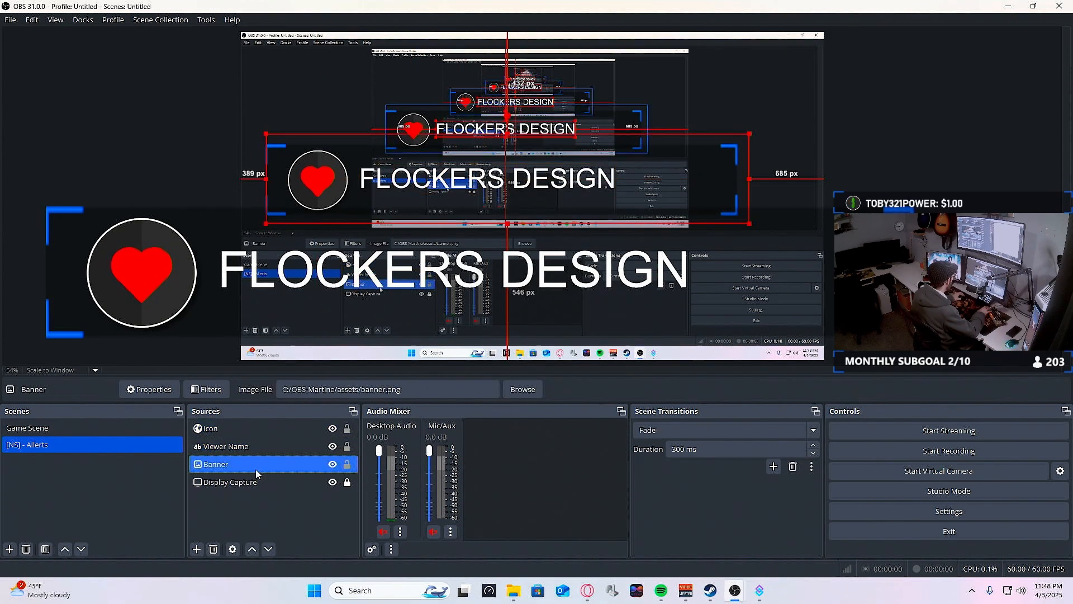
click(439, 192)
right_click(449, 187)
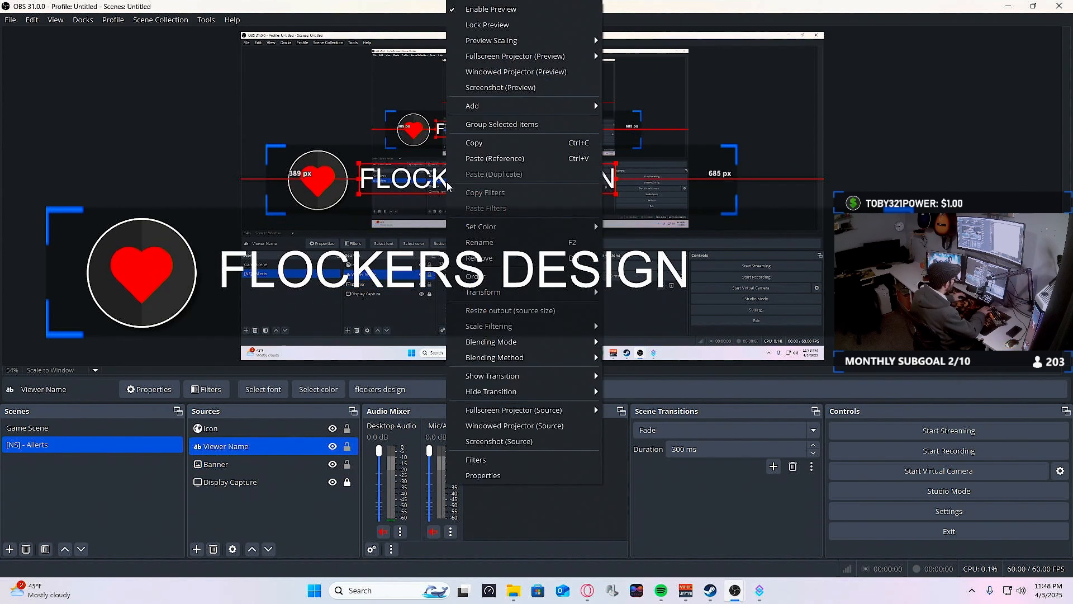
click(425, 177)
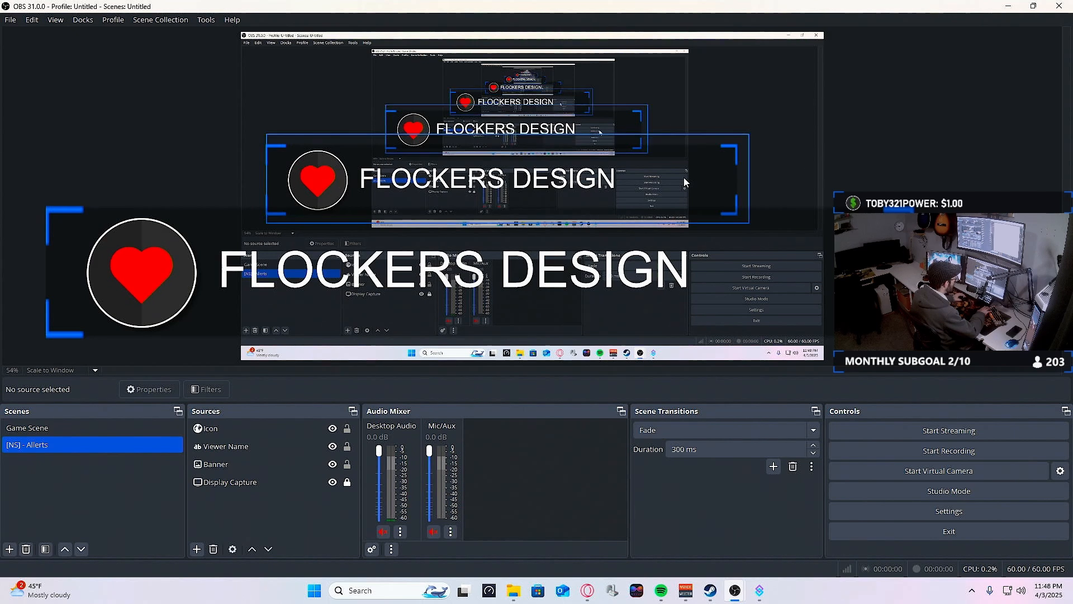
Widen the Banner to about 128 px from the canvas's right edge and fine-tune the Viewer Name text's position level with the heart icon.
click(538, 180)
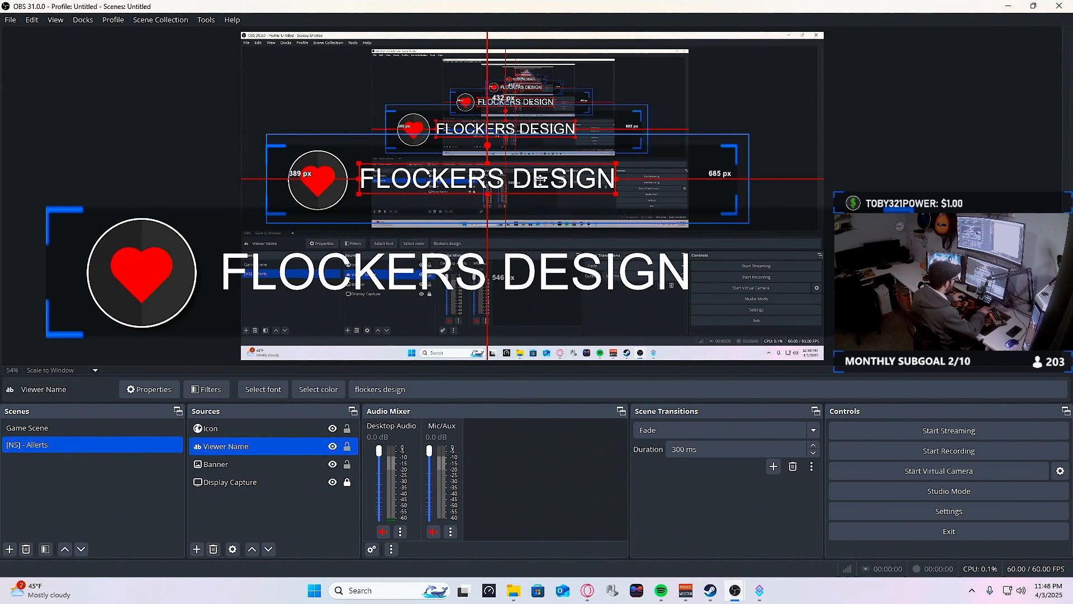
drag(538, 180, 541, 182)
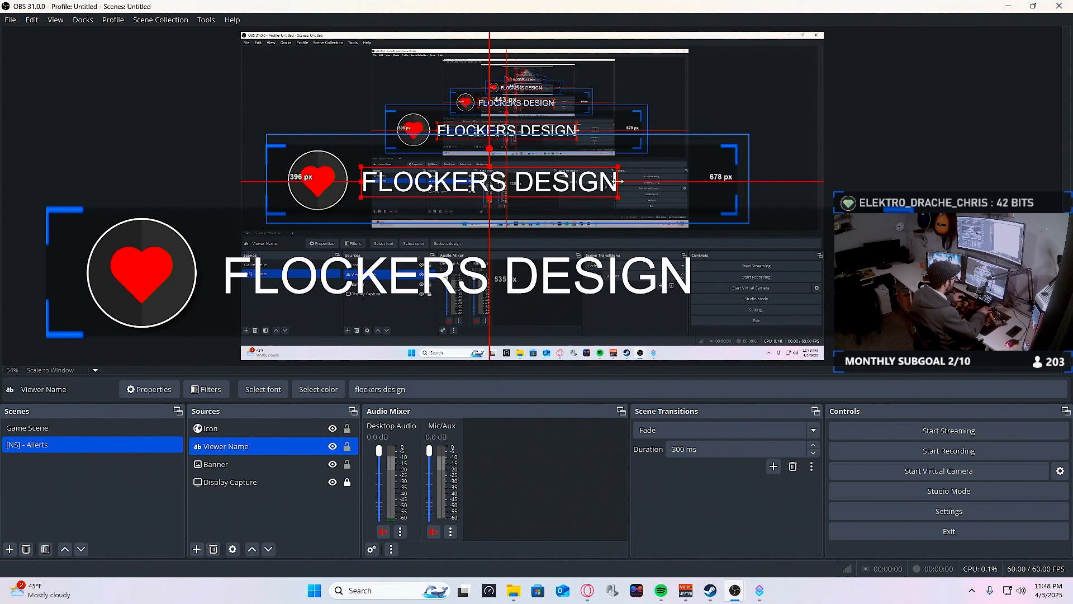
click(736, 201)
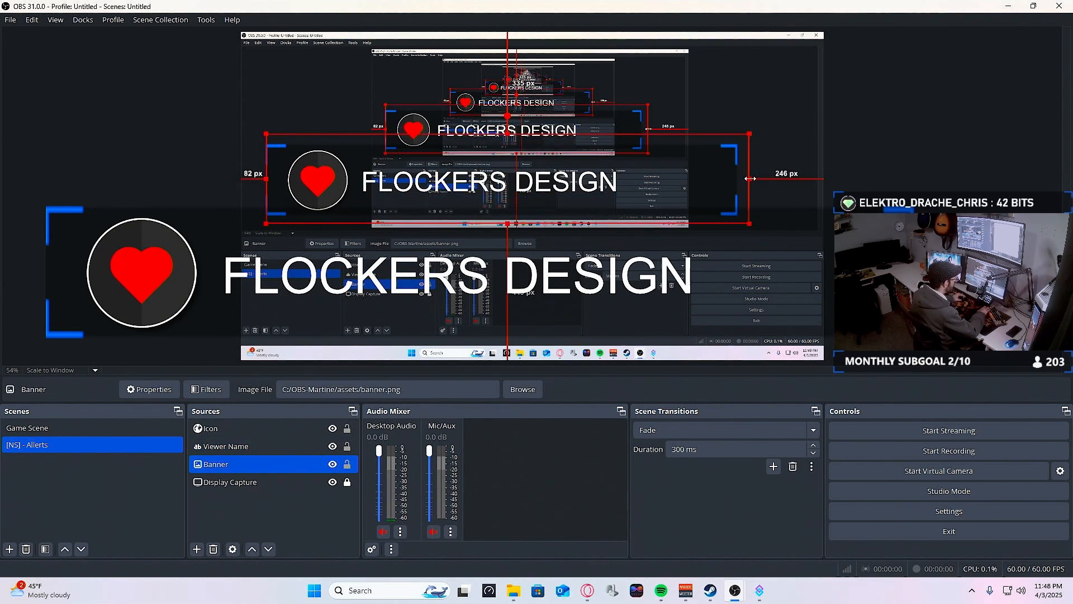
drag(750, 178, 785, 179)
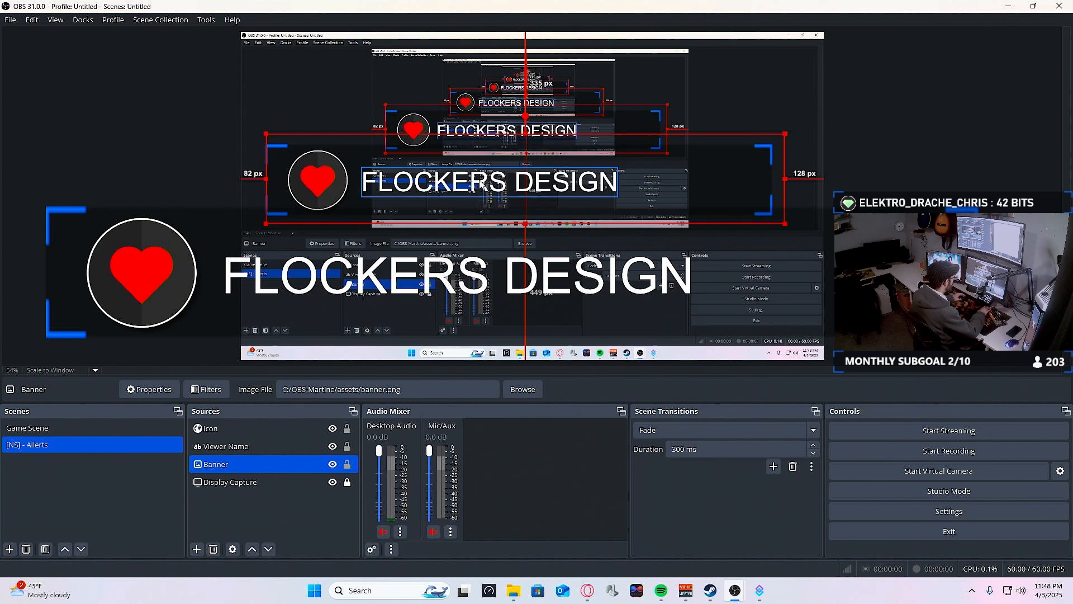
drag(482, 185, 446, 180)
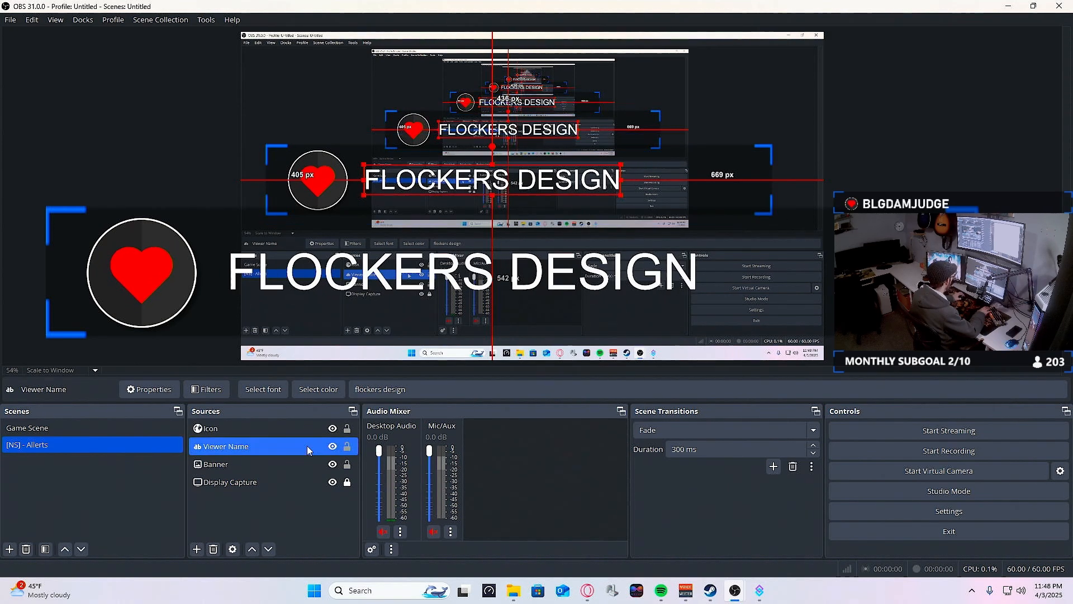
click(155, 349)
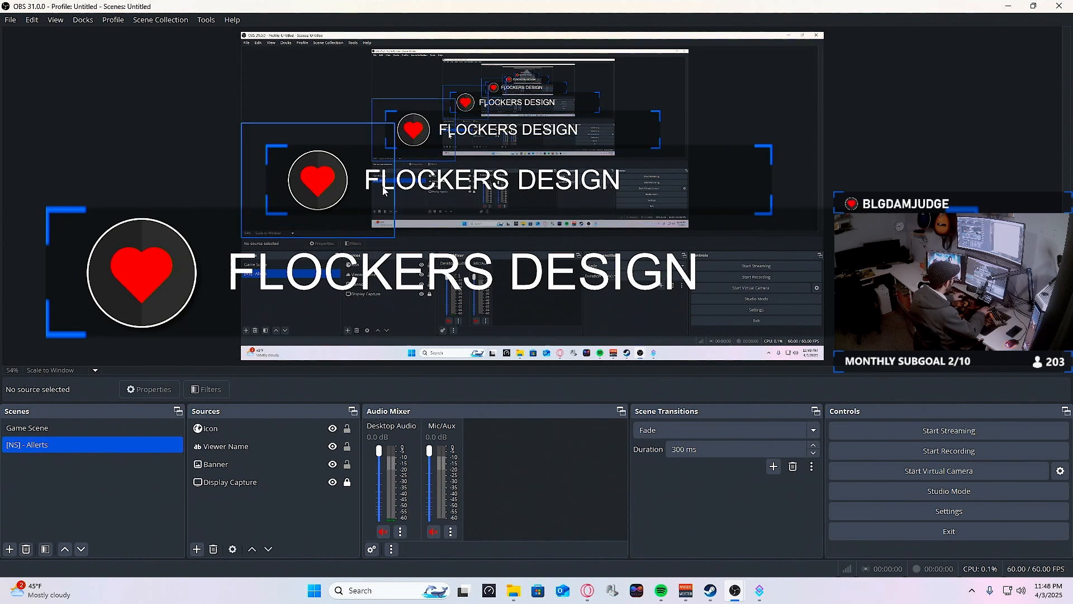
Group the Icon, Viewer Name and Banner sources and name the group "Follow Allert".
click(240, 431)
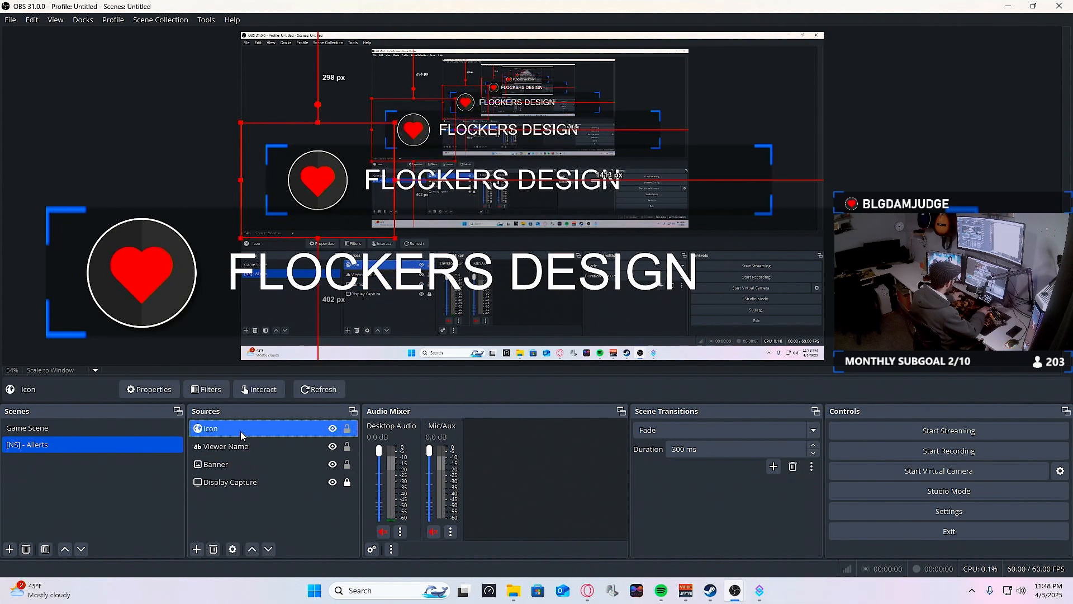
shift+click(234, 465)
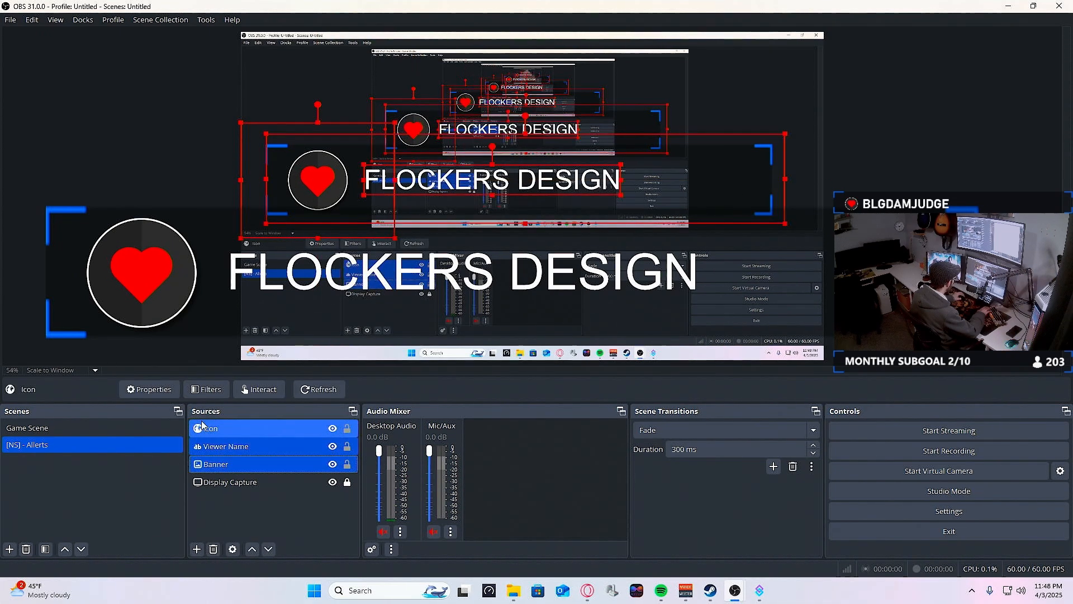
right_click(232, 427)
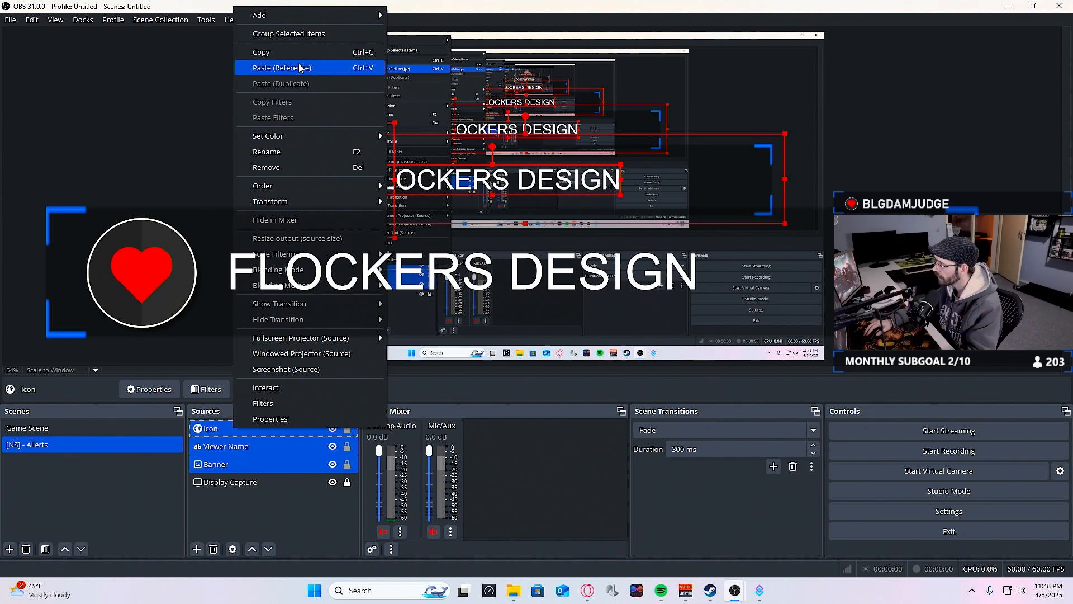
click(313, 37)
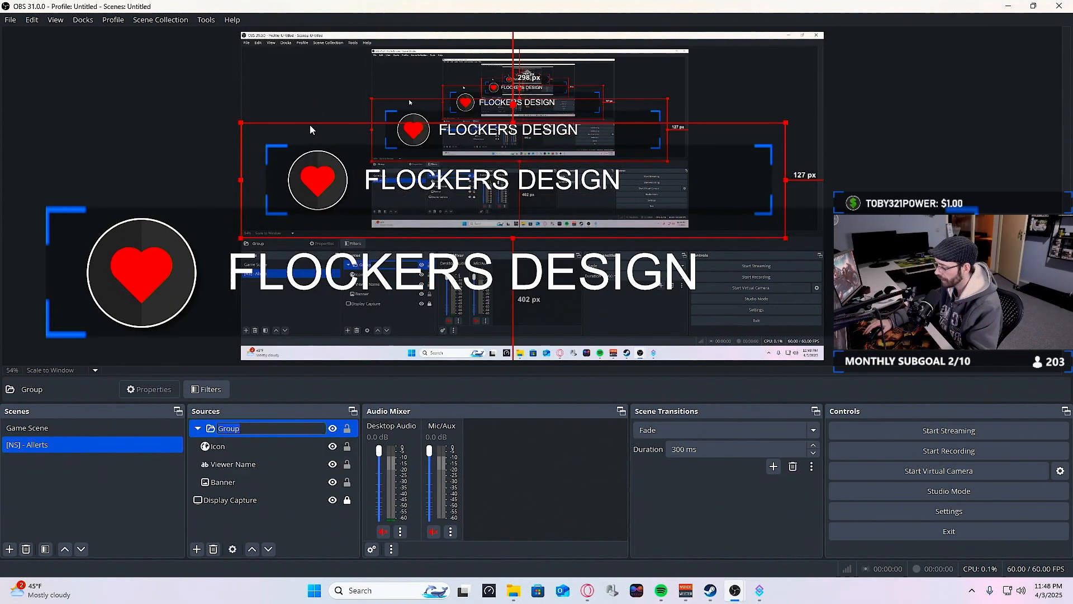
text(Foll)
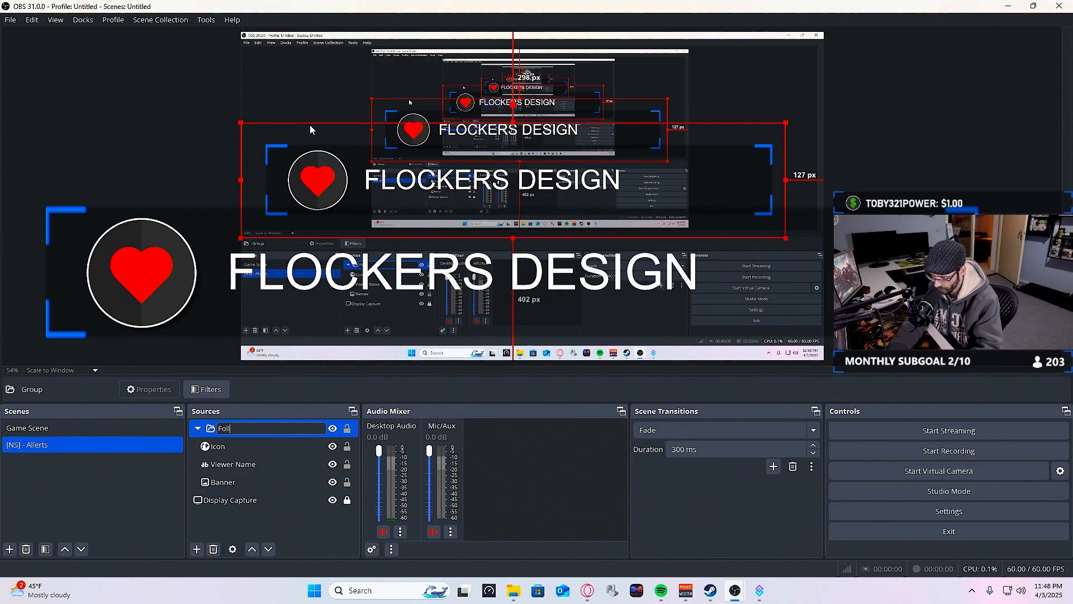
text(ow)
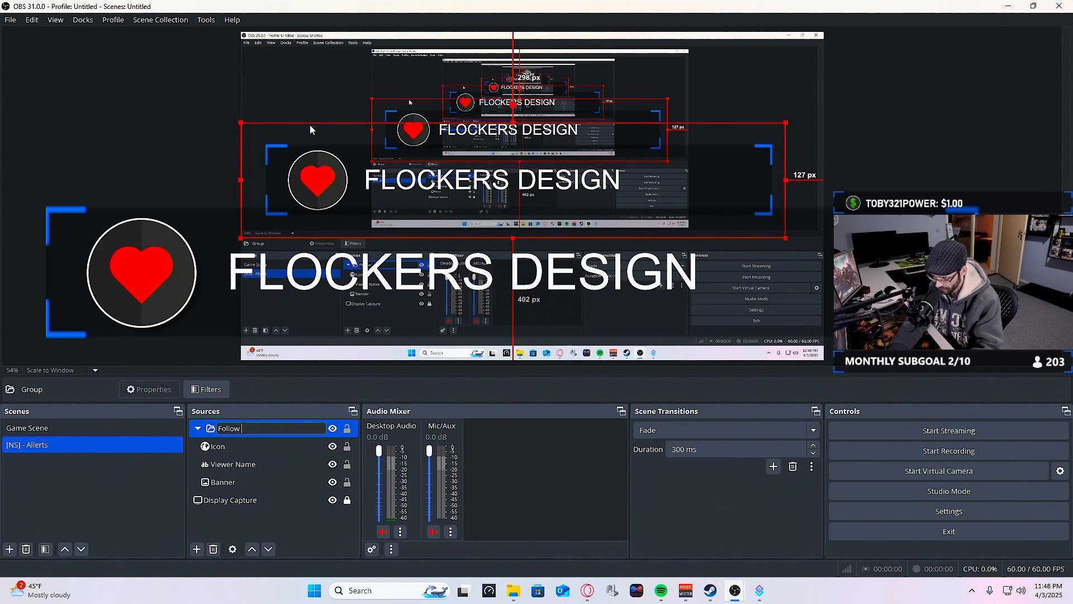
text( Allert)
key(Return)
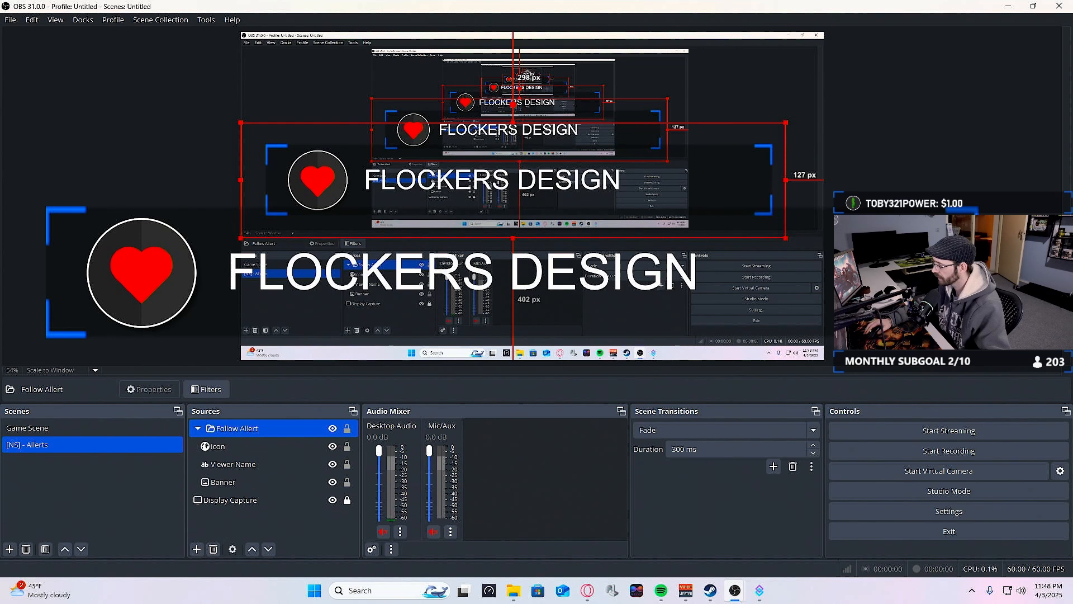
Lock the Icon and Banner sources, nudge the Viewer Name text closer to the heart icon, and collapse the Follow Allert group.
click(274, 428)
click(264, 446)
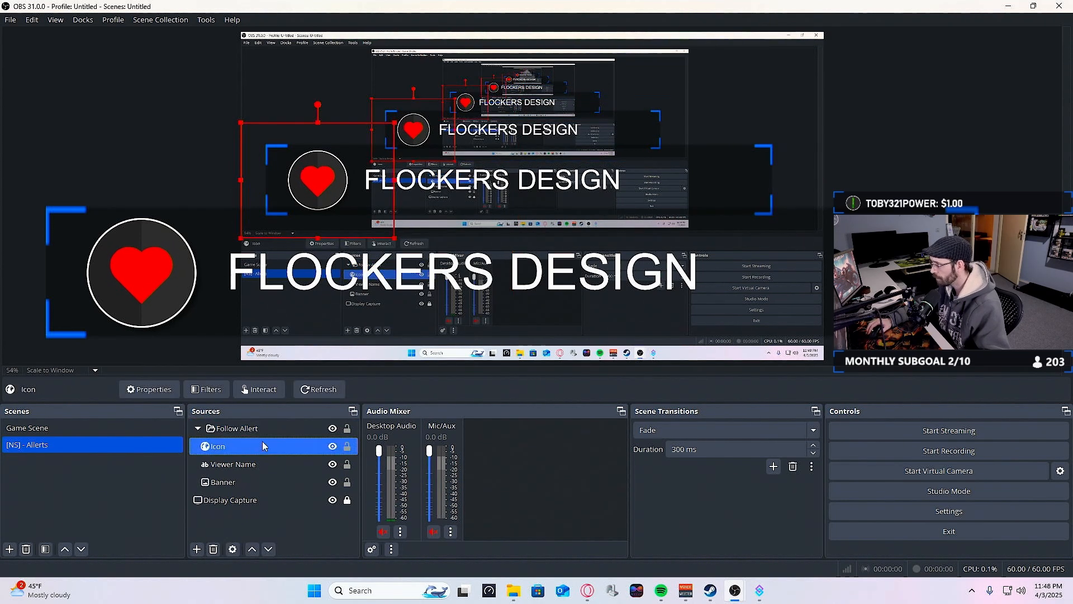
click(347, 447)
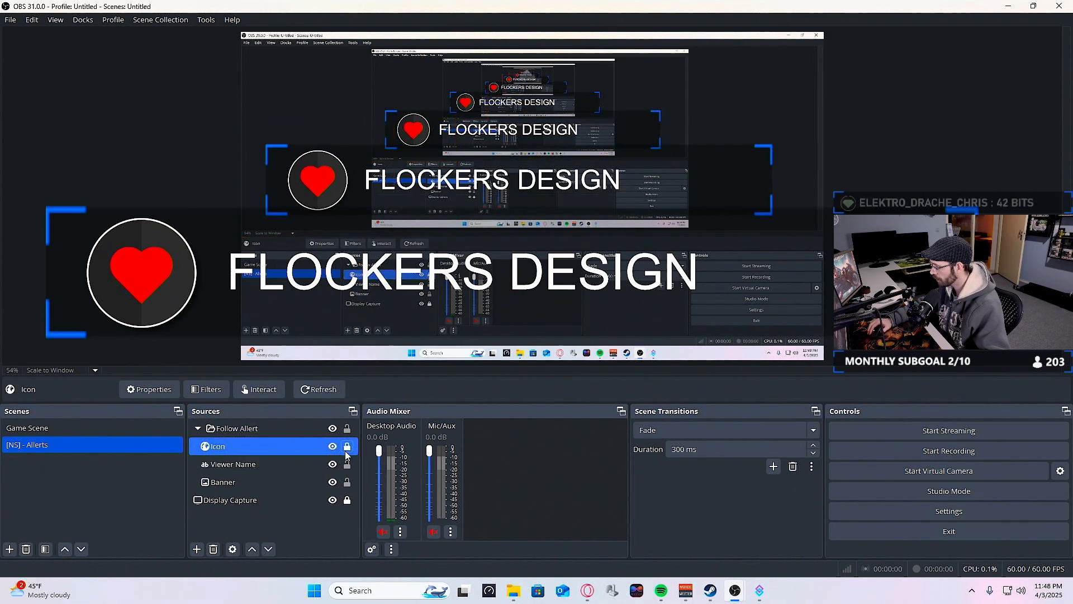
click(259, 468)
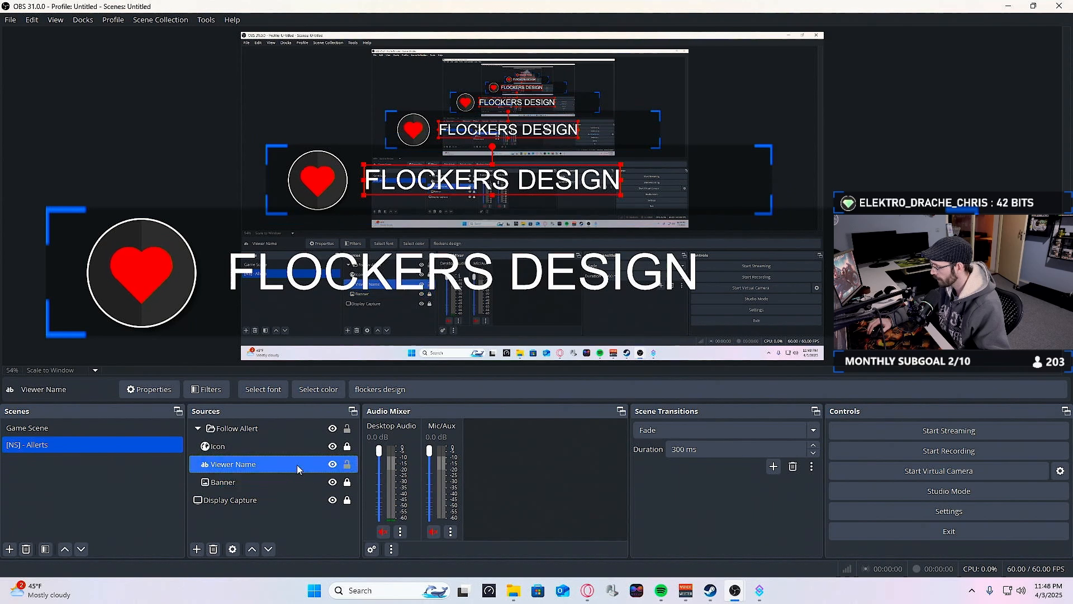
drag(487, 186, 476, 181)
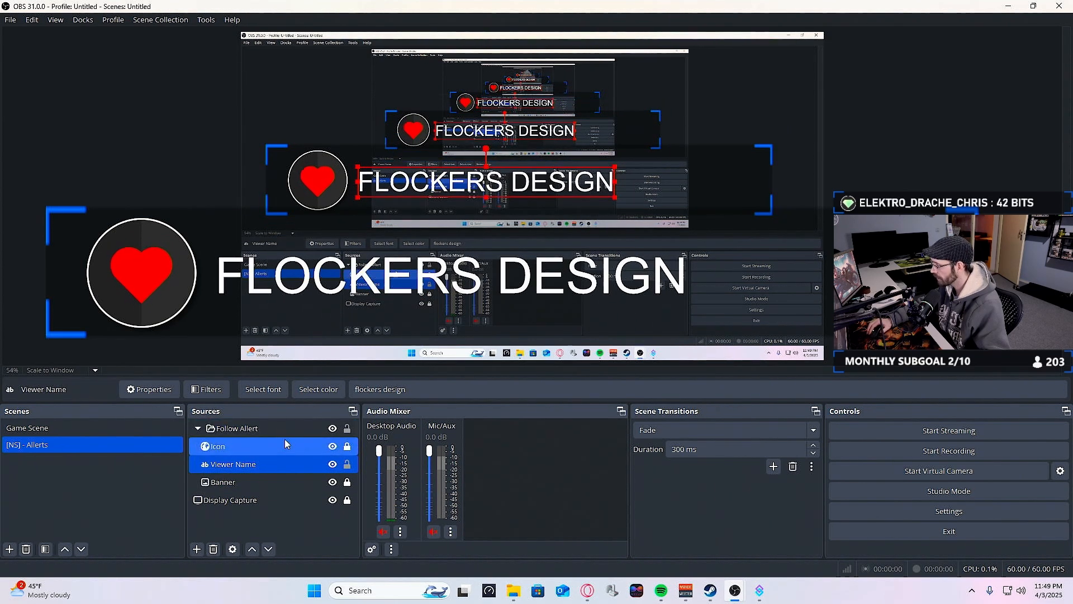
ctrl+click(199, 429)
click(198, 429)
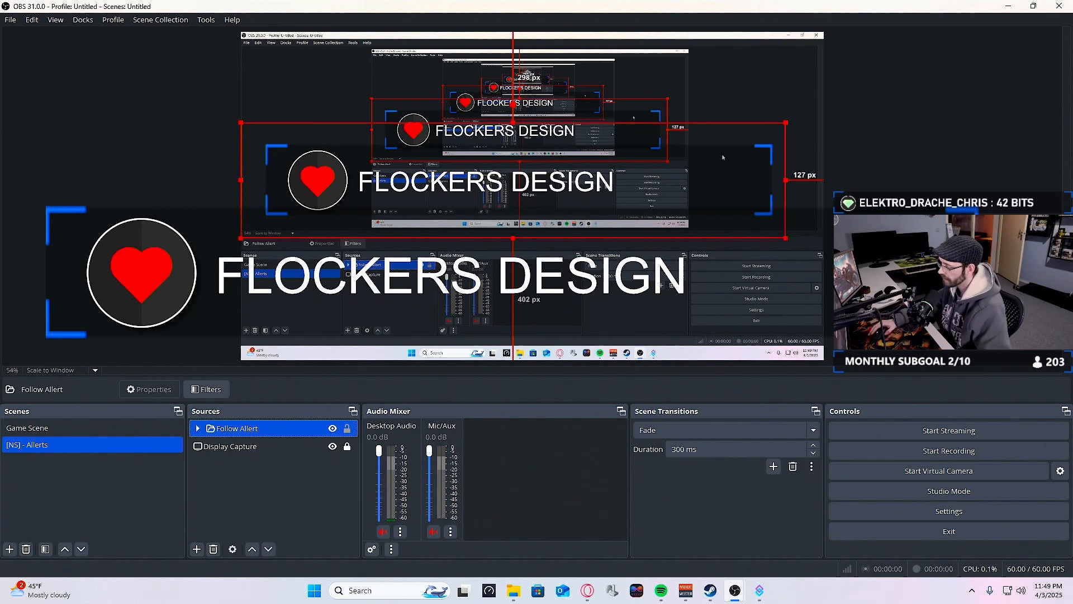
Add the existing [NS] - Allerts scene as a visible source in Game Scene.
click(87, 428)
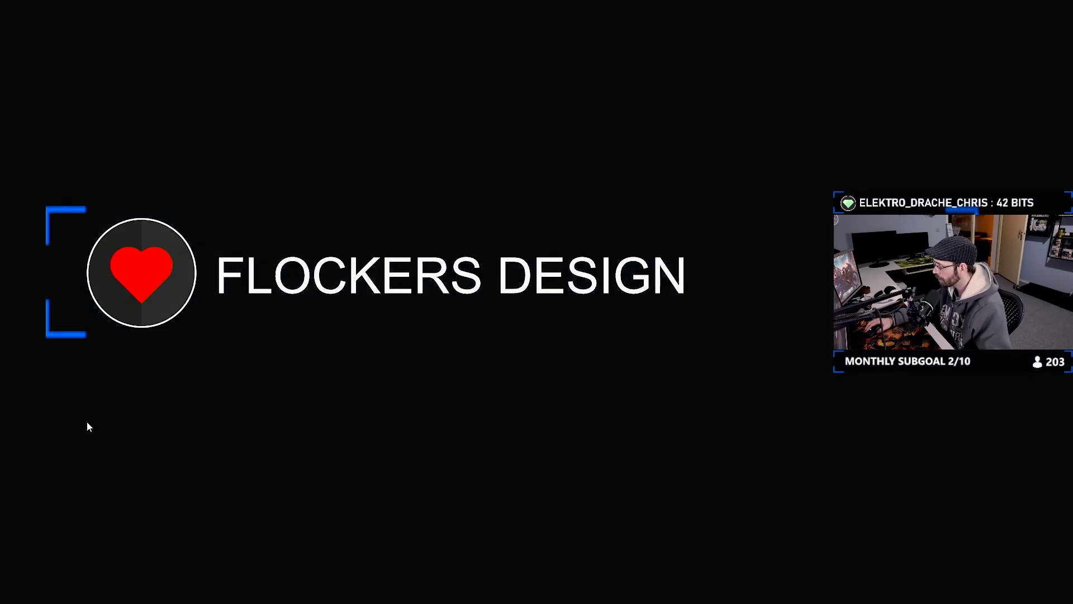
right_click(224, 484)
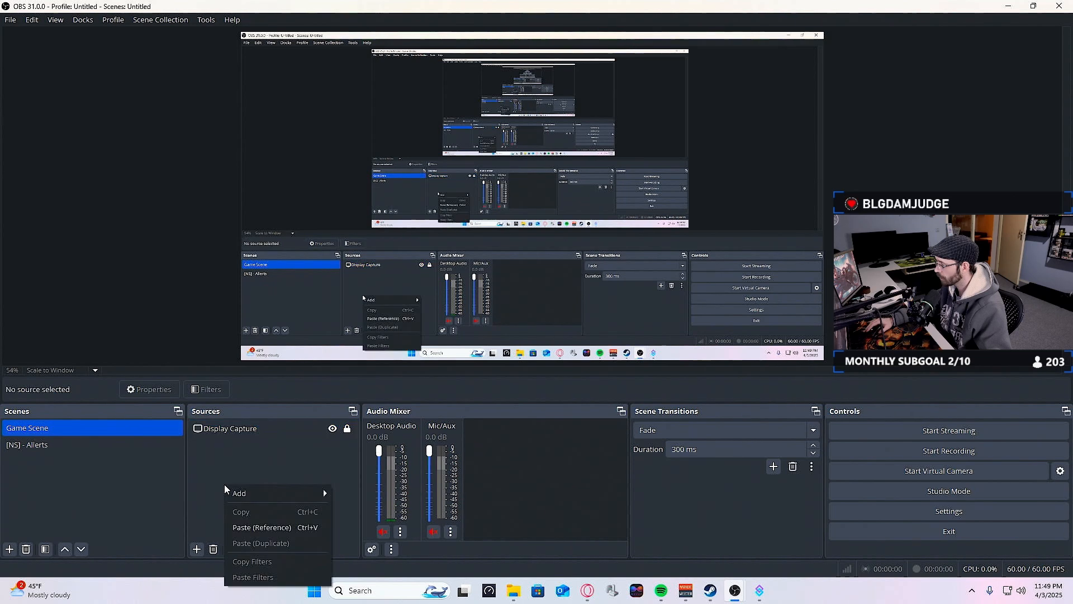
mouse_move(297, 491)
click(401, 496)
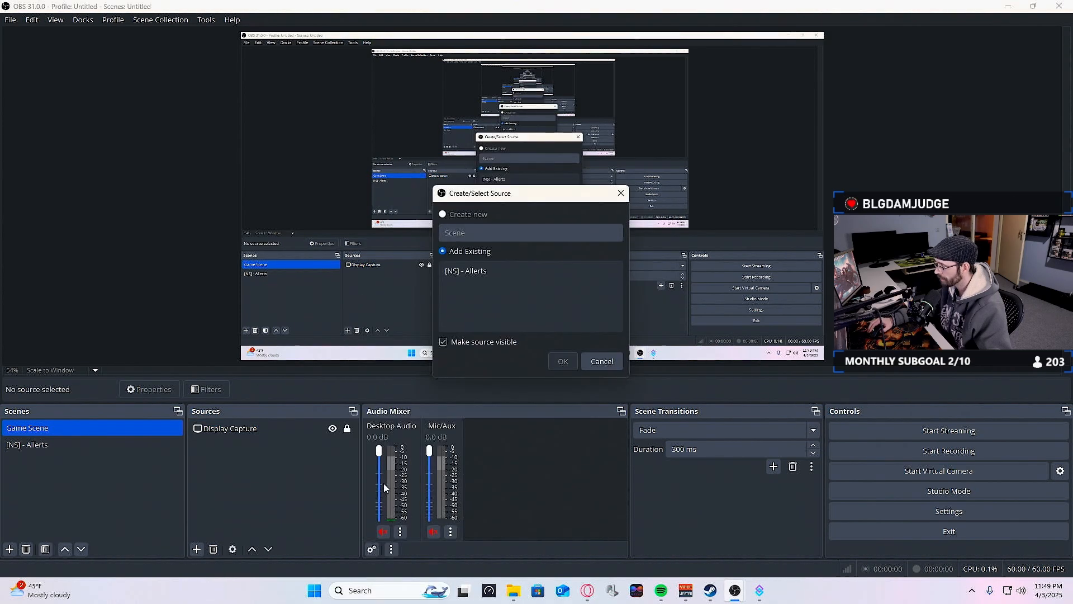
click(491, 271)
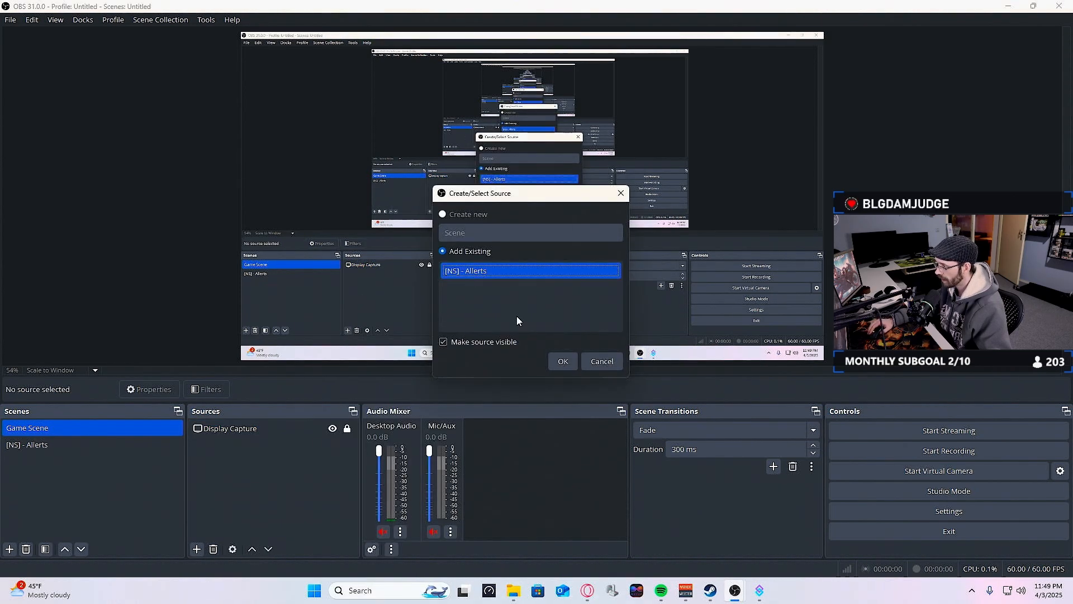
click(556, 361)
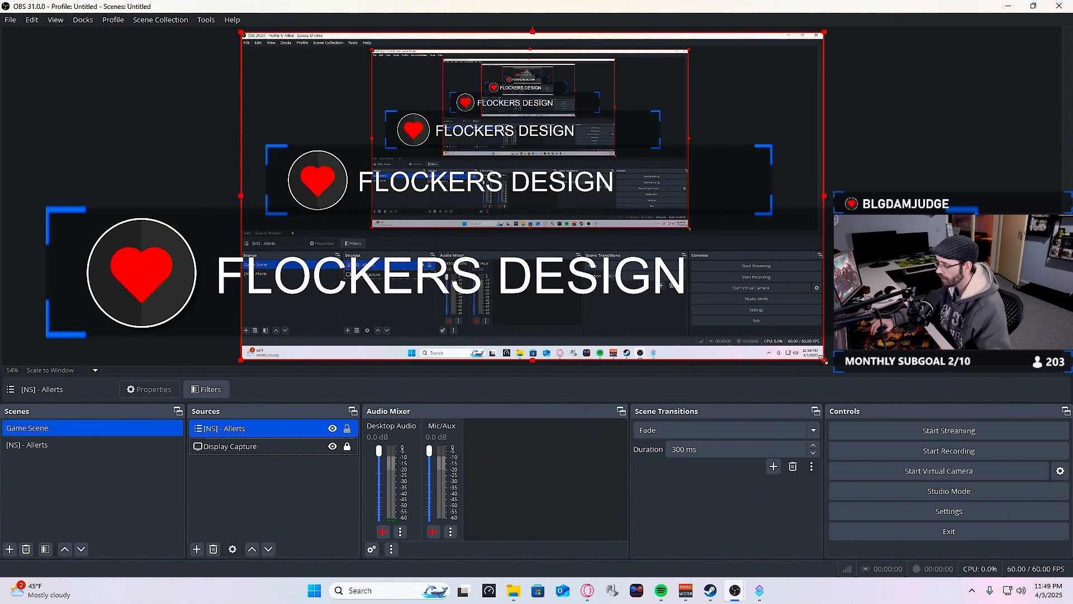
Scale down the nested [NS] - Allerts scene and place it at the canvas's left edge, about 117 px from the top.
drag(826, 360, 722, 304)
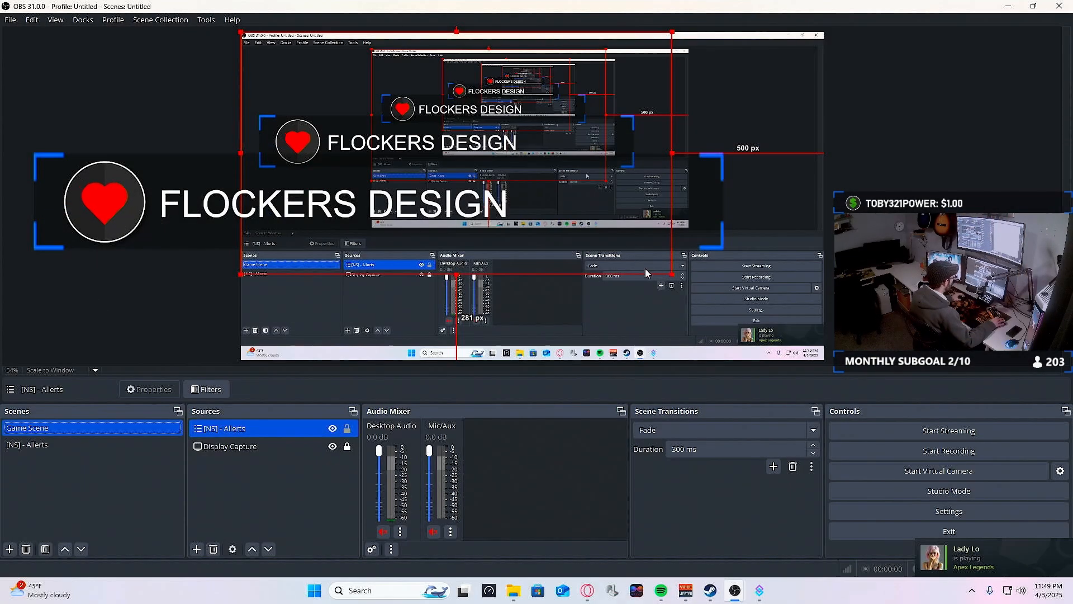
drag(670, 274, 460, 163)
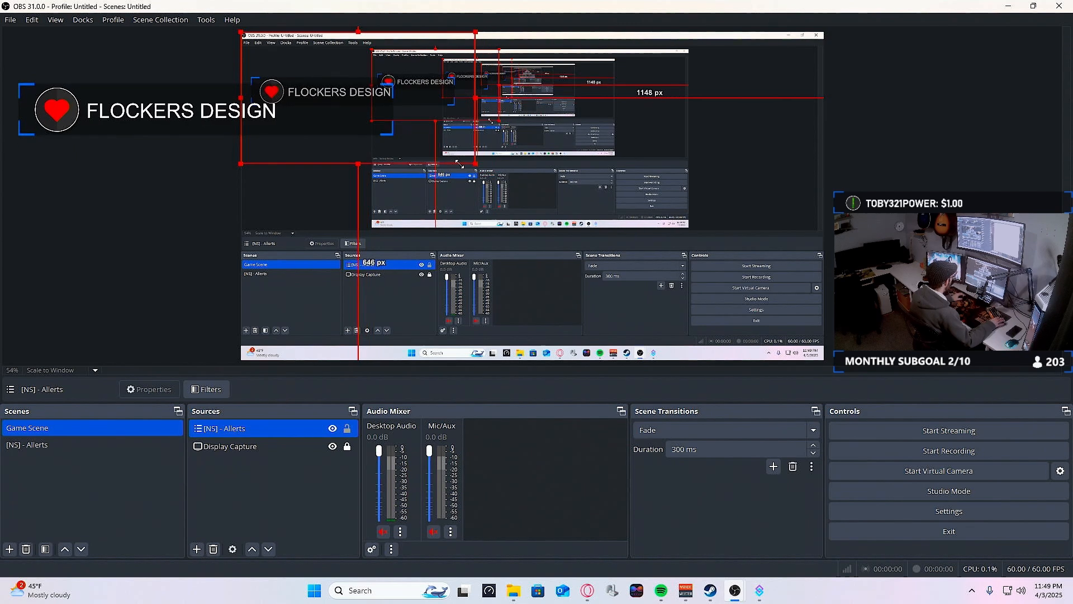
drag(413, 134, 380, 163)
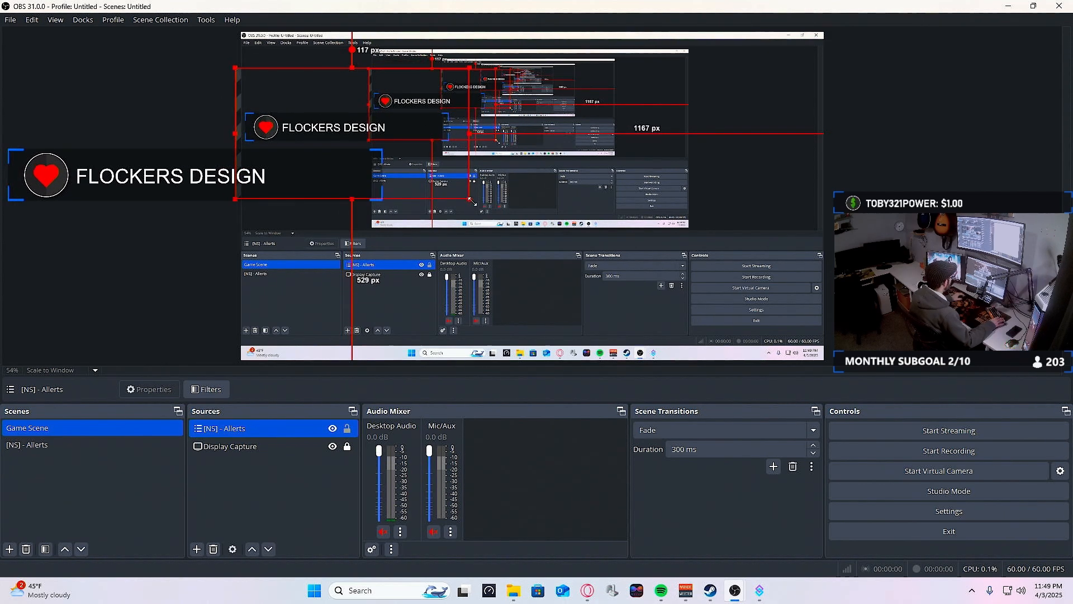
drag(471, 201, 379, 214)
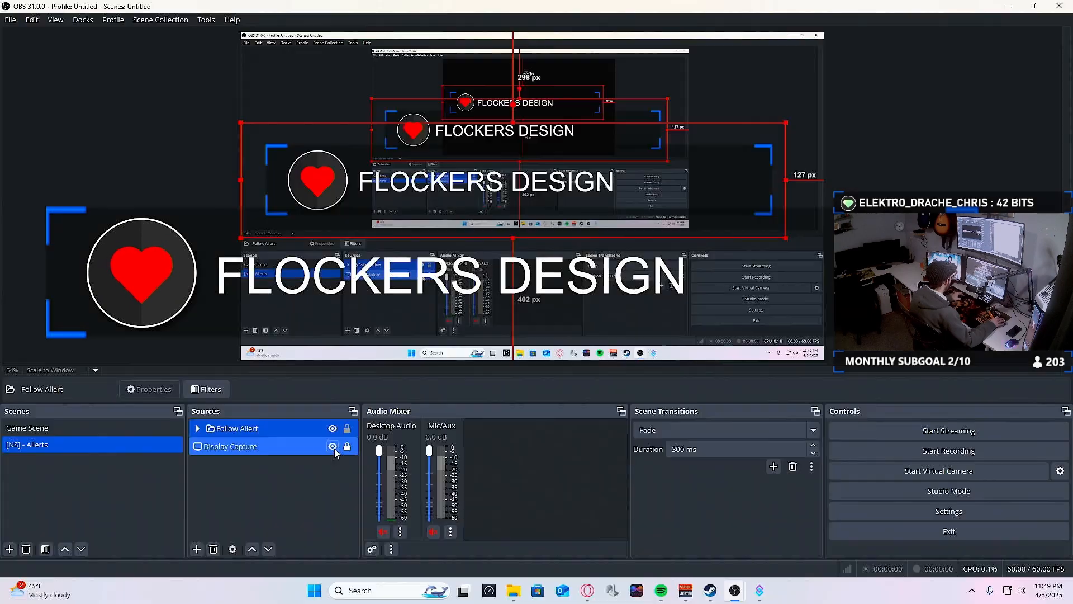
In the [NS] - Allerts scene, unlock the Follow Allert group's Icon, Viewer Name and Banner and scale the heart icon down proportionally.
click(304, 424)
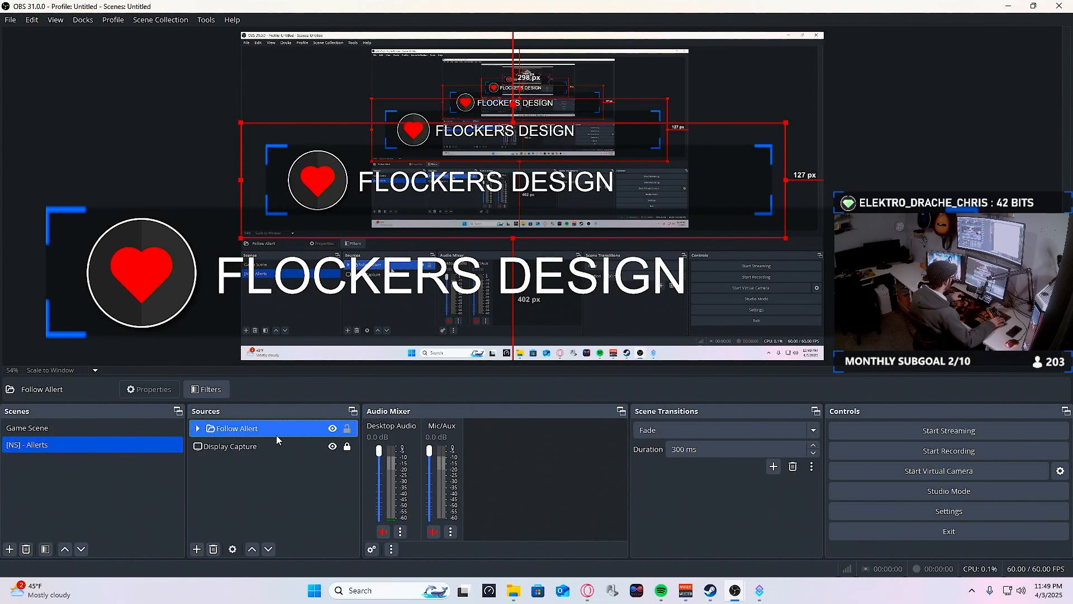
click(198, 428)
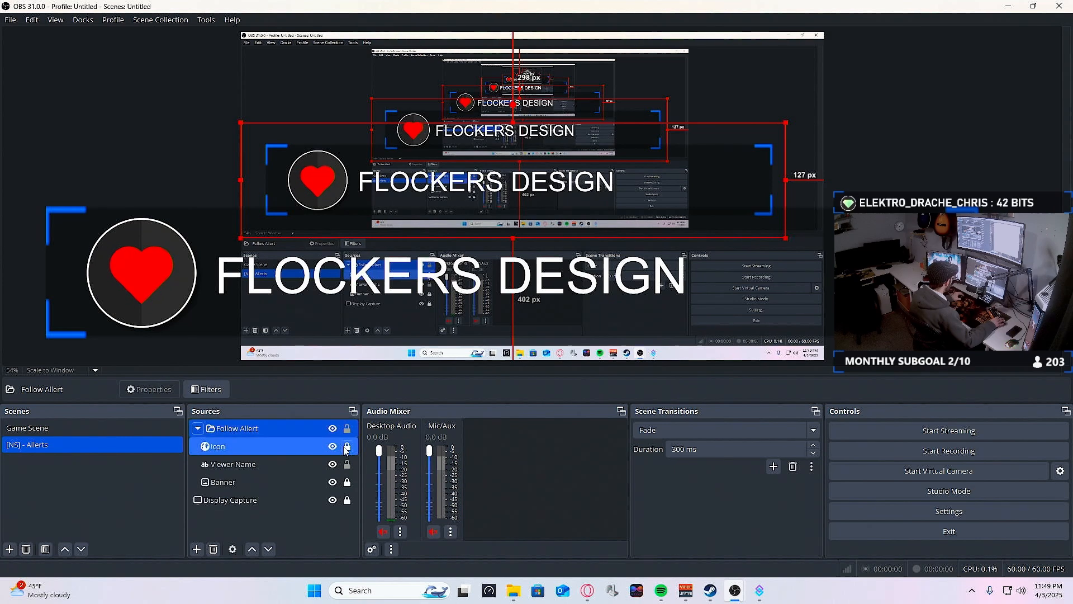
click(295, 464)
click(295, 482)
click(295, 446)
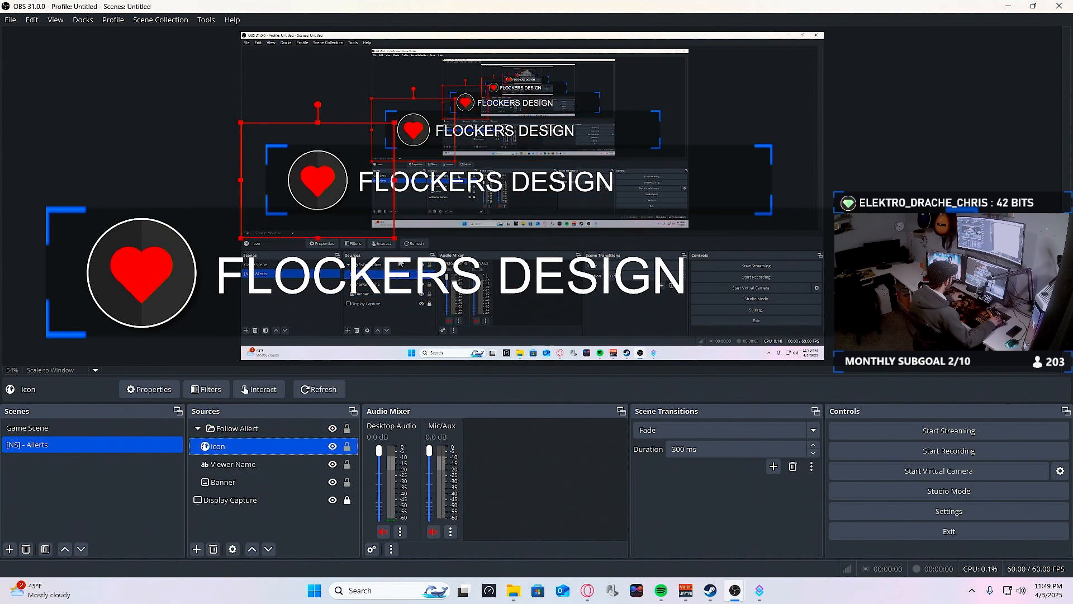
drag(395, 238, 348, 203)
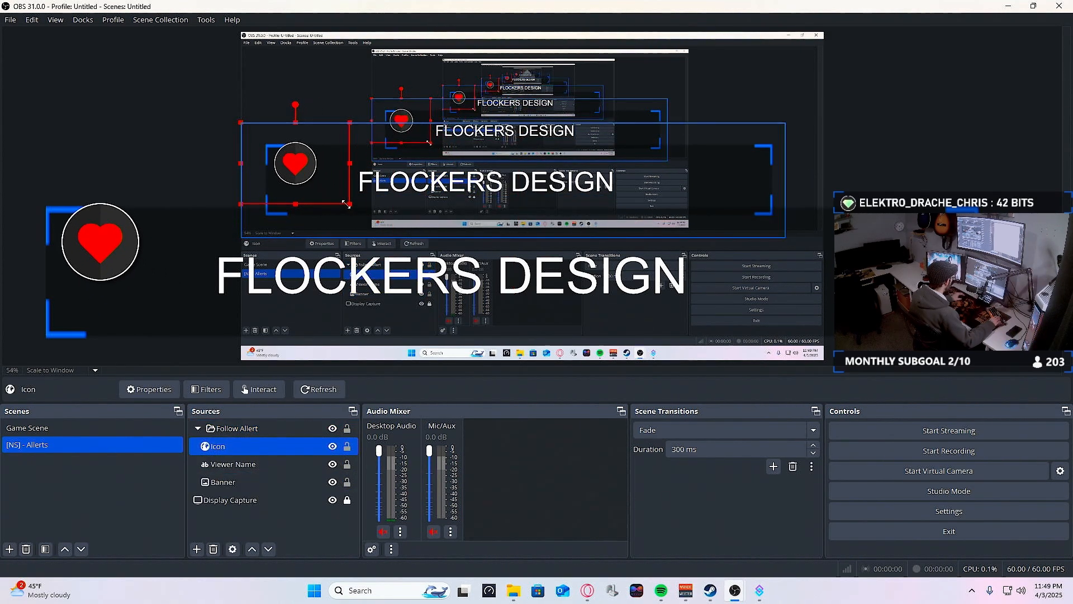
Shrink the Banner to frame the smaller heart icon, and lock the Banner and Icon sources.
click(268, 482)
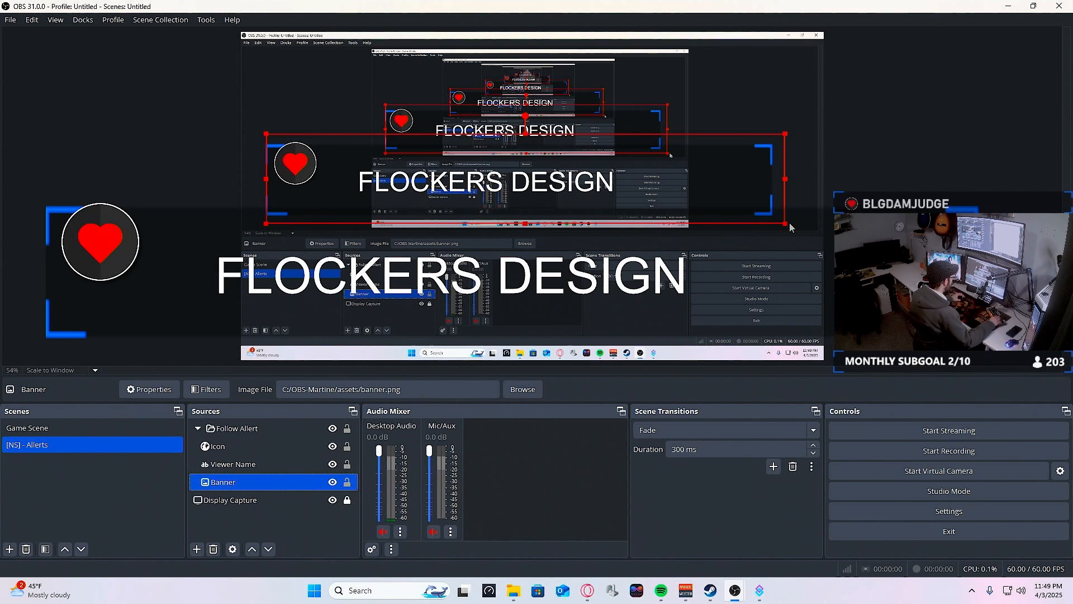
drag(785, 223, 597, 198)
drag(532, 162, 532, 154)
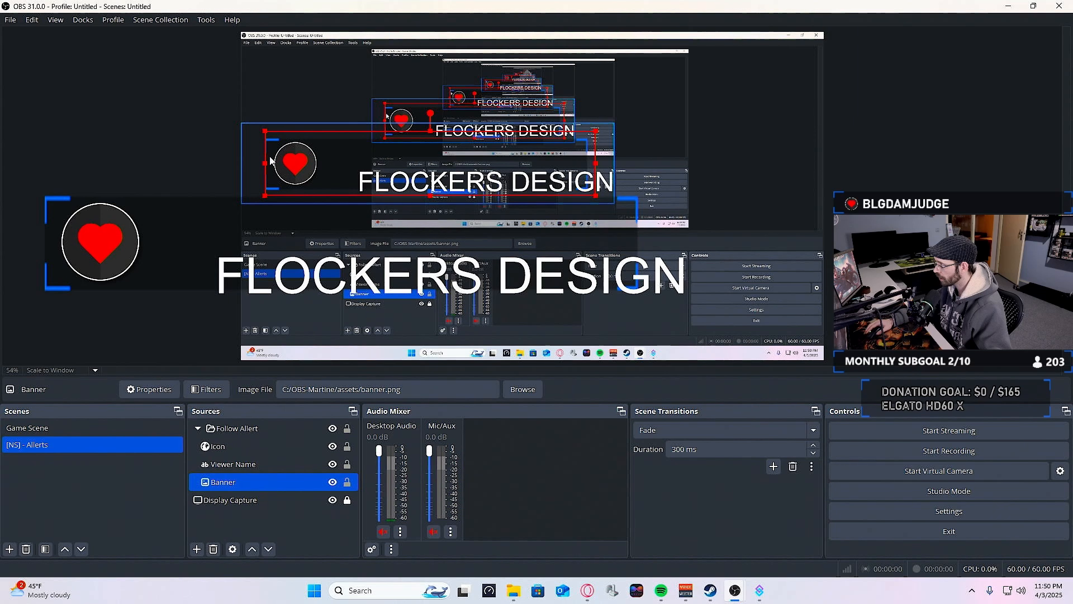
click(240, 172)
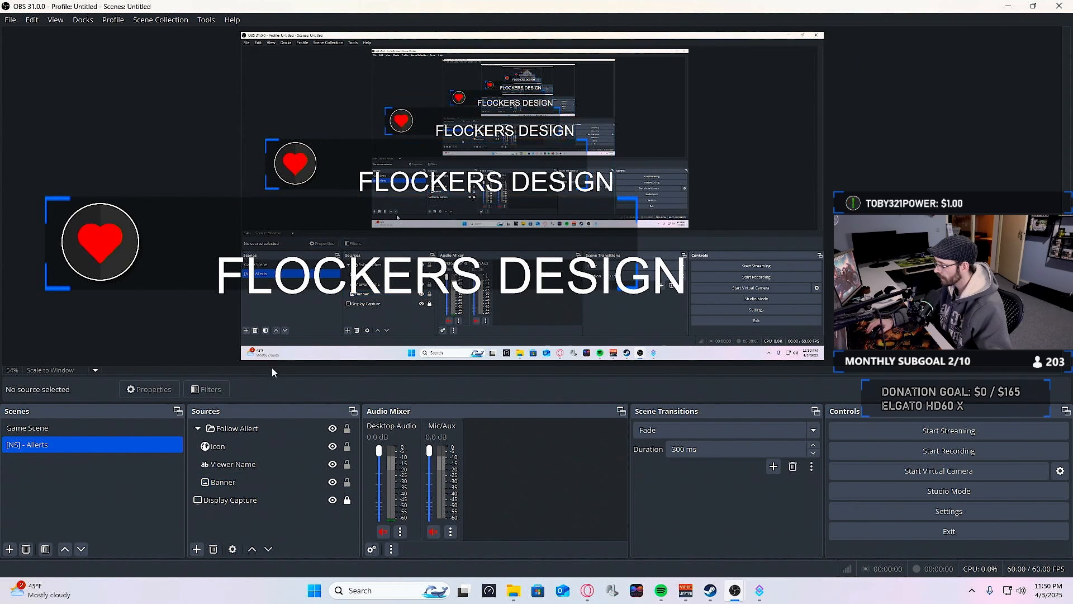
click(347, 482)
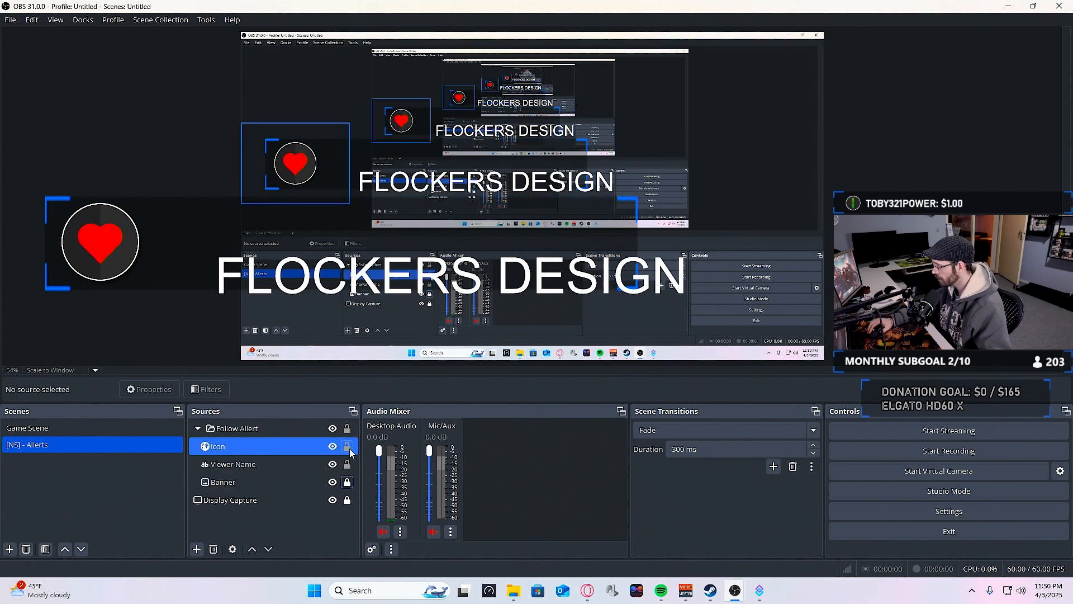
click(347, 446)
Set the Viewer Name font size to 50 and position the text just right of the heart icon, level with it.
click(240, 463)
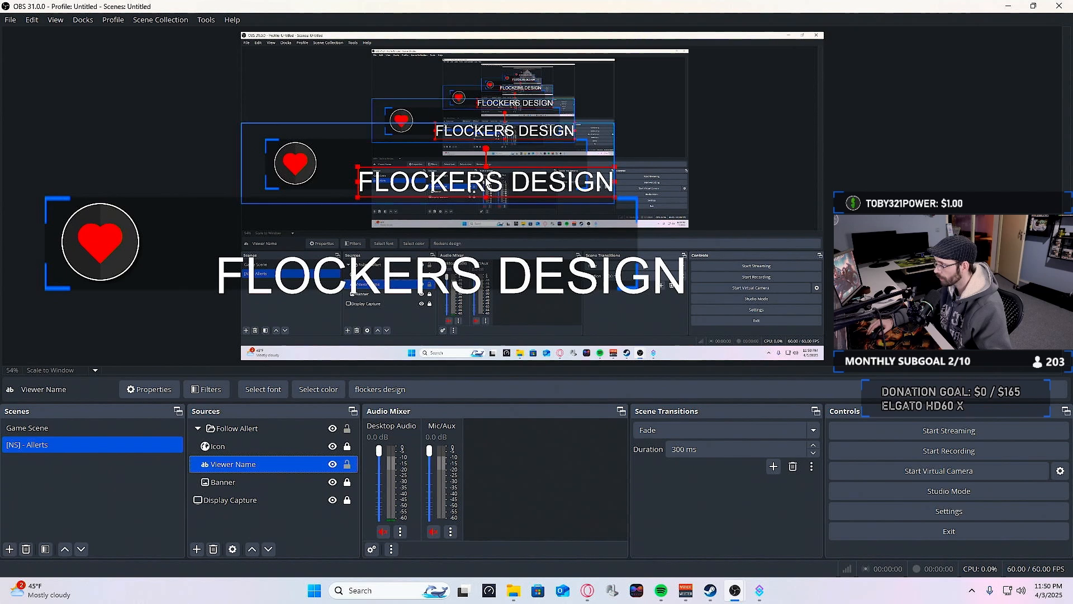
drag(484, 178, 440, 163)
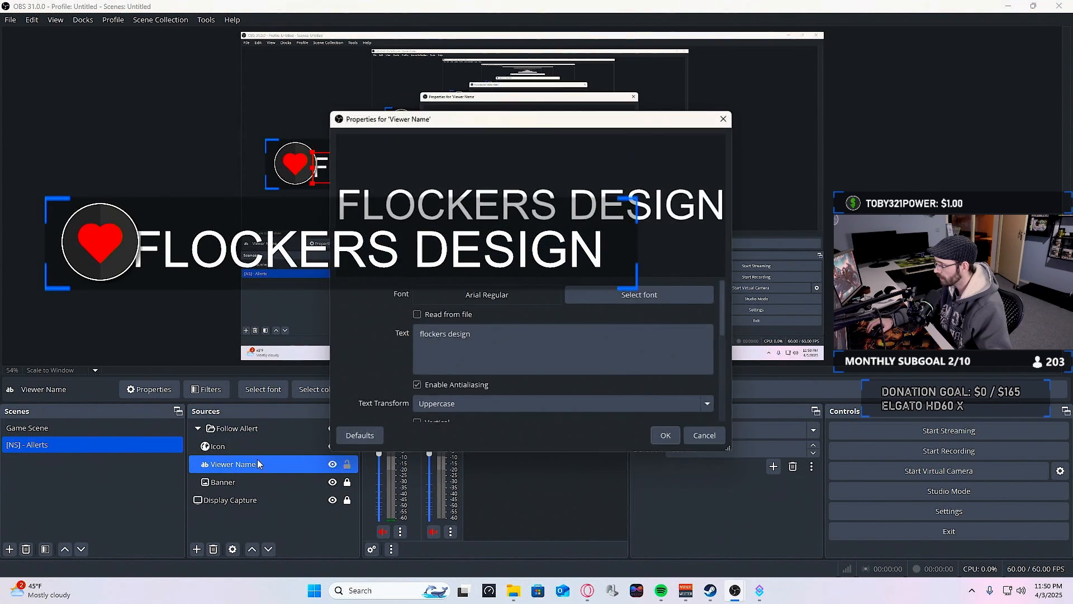
double_click(257, 464)
click(615, 294)
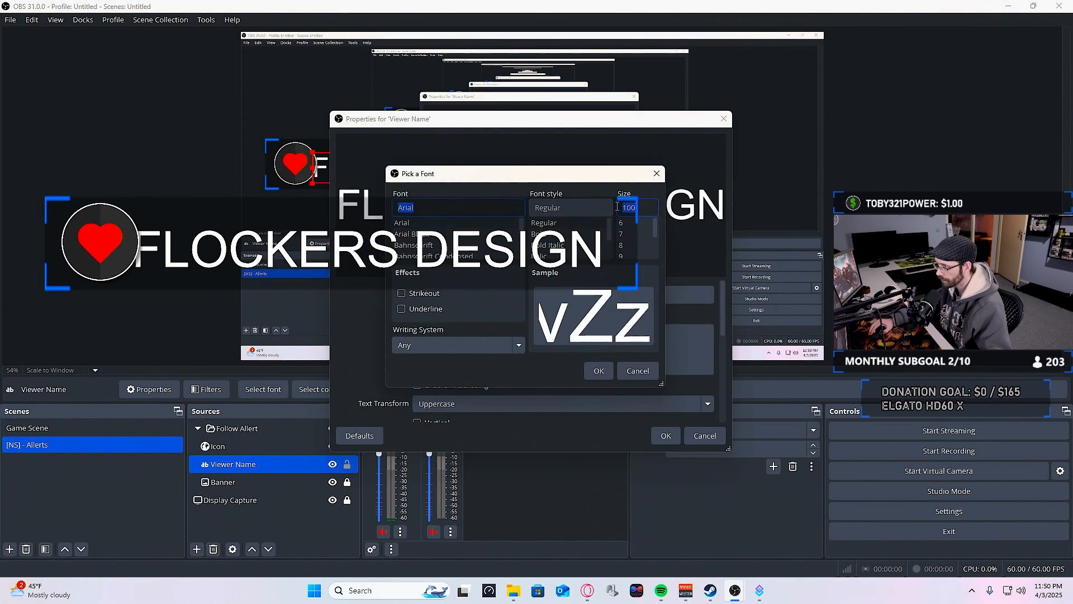
text(50)
key(Return)
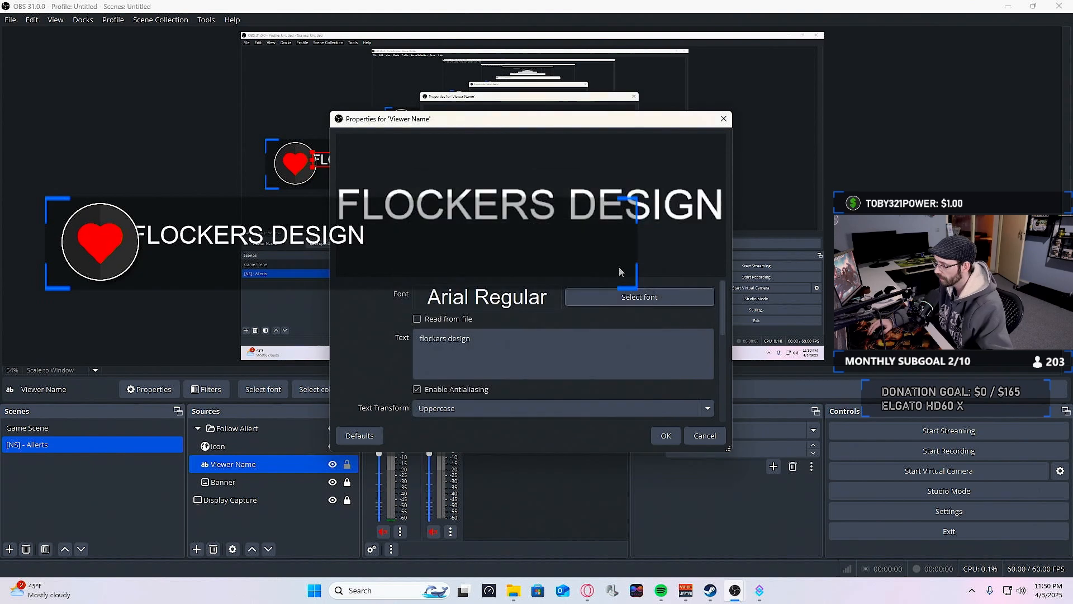
click(665, 436)
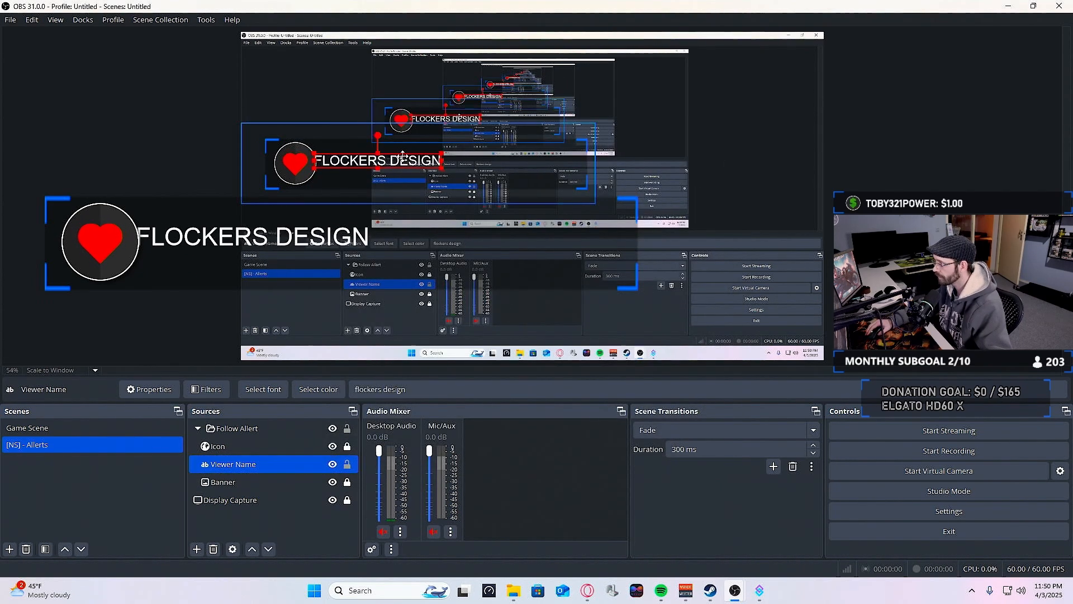
drag(403, 156, 409, 160)
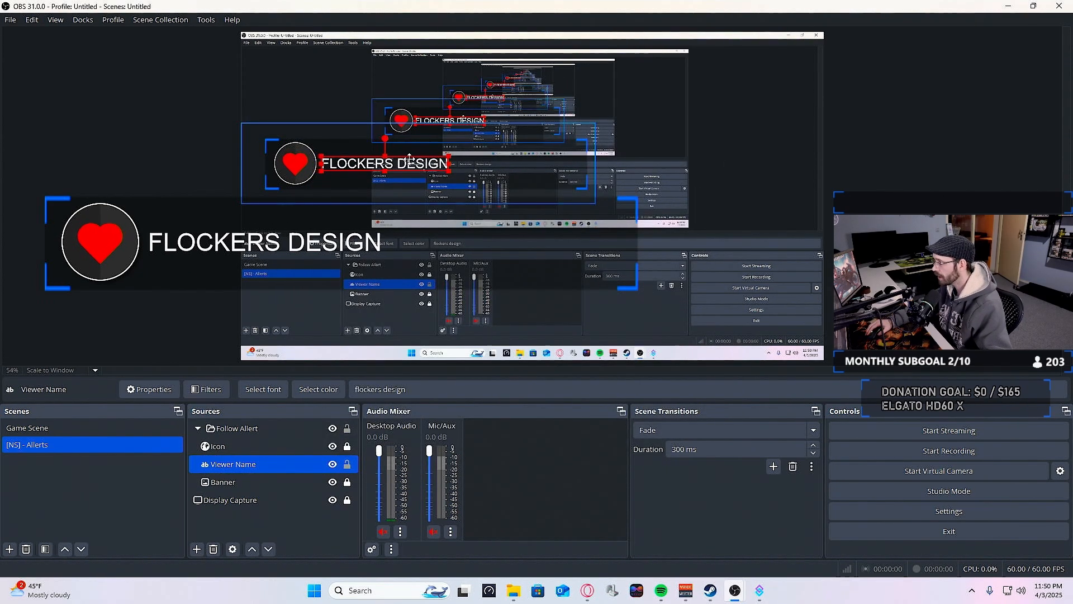
Enlarge the Viewer Name font slightly, realign the text beside the heart icon and lock the source.
double_click(296, 458)
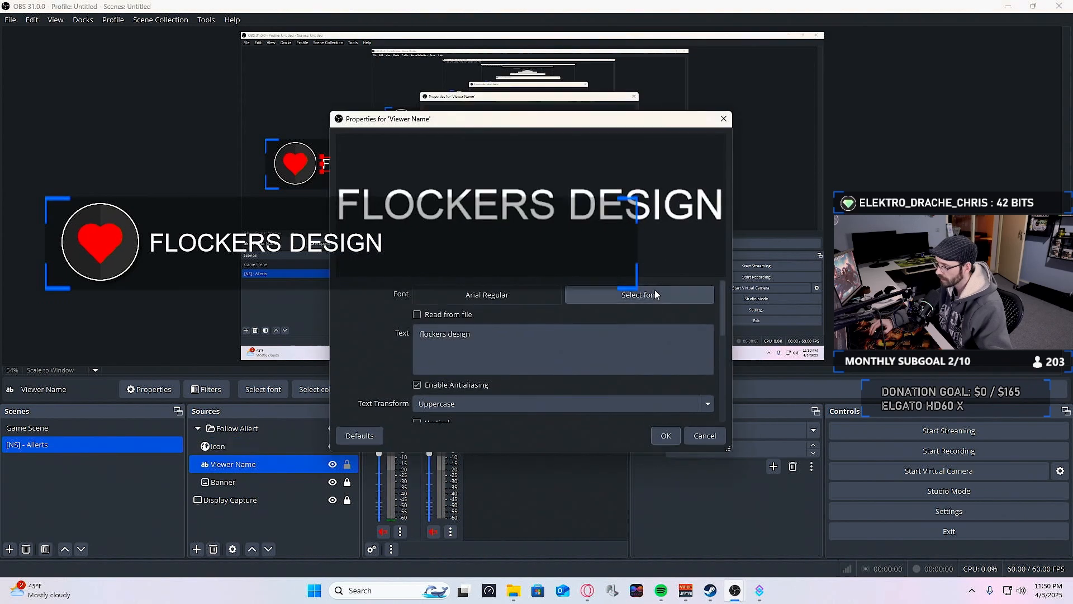
click(656, 295)
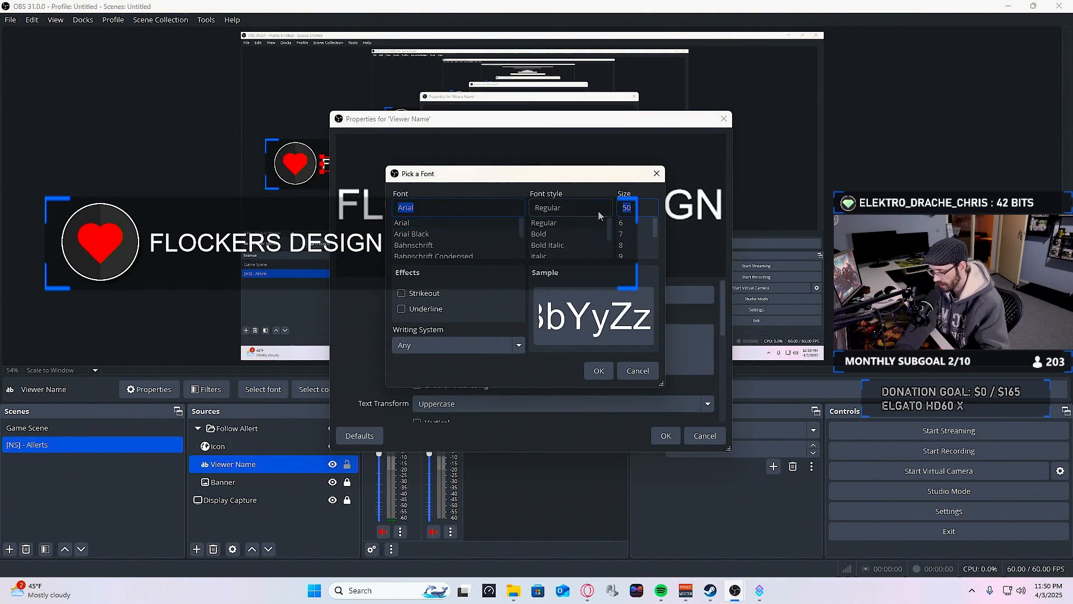
click(598, 371)
click(665, 436)
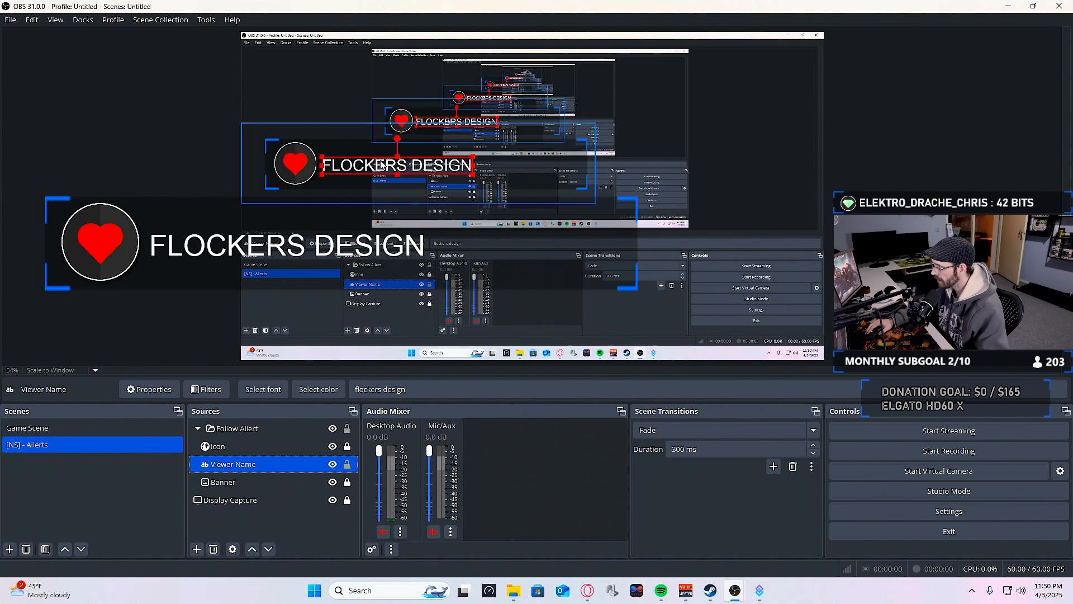
drag(381, 166, 383, 161)
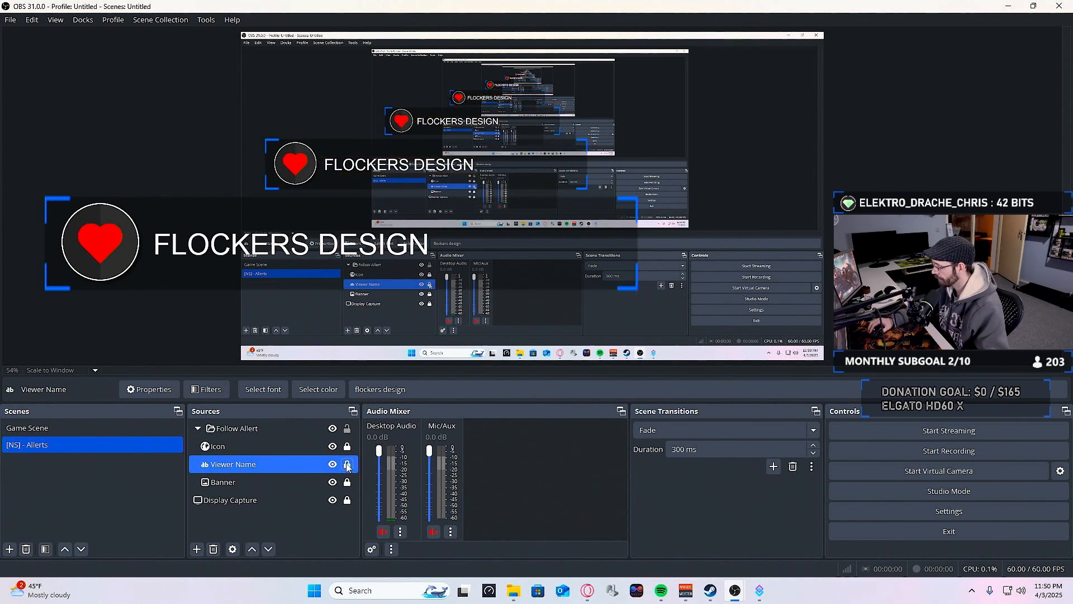
In Game Scene, lower and resize the nested alerts scene along the left edge to about 299 px from the top and 1182 px from the right.
click(111, 431)
click(111, 444)
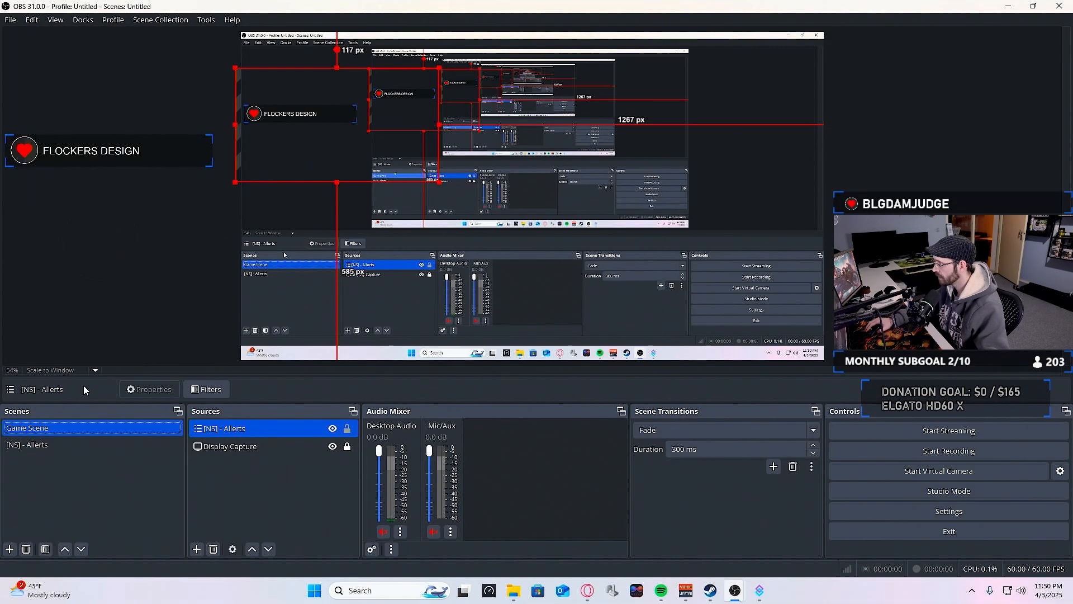
drag(441, 182, 419, 224)
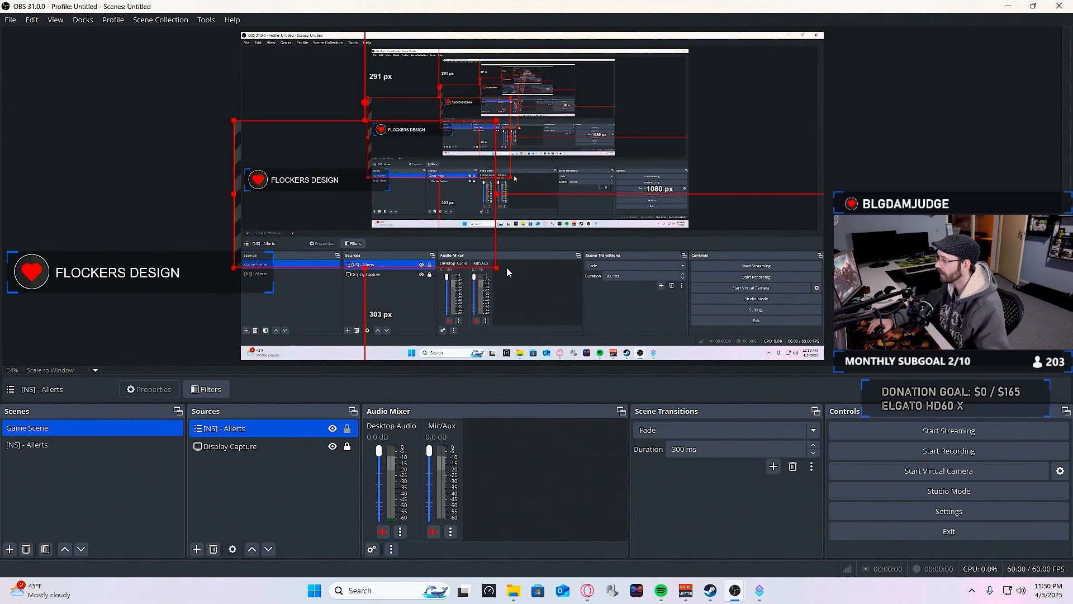
drag(496, 268, 429, 229)
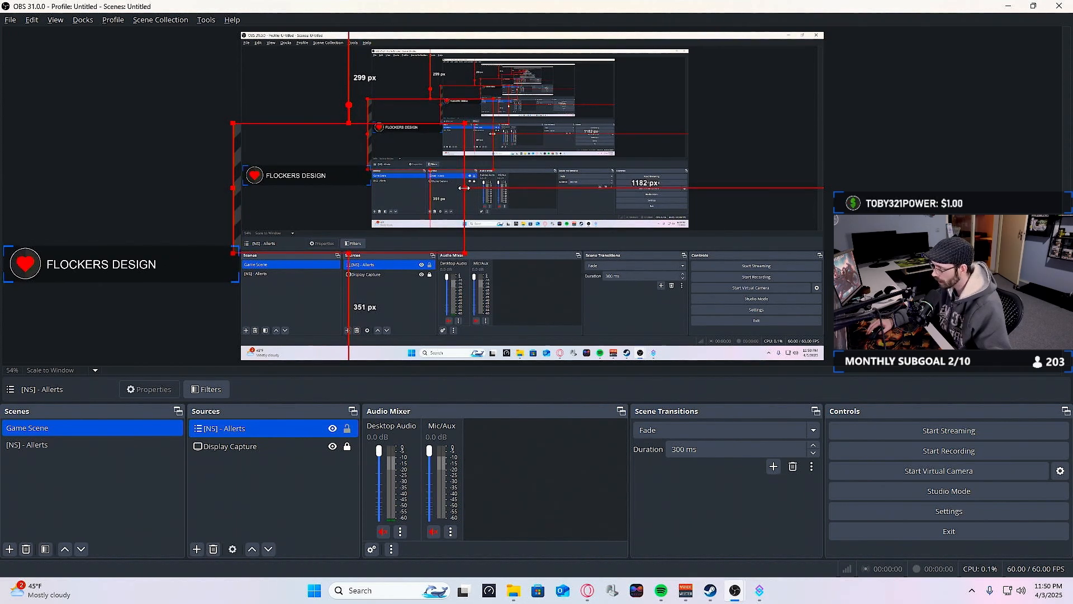
Crop the nested alerts scene closely around the banner and nudge it to about 364 px from the top and 1405 px from the right.
drag(464, 188, 382, 197)
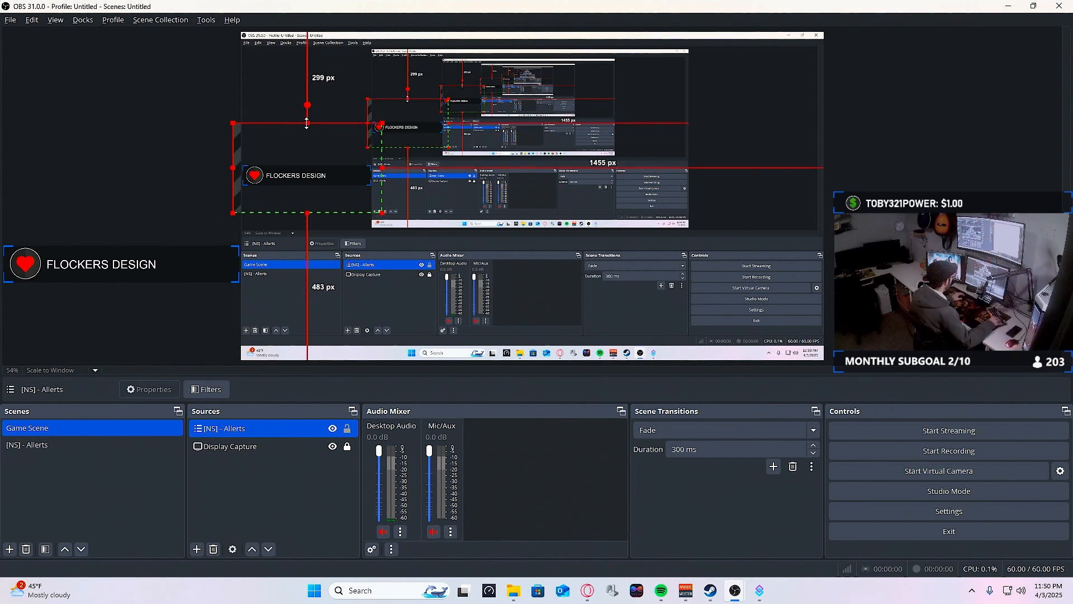
drag(307, 254, 308, 141)
drag(384, 179, 396, 184)
drag(329, 177, 330, 177)
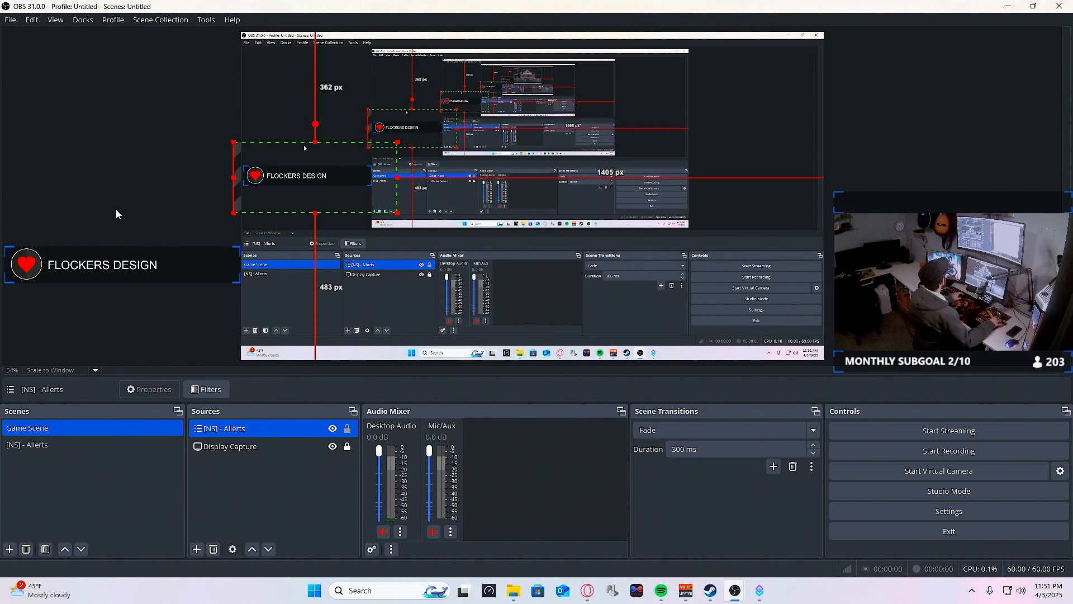
key(Down)
key(Down)
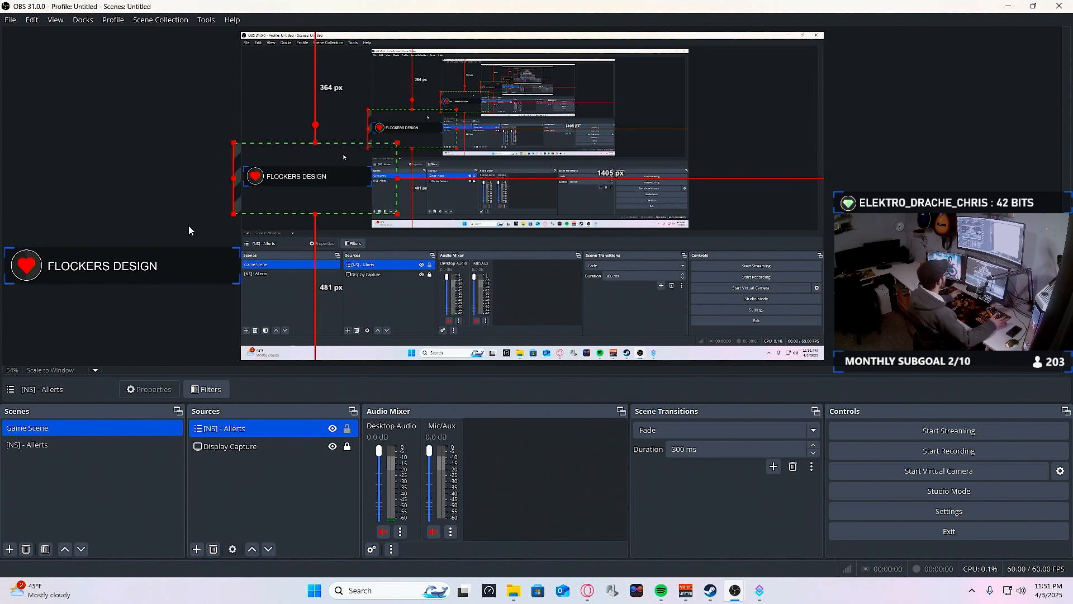
click(333, 429)
click(333, 429)
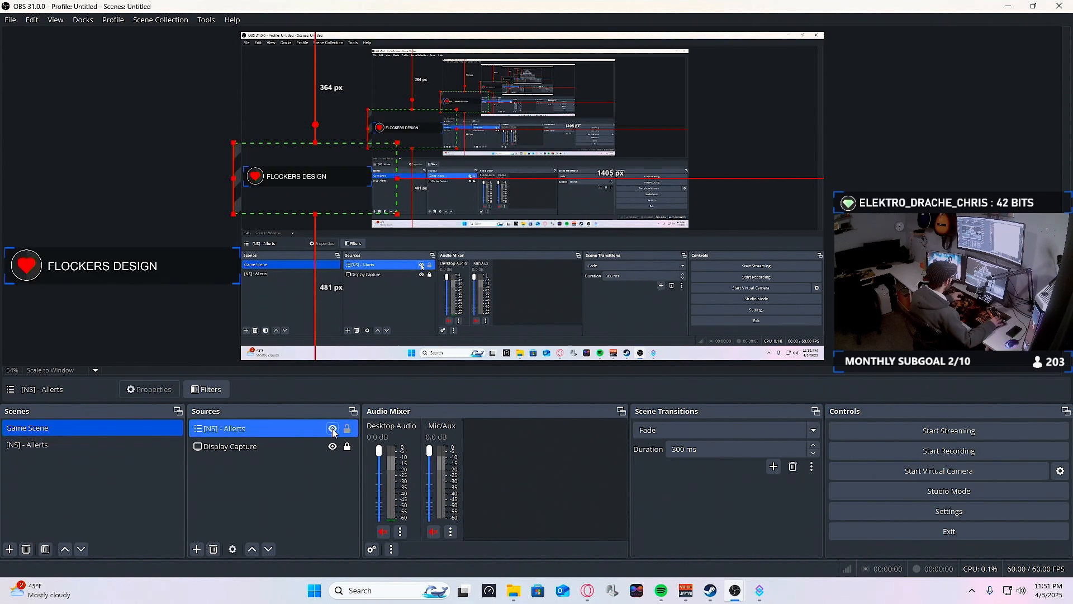
In the [NS] - Allerts scene, expand the Follow Allert group to check its sources and lock the group.
click(34, 444)
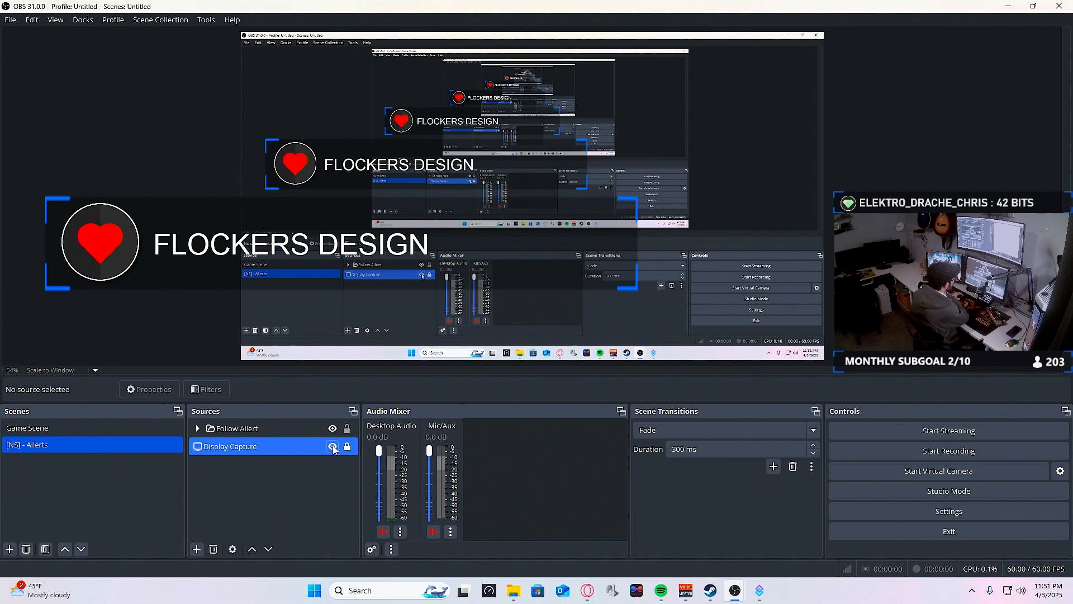
click(268, 473)
click(246, 431)
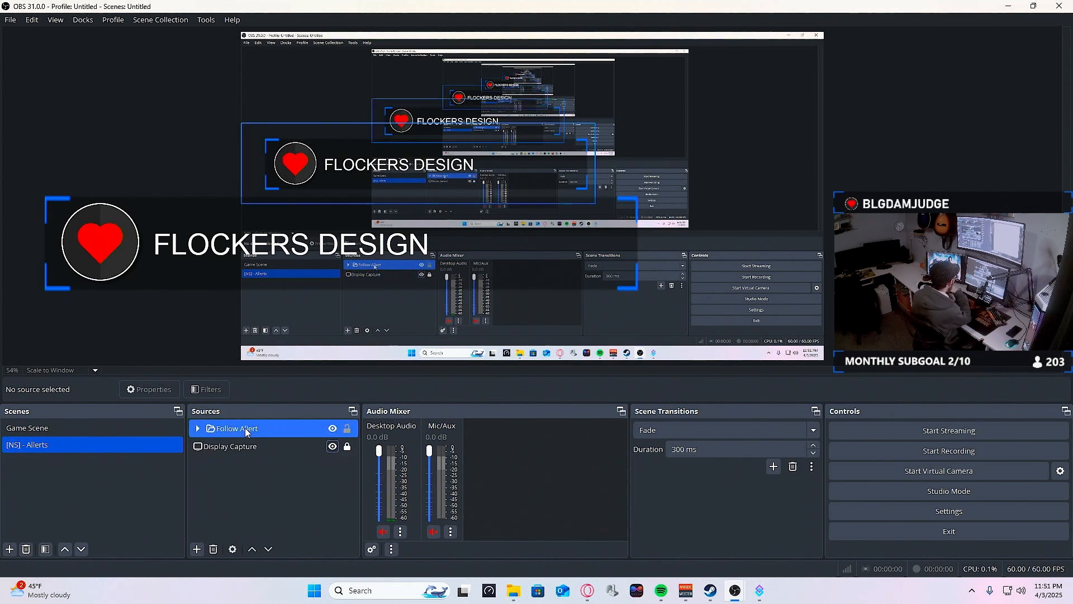
click(197, 428)
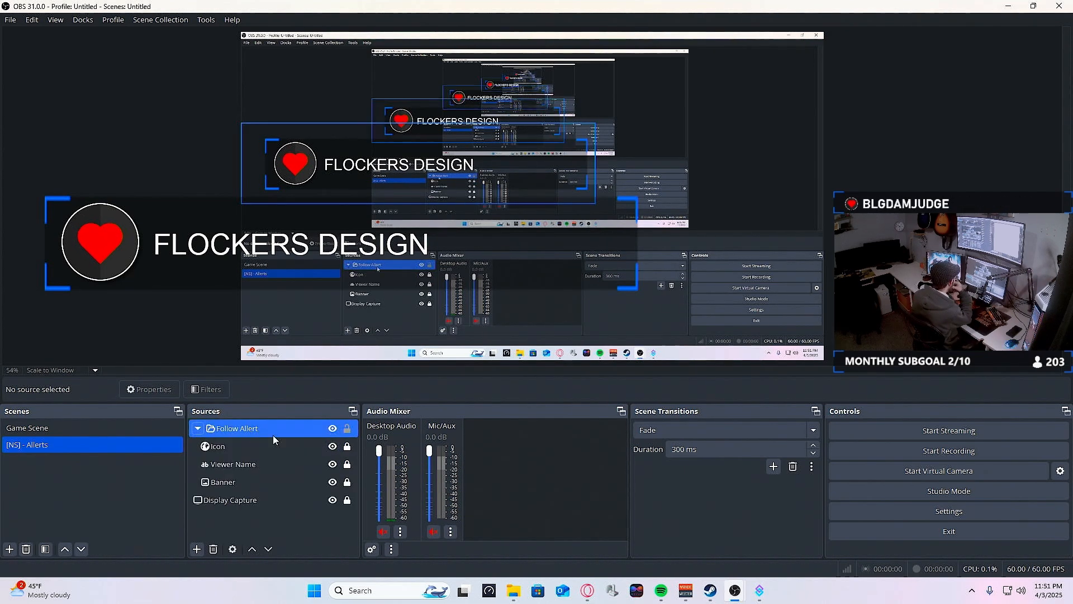
click(313, 464)
click(335, 447)
click(345, 482)
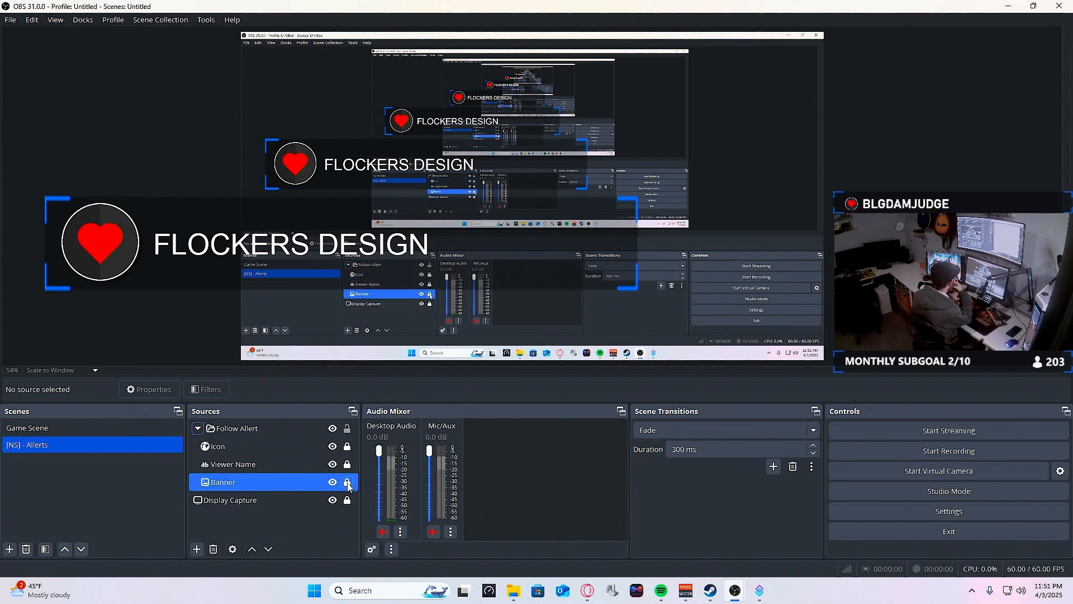
click(350, 430)
click(348, 429)
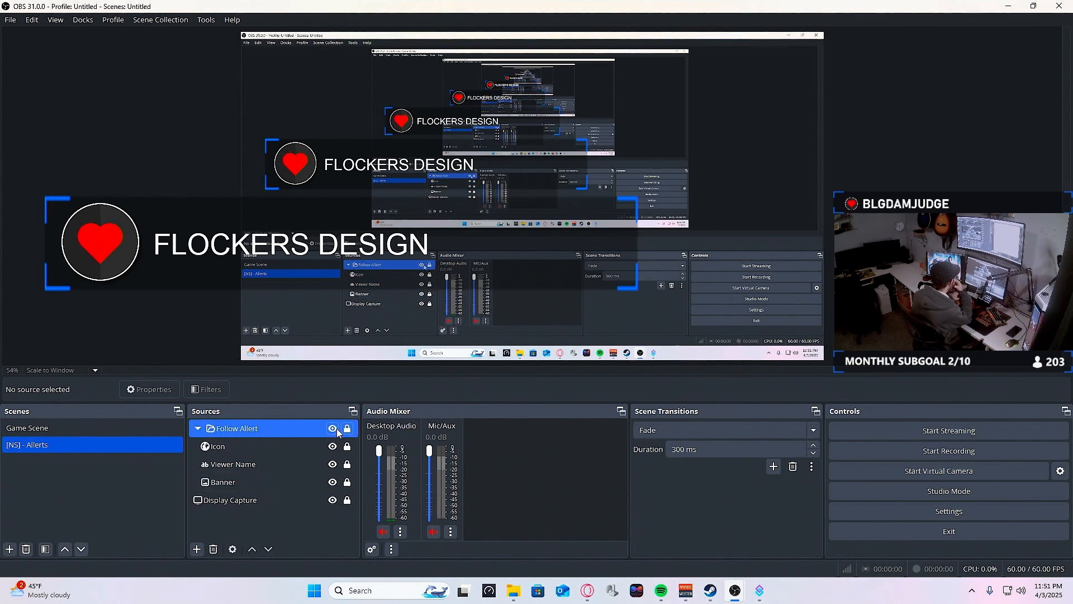
Toggle the Follow Allert group's visibility several times to check how it appears without a transition, and collapse the group.
click(336, 429)
click(336, 429)
click(336, 429)
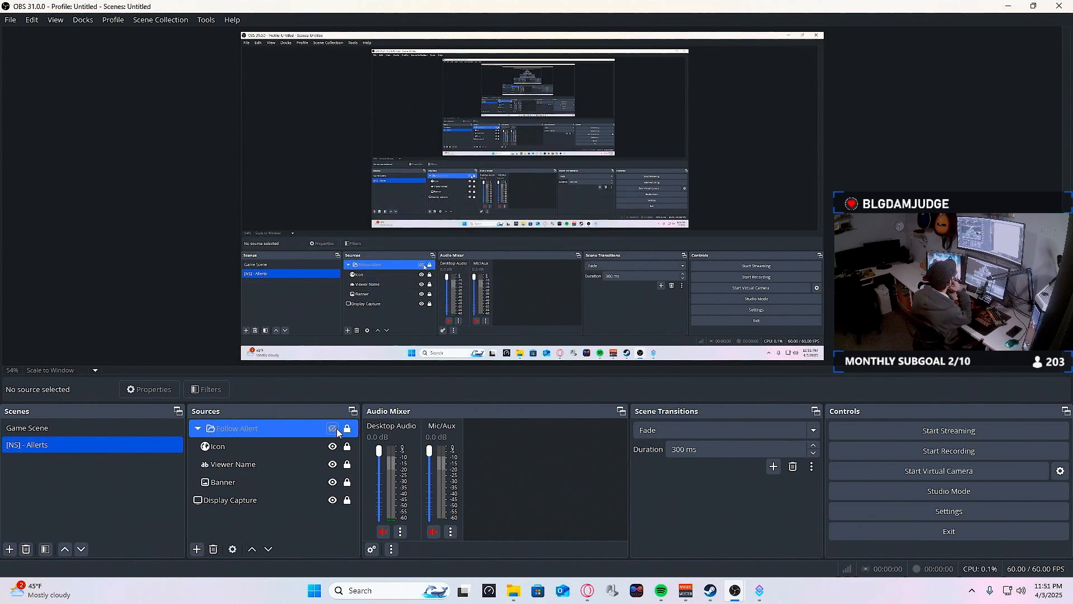
click(334, 429)
click(335, 429)
click(335, 429)
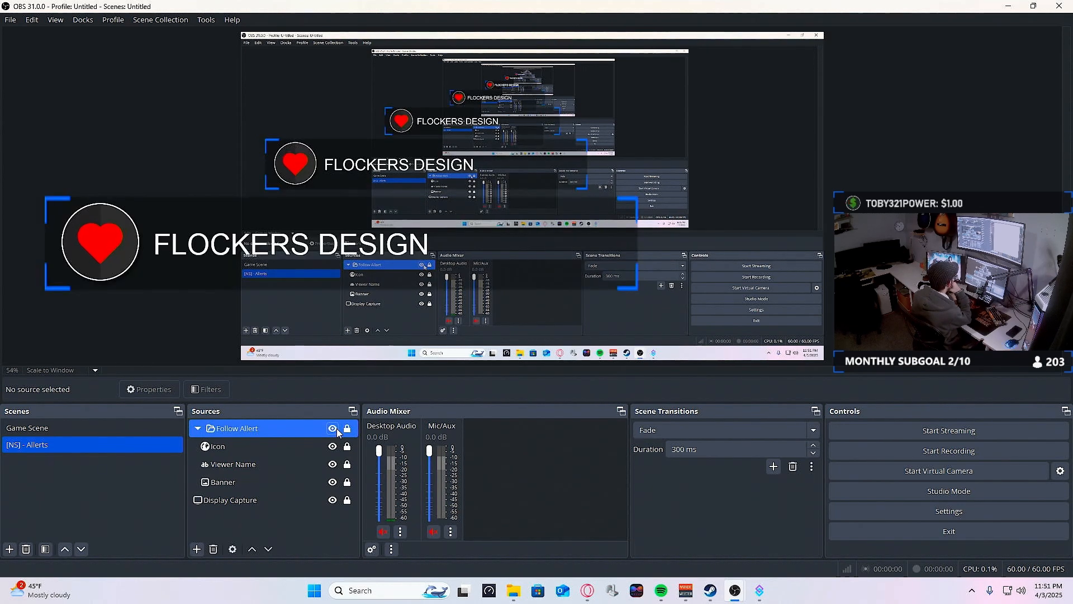
click(198, 428)
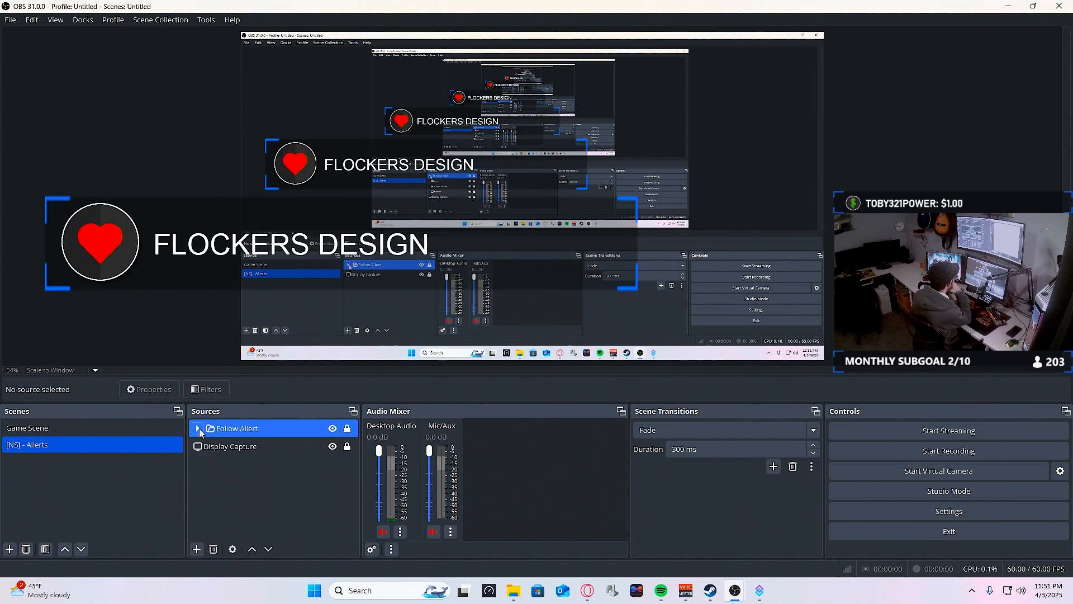
Give the Follow Allert group a Slide show transition with its direction set to Right.
right_click(253, 432)
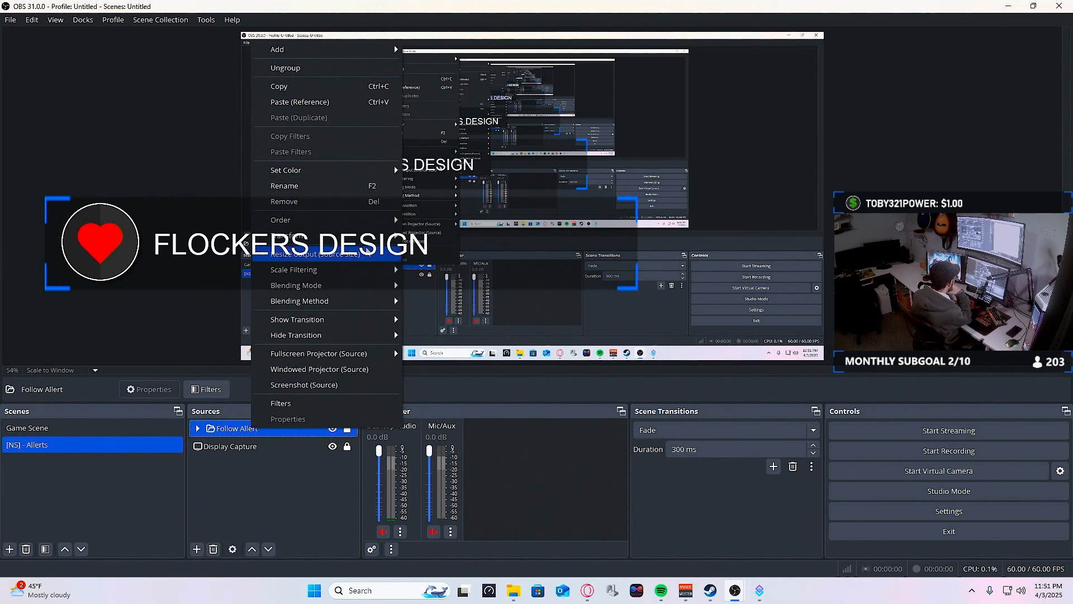
mouse_move(365, 321)
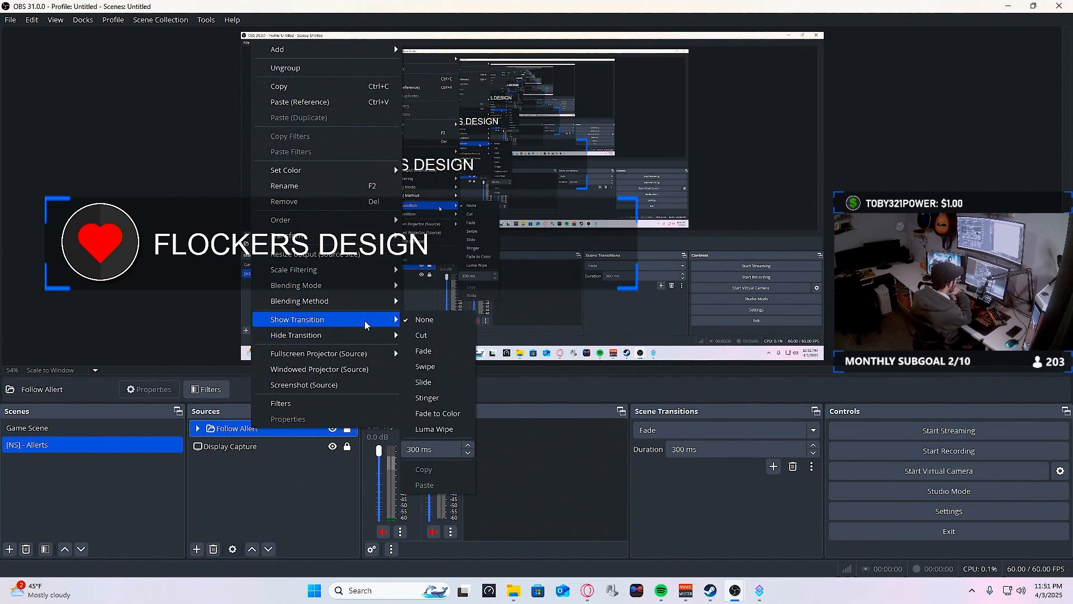
click(457, 383)
click(468, 297)
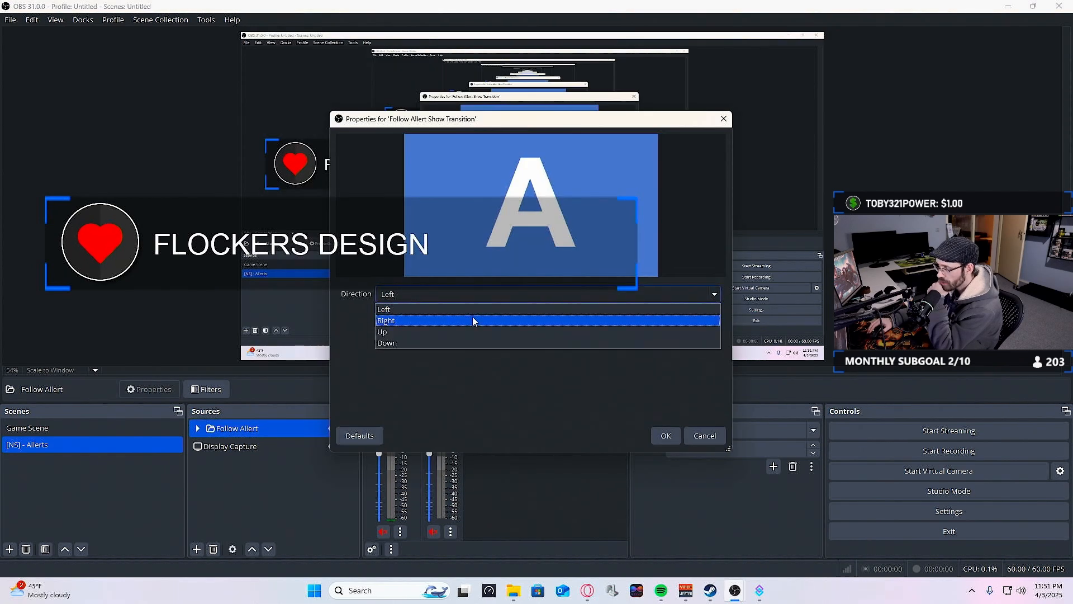
click(473, 321)
click(431, 321)
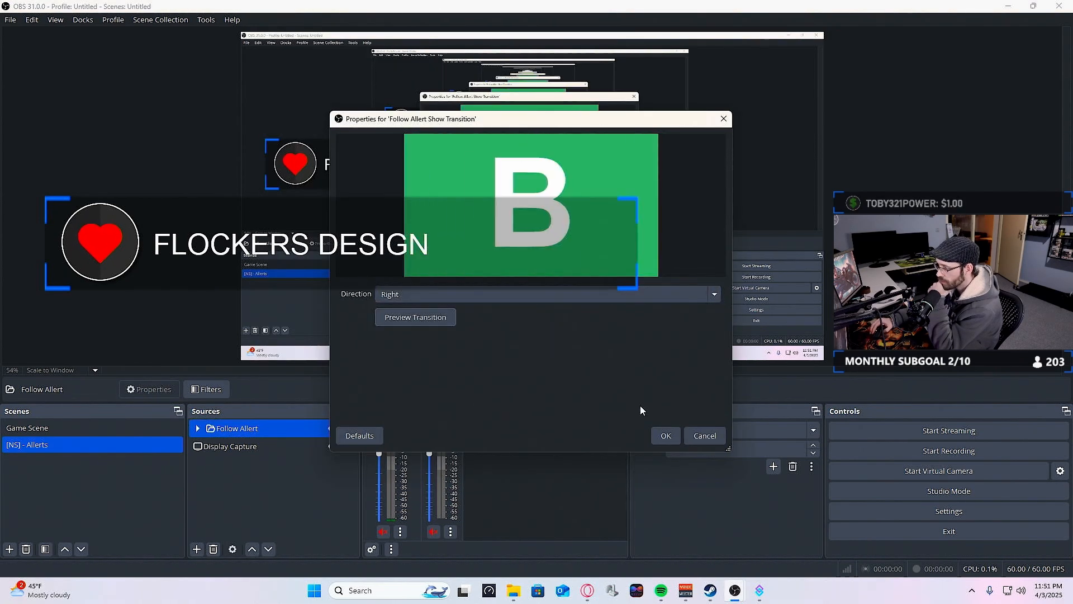
click(666, 435)
Hide and show the Follow Allert group to test its slide-in transition.
click(334, 429)
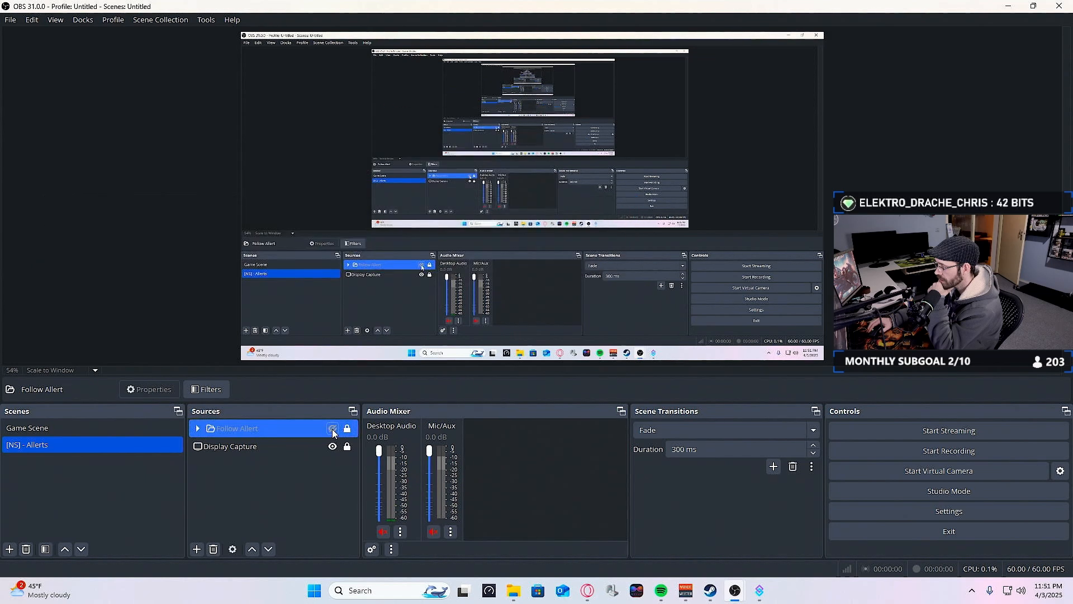
click(333, 430)
click(333, 430)
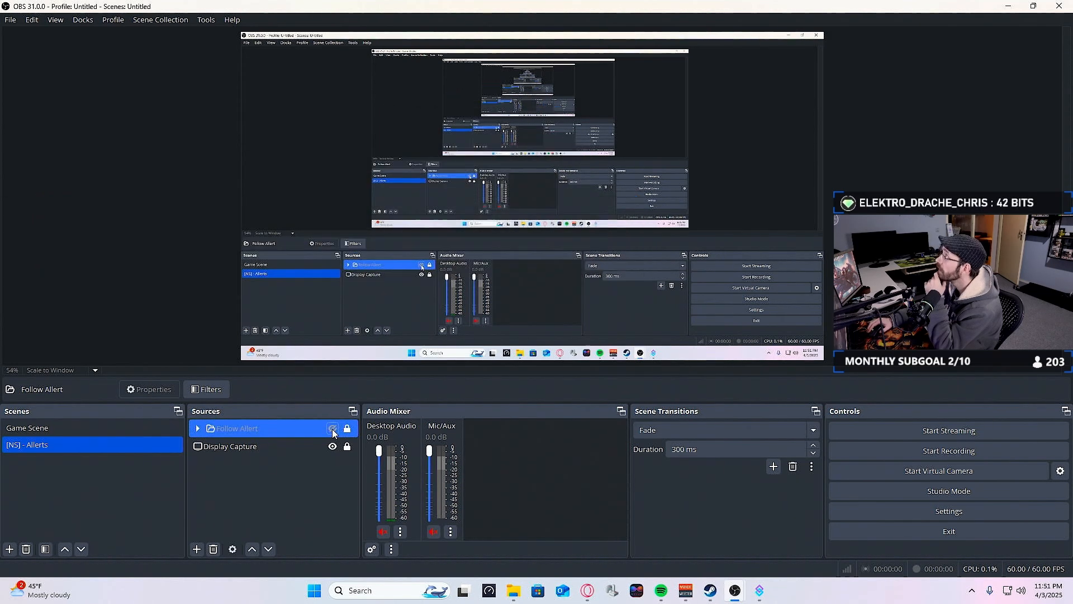
click(333, 430)
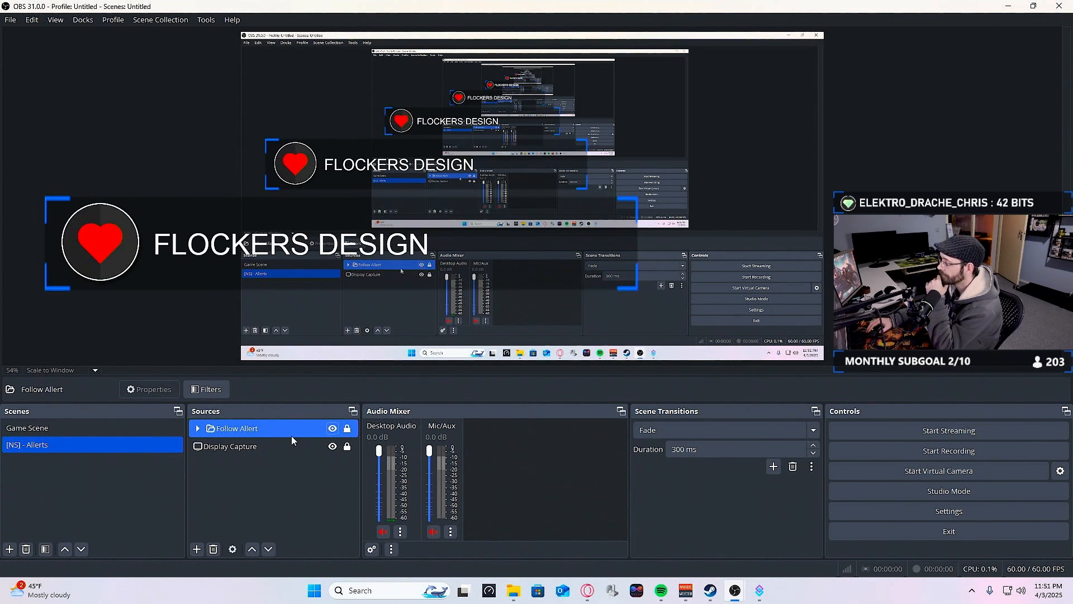
Give the Follow Allert group a Slide hide transition with direction Left, and test it by hiding and showing the group.
right_click(257, 434)
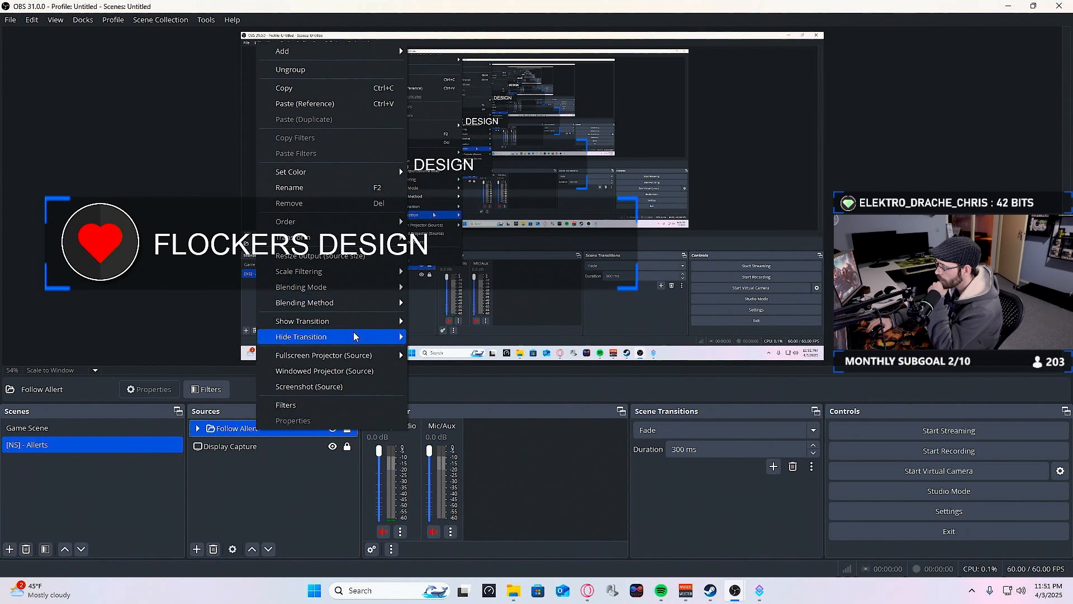
mouse_move(353, 336)
click(458, 399)
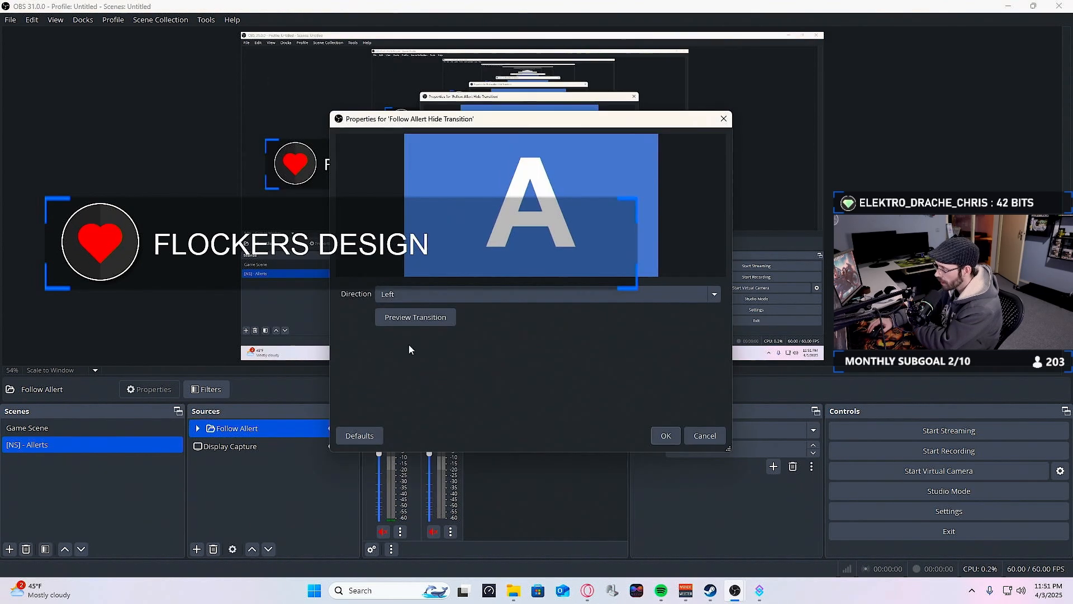
click(663, 436)
click(333, 429)
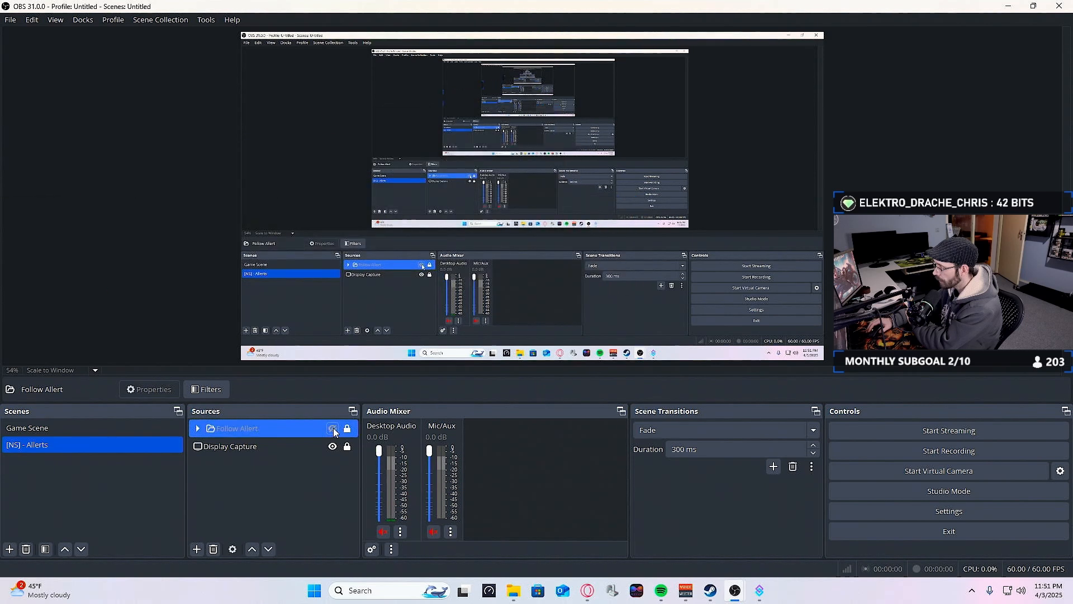
click(332, 429)
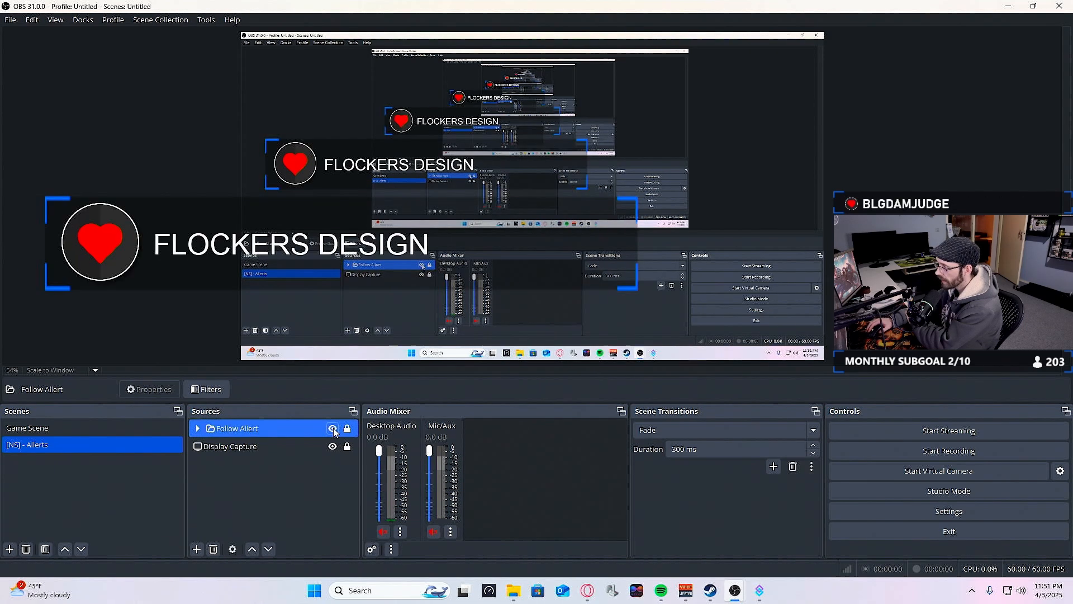
Set the duration of the Follow Allert group's show transition to 1000 ms.
right_click(264, 424)
mouse_move(350, 313)
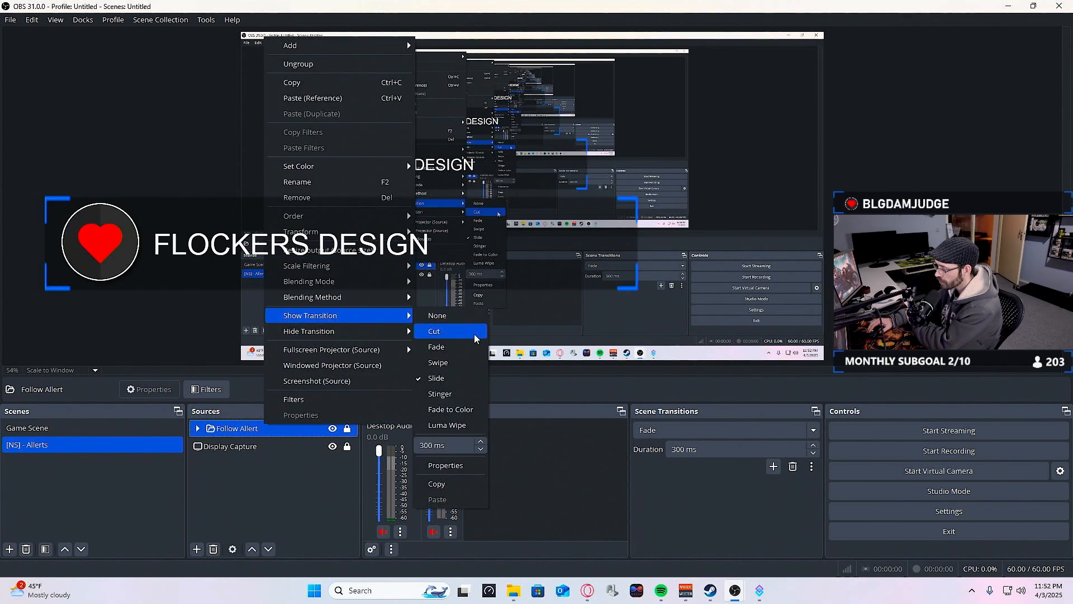
drag(433, 445, 416, 443)
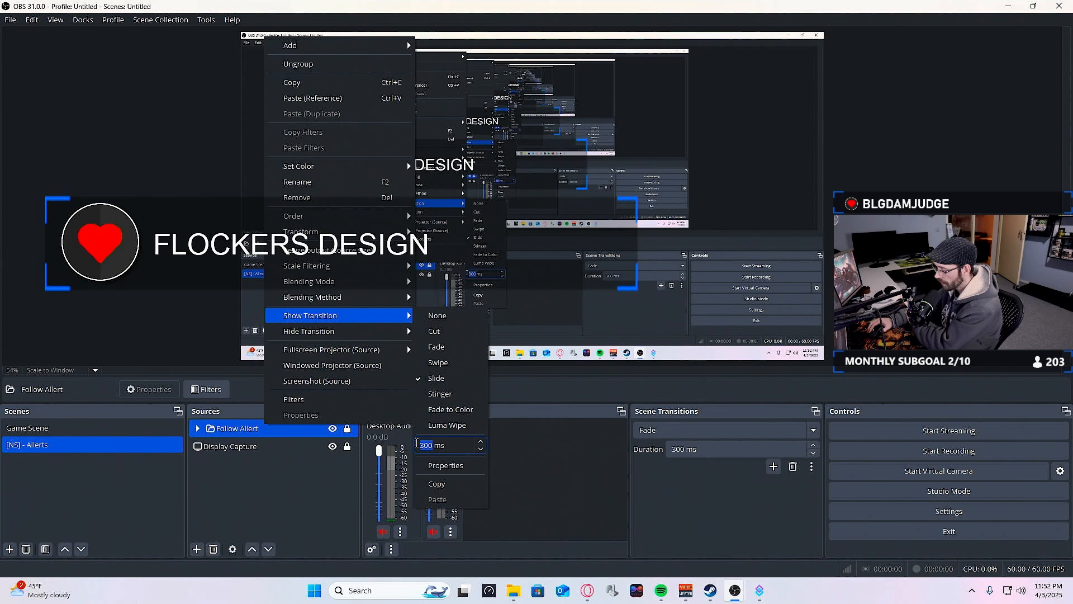
text(100)
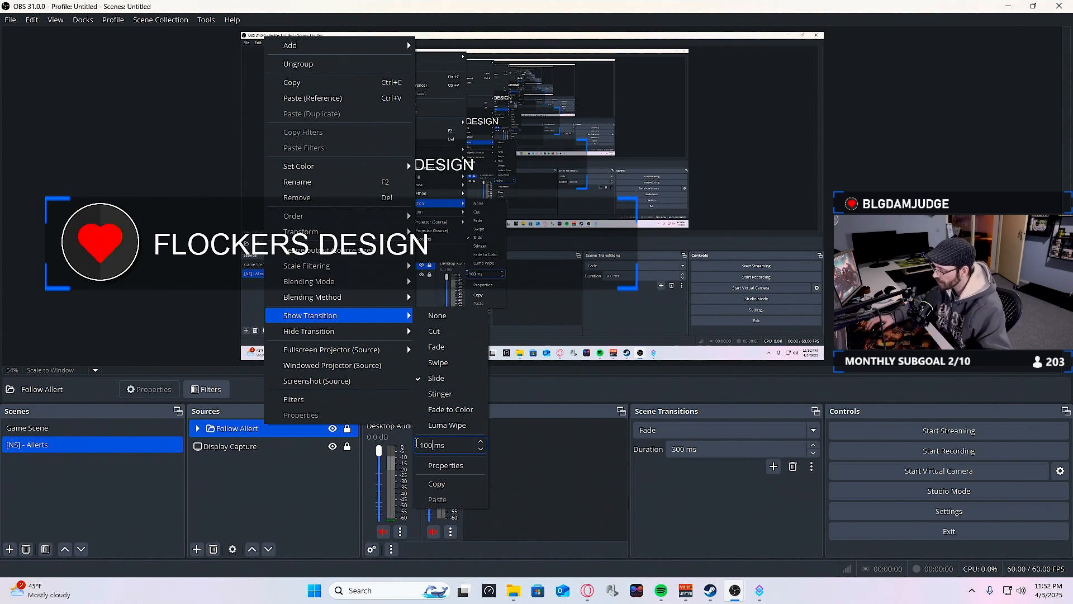
text(0)
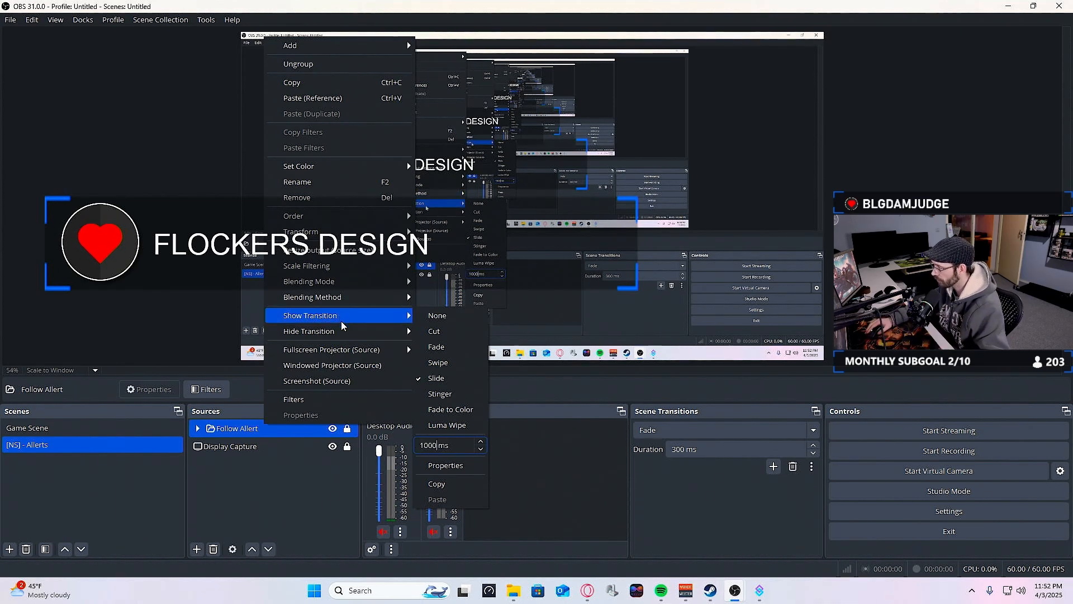
Set the Follow Allert group's hide transition duration to 1000 ms, and hide and show the group to test the timing.
mouse_move(347, 331)
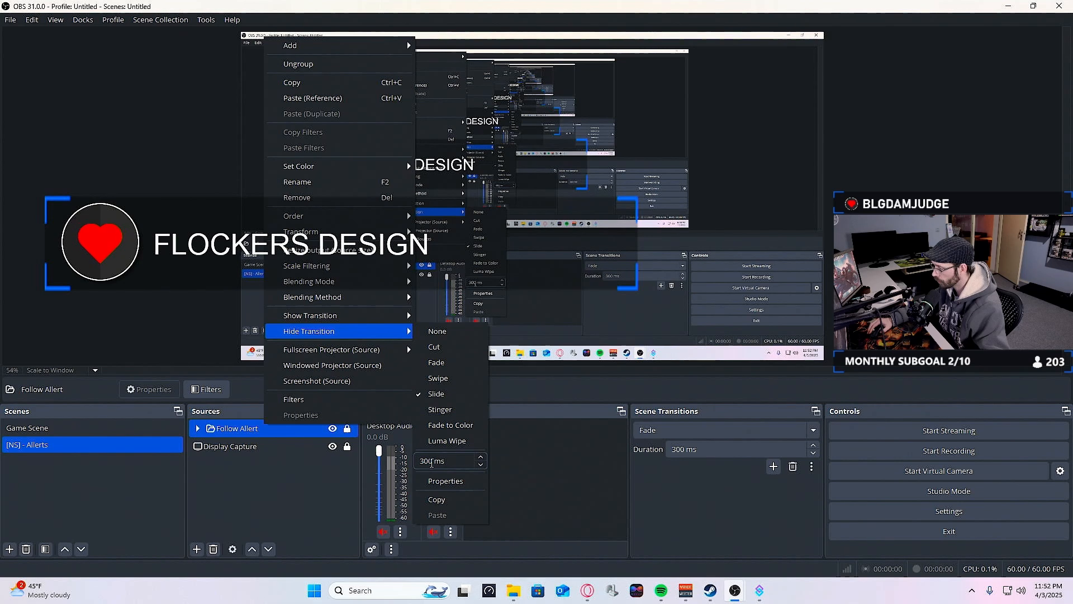
drag(432, 463, 421, 461)
text(1000)
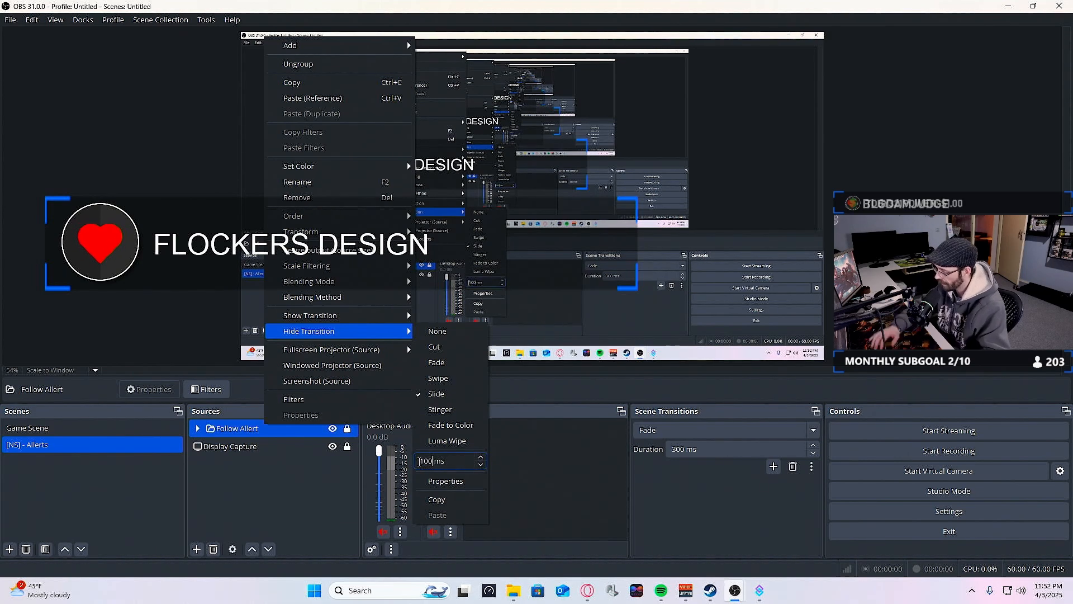
key(Return)
click(288, 492)
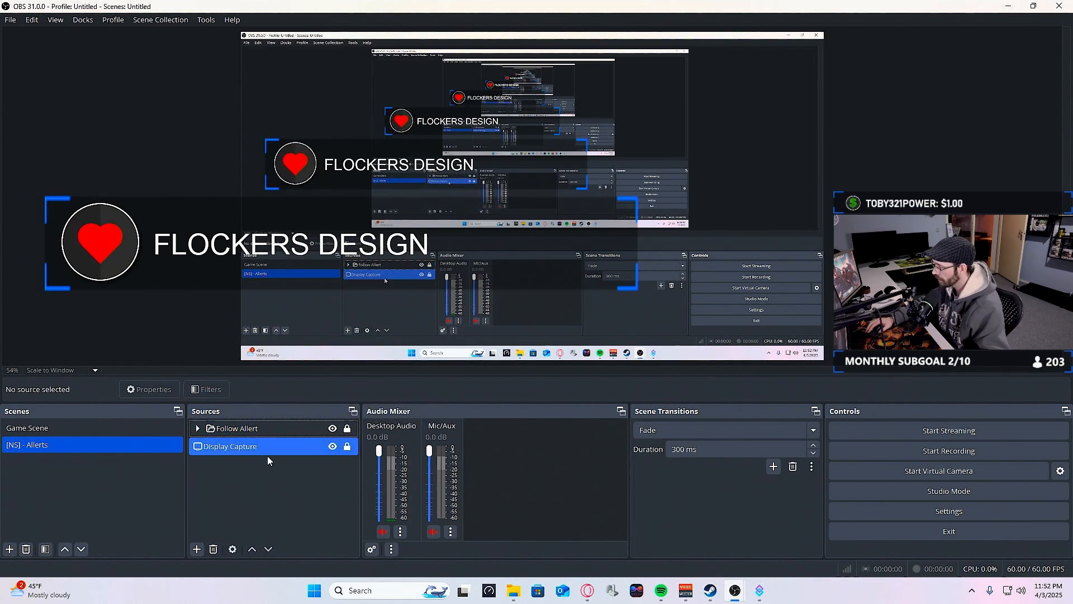
click(333, 429)
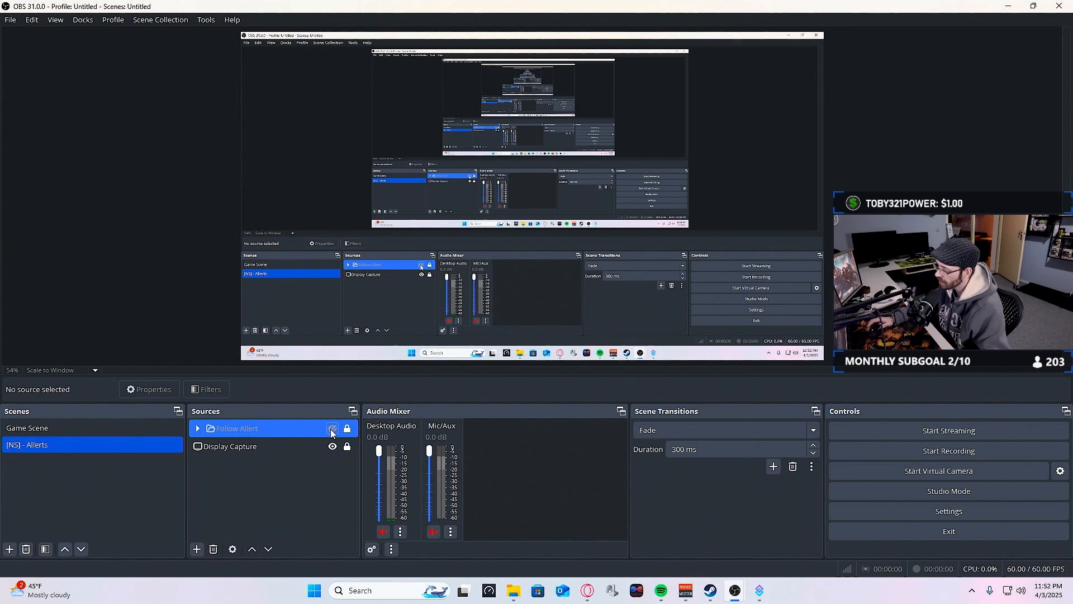
click(332, 429)
Set the durations of both the show and hide transitions of the Follow Allert group to 750 ms.
right_click(282, 431)
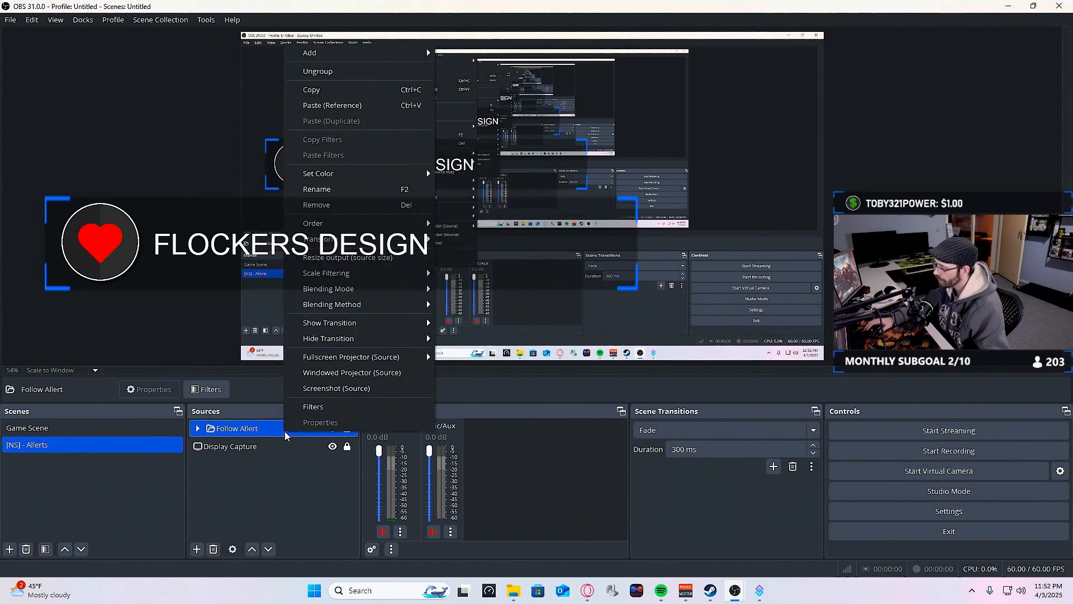
mouse_move(362, 323)
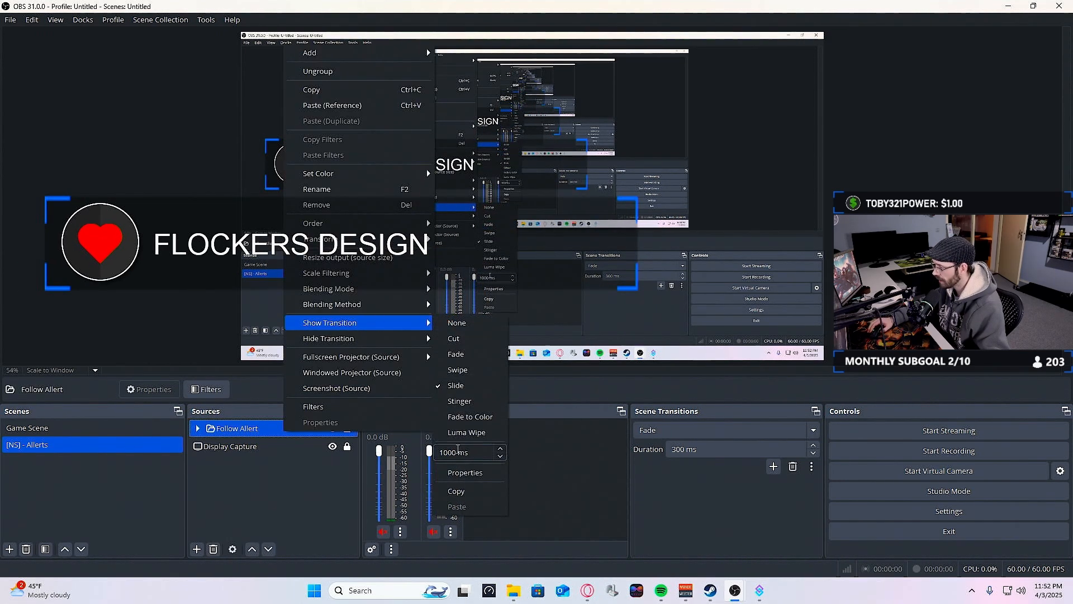
drag(456, 452, 432, 451)
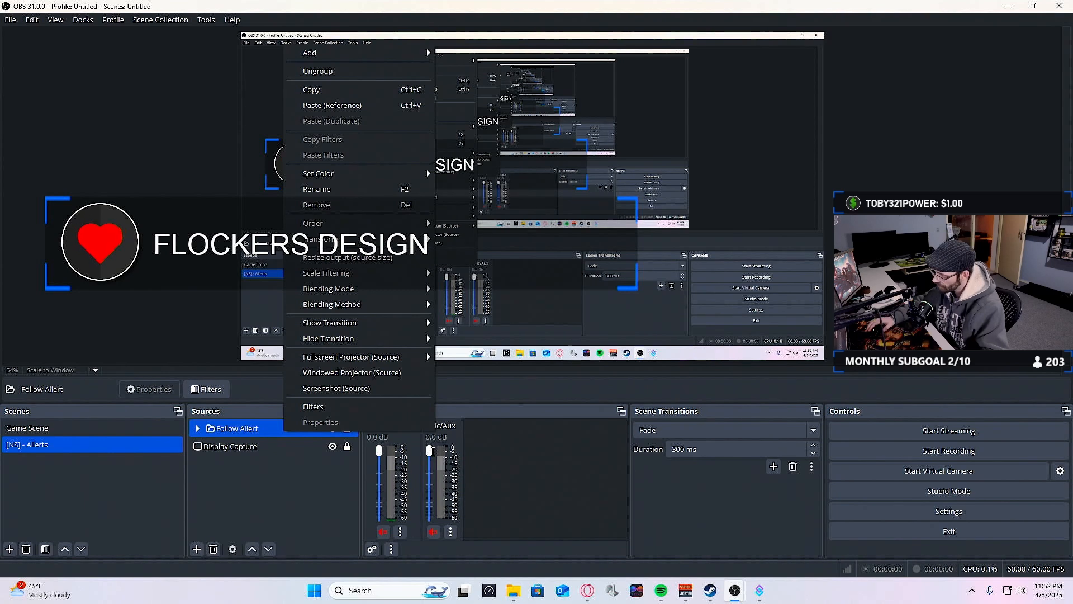
mouse_move(408, 324)
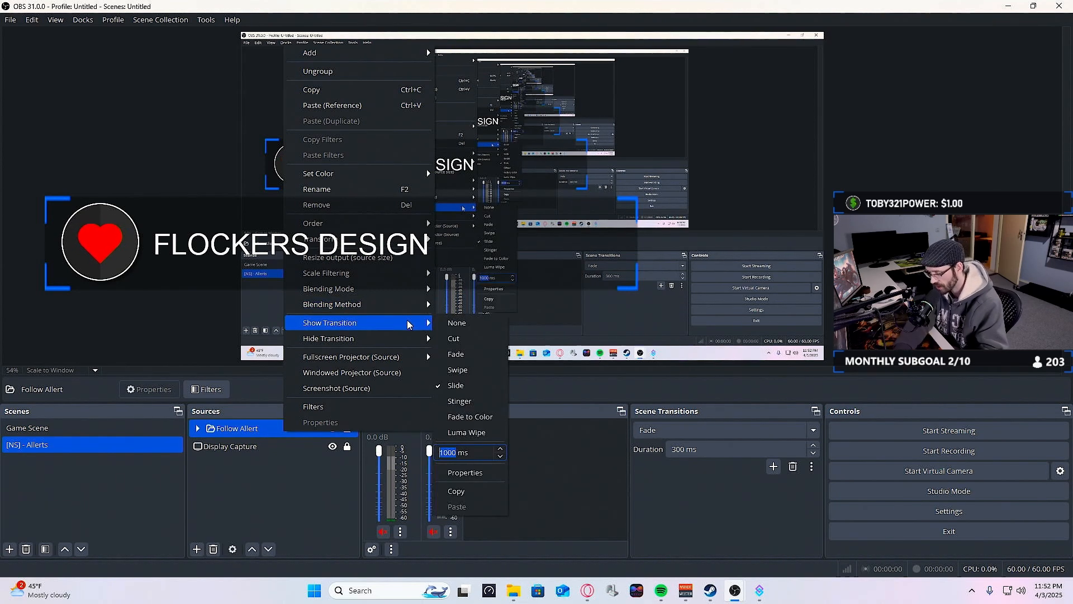
text(750)
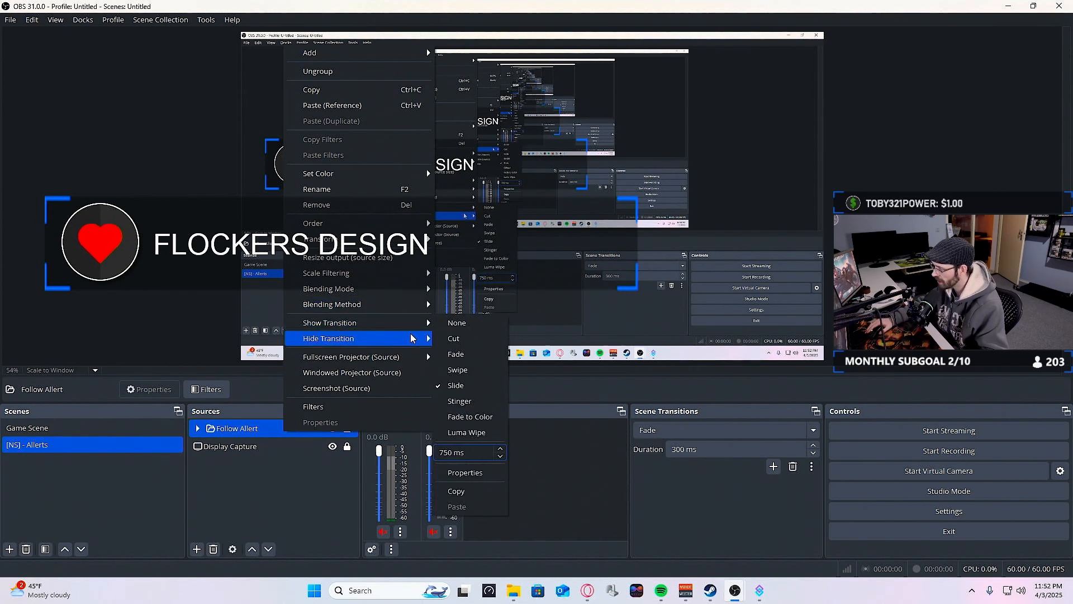
double_click(458, 470)
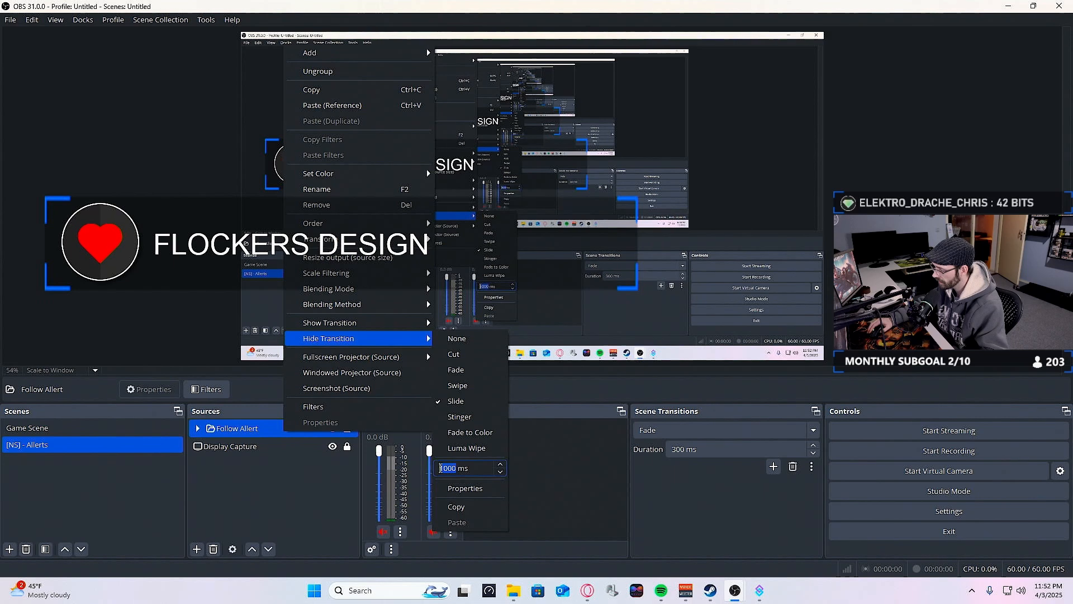
text(7)
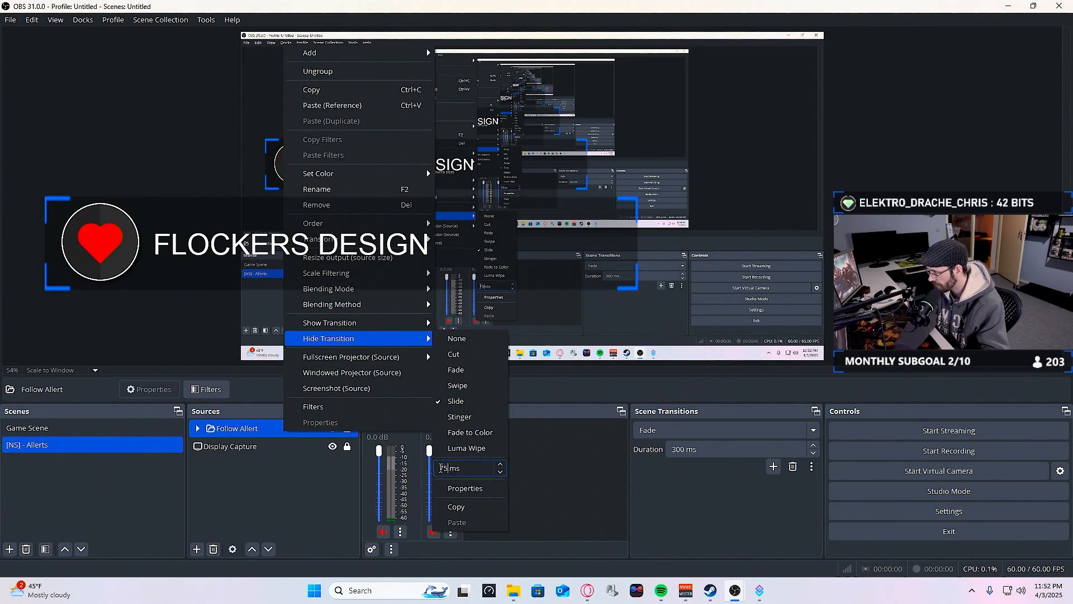
text(50)
click(279, 497)
Test the Follow Allert group's slide timing by hiding and showing it repeatedly, leaving the group hidden.
click(334, 429)
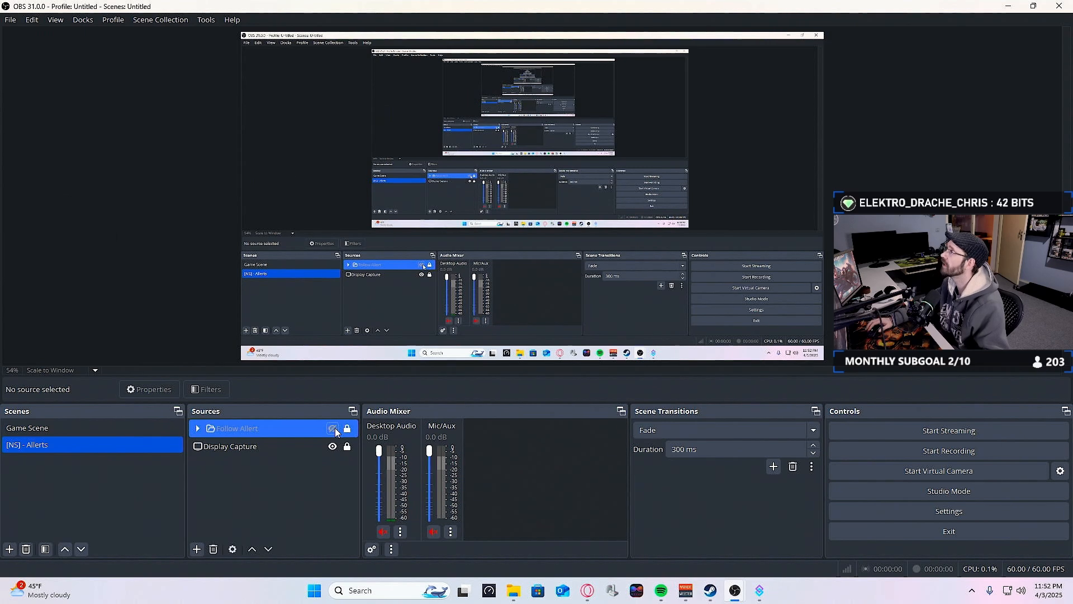
click(334, 430)
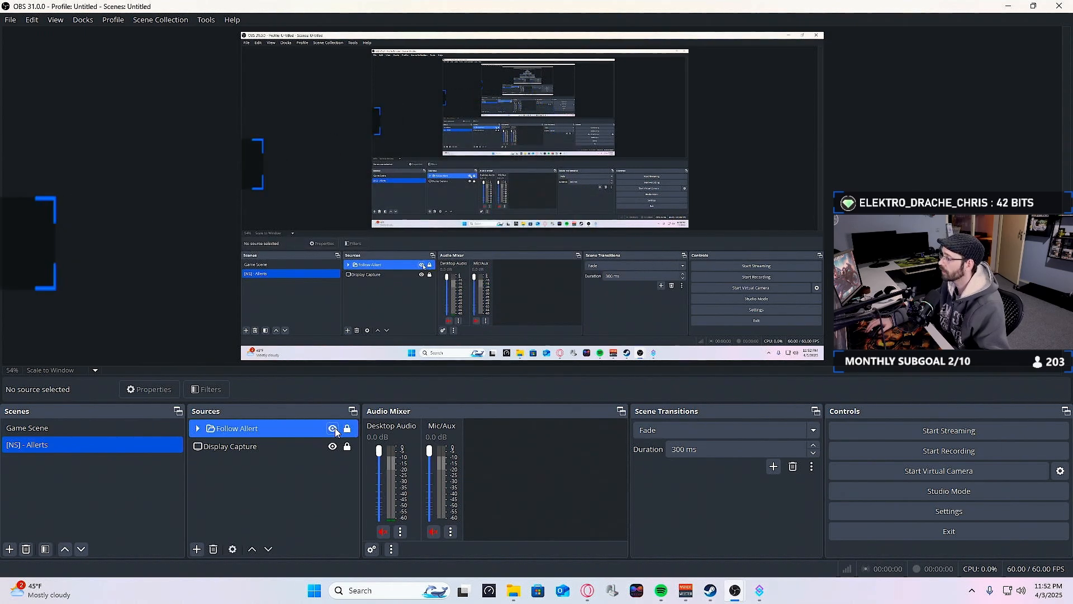
click(334, 429)
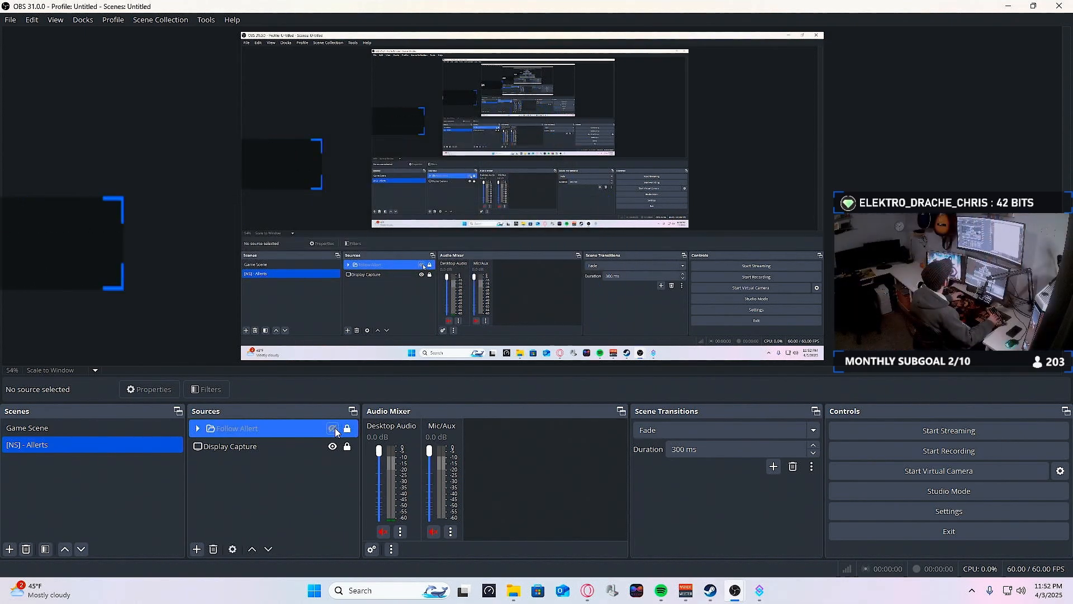
click(333, 429)
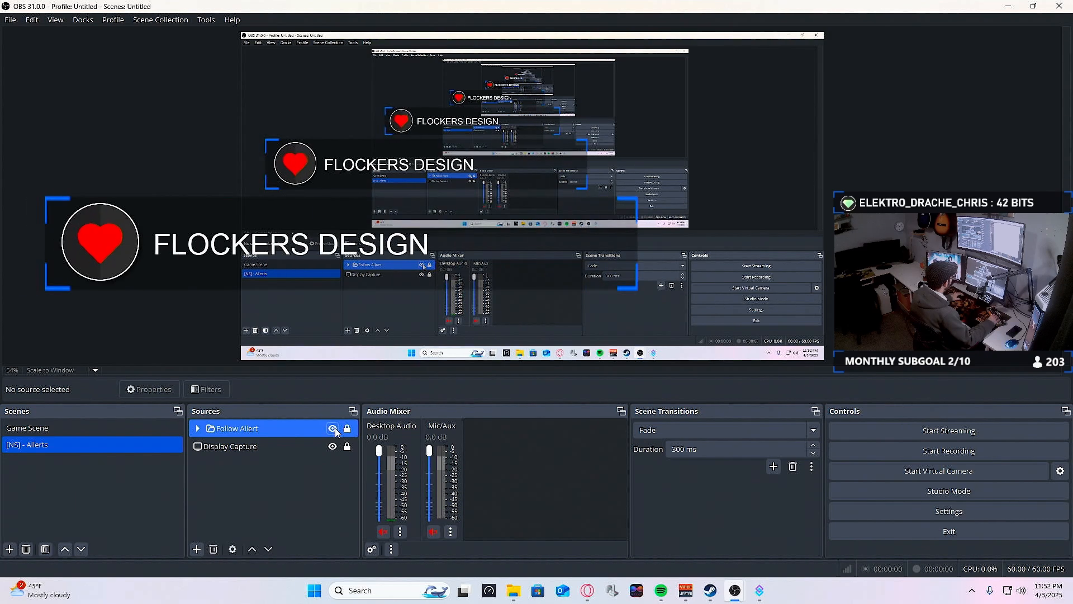
click(333, 429)
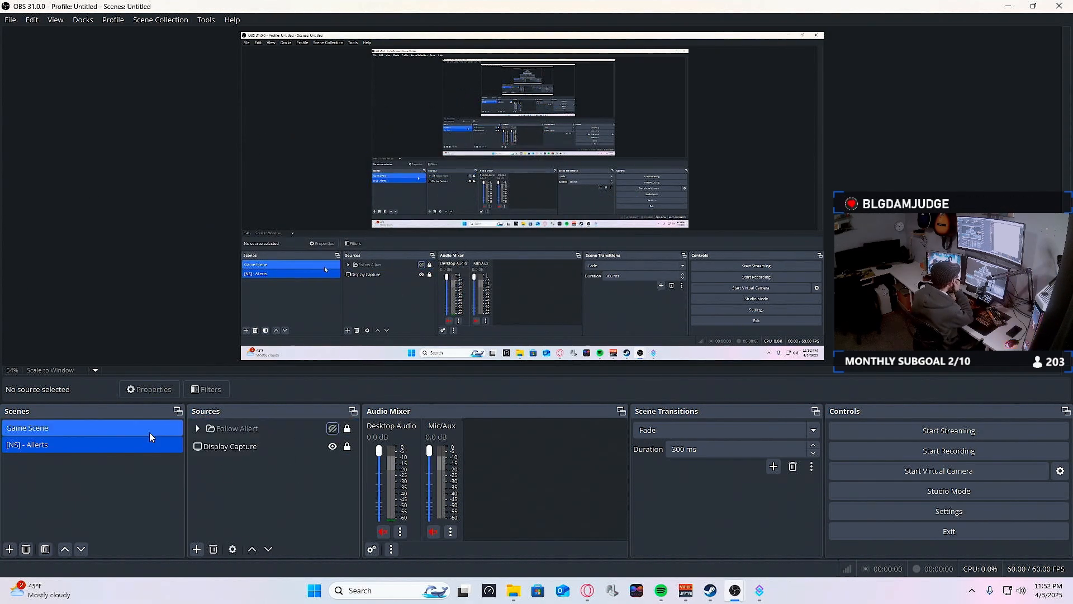
Lock the nested [NS] - Allerts source in the Game Scene, and hide the Display Capture inside the [NS] - Allerts scene.
click(134, 431)
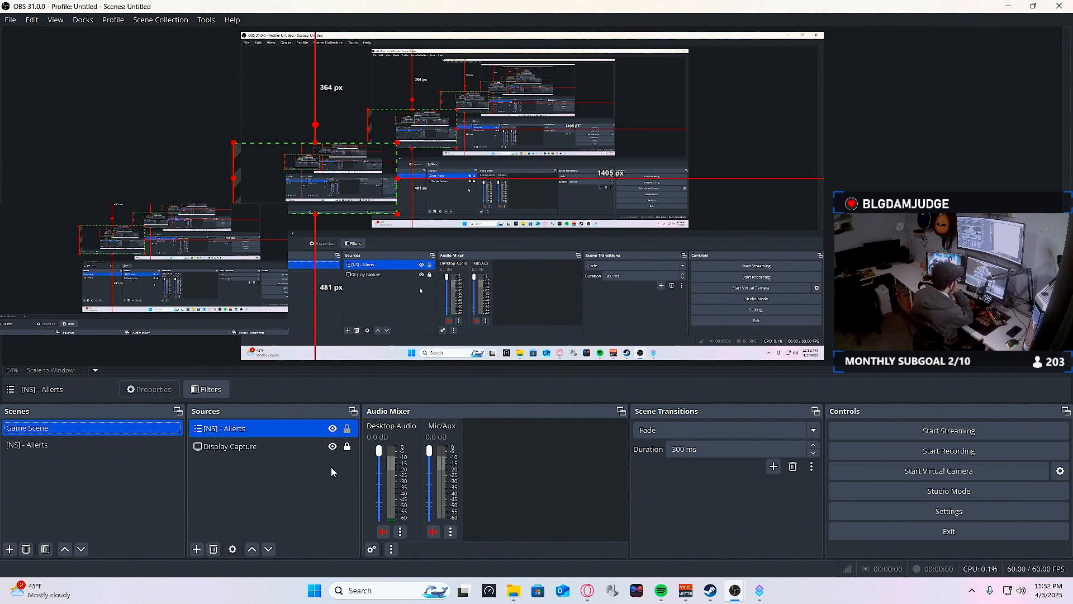
click(347, 428)
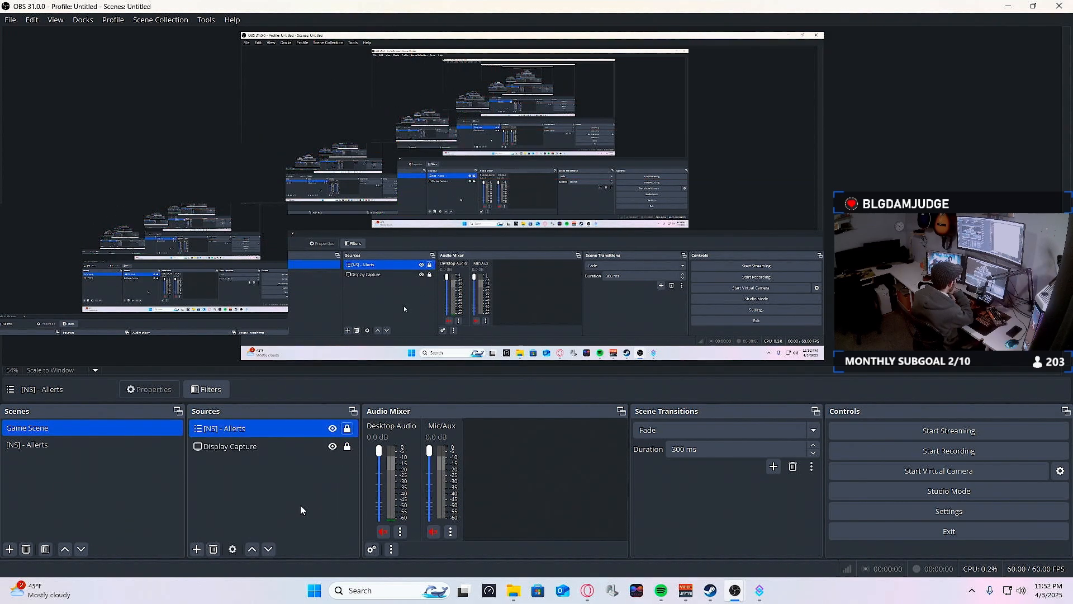
click(96, 445)
click(315, 447)
click(332, 446)
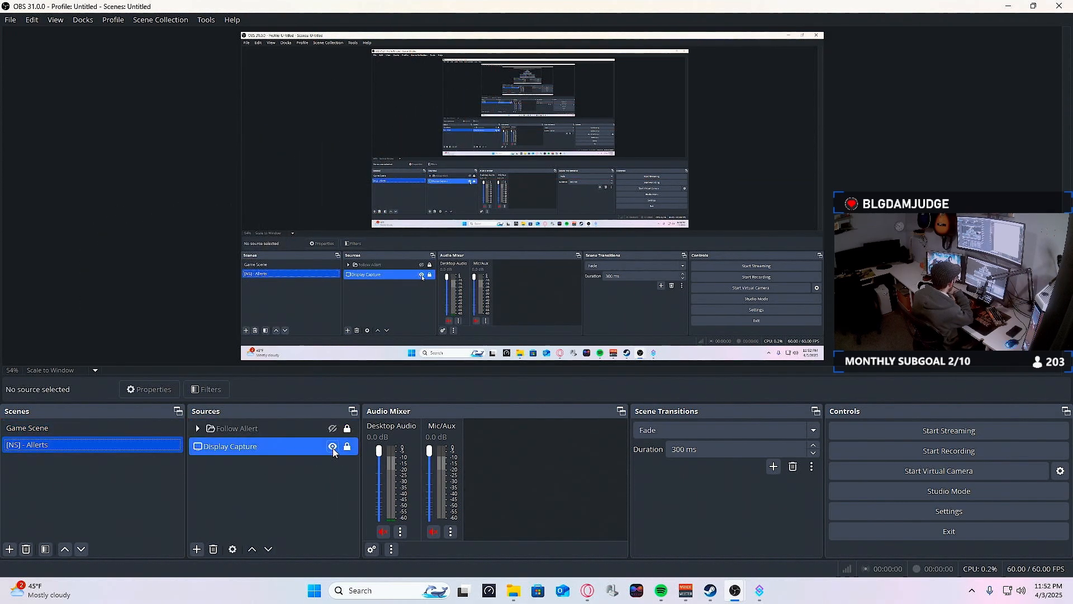
click(333, 446)
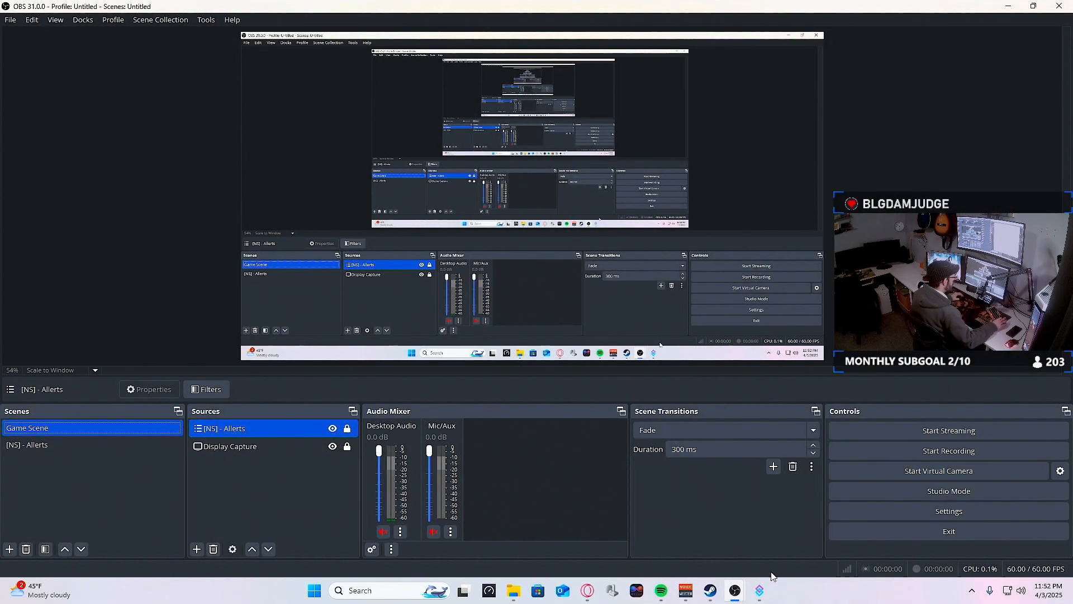
Switch to Streamer.bot and add an action named Follow Alert in a new group called Stream Allerts.
click(762, 592)
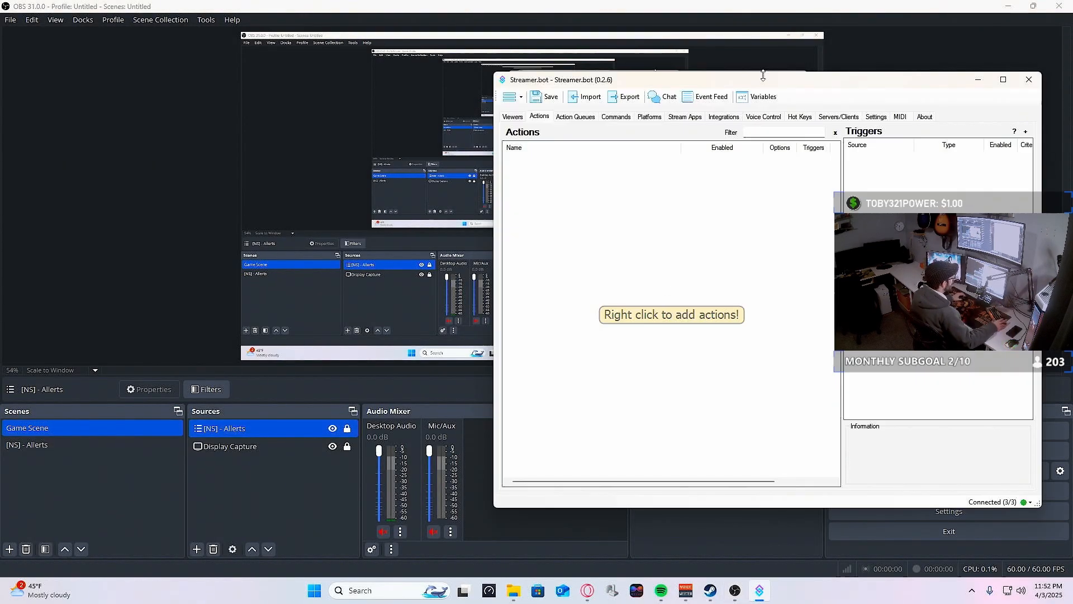
drag(770, 84, 731, 79)
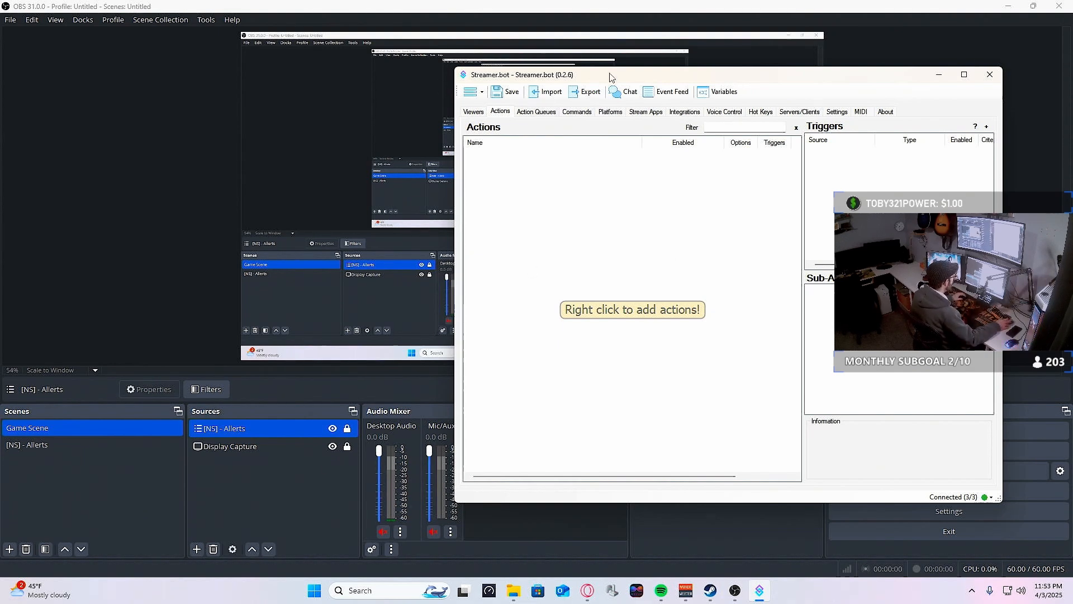
drag(609, 77, 607, 77)
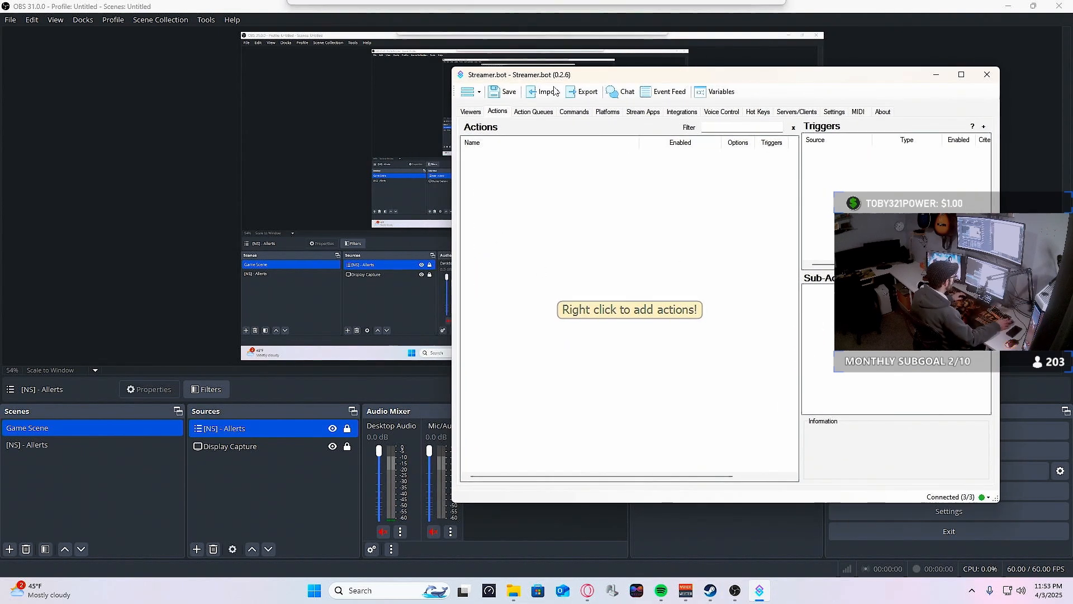
right_click(500, 182)
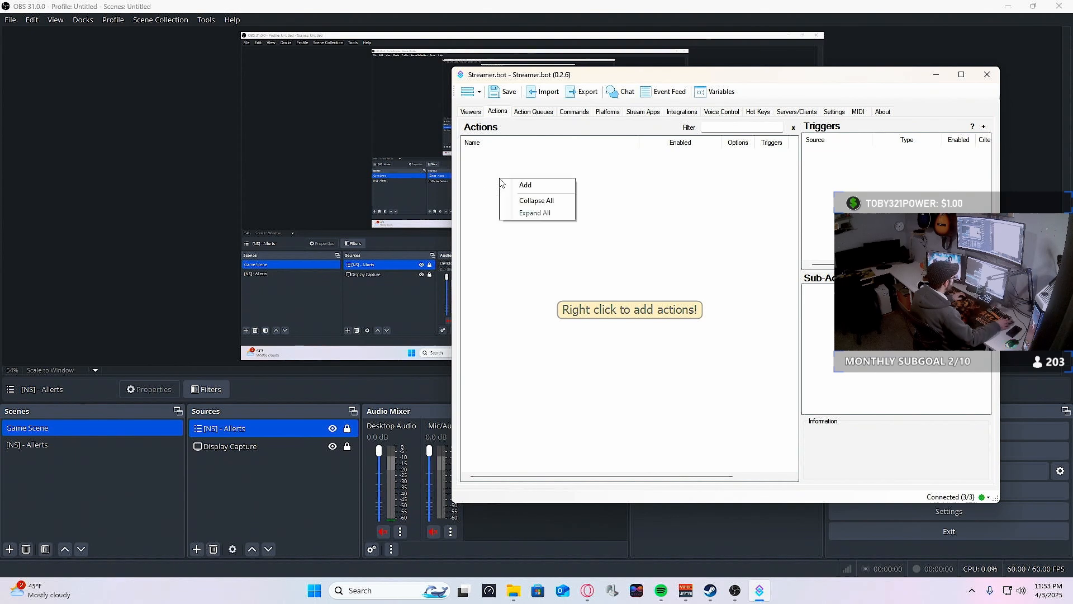
click(535, 189)
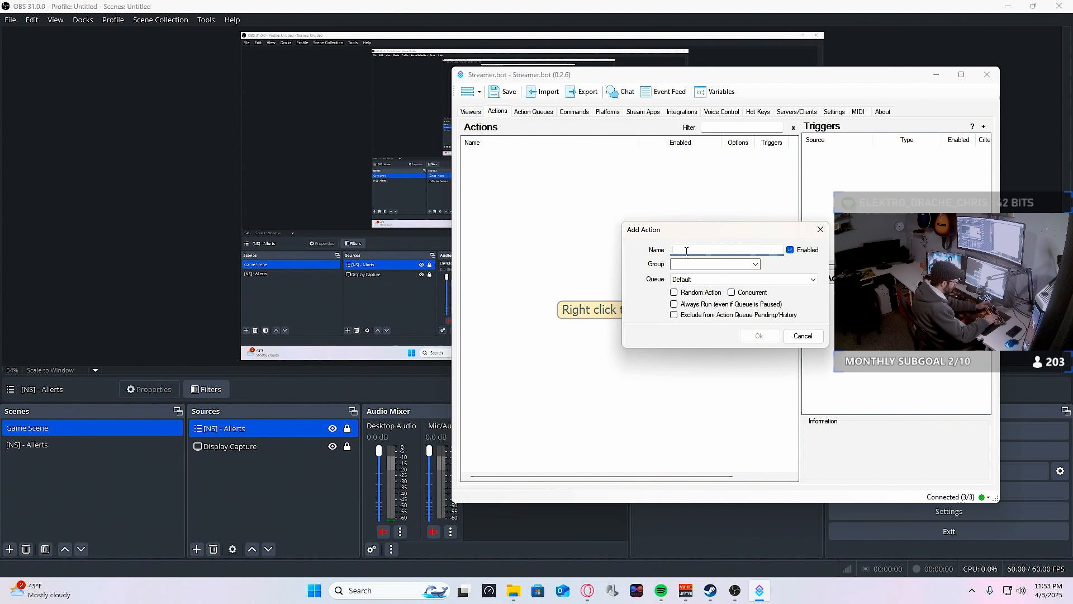
text([)
key(BackSpace)
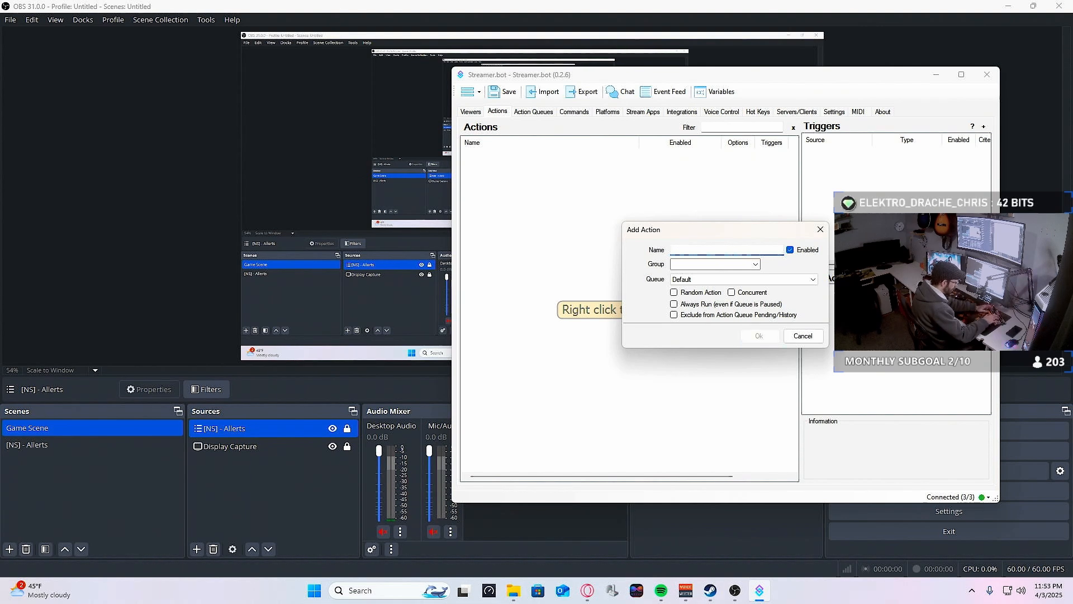
text(Follow Alert)
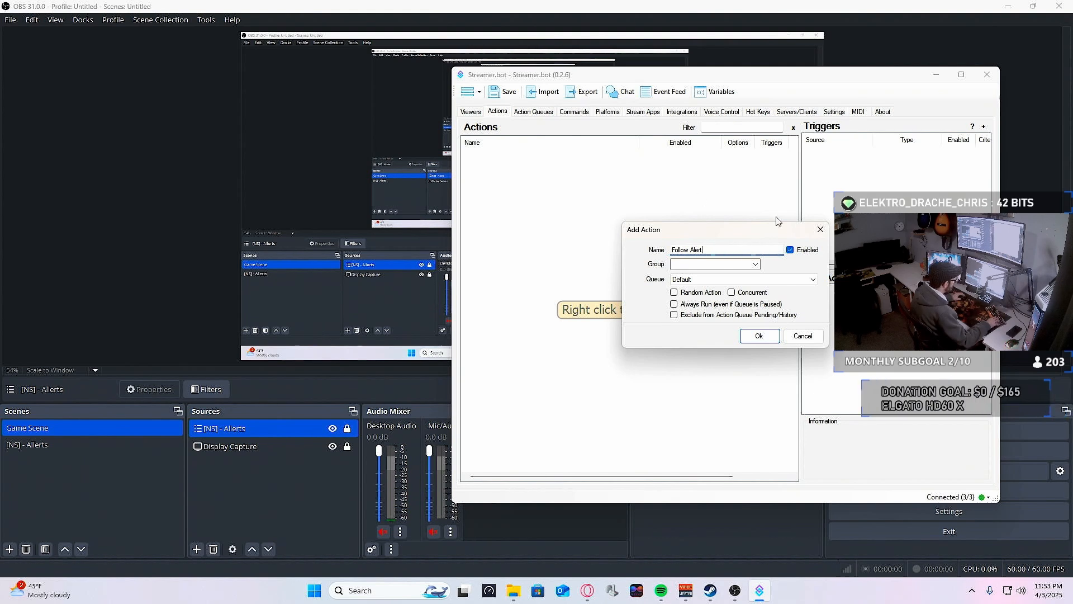
click(703, 263)
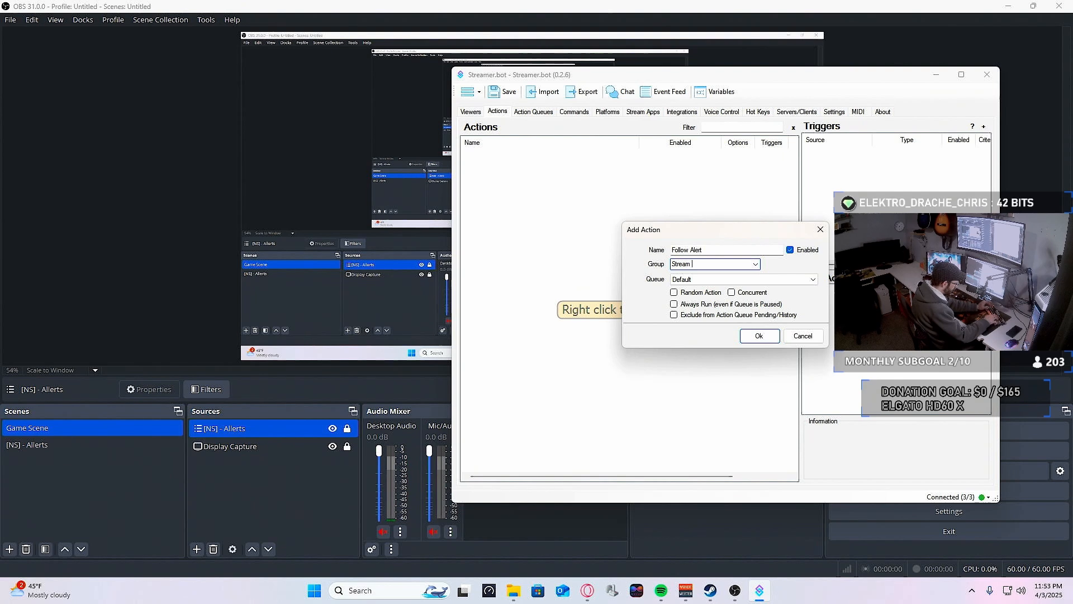
text(Stream Allerts)
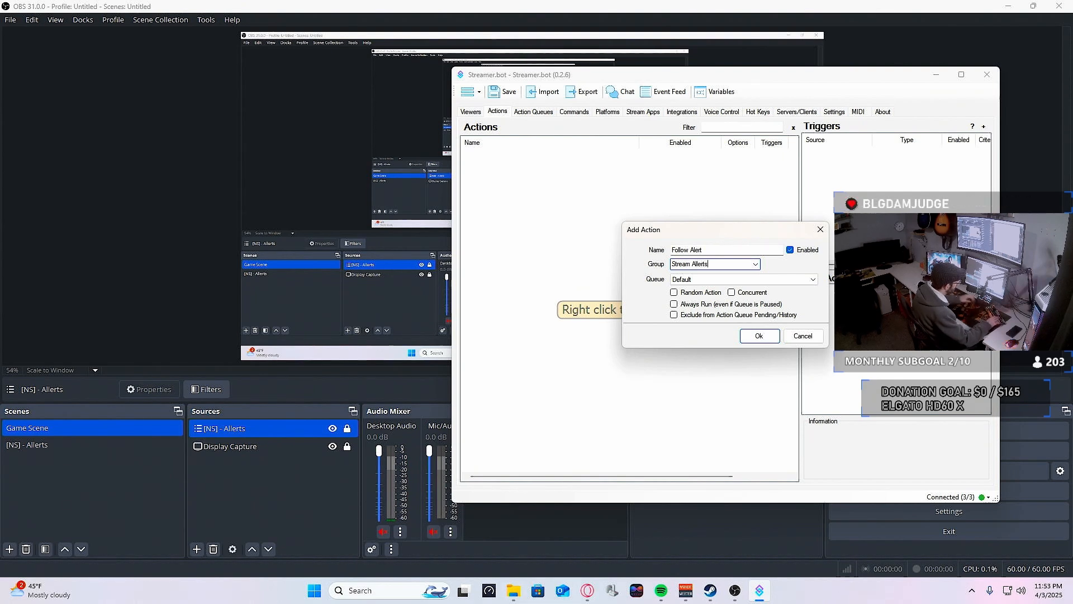
click(759, 335)
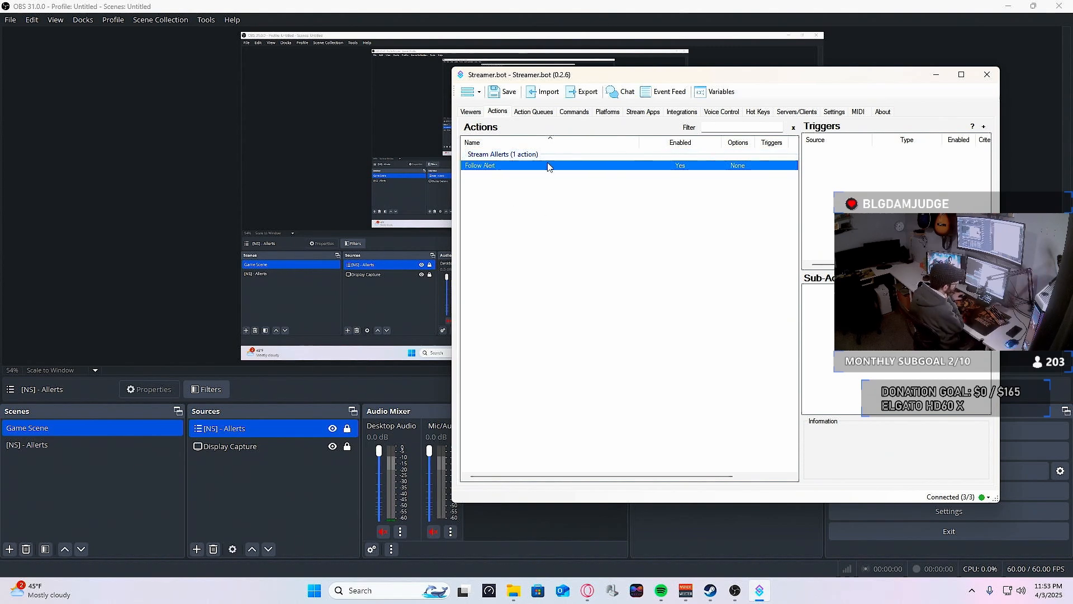
Add a Twitch channel Follow trigger to the Follow Alert action.
drag(642, 76, 630, 79)
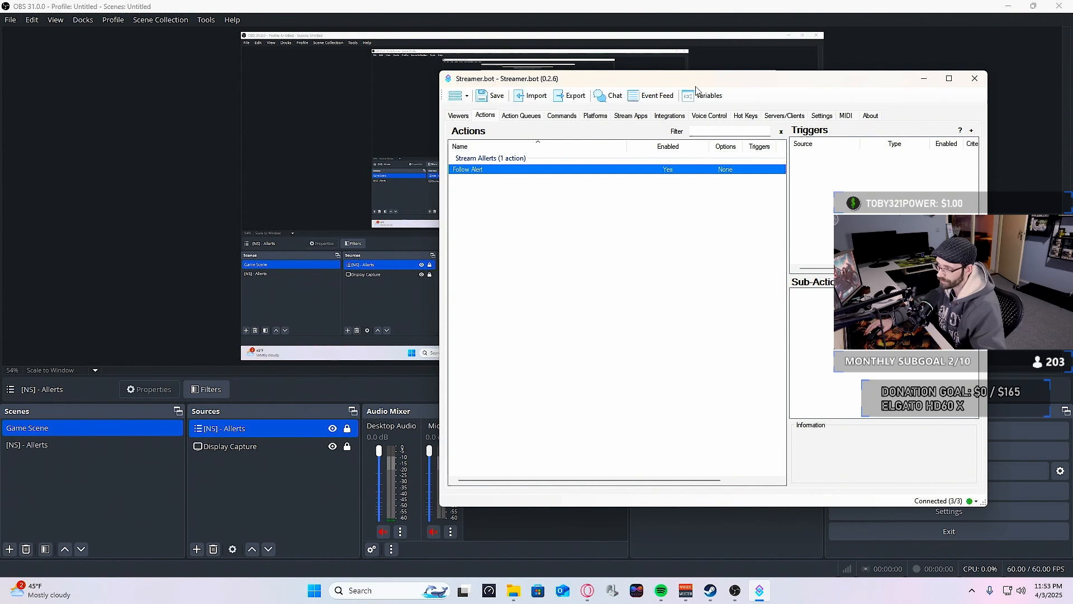
drag(698, 81, 678, 86)
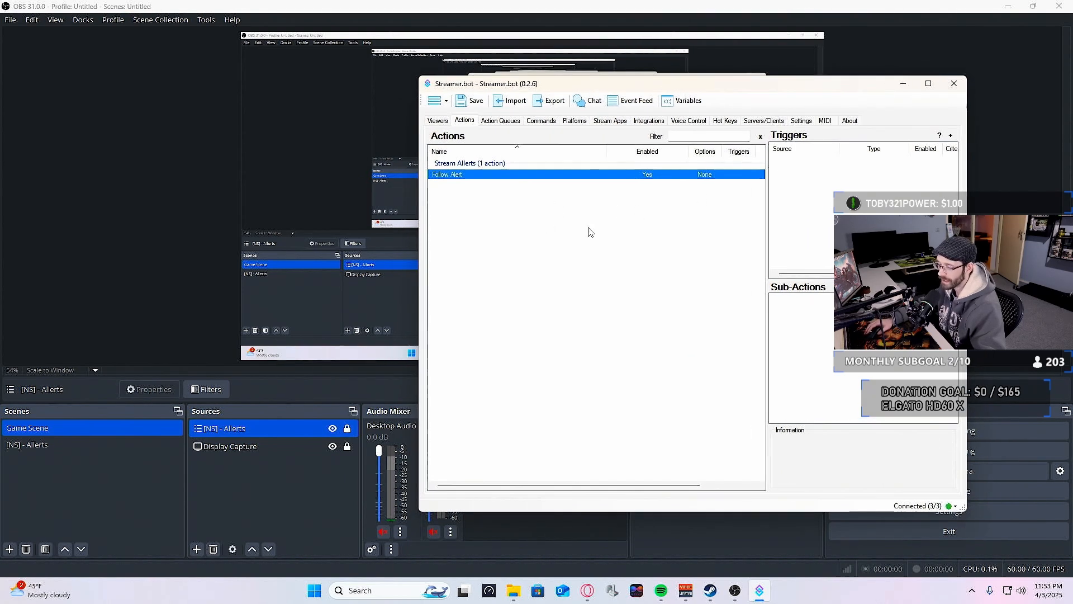
drag(678, 86, 684, 89)
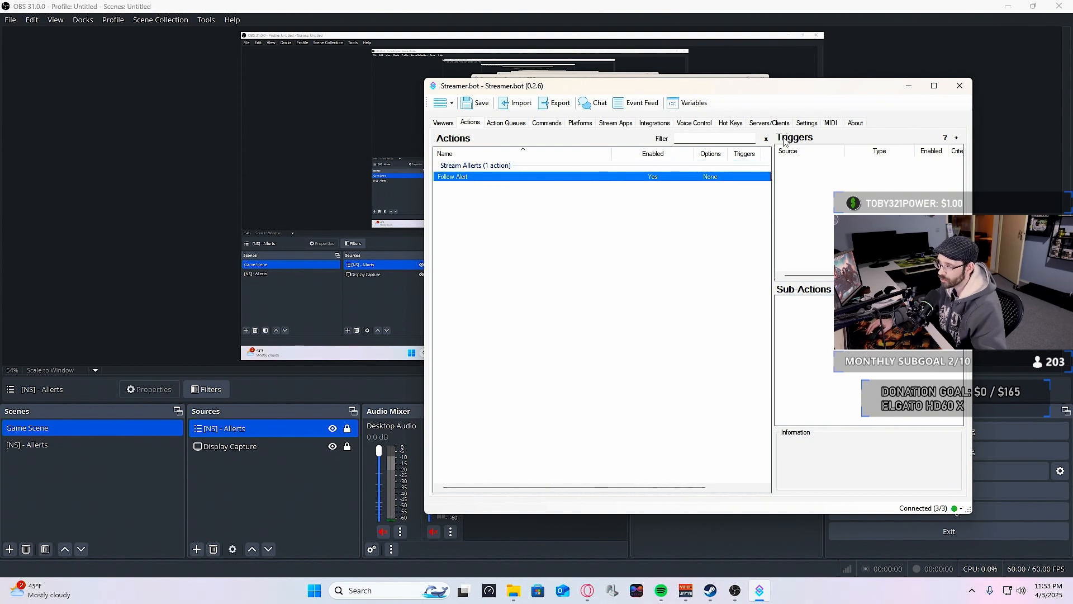
drag(829, 86, 787, 85)
right_click(778, 169)
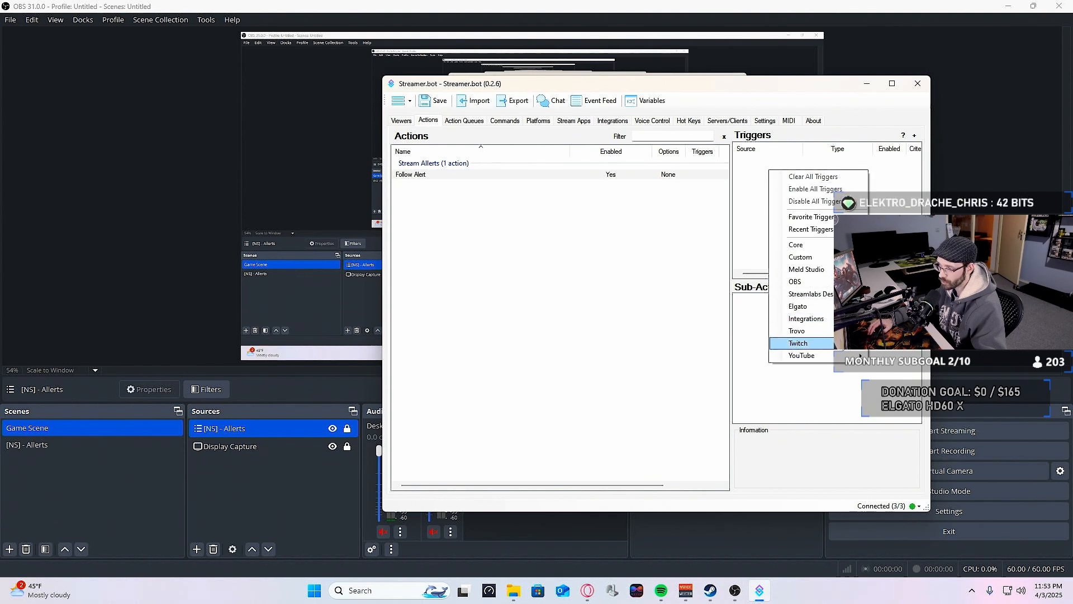
mouse_move(830, 345)
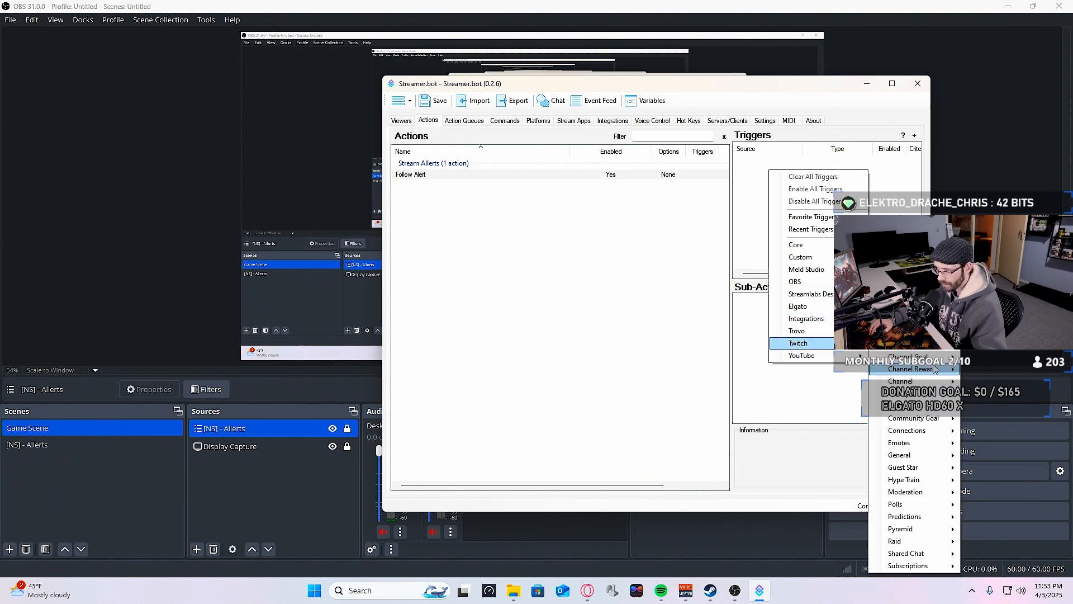
mouse_move(935, 380)
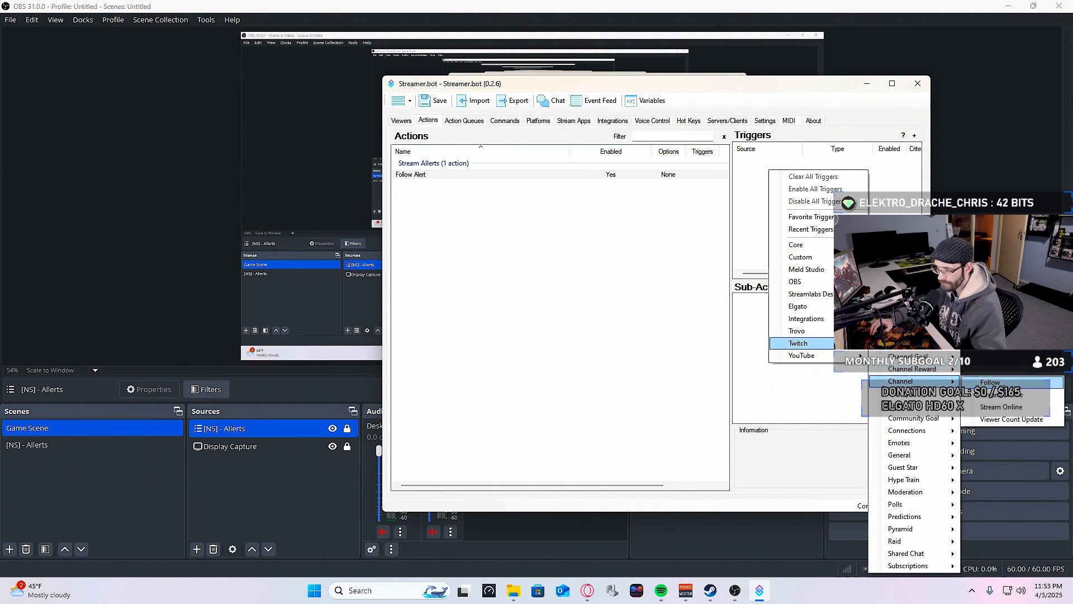
click(990, 382)
click(837, 161)
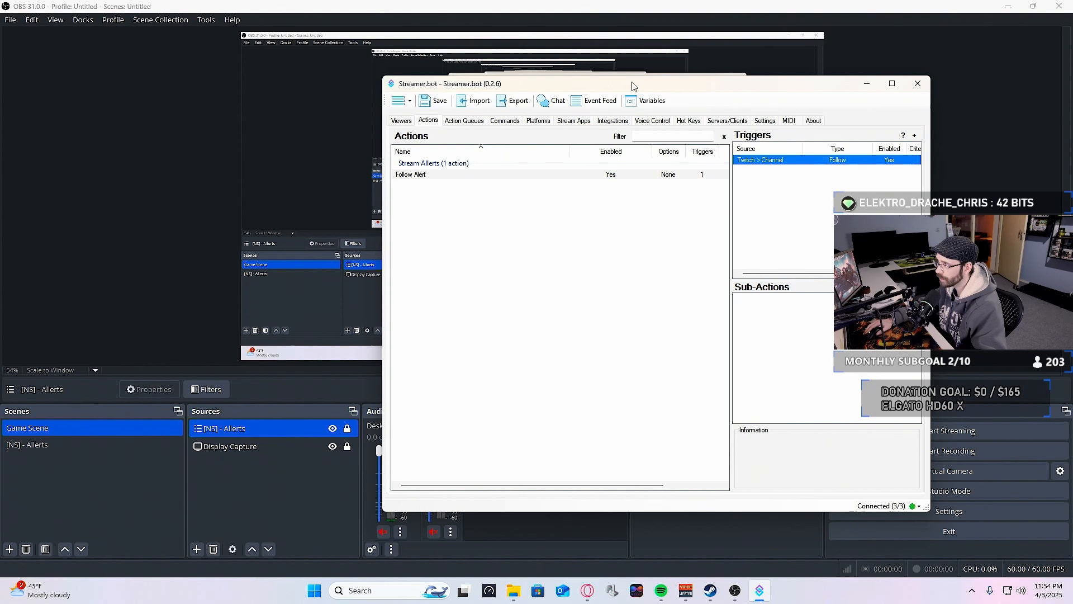
drag(634, 84, 650, 77)
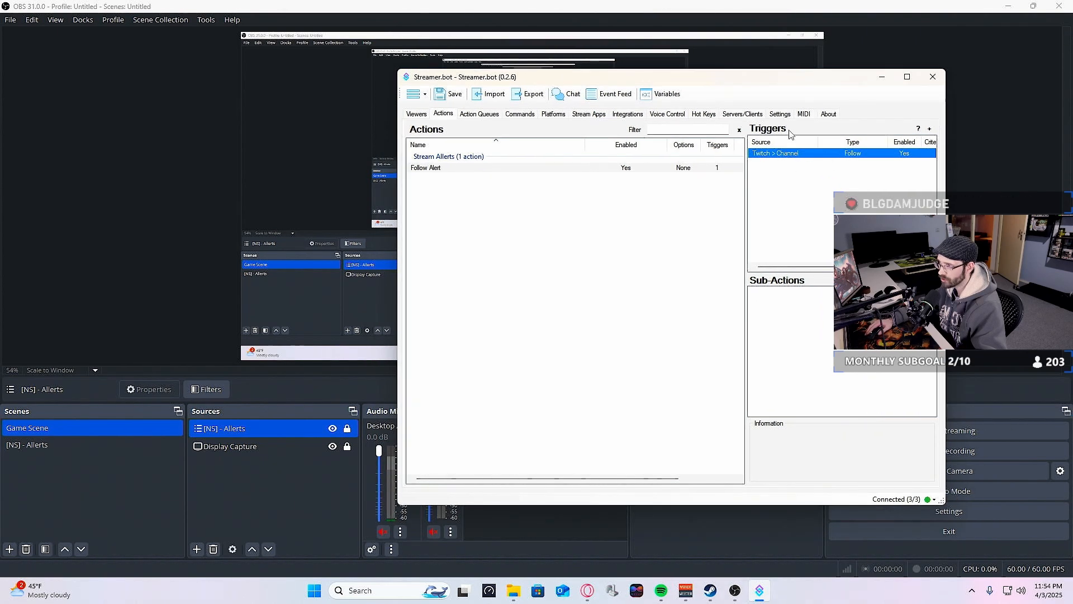
drag(753, 81, 738, 86)
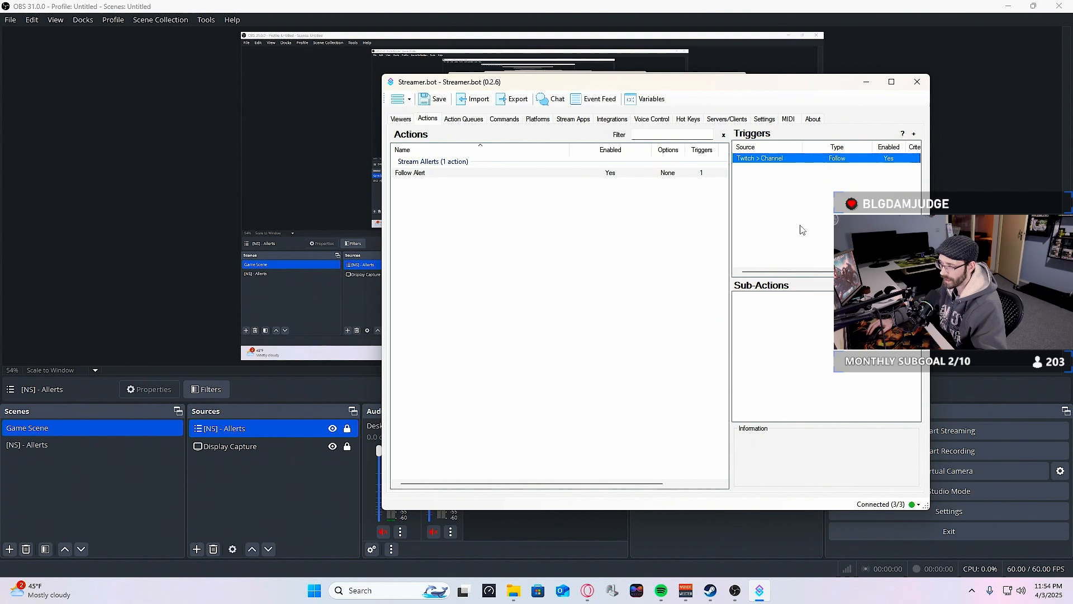
Delete the Twitch channel Follow trigger from the Follow Alert action.
right_click(784, 303)
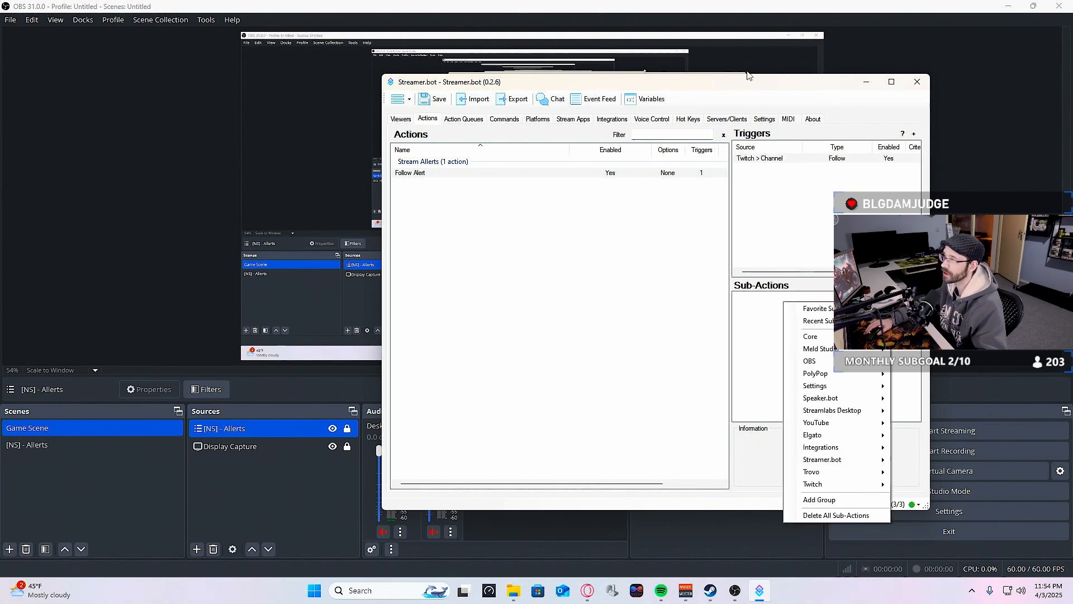
click(794, 161)
key(Delete)
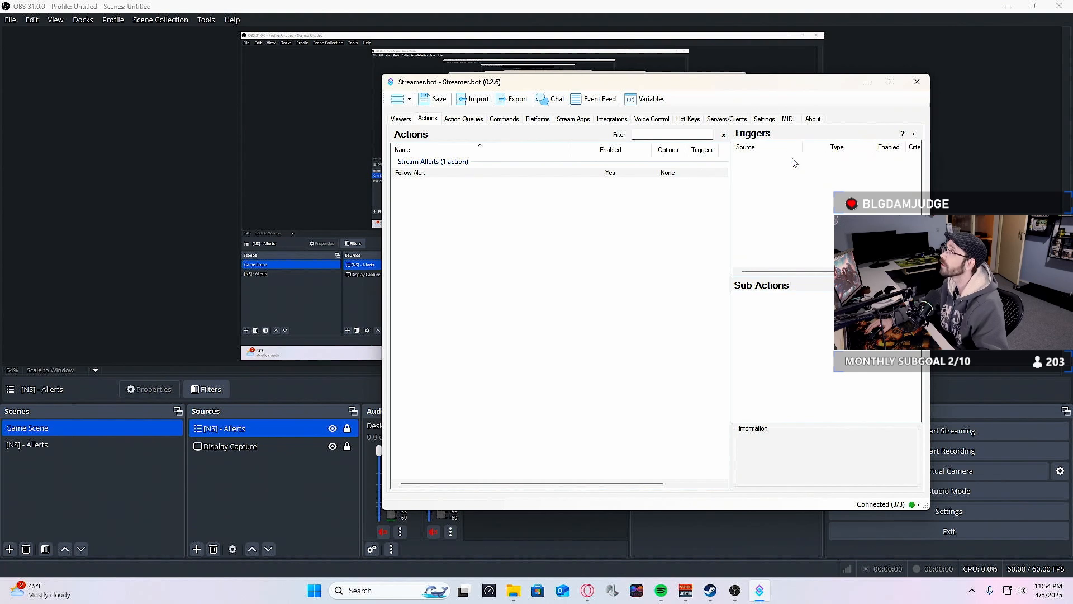
Reposition the Streamer.bot window at the screen's upper-left corner and enlarge it to widen the triggers and sub-actions areas.
drag(774, 91, 501, 87)
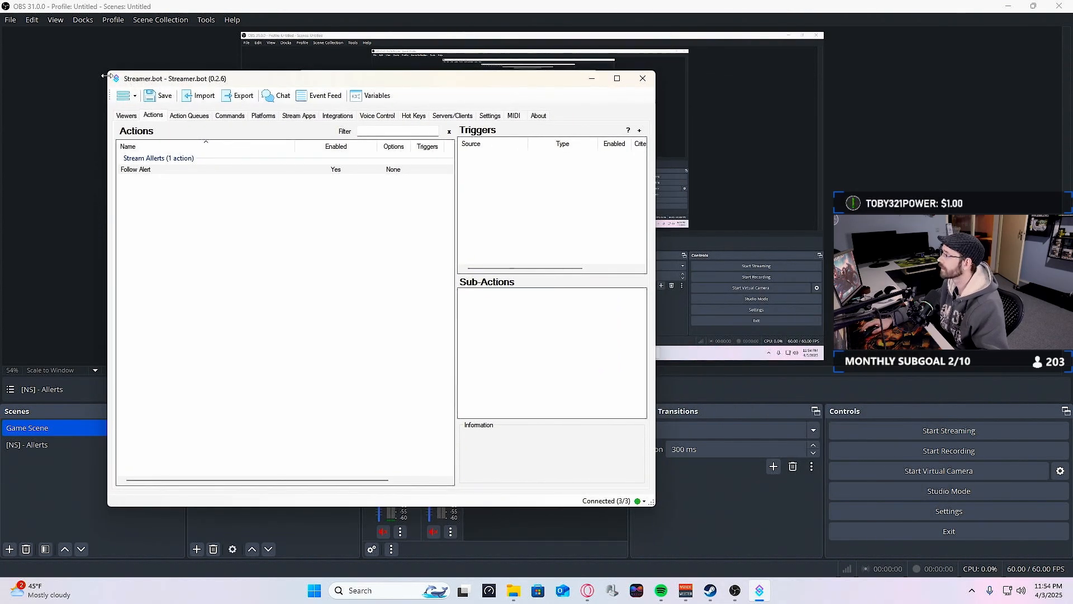
drag(105, 71, 8, 7)
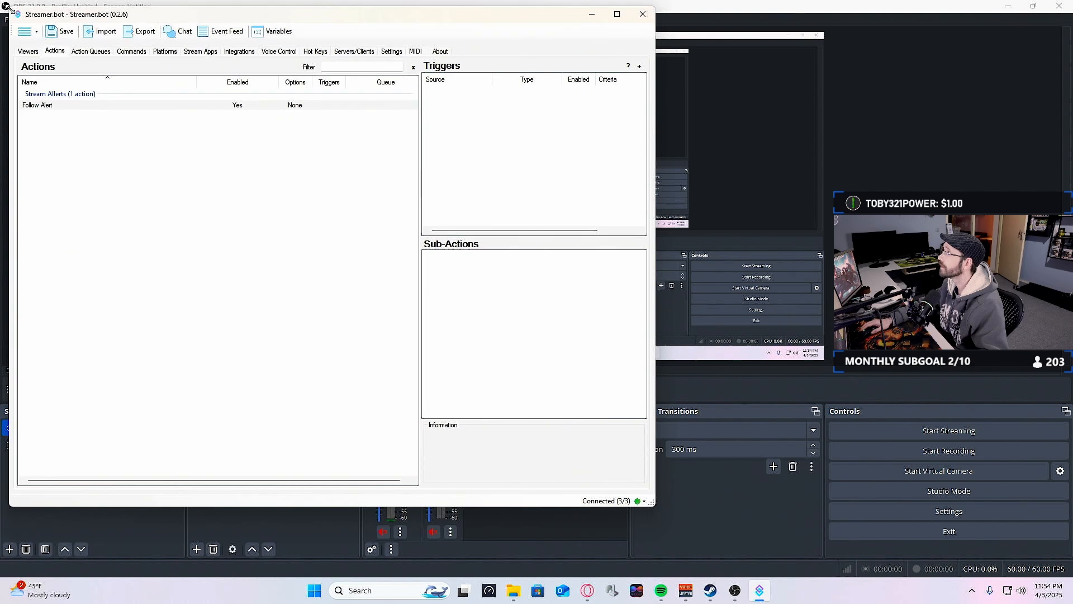
drag(651, 502, 786, 562)
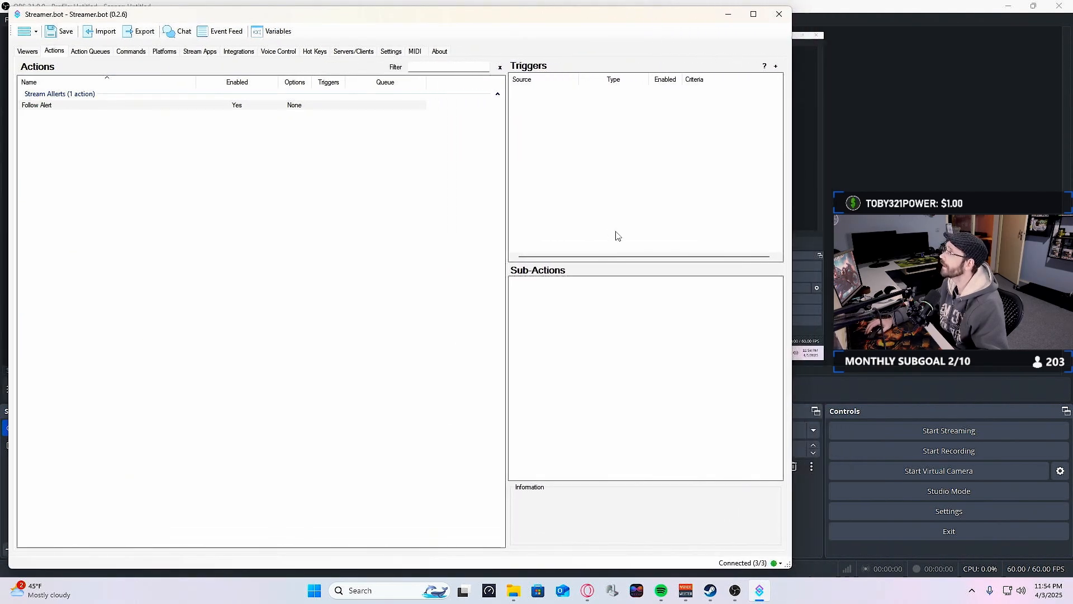
Add the Twitch channel Follow trigger back to the Follow Alert action and select it.
right_click(559, 105)
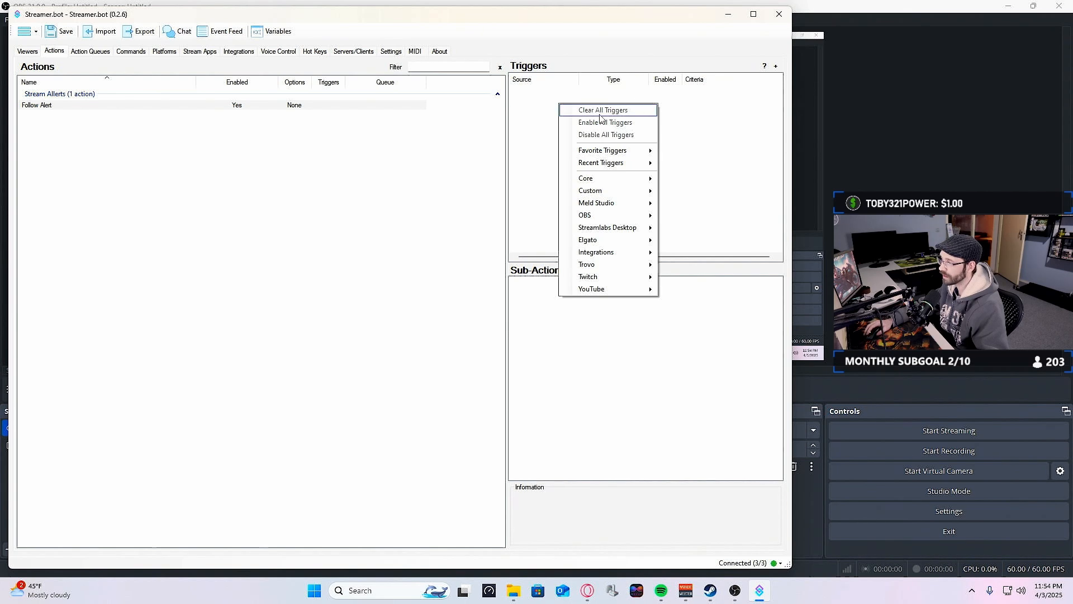
mouse_move(608, 281)
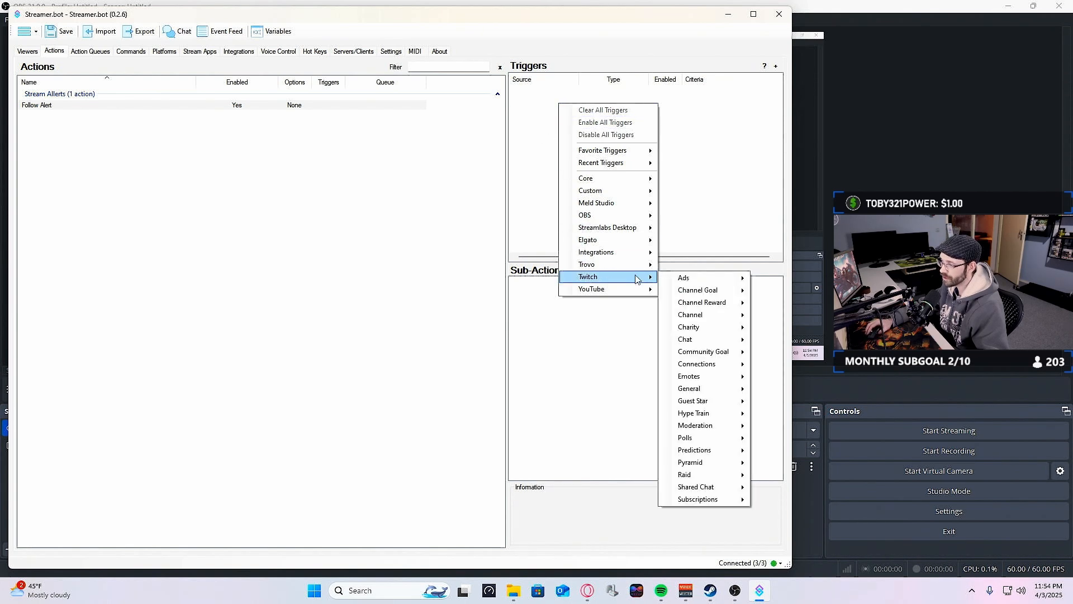
mouse_move(704, 317)
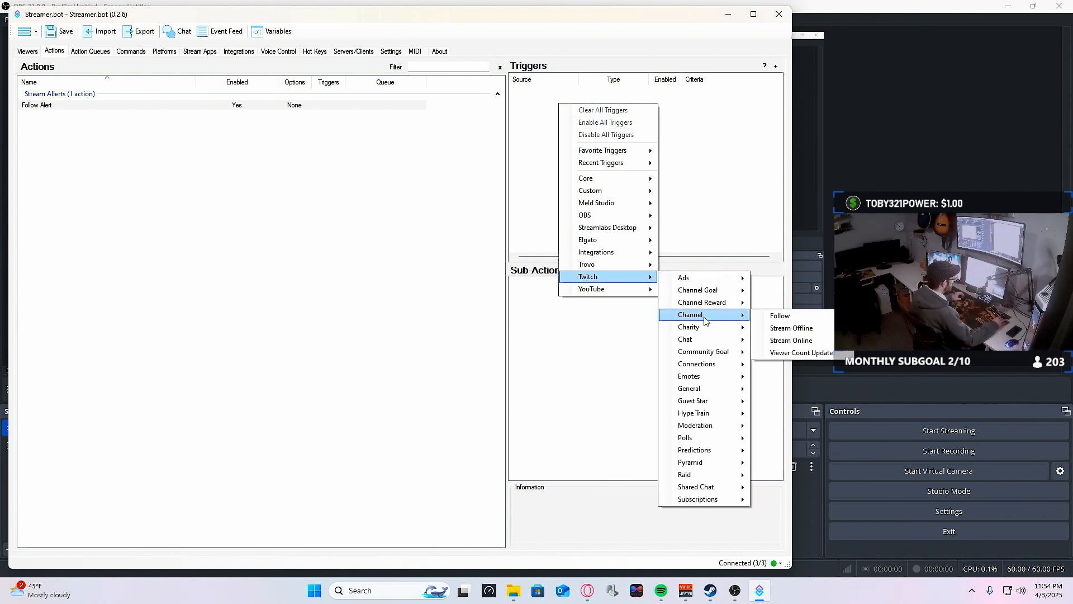
click(813, 319)
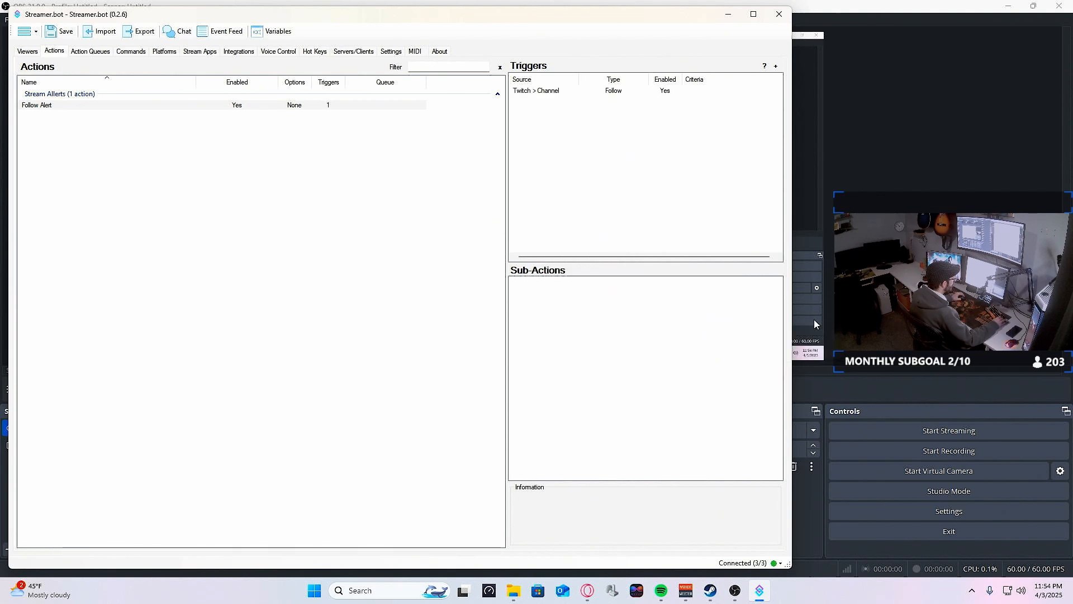
click(610, 93)
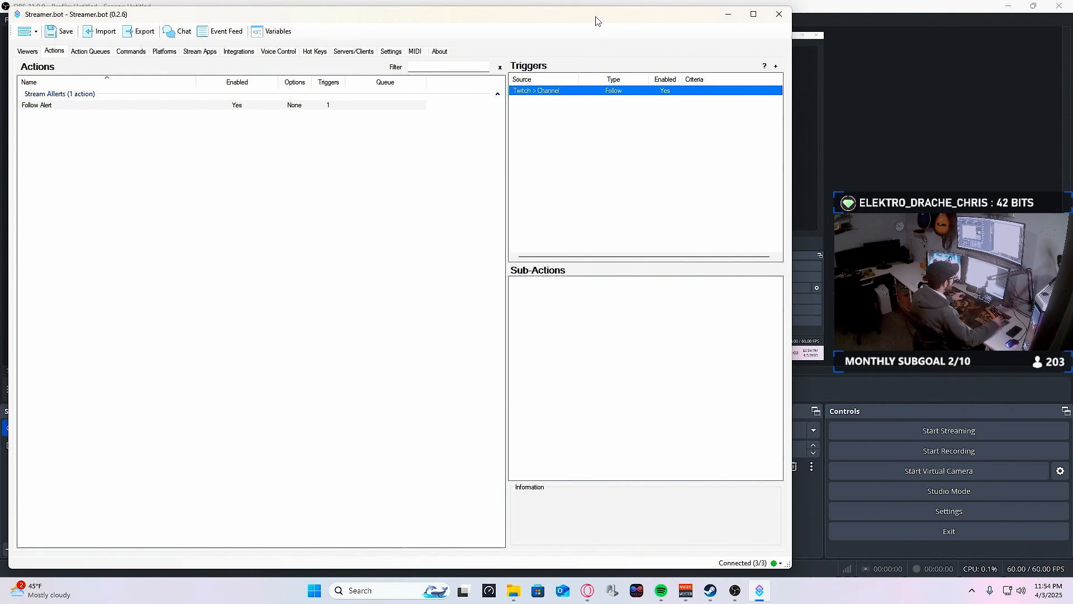
Move the Streamer.bot window off OBS, view the [NS] - Allerts scene and return to the Game Scene.
drag(595, 20, 0, 112)
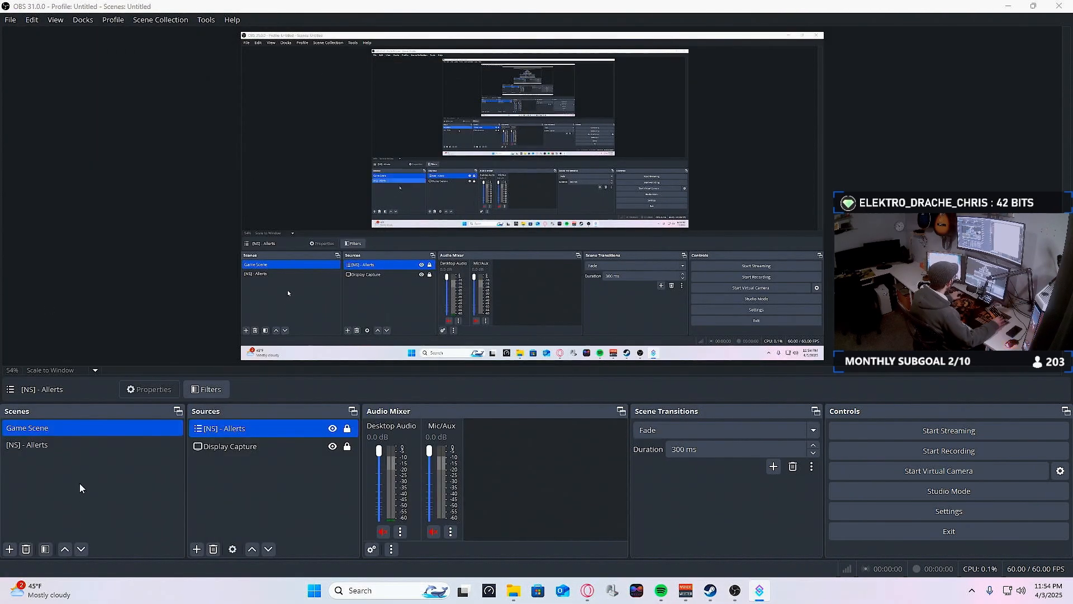
click(84, 445)
click(84, 428)
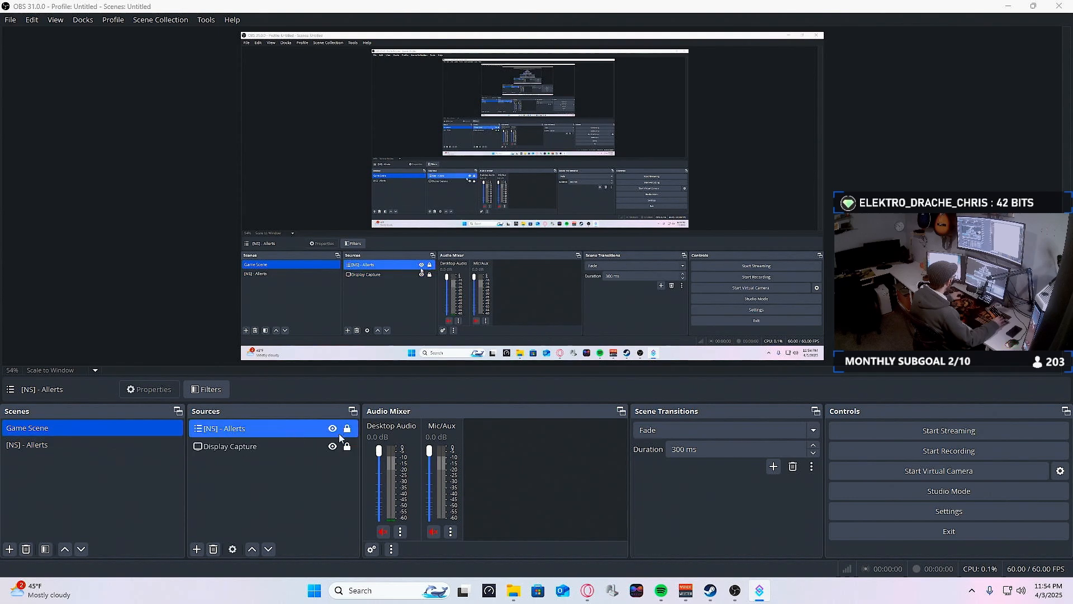
View the [NS] - Allerts scene and return to the Game Scene.
click(84, 444)
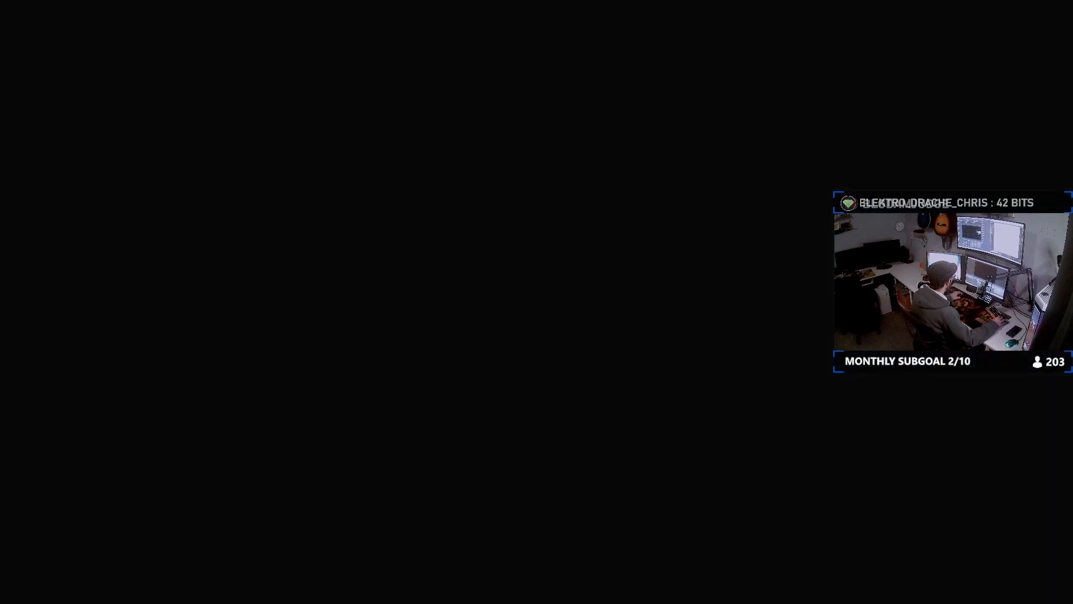
click(89, 428)
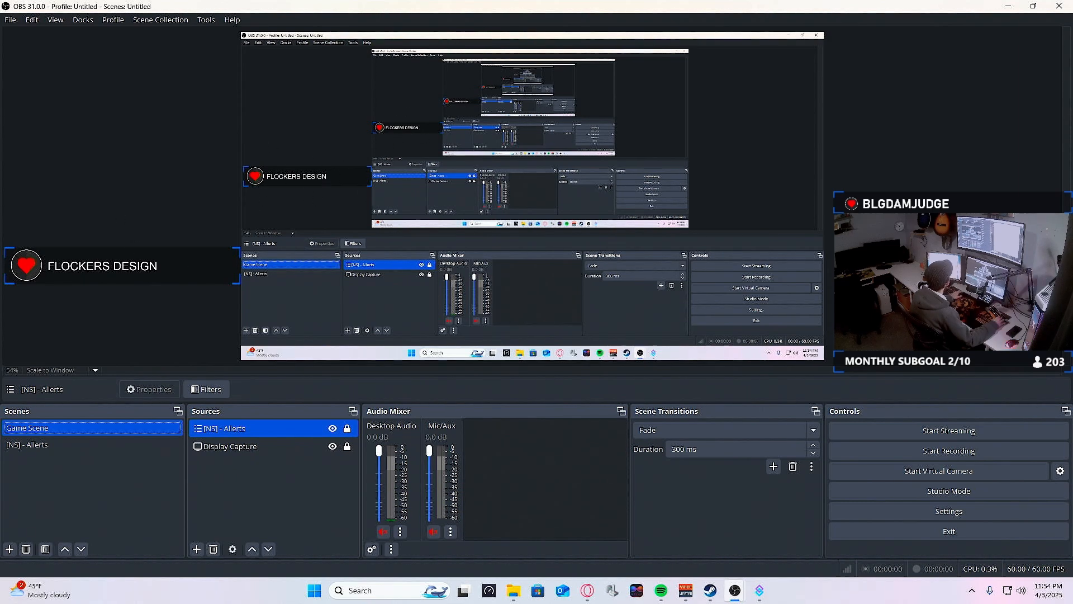
Switch to Streamer.bot, un-maximize its window and place it over OBS.
click(759, 590)
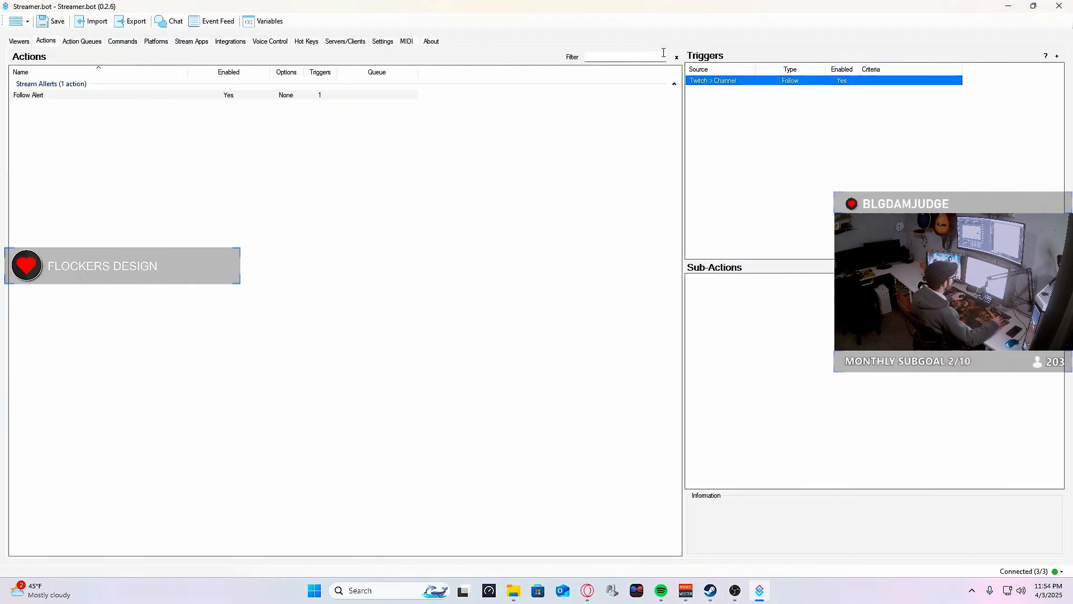
drag(690, 17, 682, 38)
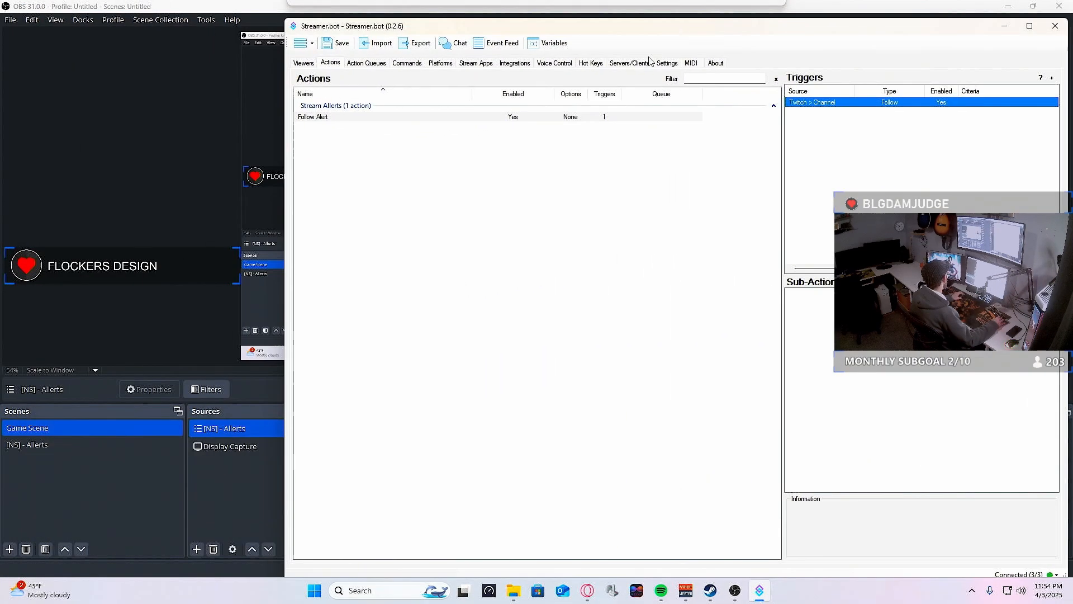
click(242, 448)
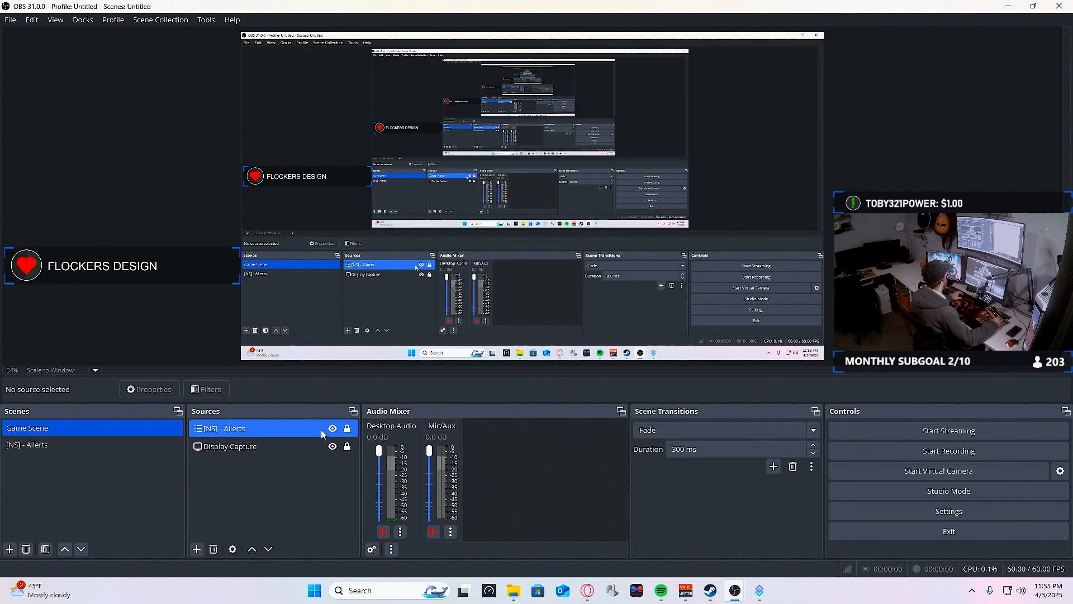
click(760, 593)
drag(787, 32, 525, 16)
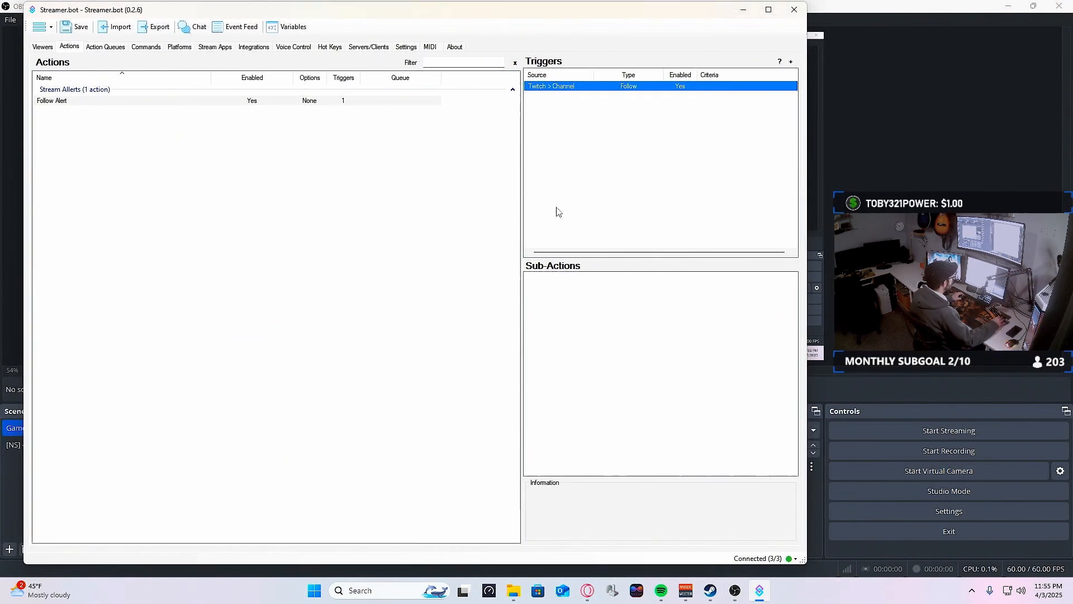
Add a Twitch Get User Info for Target sub-action to the Follow Alert action, with User as the source type.
right_click(555, 292)
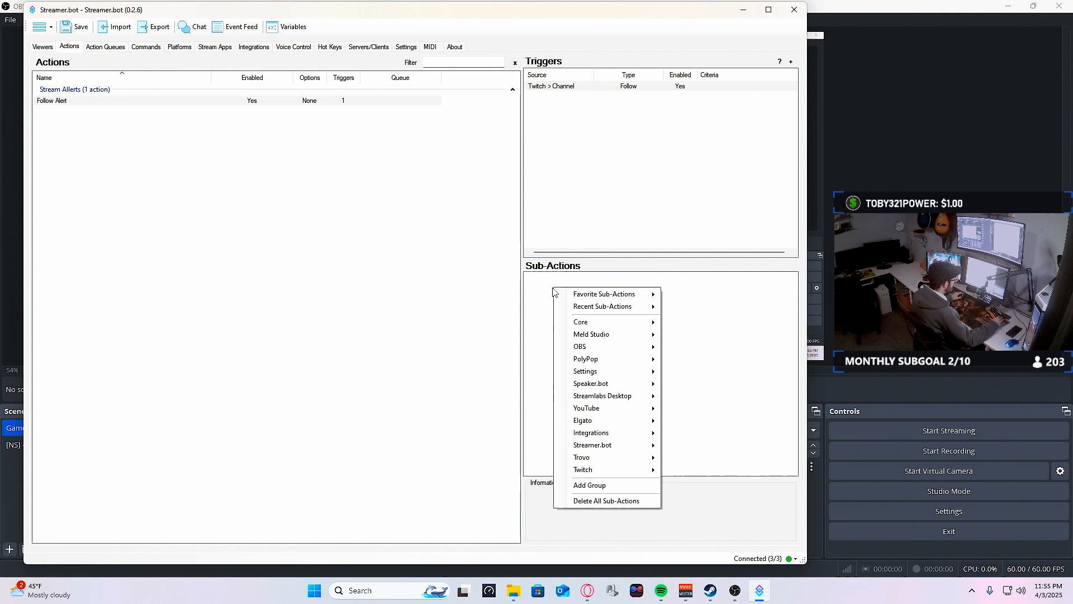
mouse_move(633, 475)
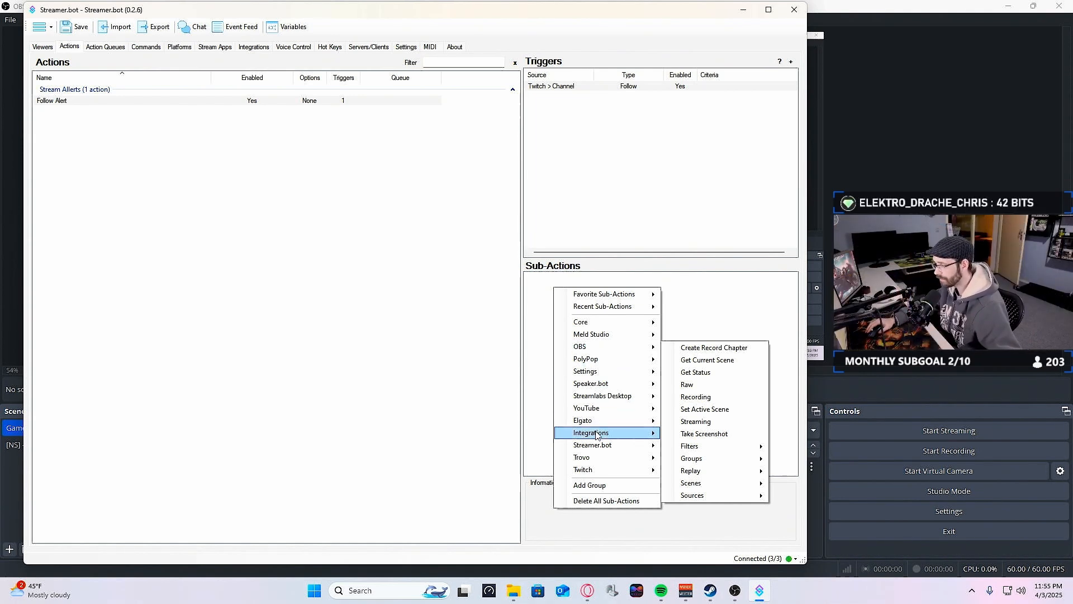
mouse_move(600, 472)
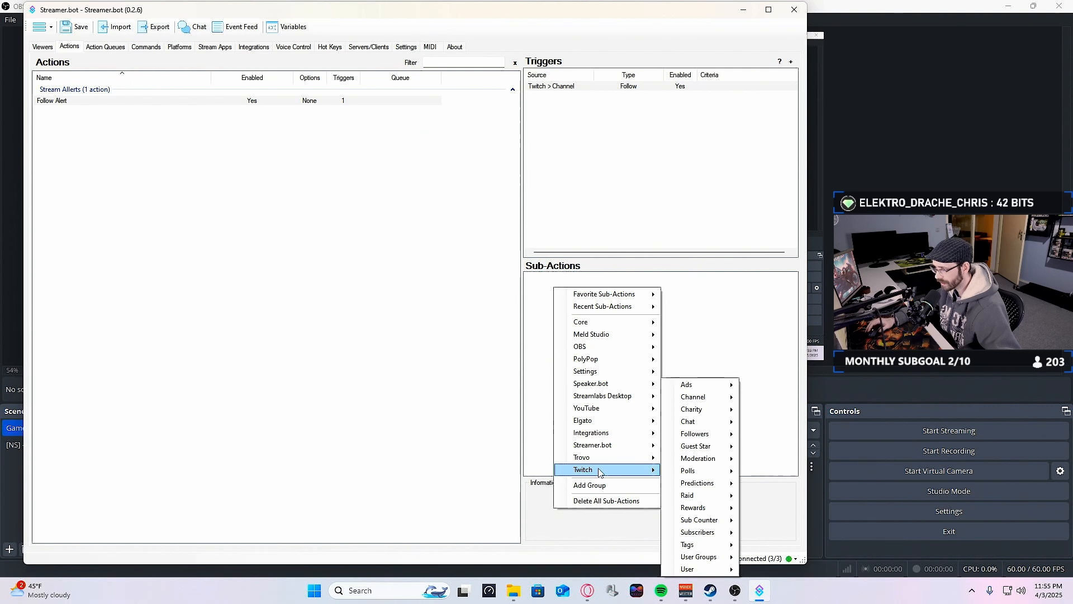
mouse_move(673, 574)
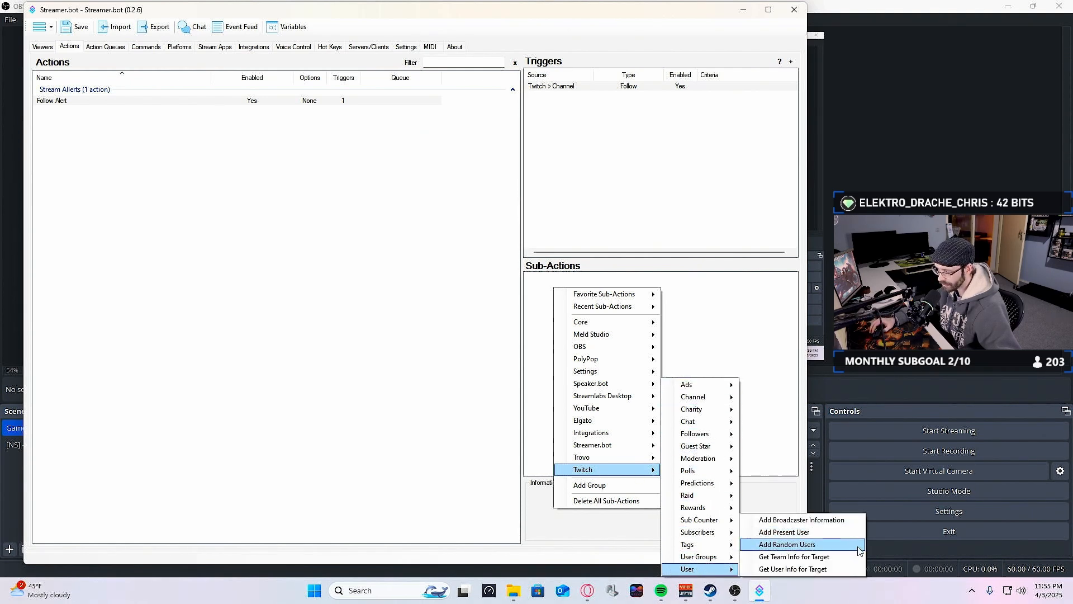
click(798, 569)
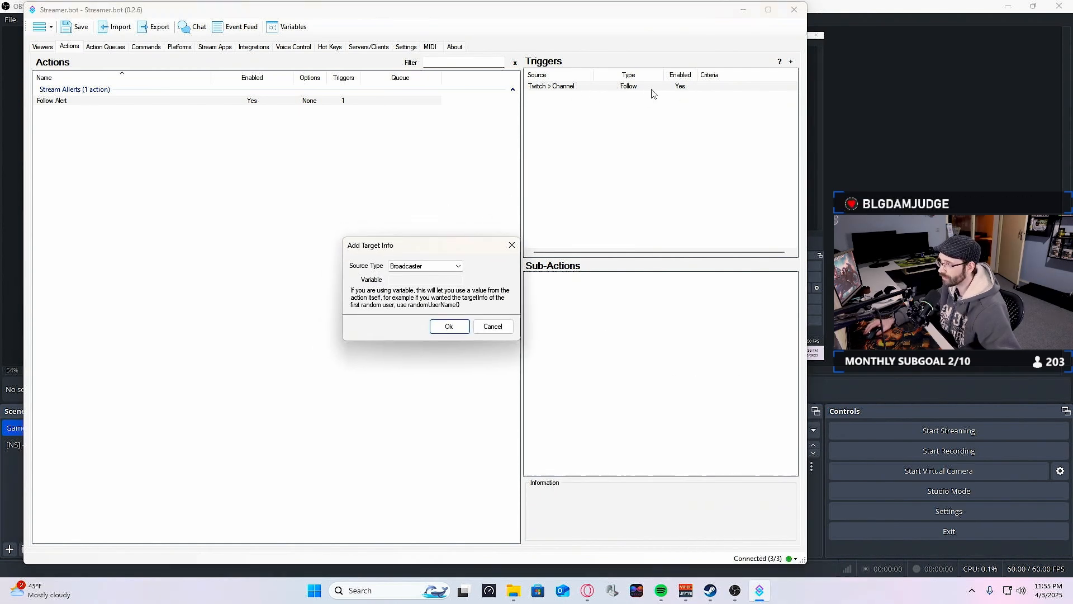
click(447, 266)
click(473, 252)
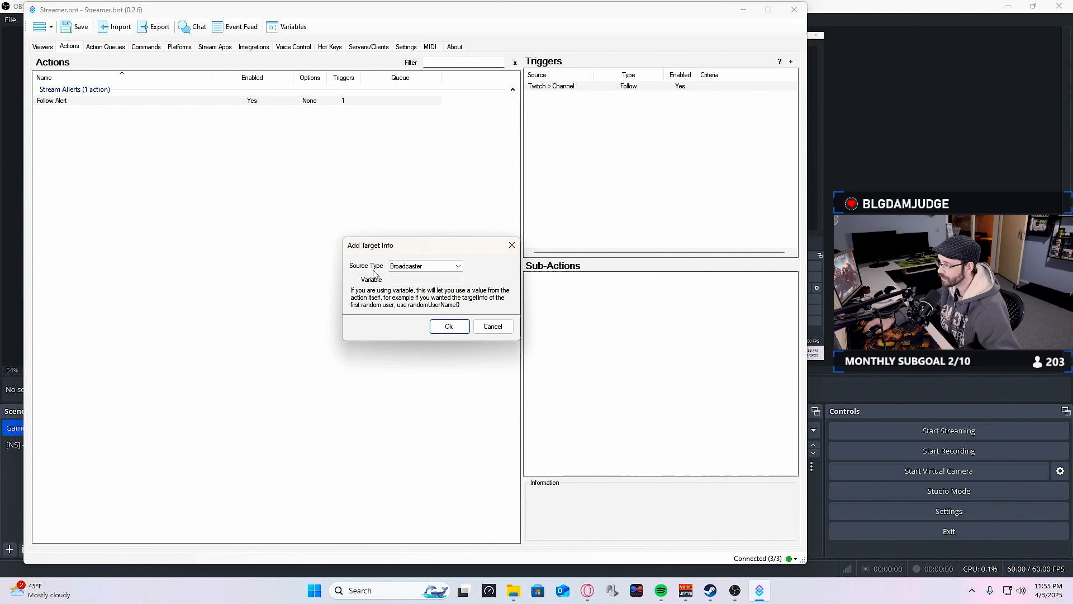
click(445, 266)
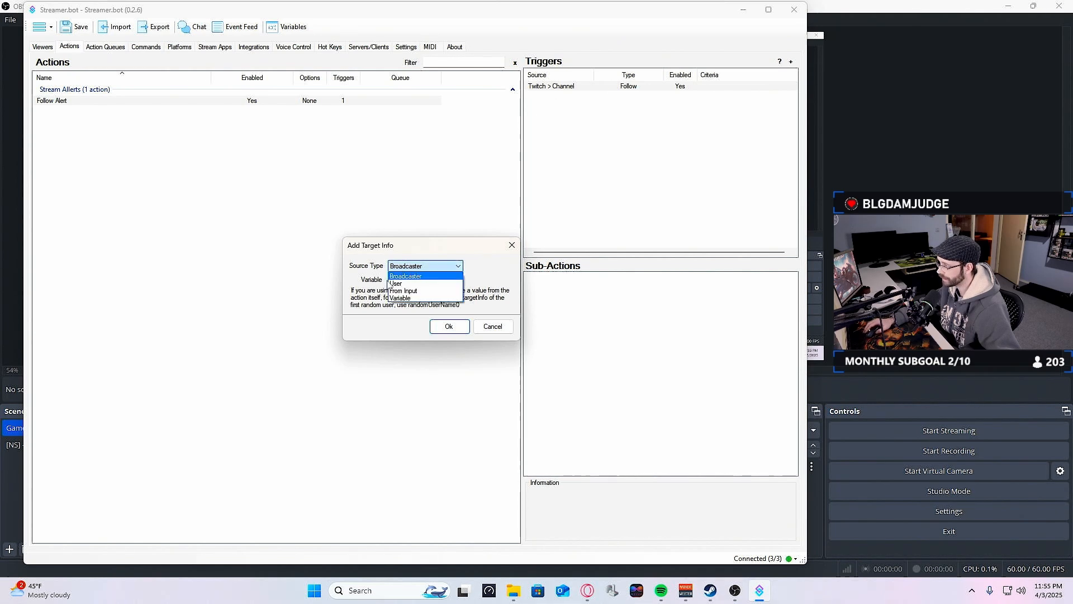
click(397, 284)
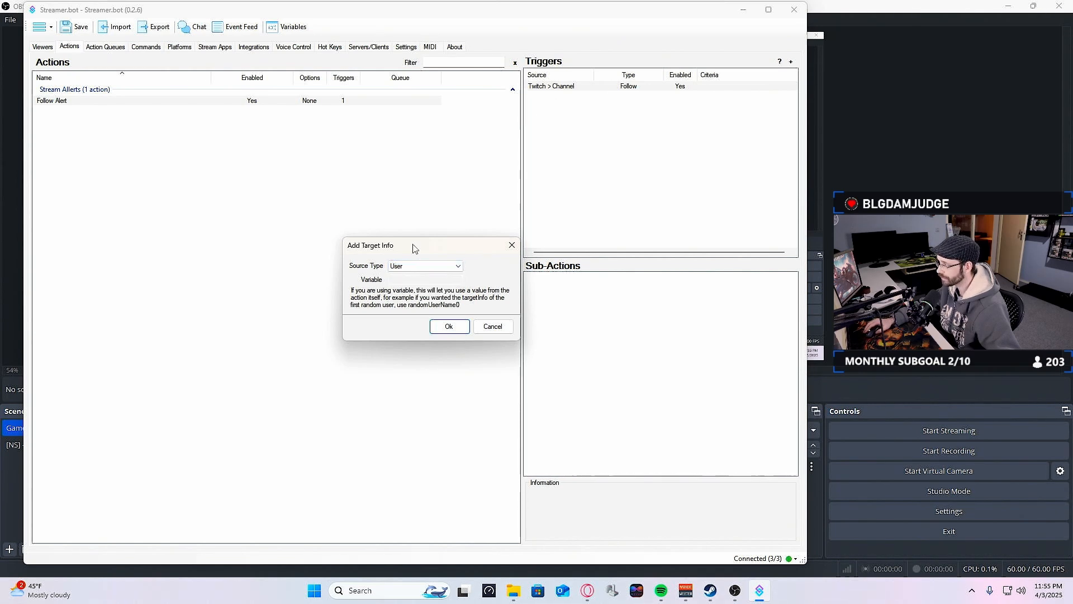
drag(412, 246, 417, 216)
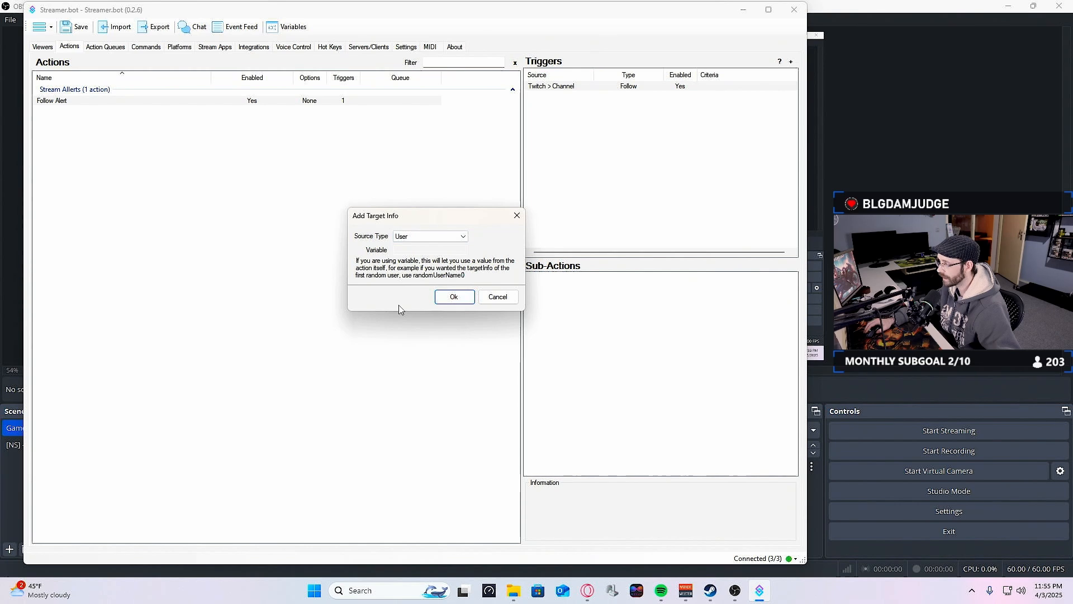
click(452, 296)
click(584, 277)
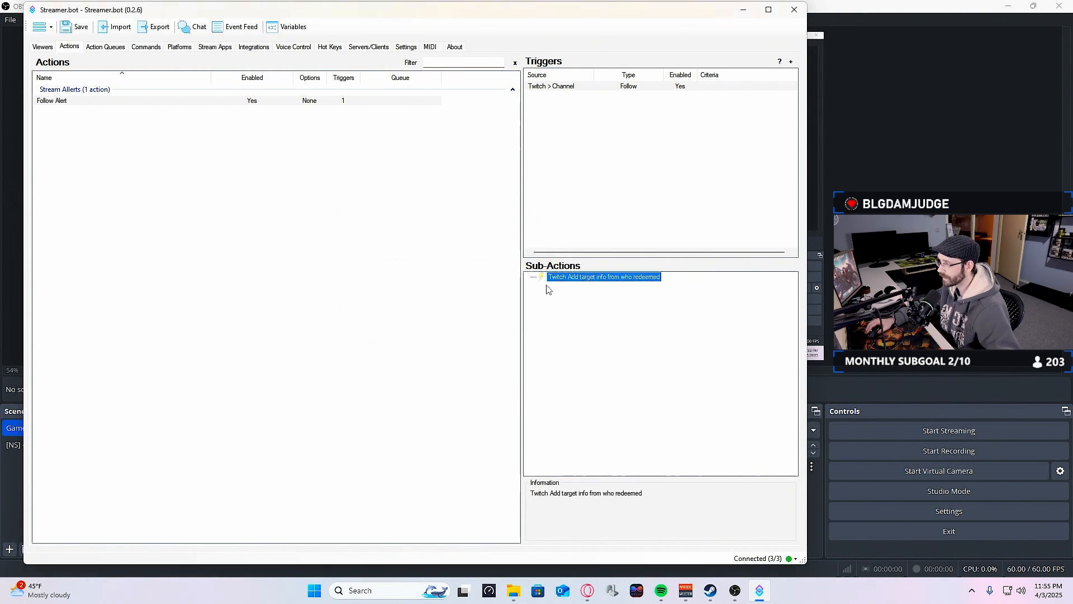
Start an OBS Set GDI Text sub-action for the Follow Alert action.
right_click(589, 322)
click(552, 301)
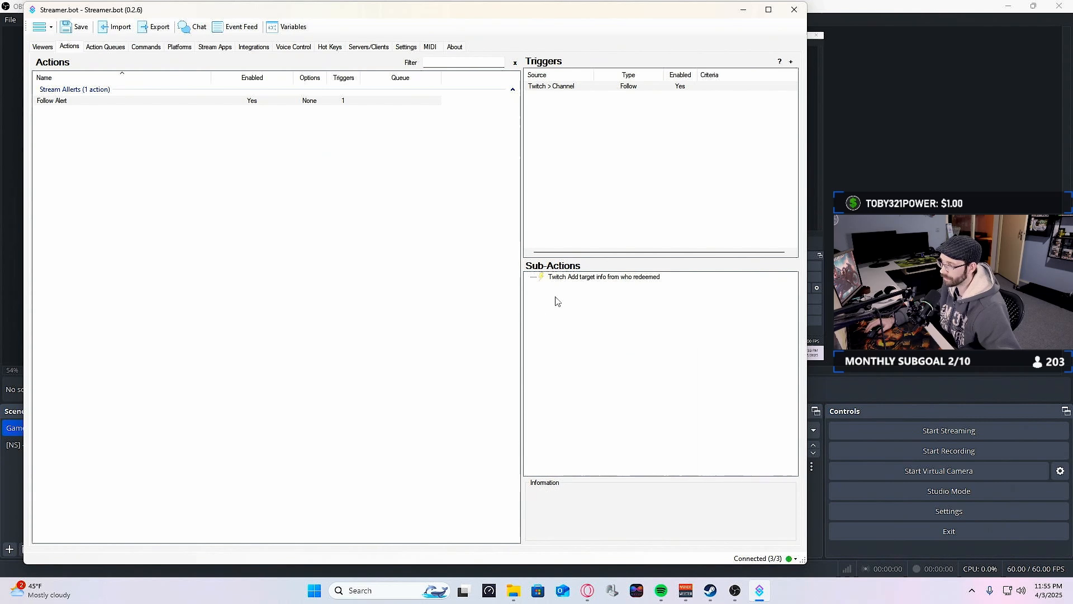
drag(589, 17, 498, 19)
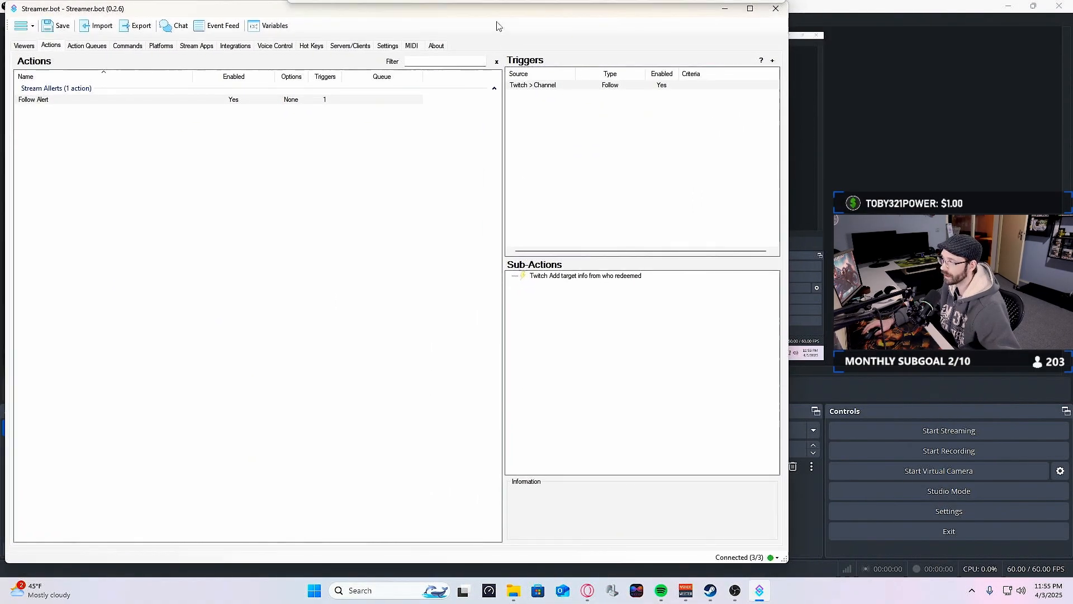
right_click(529, 316)
mouse_move(609, 351)
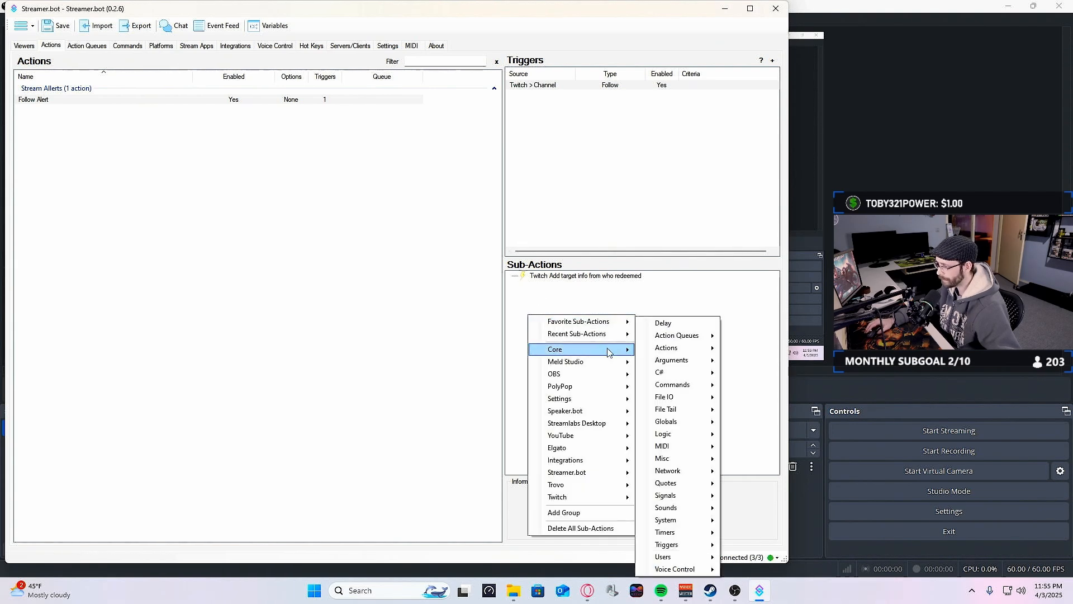
mouse_move(580, 376)
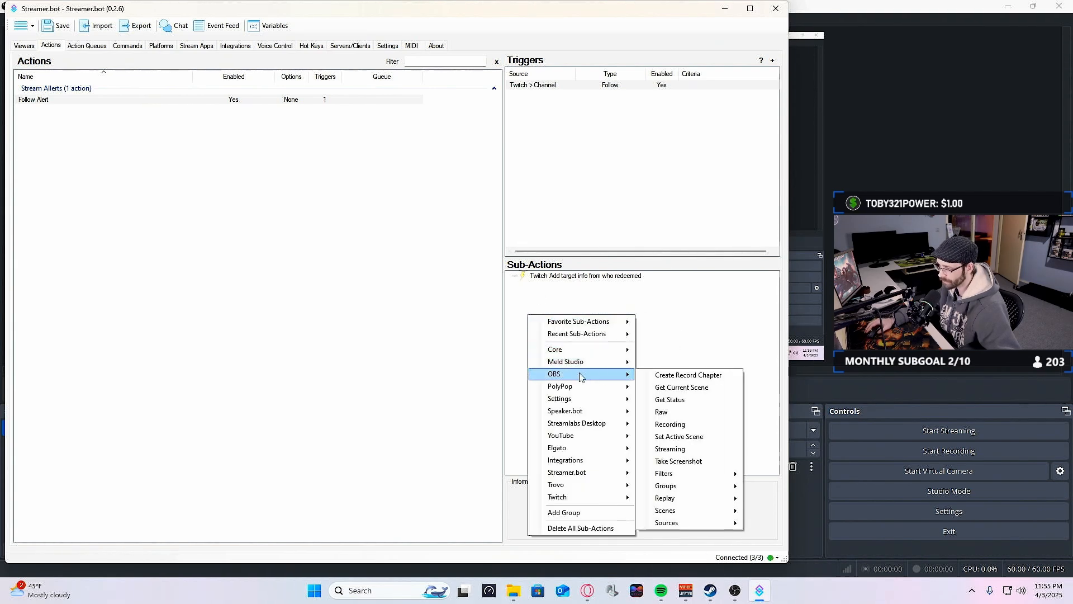
mouse_move(699, 529)
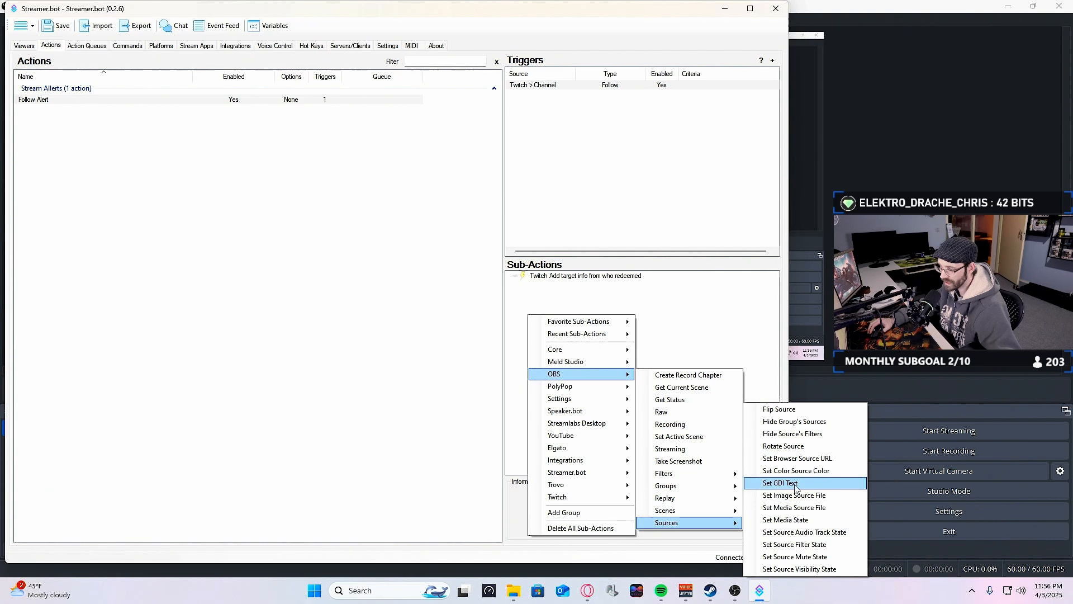
click(802, 486)
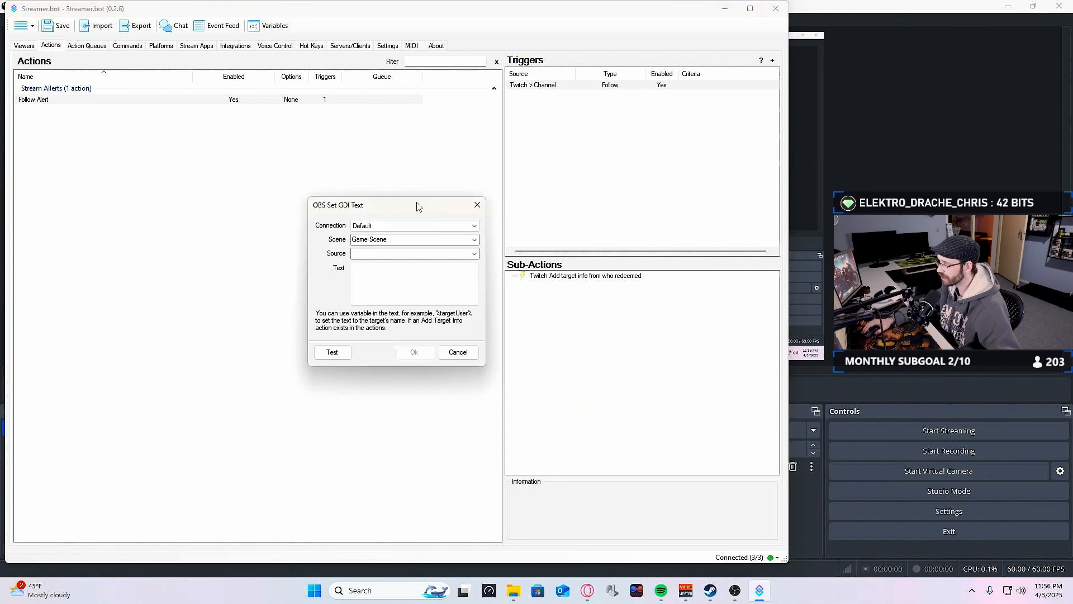
drag(413, 210, 468, 193)
Try the Infinity [v5.x] connection for the GDI text sub-action and return the connection to Default.
click(443, 223)
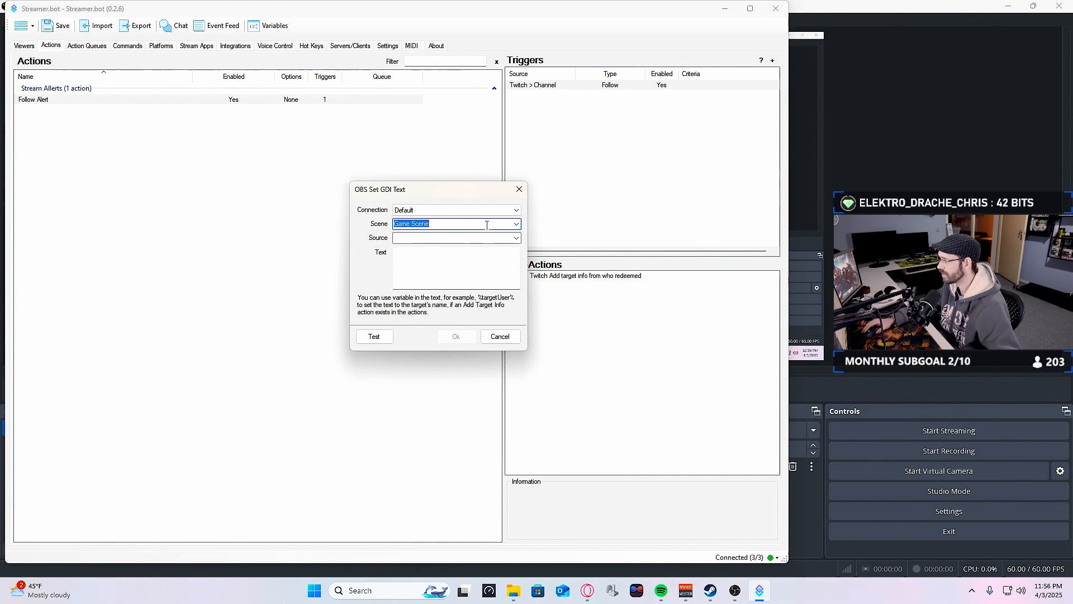
click(459, 210)
click(427, 211)
click(415, 211)
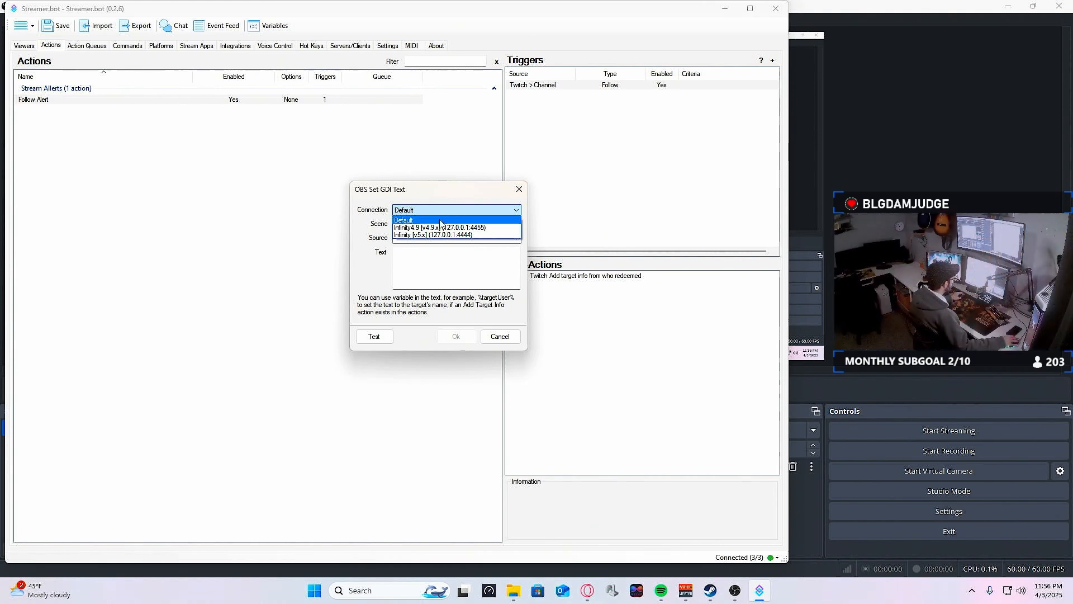
click(415, 235)
drag(416, 190, 413, 191)
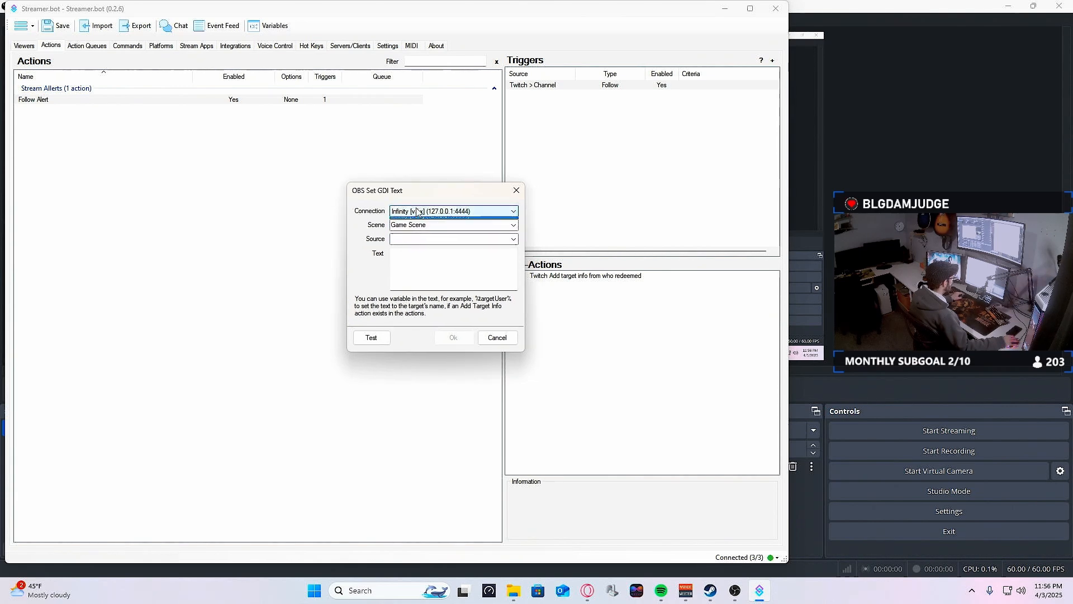
click(416, 211)
click(423, 235)
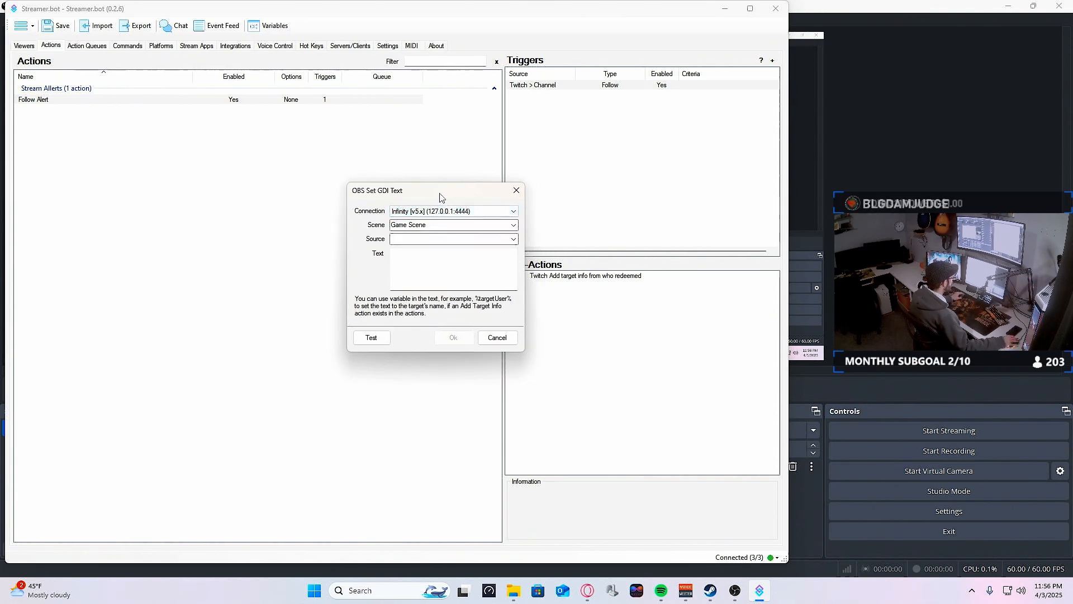
scroll(428, 212, up, 2)
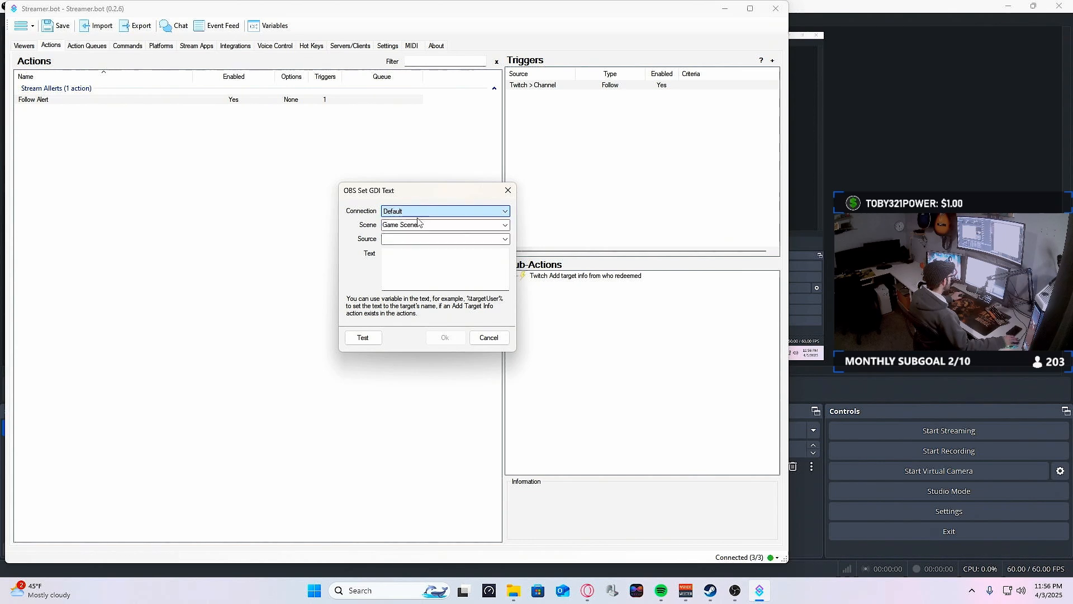
mouse_move(430, 188)
mouse_down()
mouse_move(414, 186)
mouse_move(430, 191)
mouse_up()
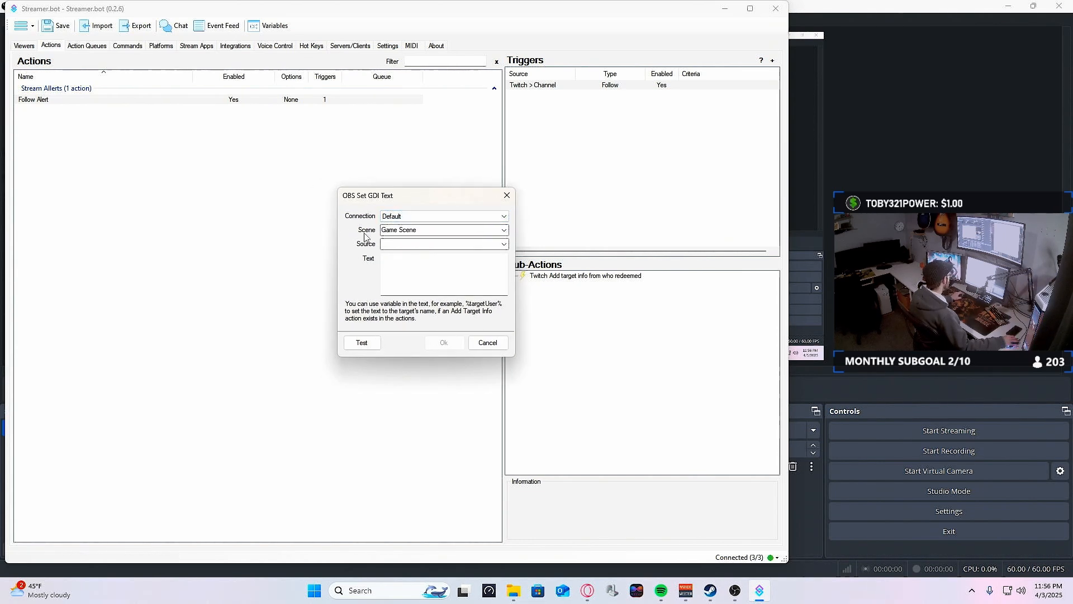
Set the GDI text sub-action's scene to [NS] - Allerts and its source to Viewer Name.
click(504, 231)
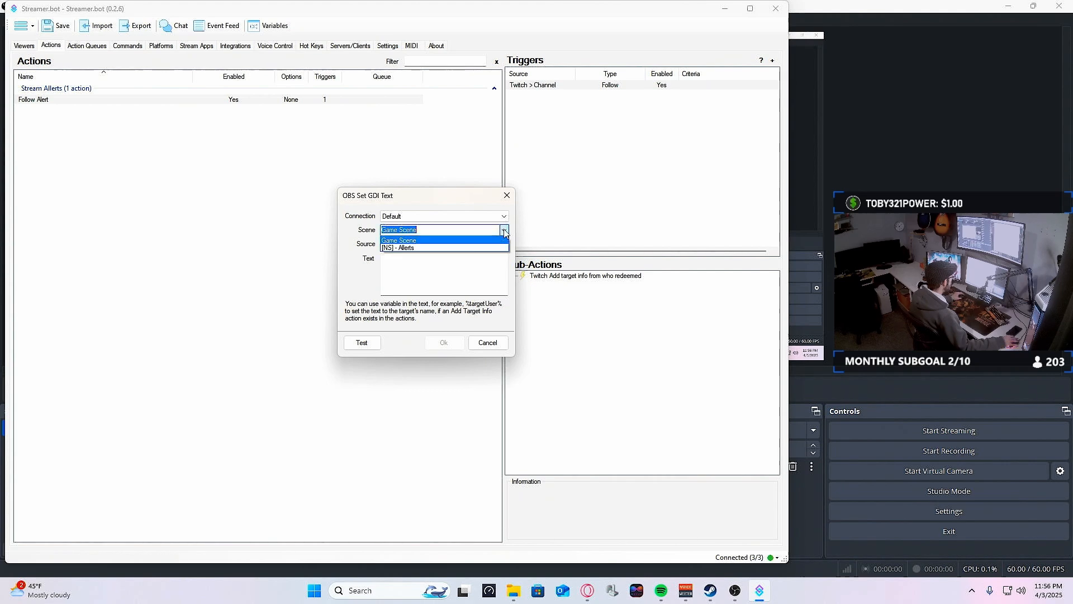
click(421, 248)
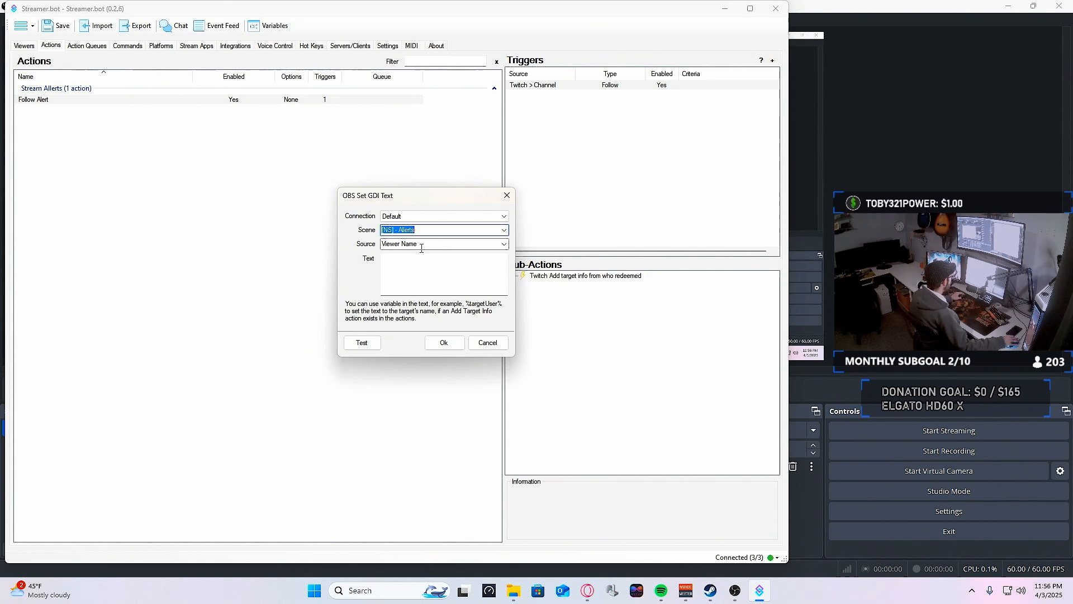
click(422, 248)
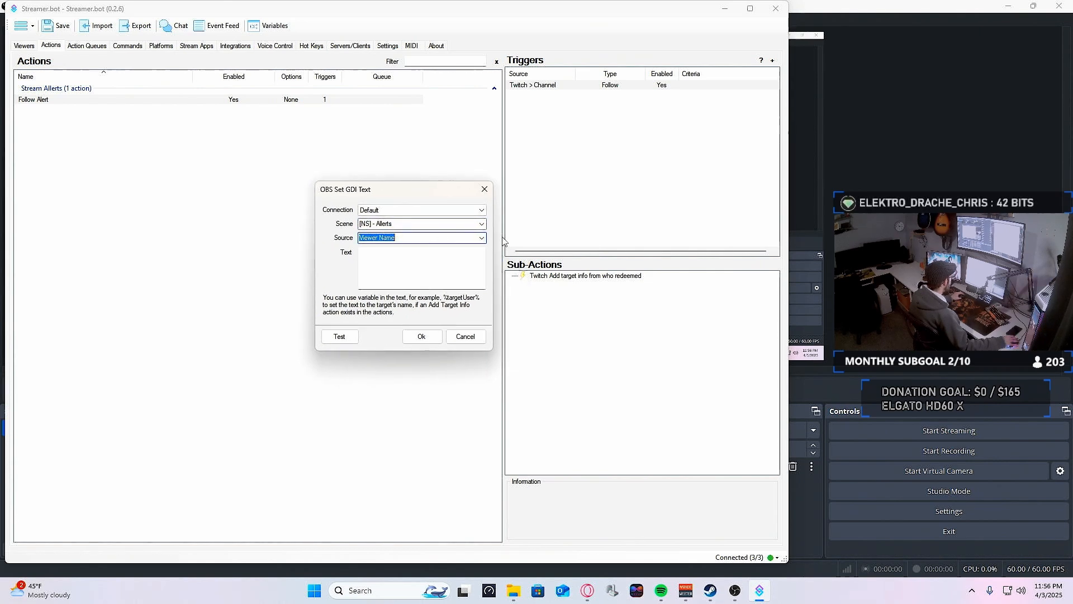
click(399, 239)
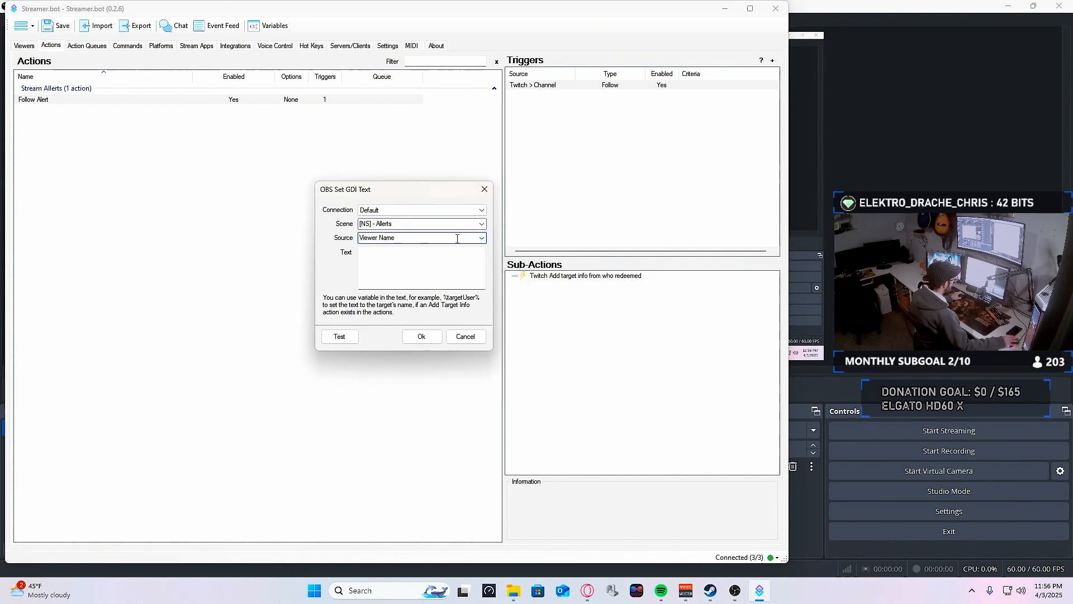
click(482, 238)
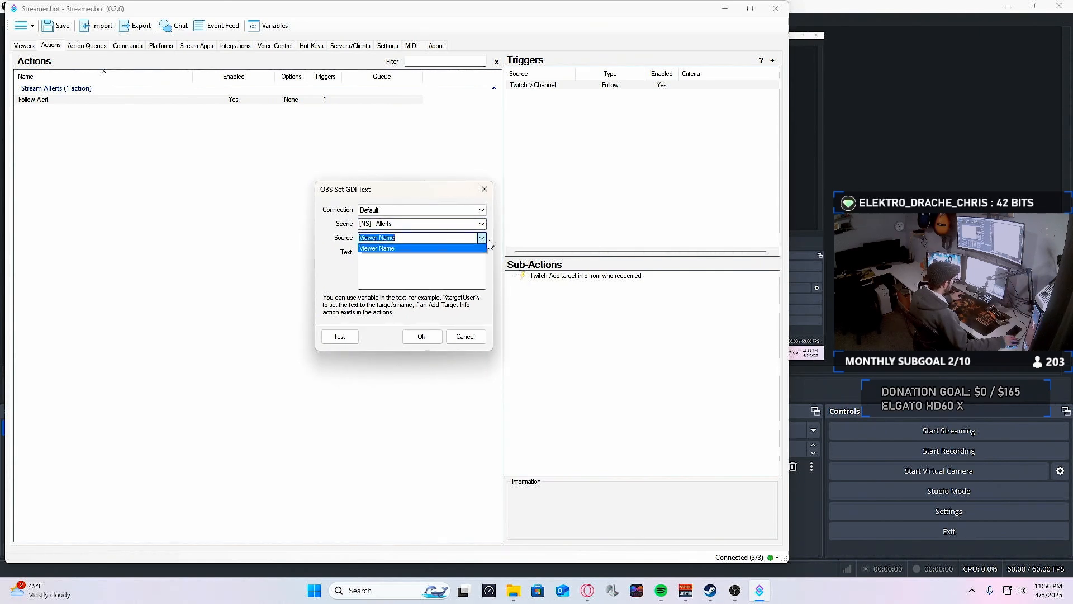
click(373, 248)
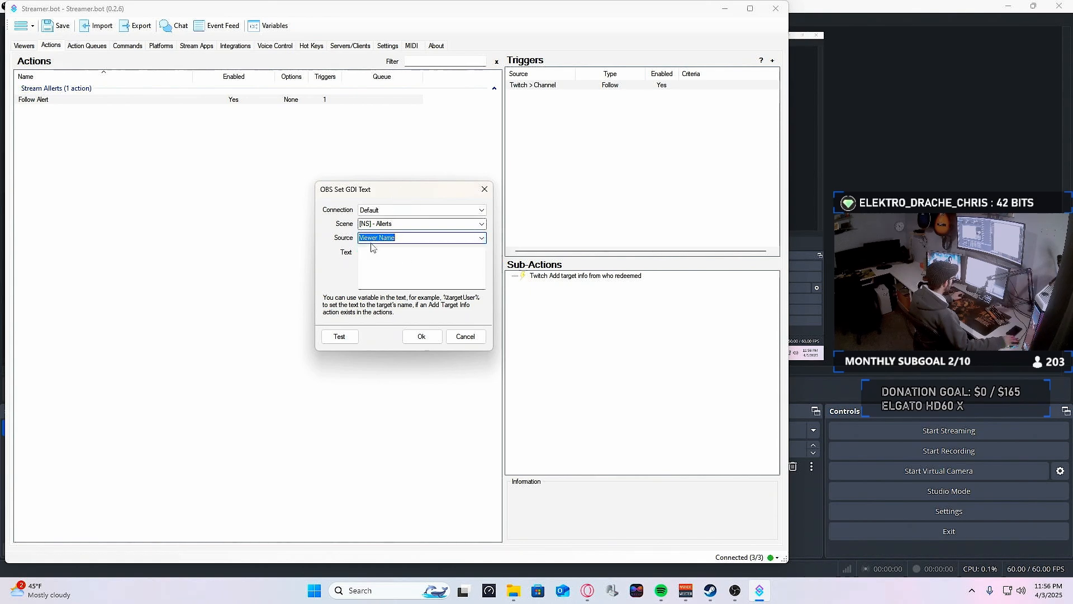
click(482, 238)
click(384, 248)
drag(387, 190, 395, 196)
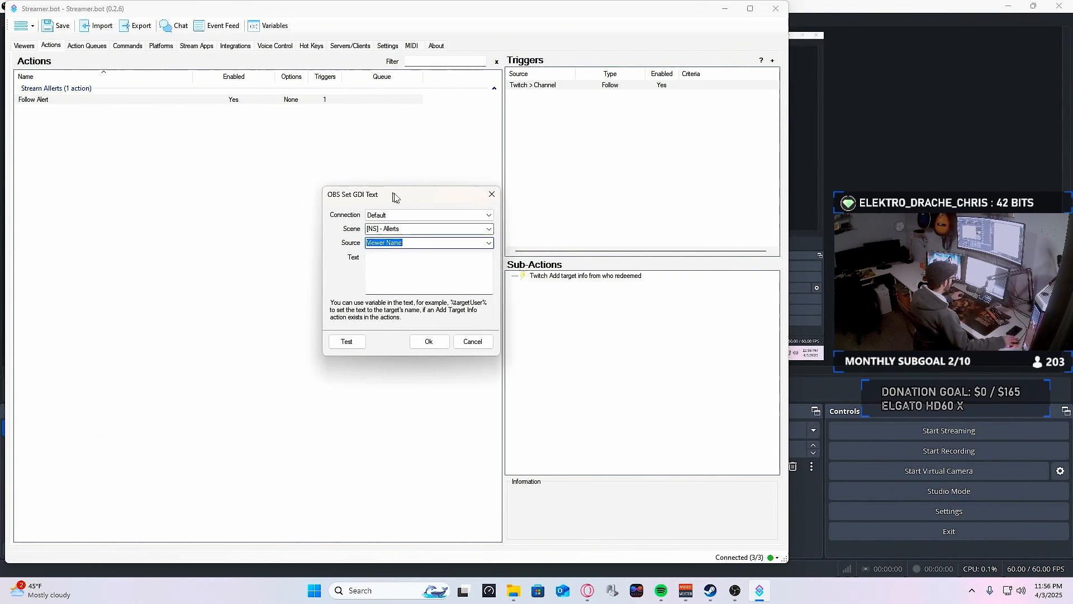
Try %targetUser% as the text of the OBS Set GDI Text sub-action.
key(Tab)
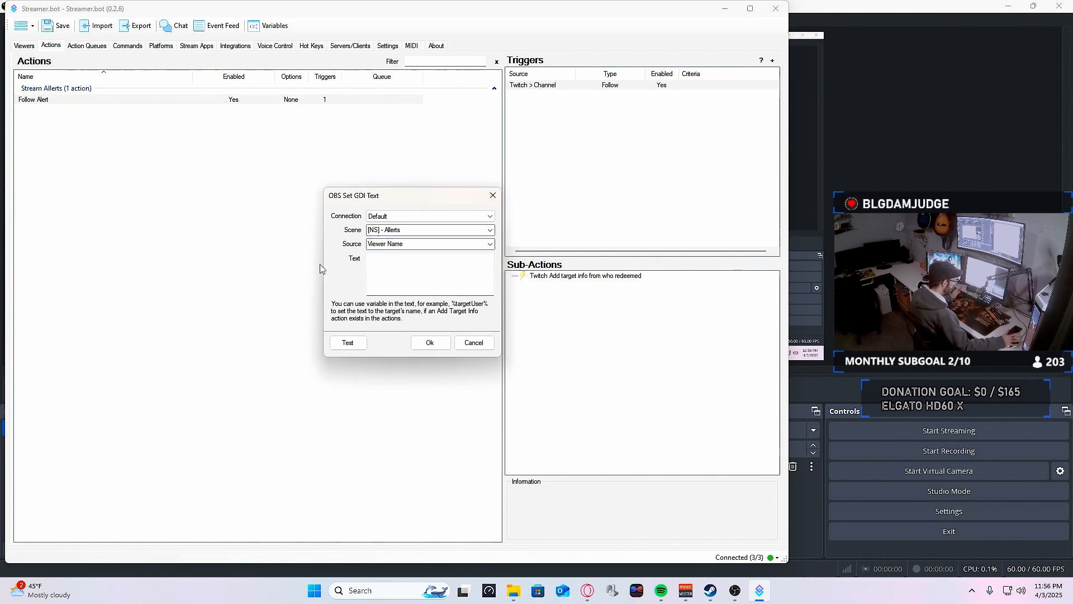
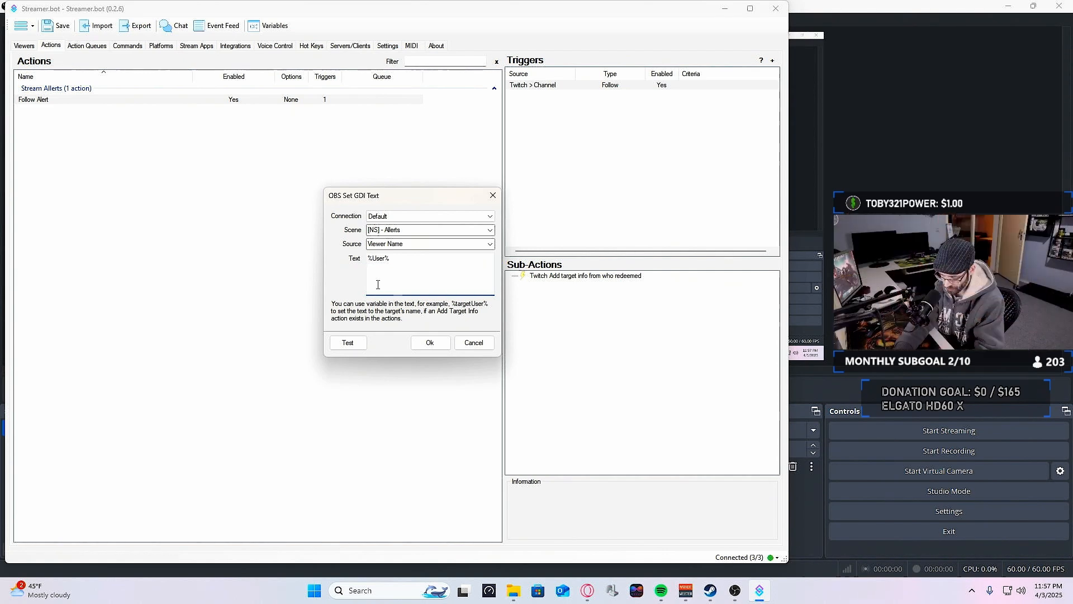
text(arget)
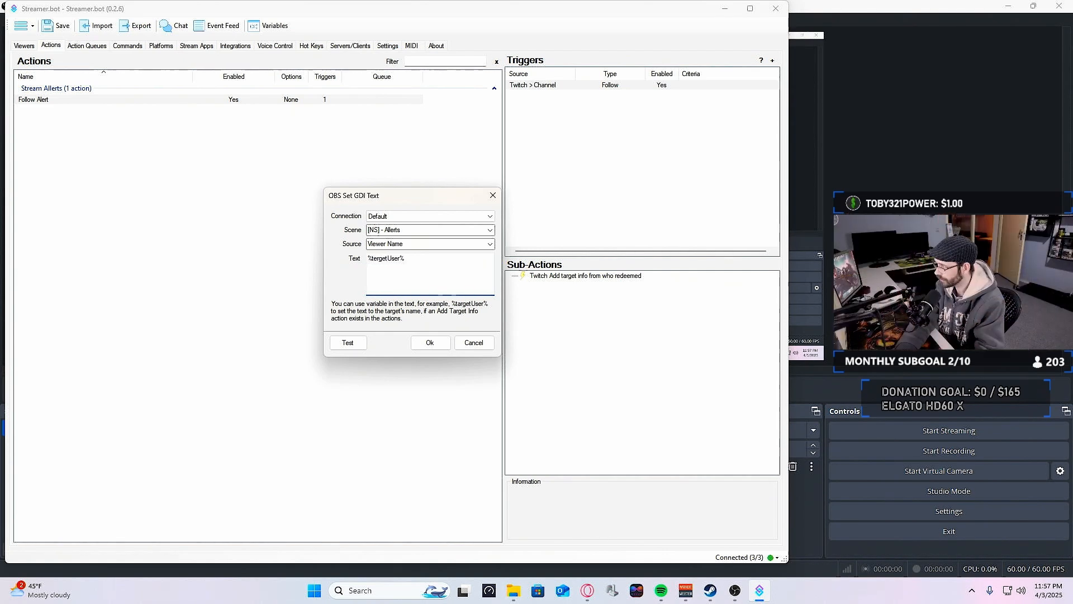
click(376, 261)
text(w)
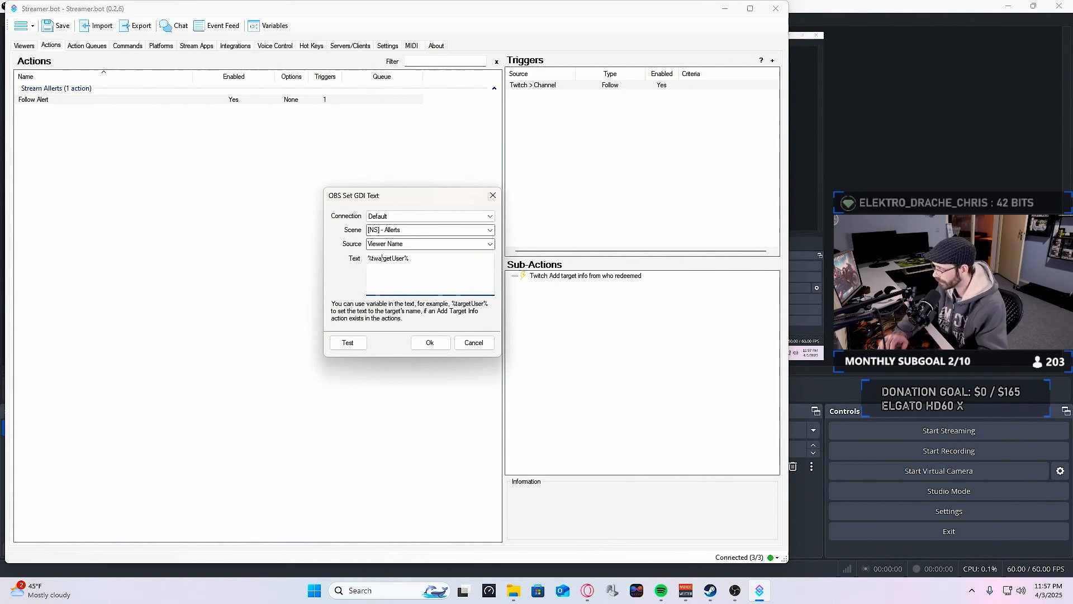
key(BackSpace)
text(a)
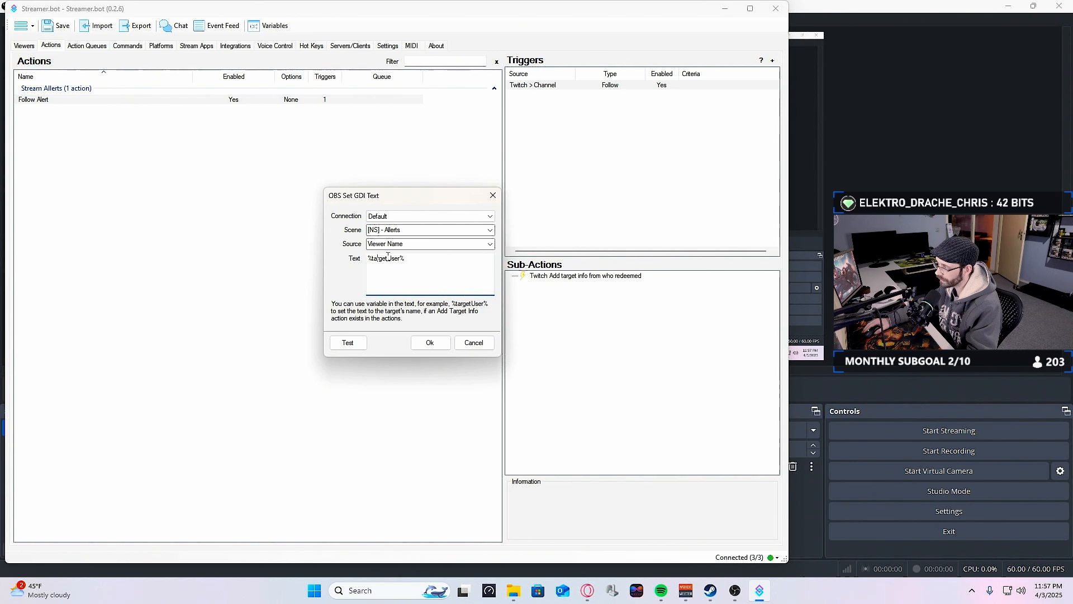
Shorten the GDI text variable to %User% and confirm the sub-action for the Viewer Name source.
key(BackSpace)
key(BackSpace)
key(BackSpace)
key(BackSpace)
key(BackSpace)
key(BackSpace)
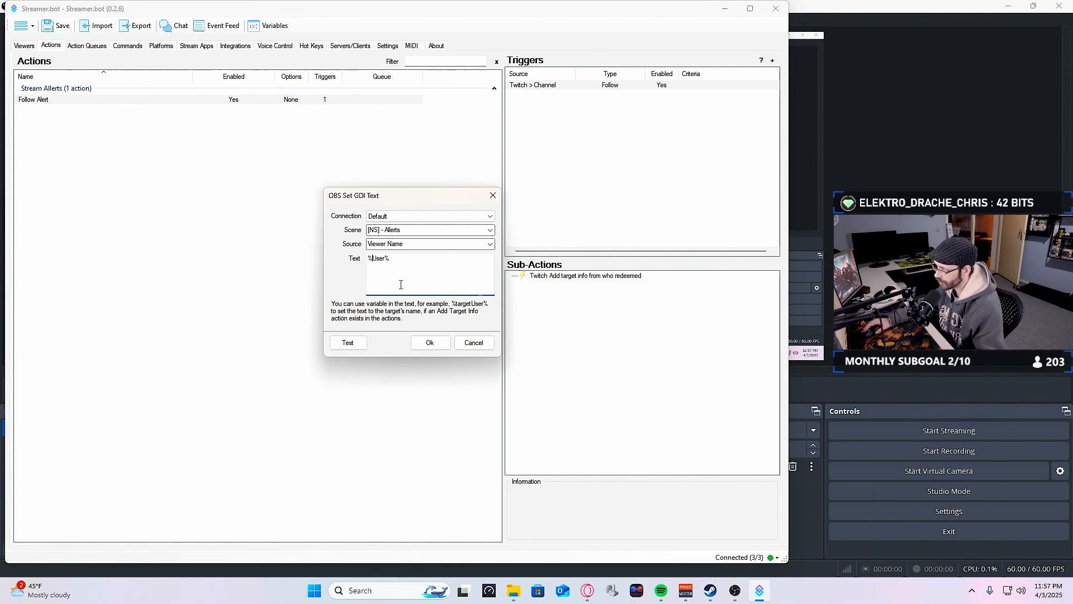
mouse_move(433, 195)
mouse_down()
mouse_move(447, 196)
mouse_move(429, 188)
mouse_up()
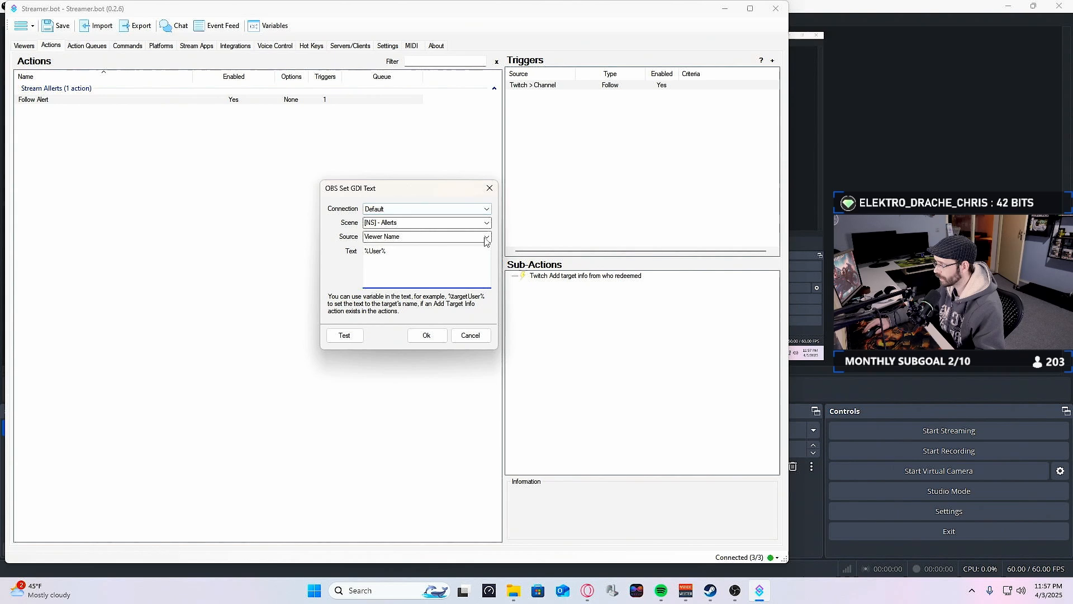
click(425, 337)
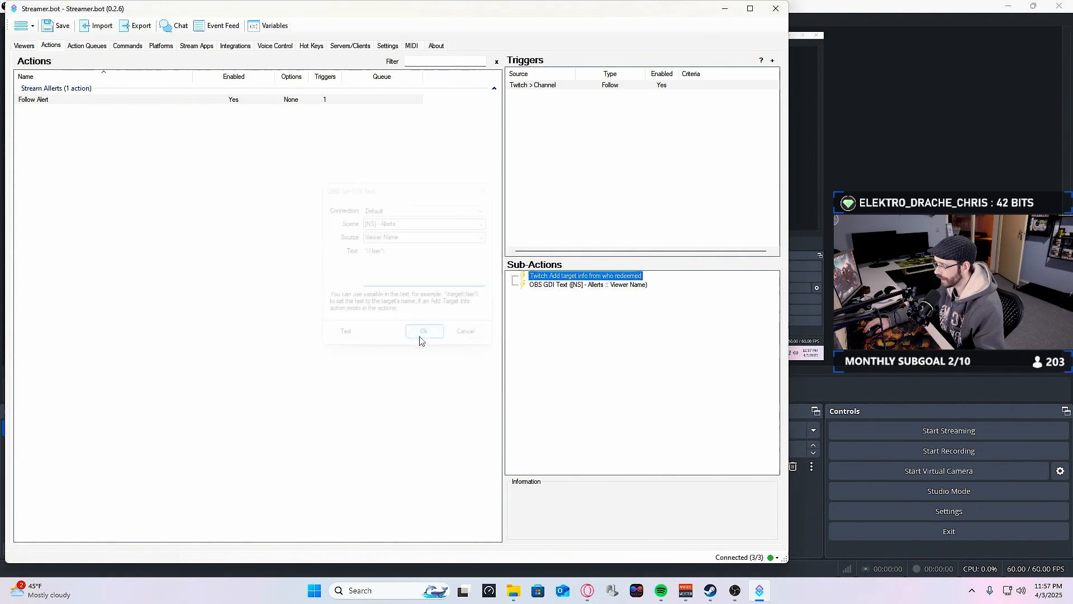
Switch to OBS and make the [NS] - Allerts source visible in Game Scene.
click(725, 8)
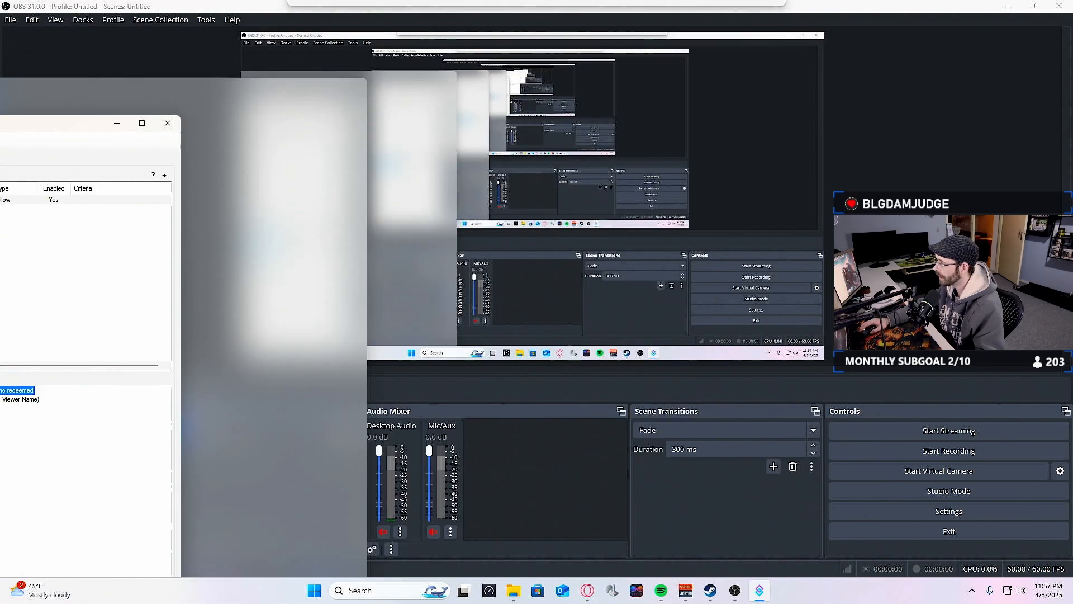
click(305, 447)
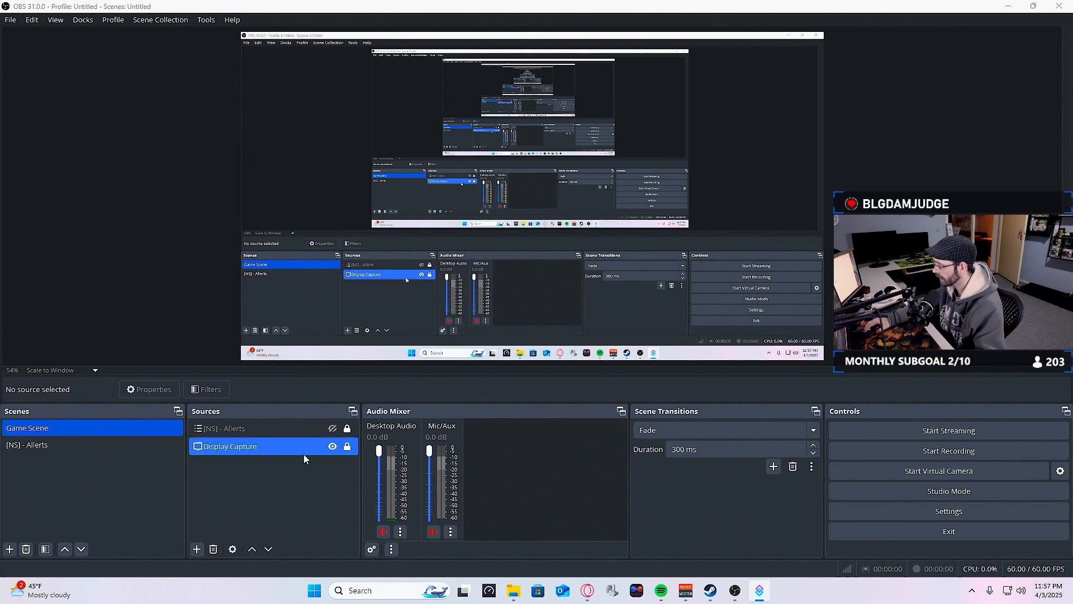
click(255, 436)
click(332, 428)
click(266, 201)
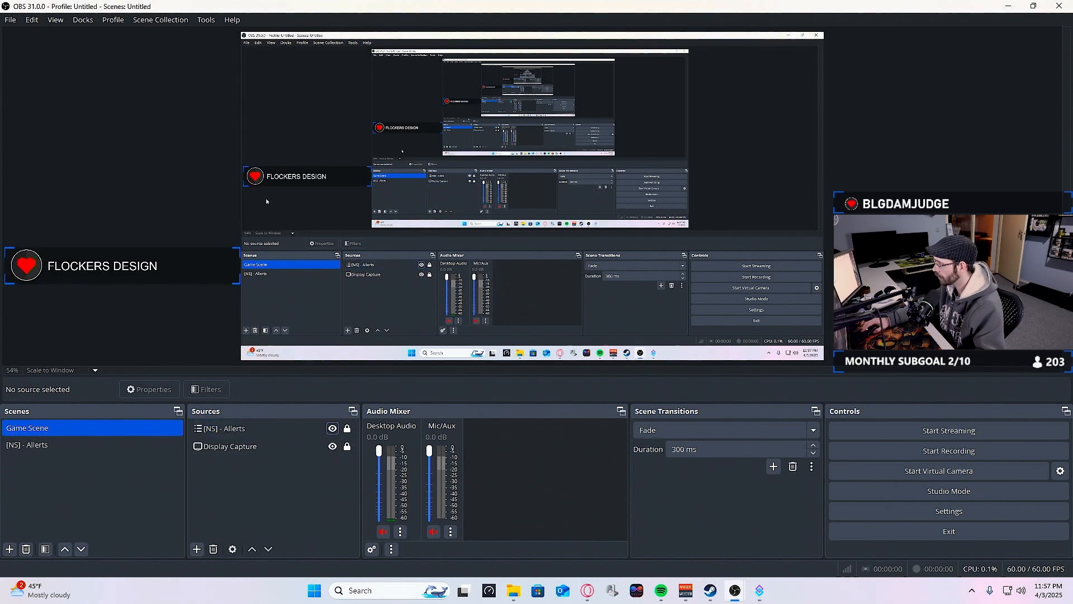
Switch back to Streamer.bot and shrink its window so the alert in the OBS preview stays uncovered.
click(759, 590)
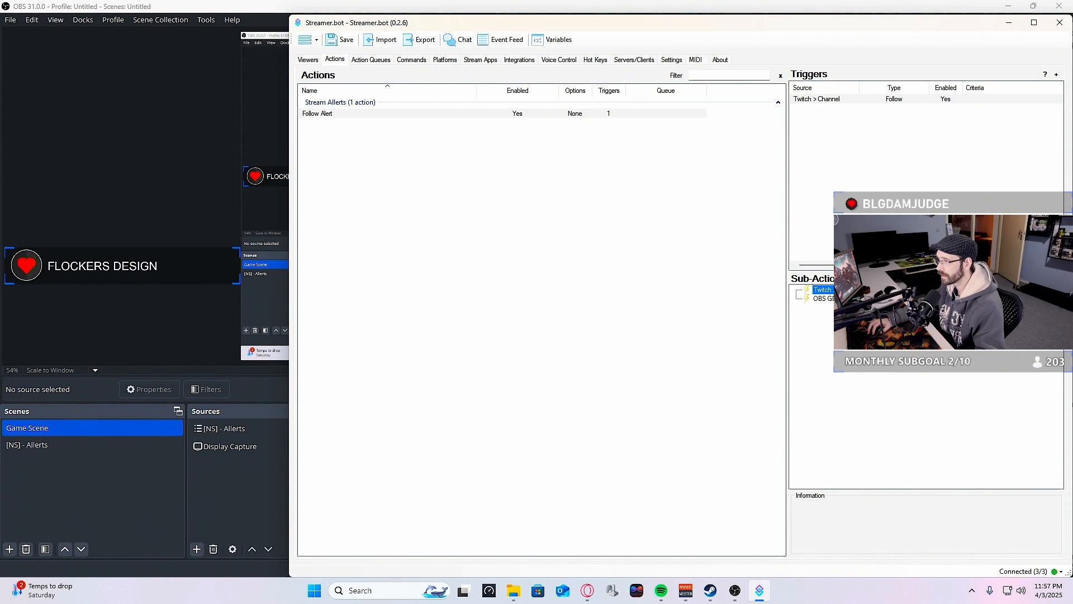
drag(295, 21, 462, 144)
drag(639, 162, 533, 54)
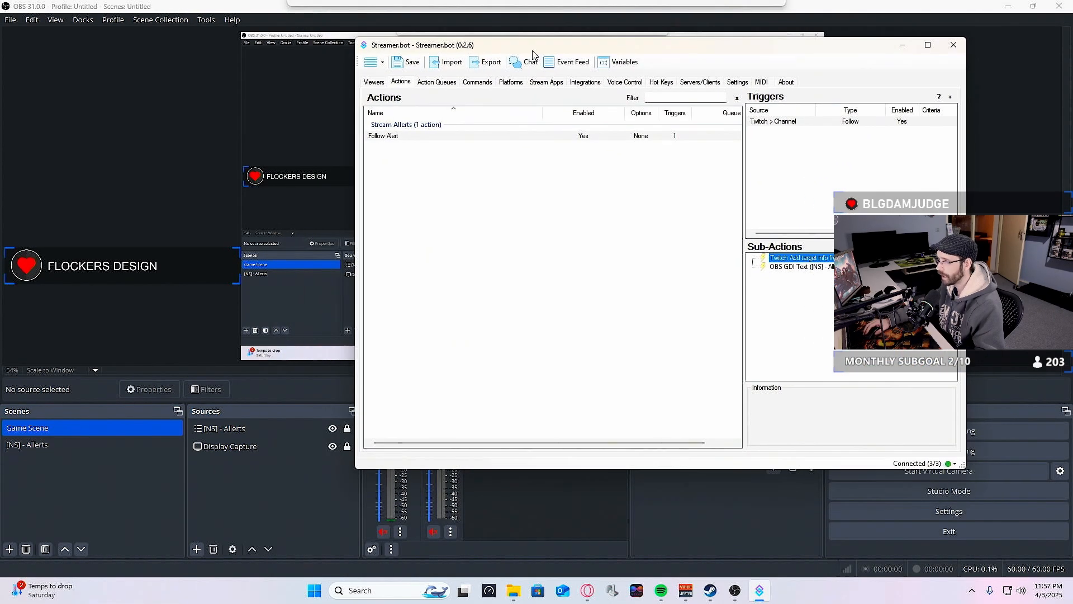
Test the Follow Alert action's Twitch Follow trigger several times to check the name shown in the OBS alert.
click(800, 123)
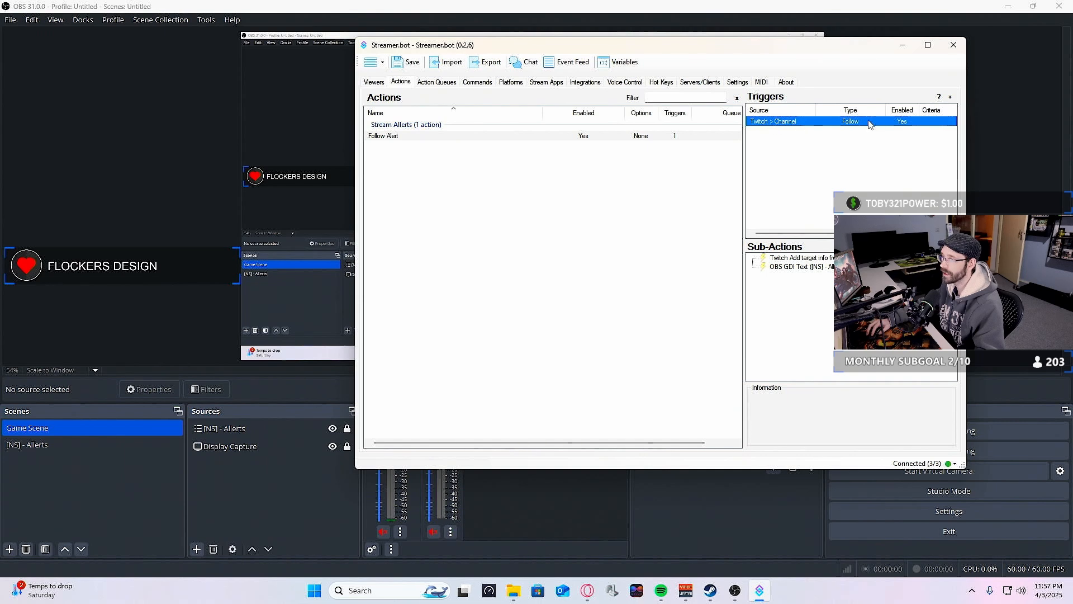
right_click(826, 122)
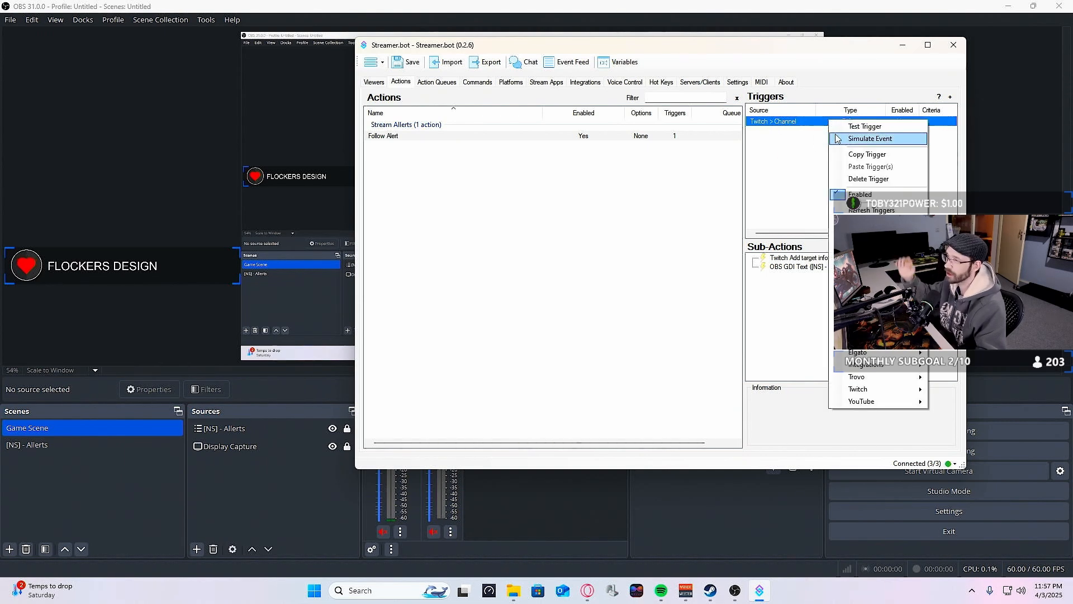
click(855, 127)
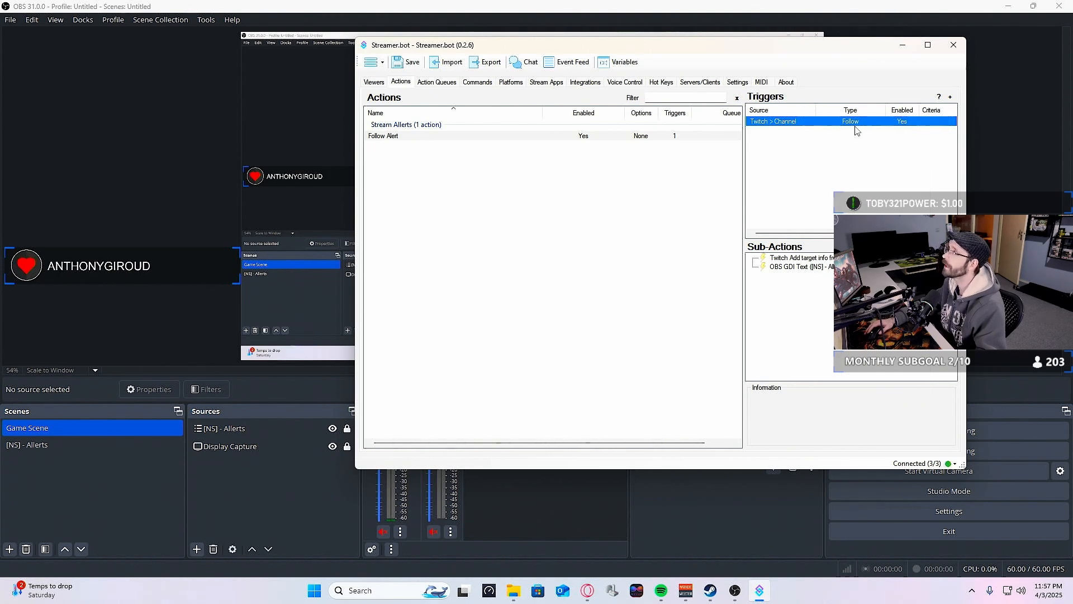
right_click(856, 130)
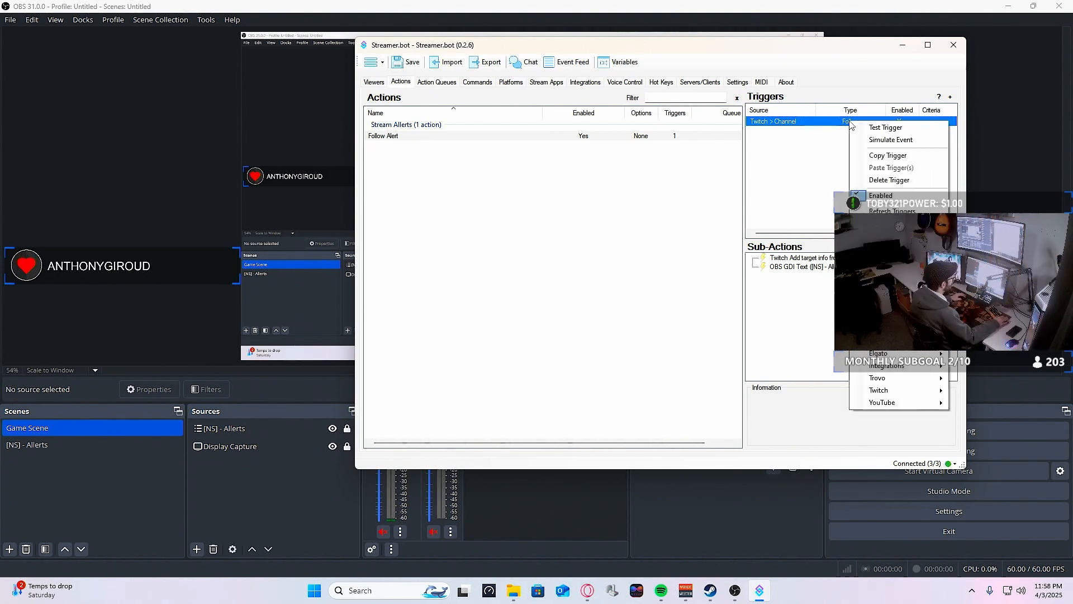
click(866, 130)
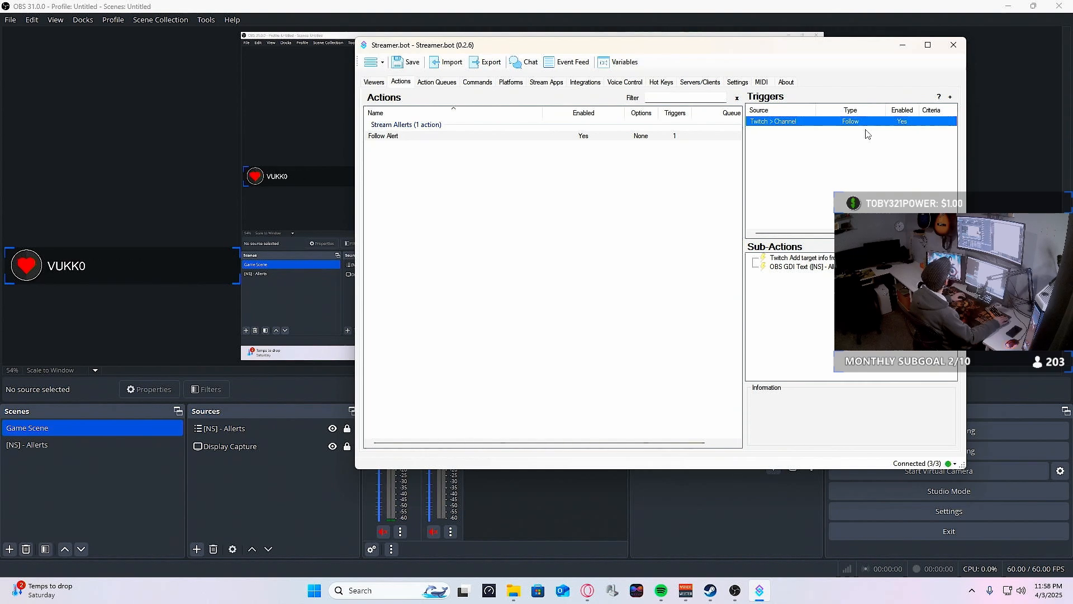
right_click(866, 131)
click(867, 135)
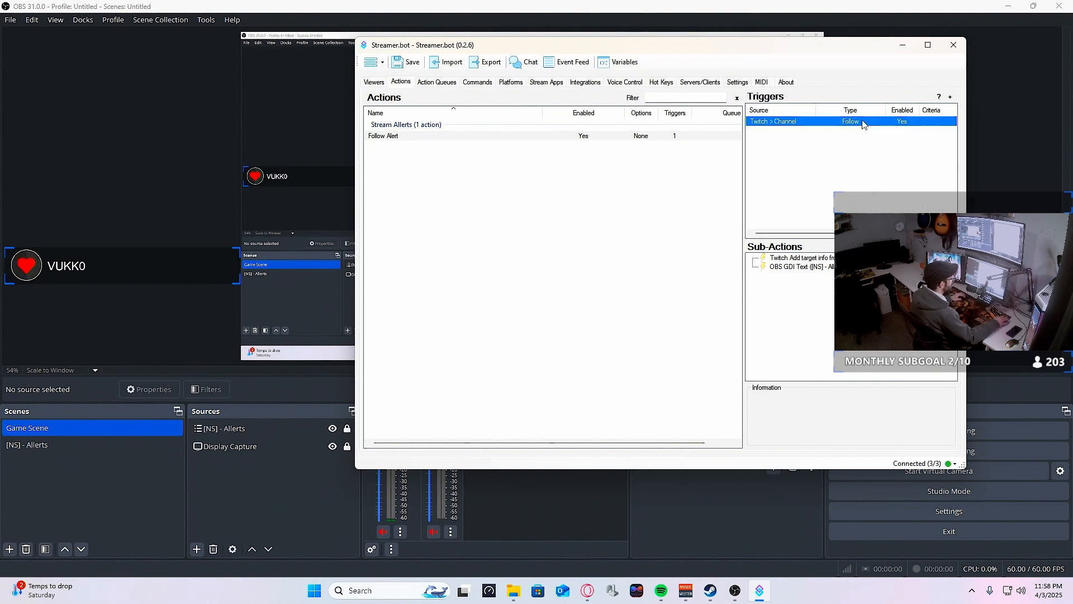
right_click(863, 121)
click(875, 132)
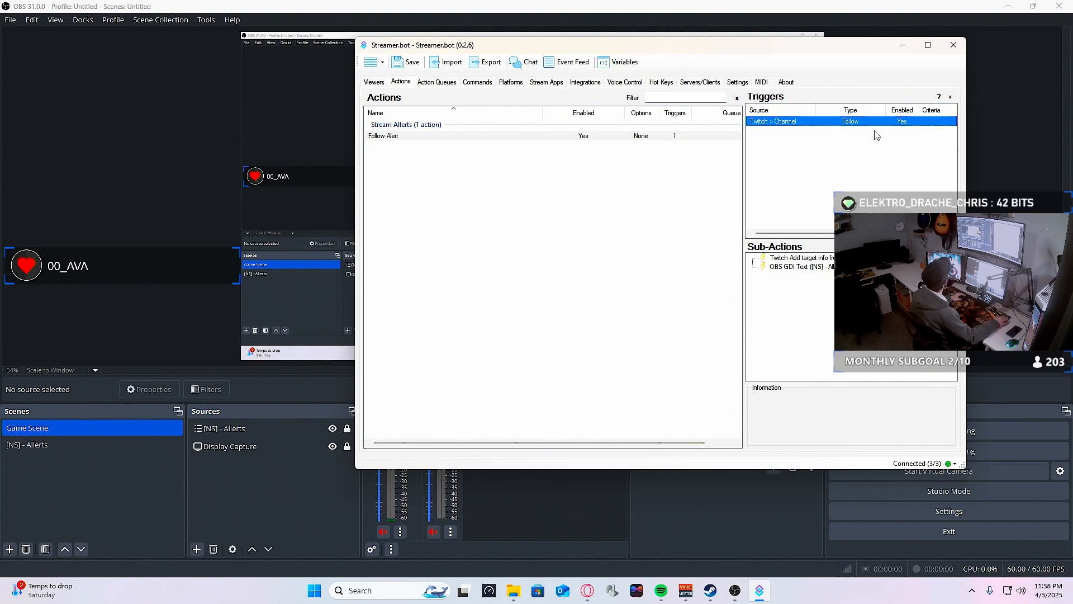
right_click(862, 120)
click(876, 132)
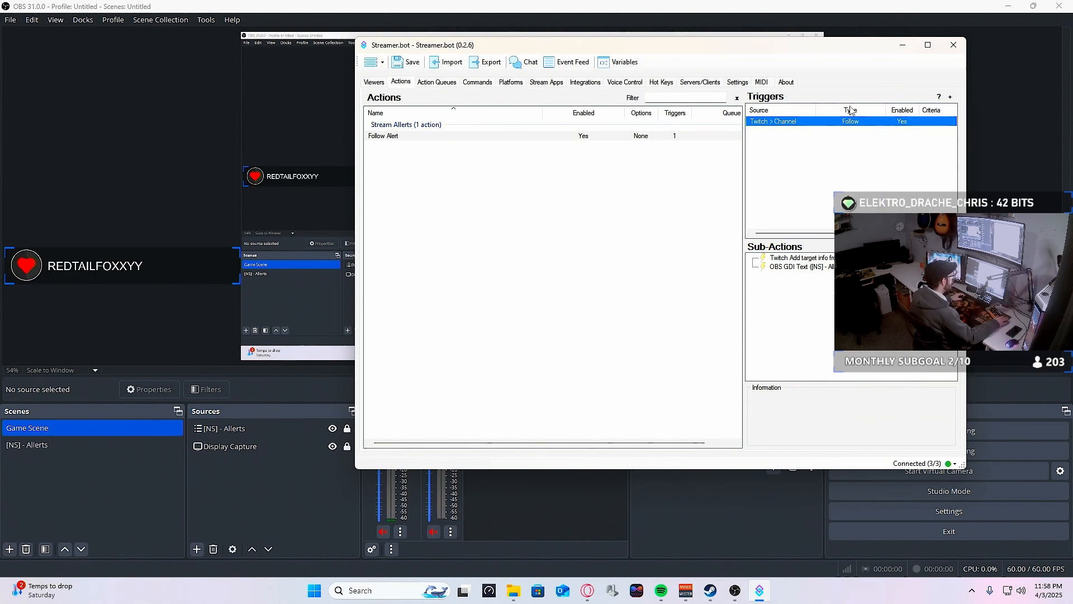
Reposition and enlarge the Streamer.bot window to give the Follow Alert action's sub-actions more room.
drag(814, 54, 823, 204)
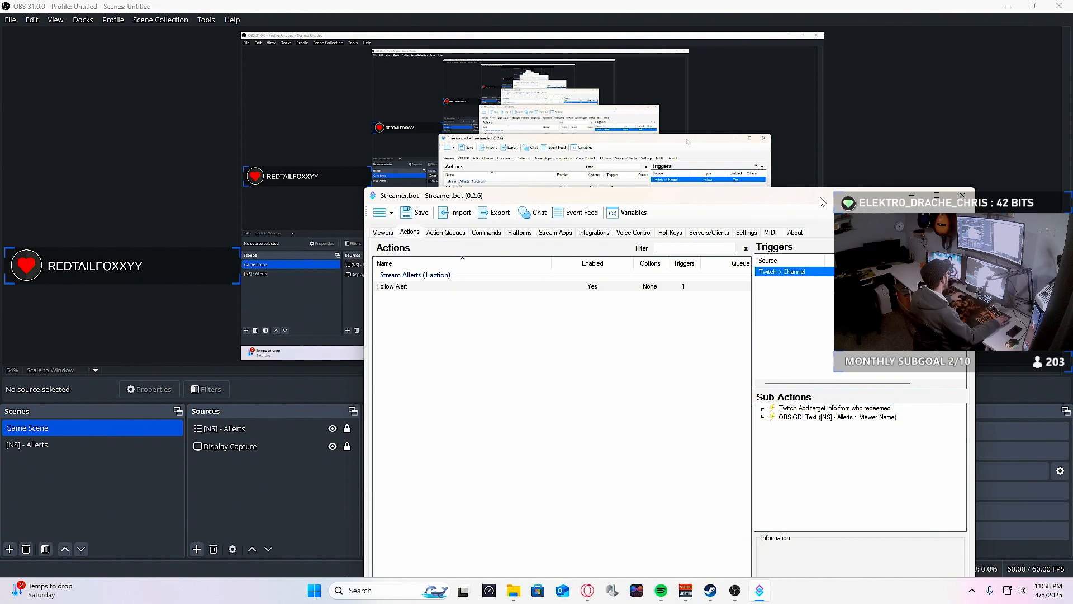
drag(822, 201, 555, 93)
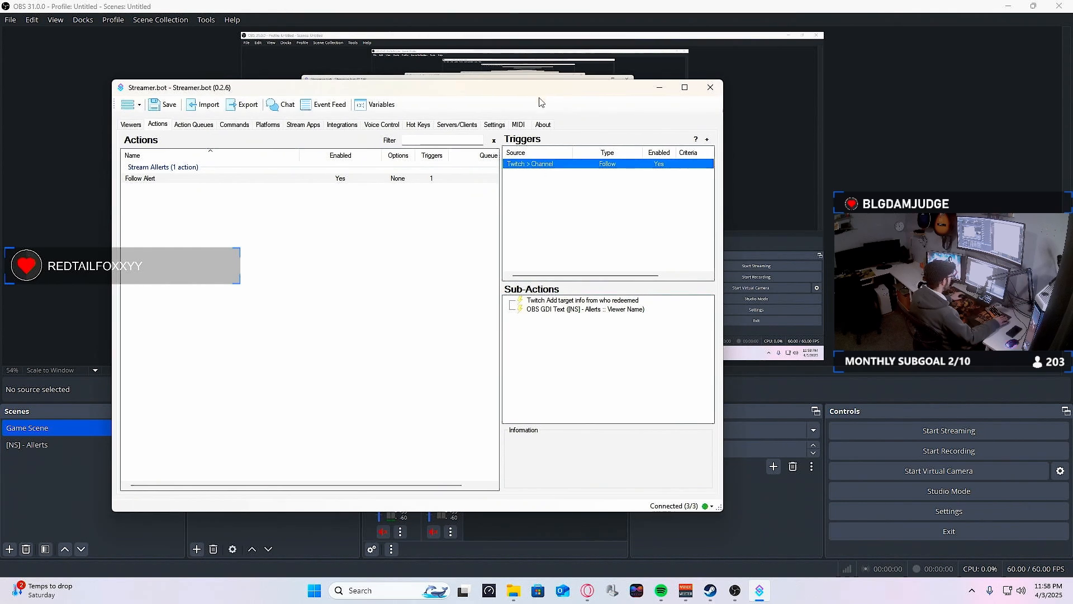
right_click(535, 326)
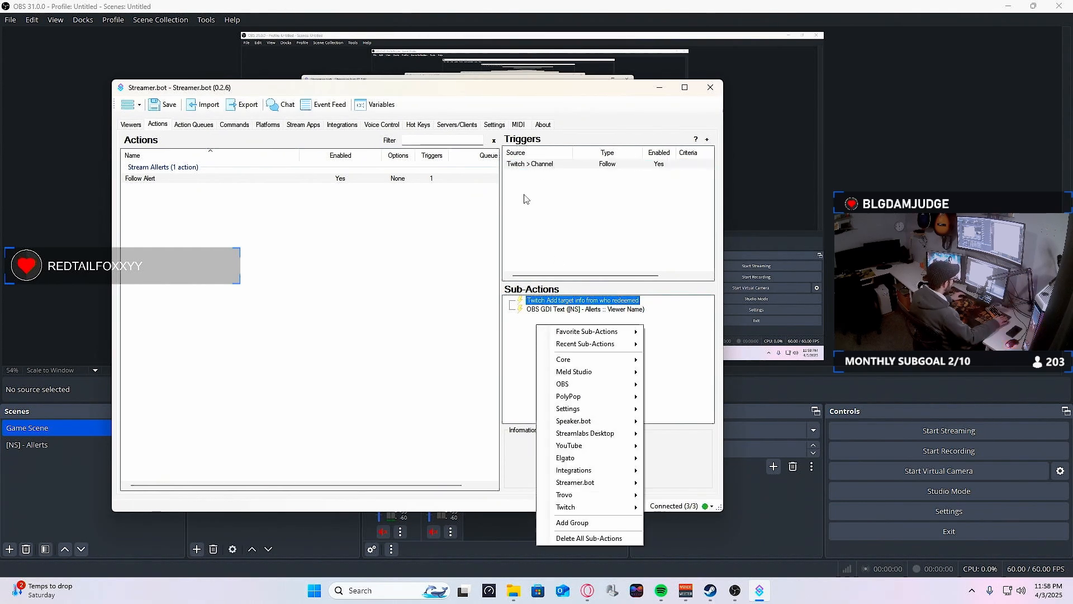
key(Escape)
drag(582, 87, 474, 12)
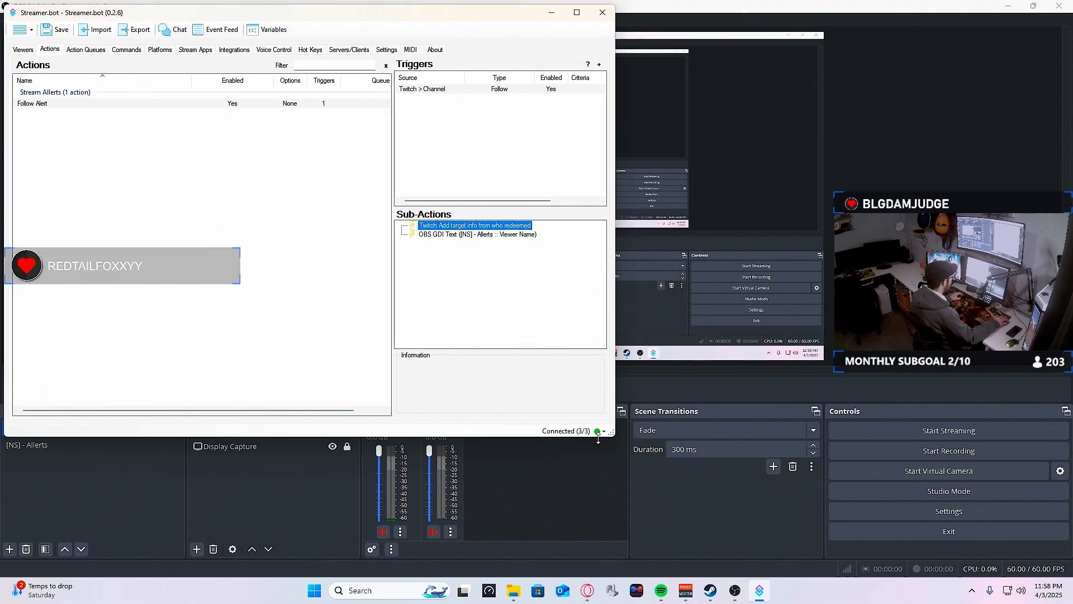
drag(620, 440, 806, 568)
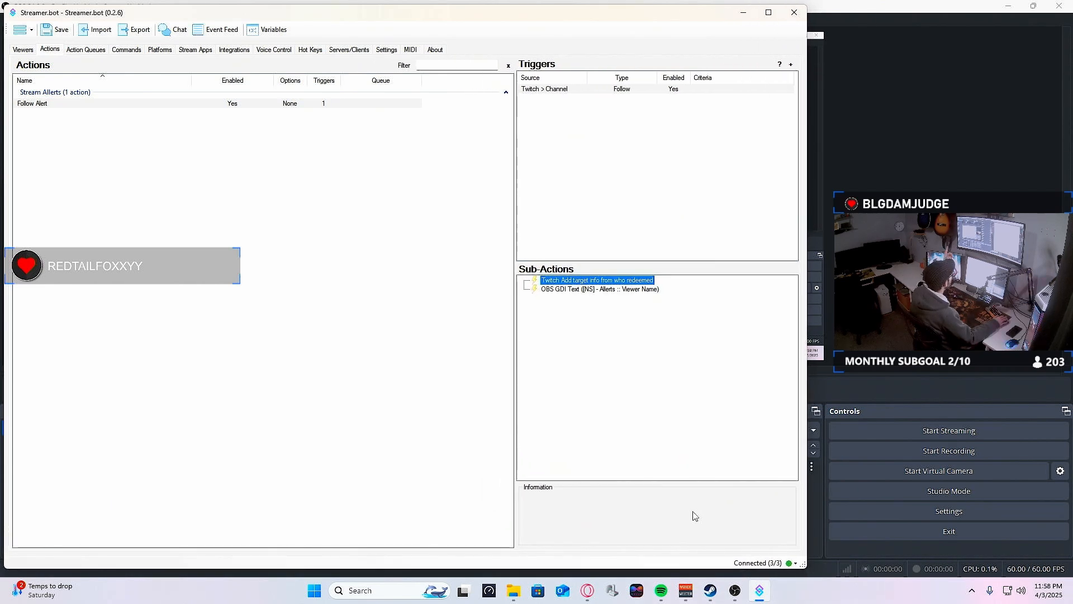
Start an OBS Set Source Visibility State sub-action for the Follow Alert action.
right_click(563, 326)
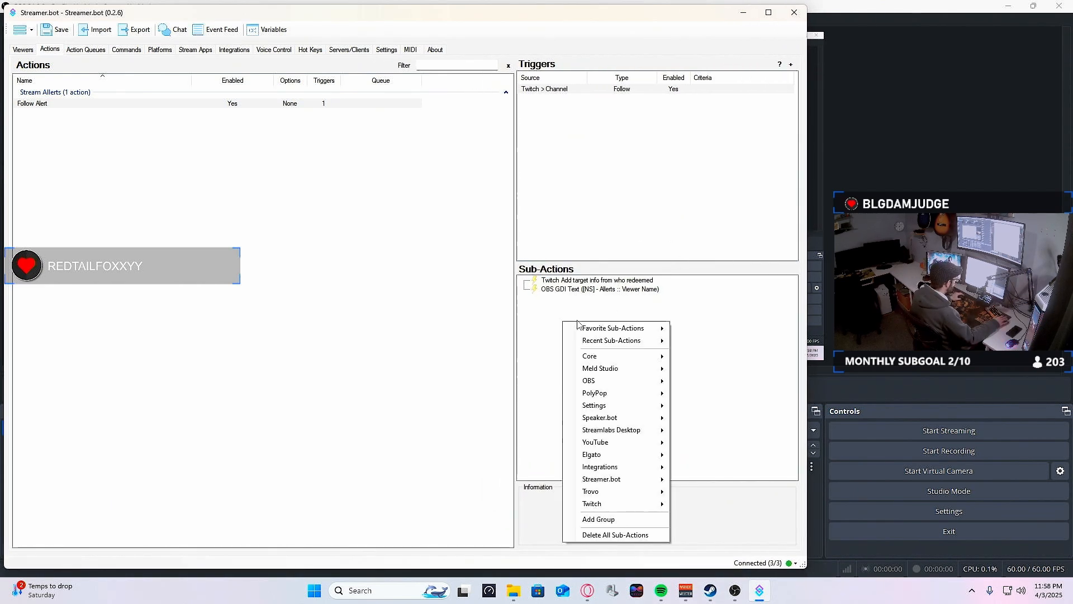
mouse_move(627, 506)
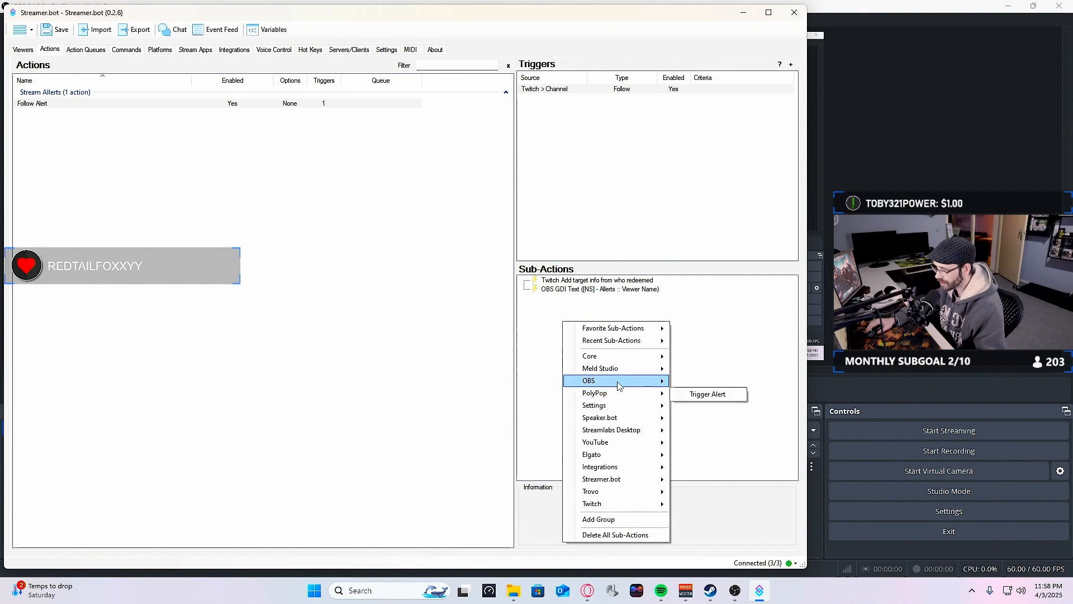
mouse_move(617, 384)
mouse_move(734, 533)
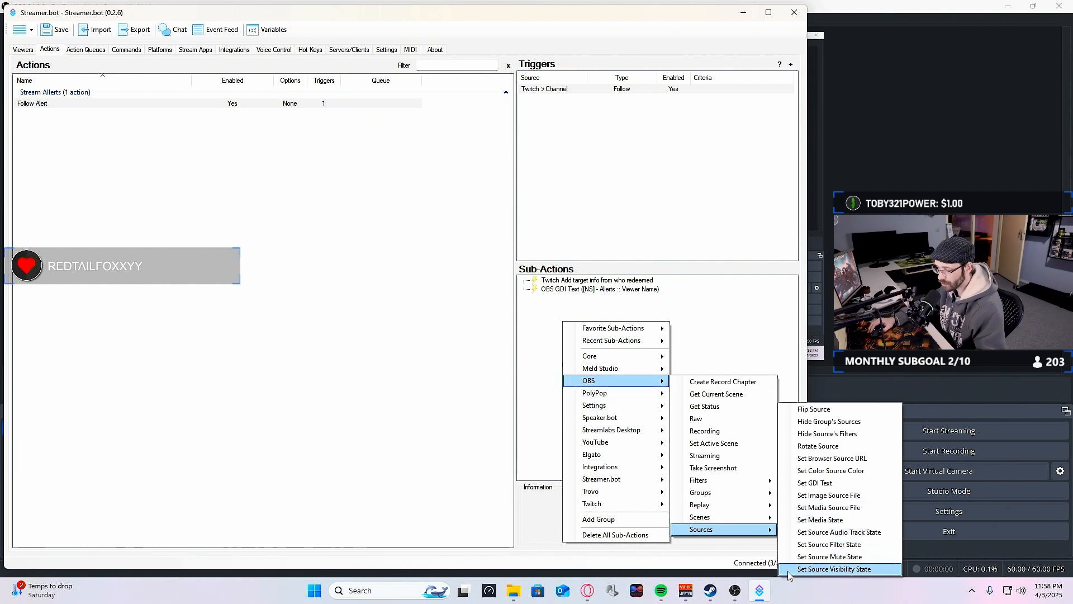
click(824, 569)
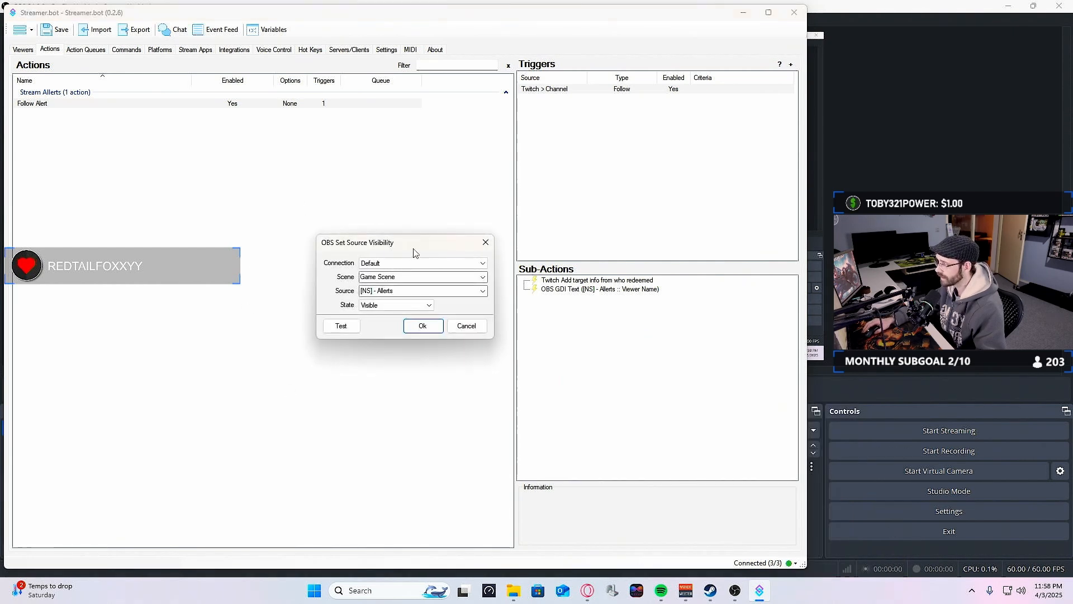
Set the source visibility sub-action's scene to [NS] - Allerts and its source to Follow Alert.
drag(413, 248, 611, 201)
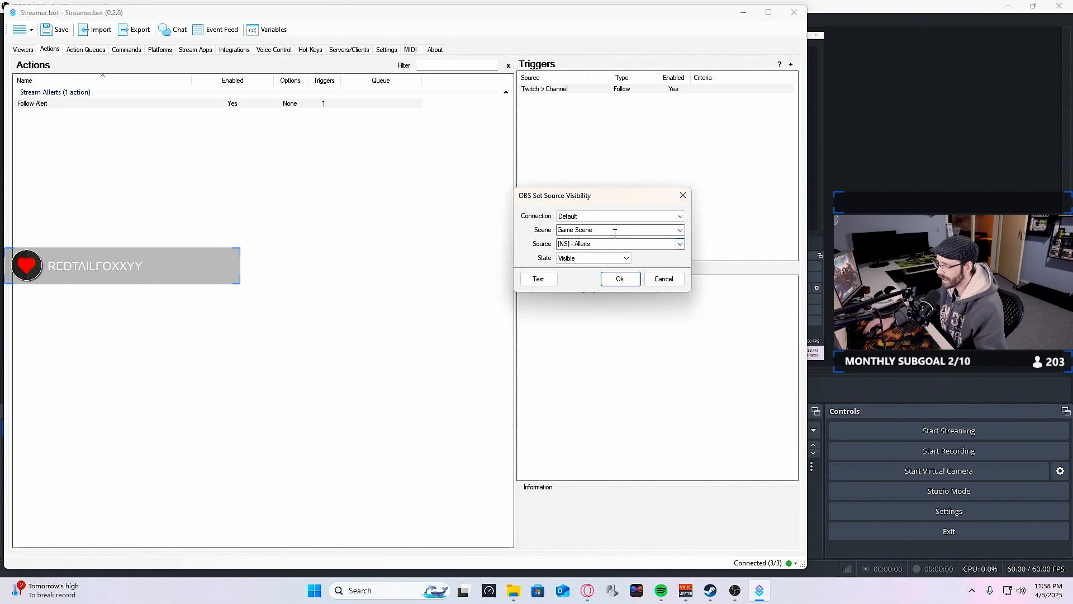
click(672, 232)
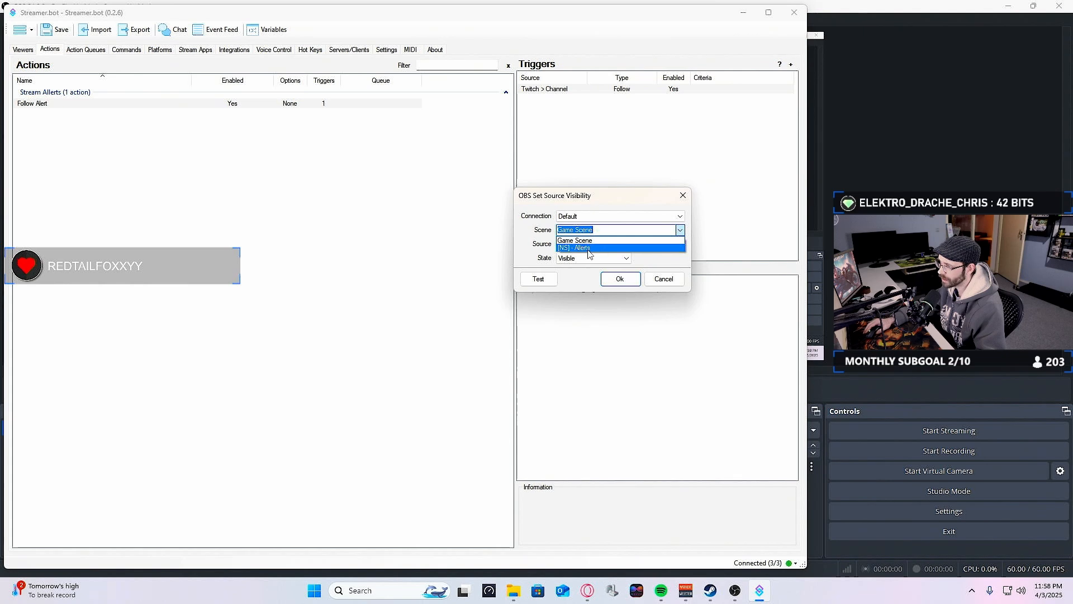
click(588, 250)
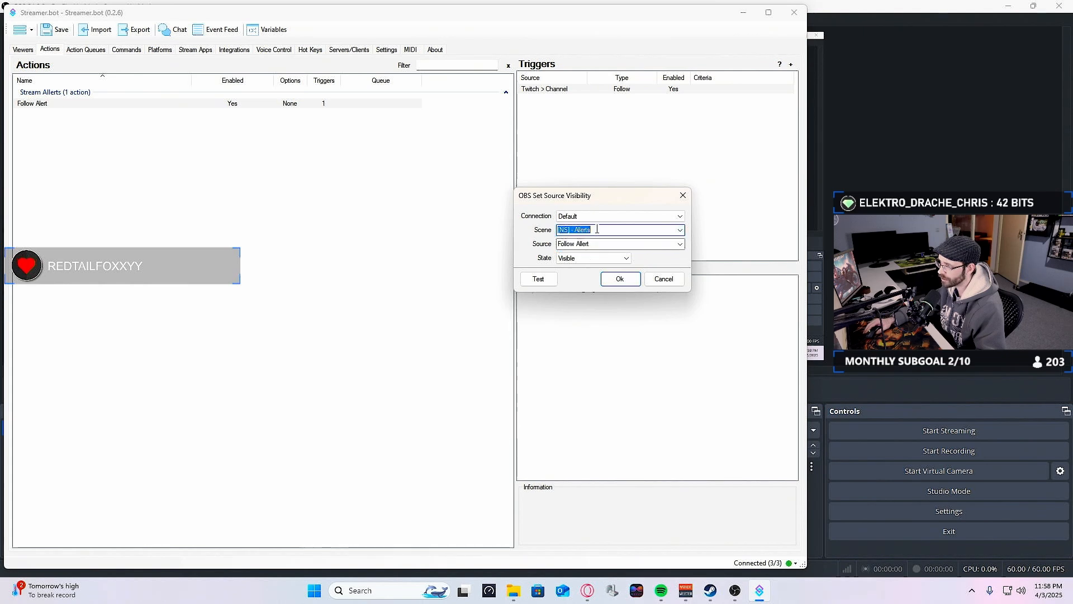
click(679, 246)
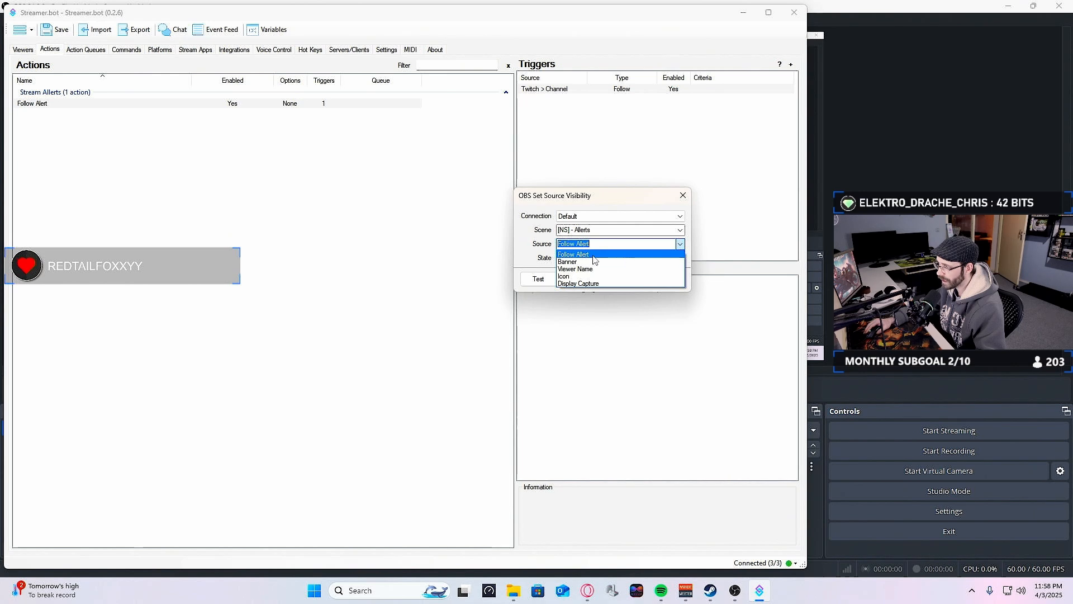
click(569, 255)
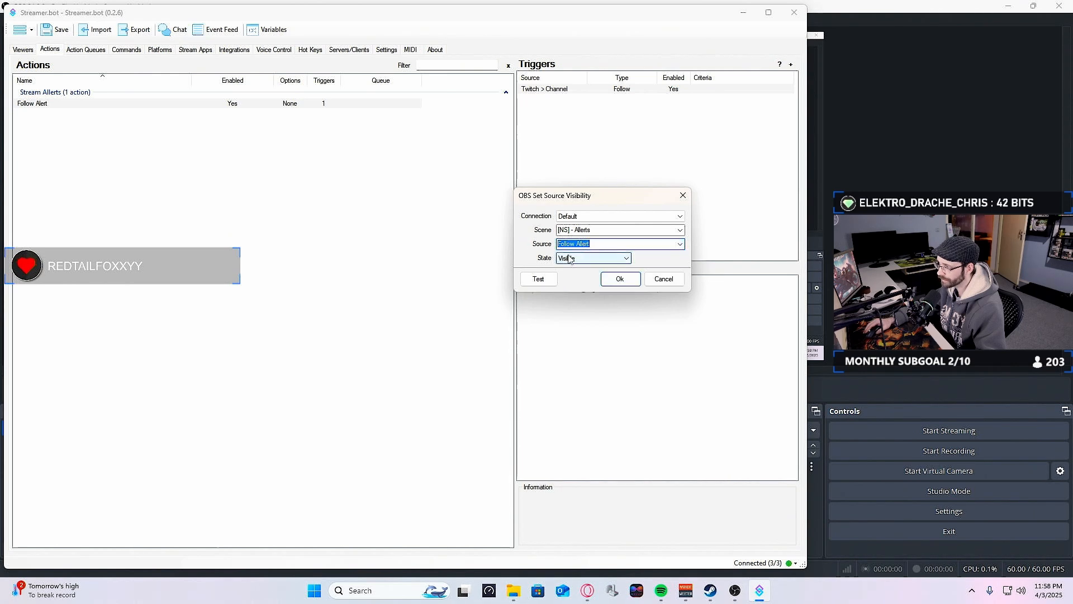
Set the source visibility sub-action's state to Toggle and add it to the Follow Alert action.
click(569, 258)
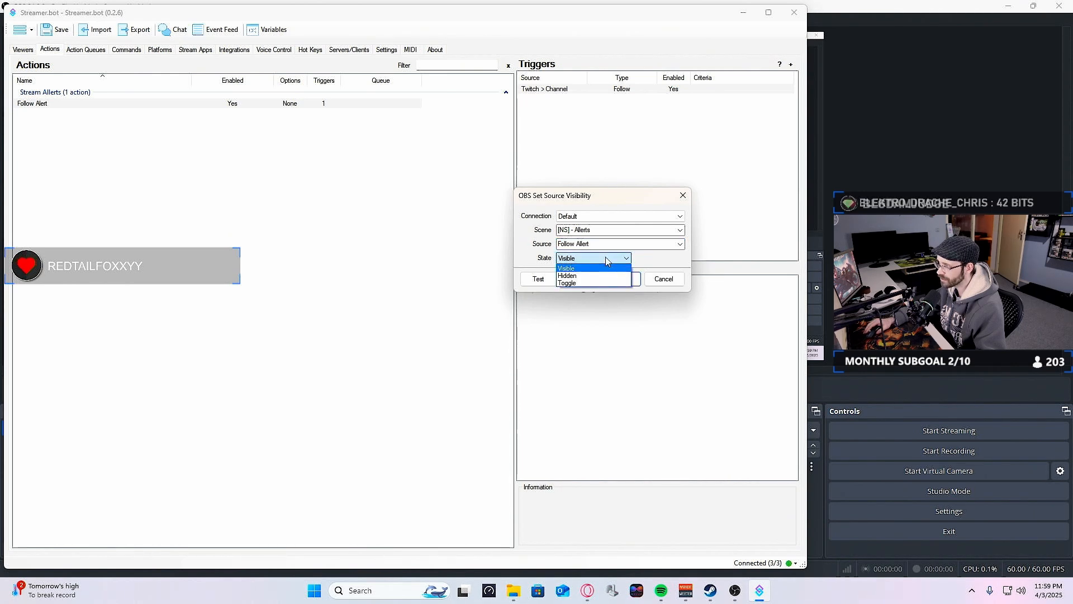
click(571, 268)
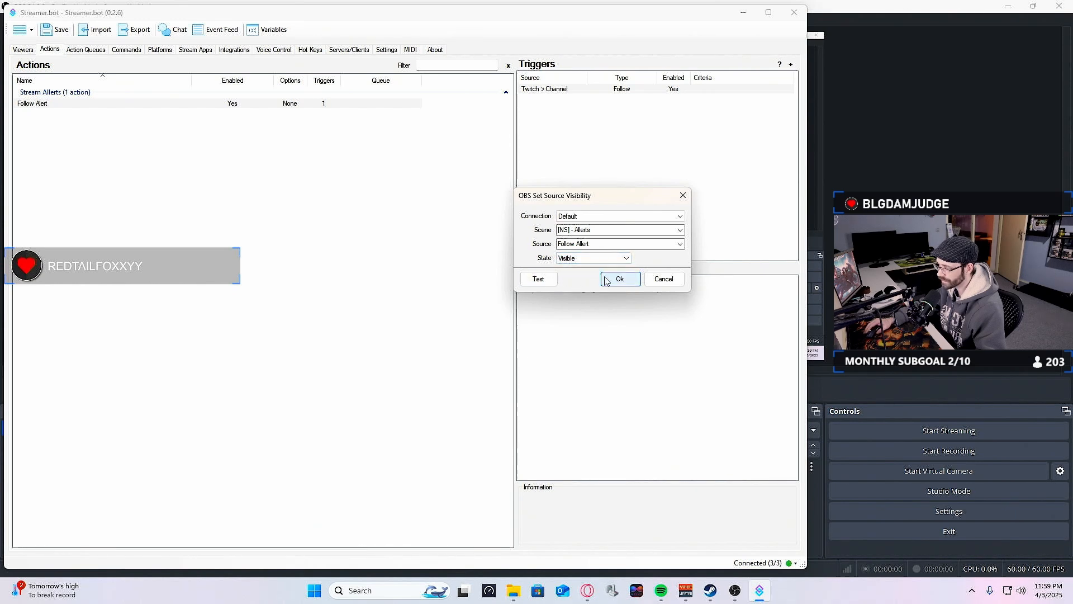
click(626, 258)
click(600, 283)
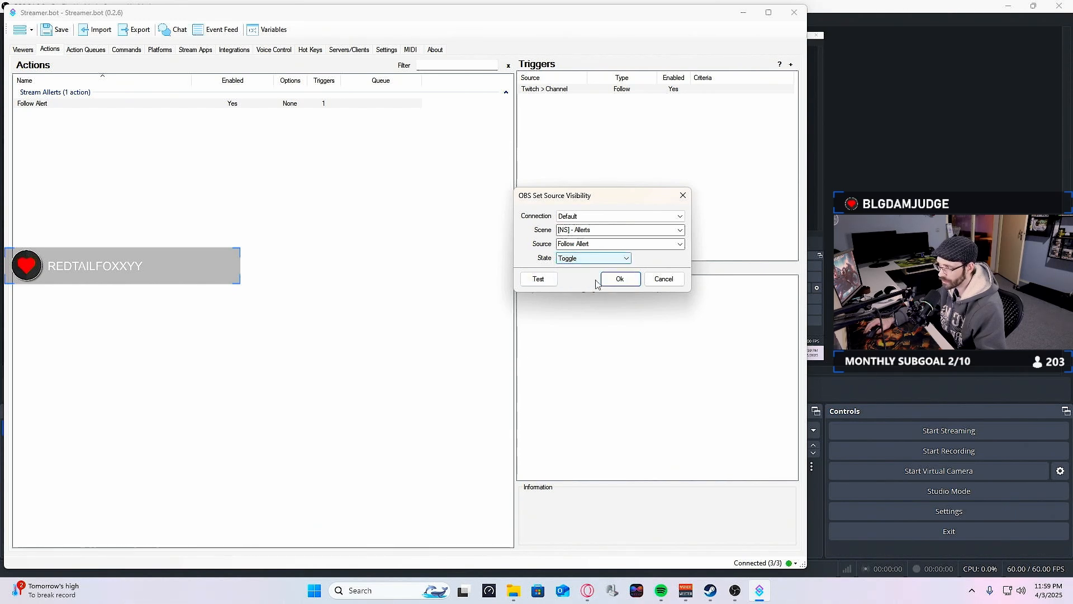
mouse_move(625, 195)
mouse_down()
mouse_move(617, 183)
mouse_move(635, 179)
mouse_up()
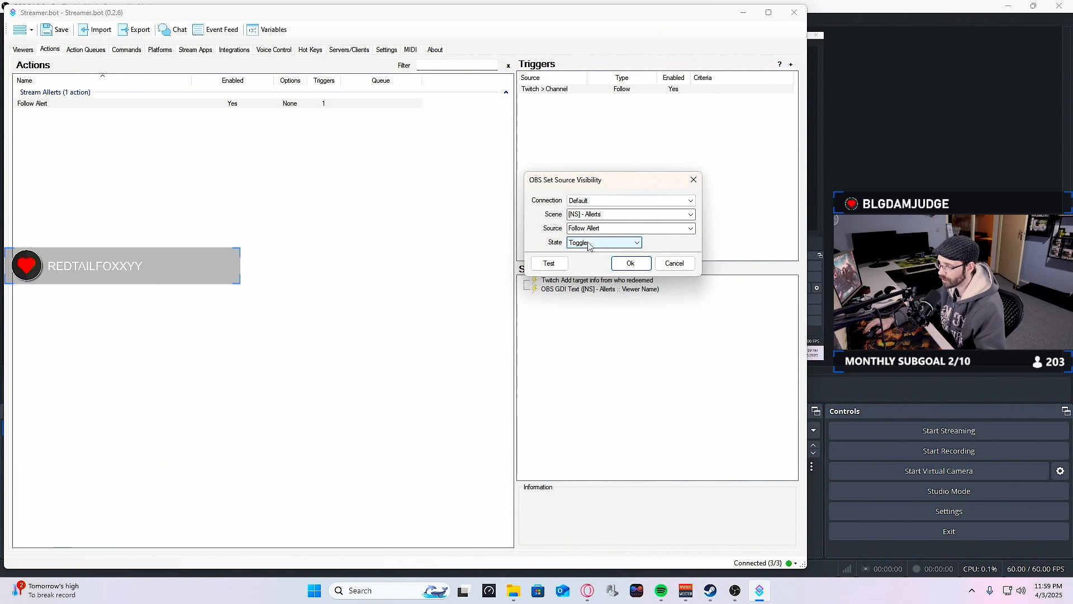
click(631, 264)
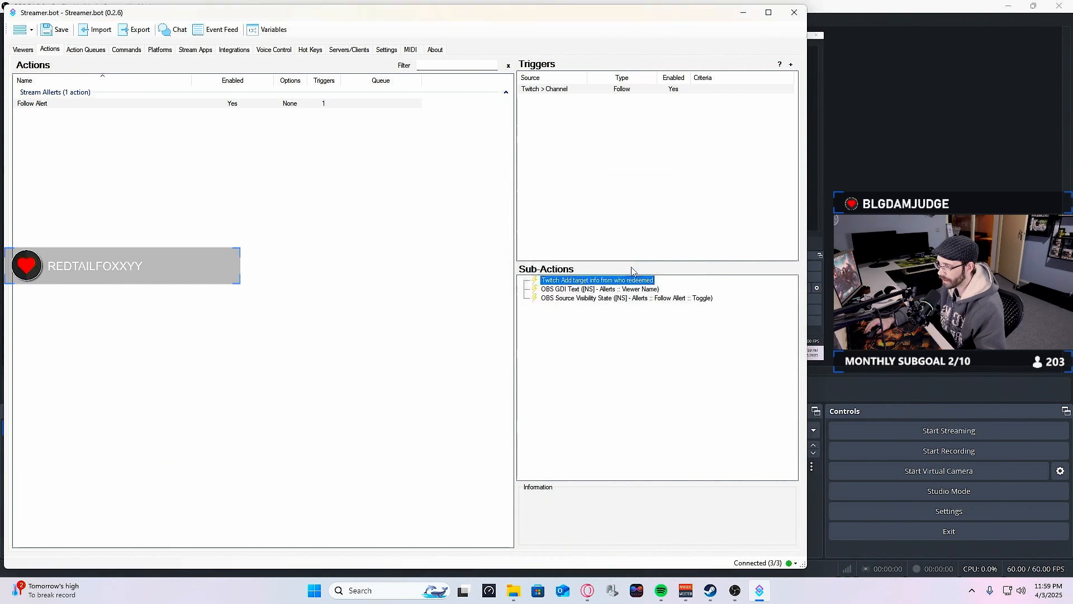
Add a 100 ms Delay sub-action and place it between the OBS GDI Text and OBS Source Visibility State sub-actions.
click(587, 299)
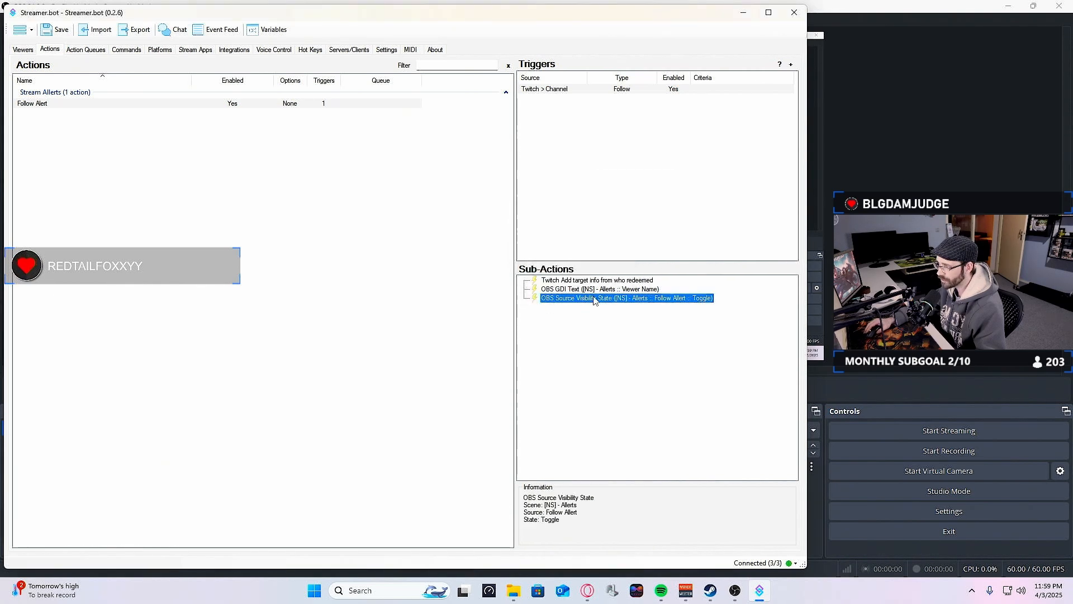
click(624, 288)
right_click(545, 318)
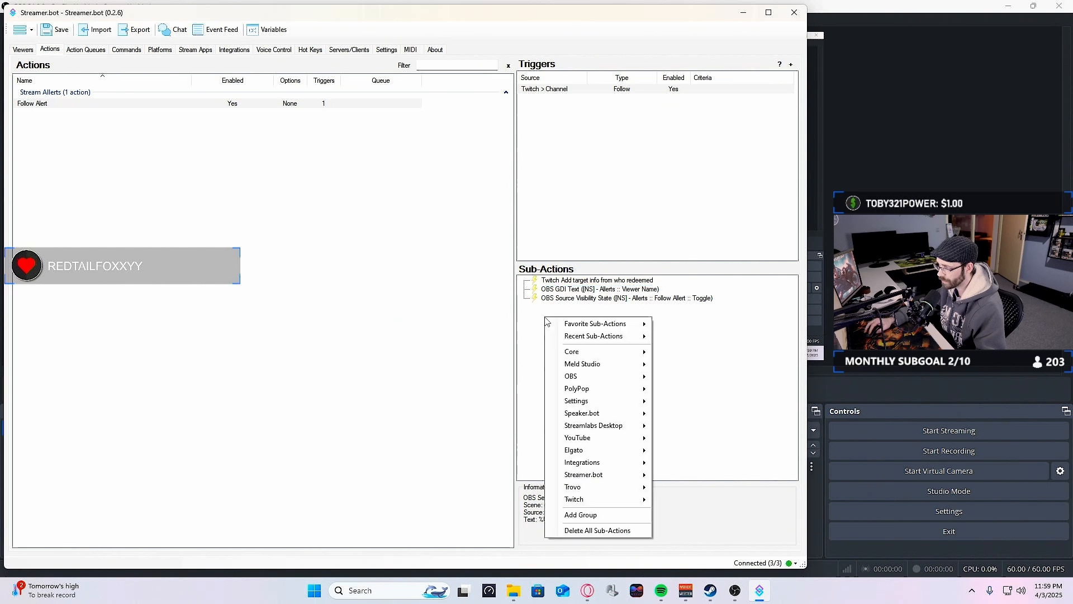
mouse_move(561, 353)
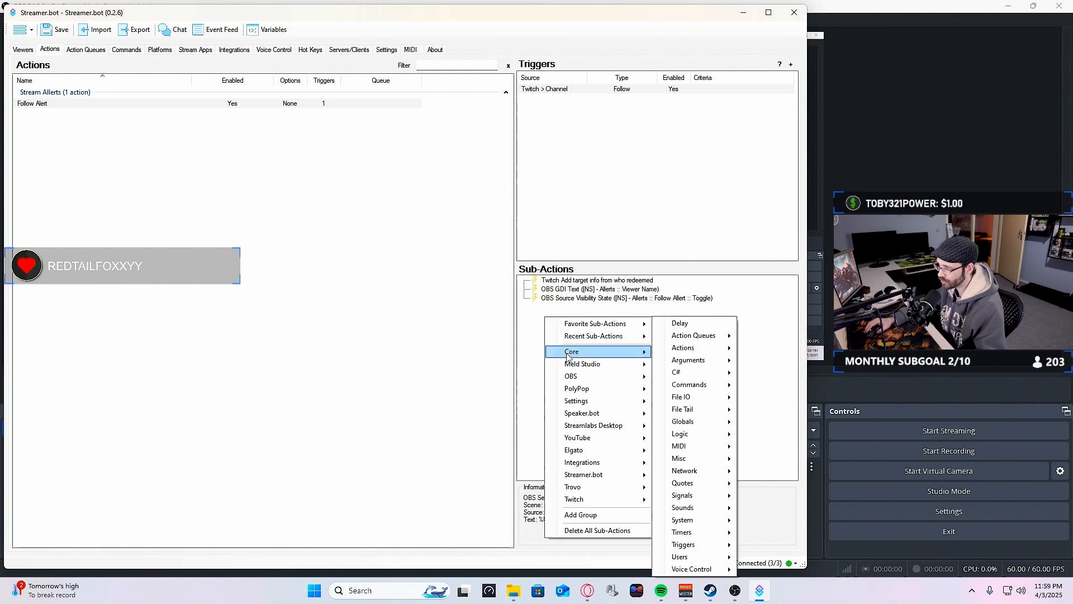
click(533, 335)
right_click(545, 325)
mouse_move(608, 364)
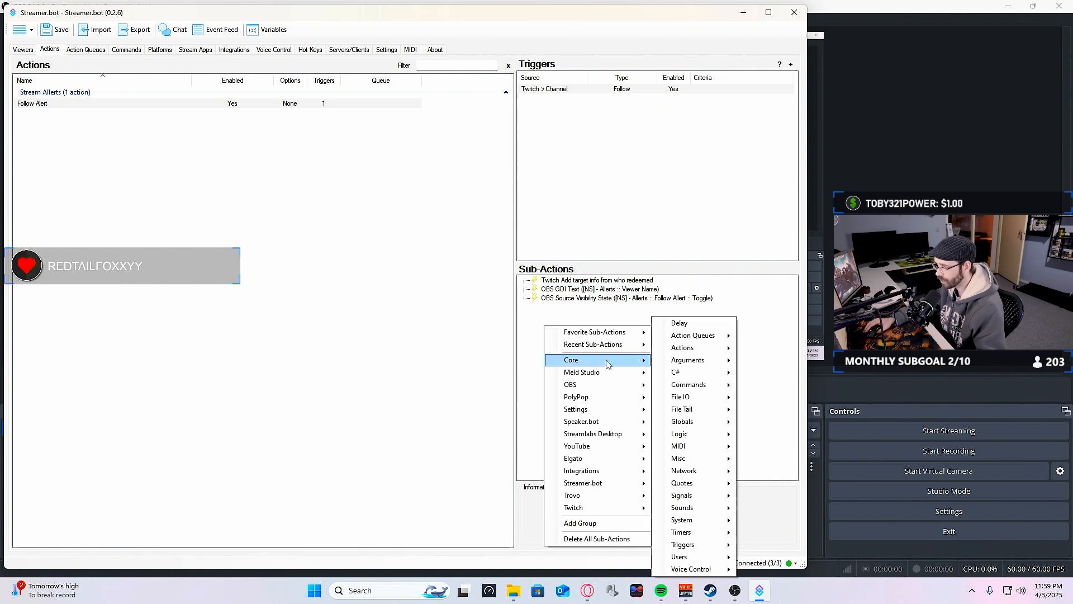
click(691, 324)
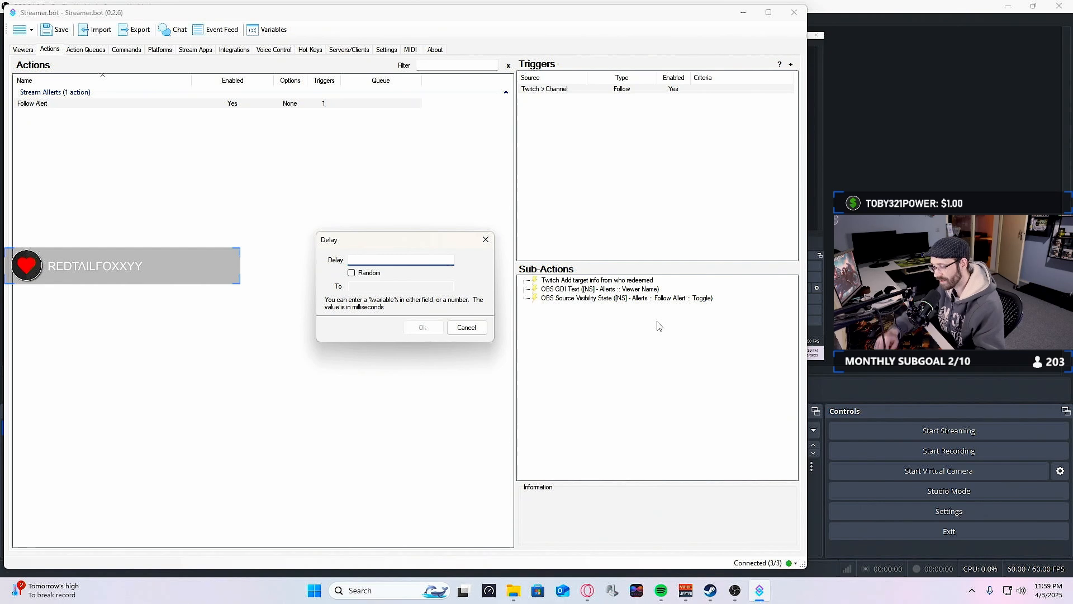
text(100)
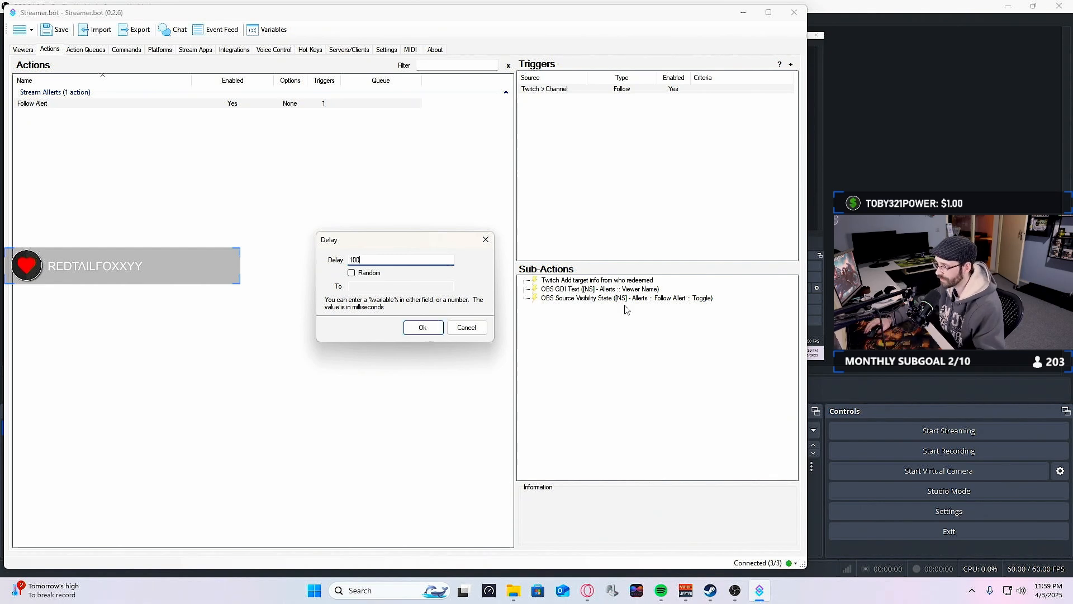
click(423, 327)
drag(553, 307, 575, 299)
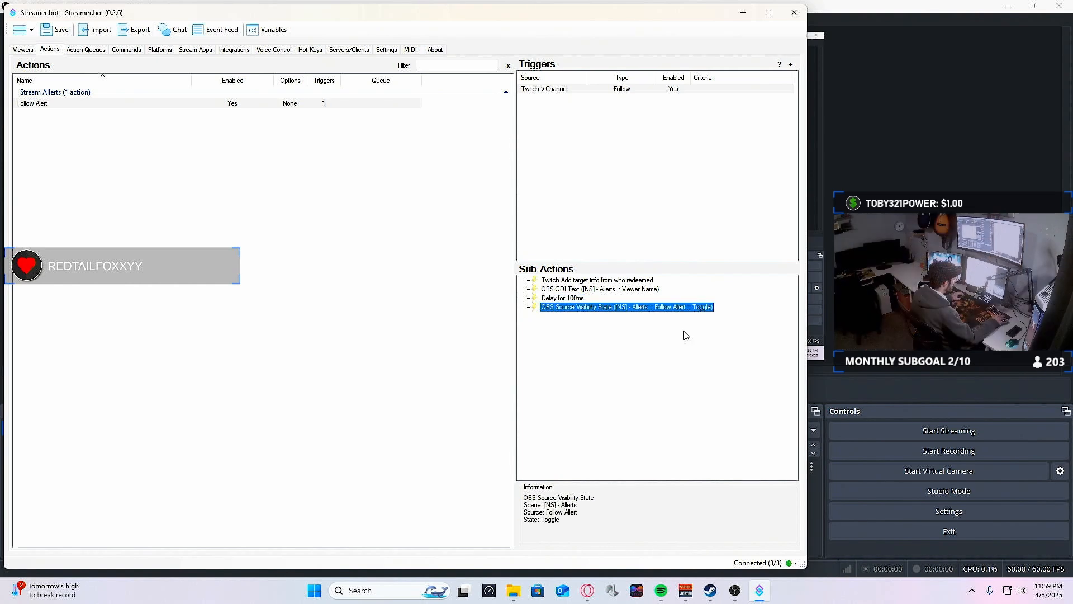
Review the order and details of the Follow Alert action's target info, GDI text, delay and source visibility sub-actions.
click(542, 298)
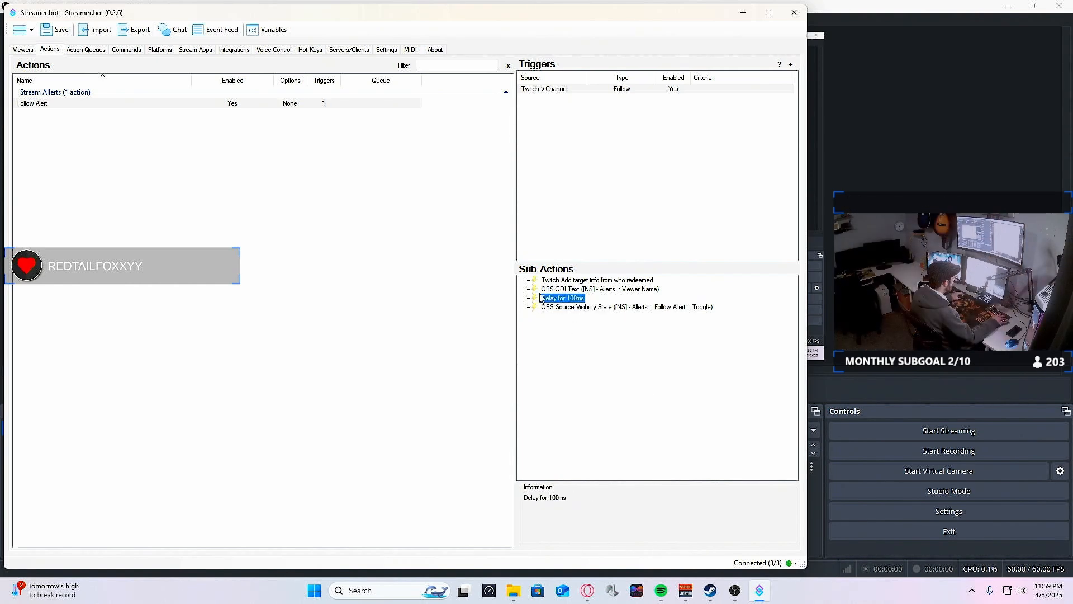
mouse_move(559, 298)
mouse_down()
mouse_move(562, 320)
mouse_move(573, 293)
mouse_up()
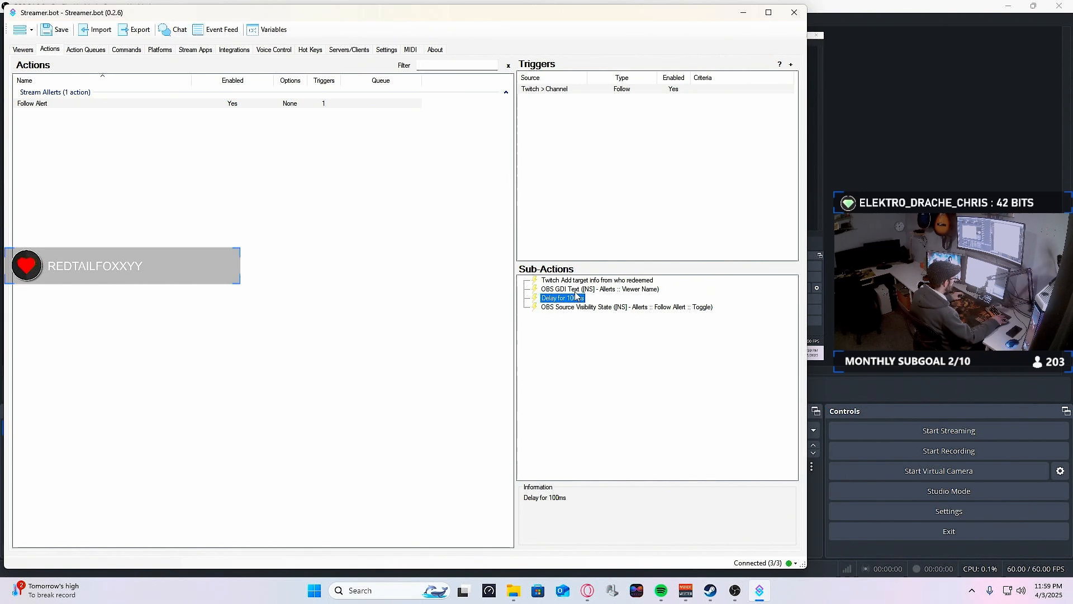
click(639, 280)
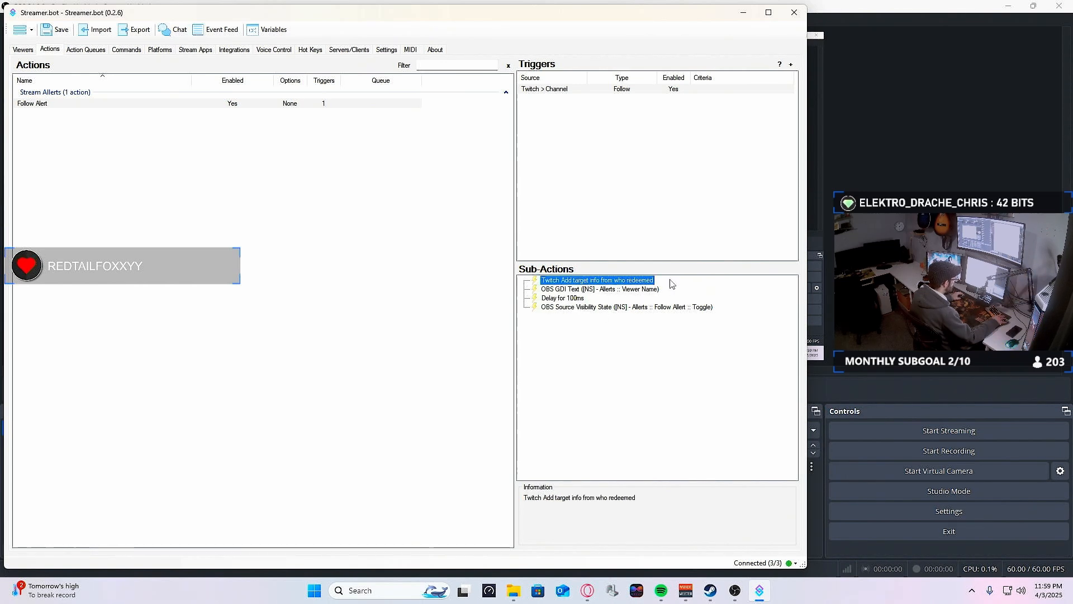
click(636, 289)
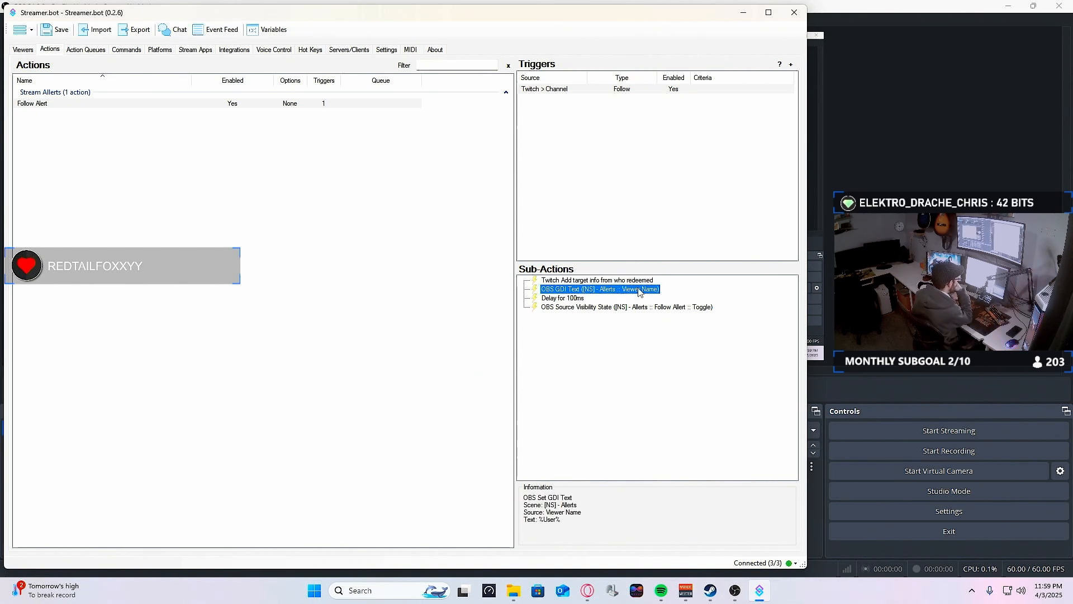
click(563, 299)
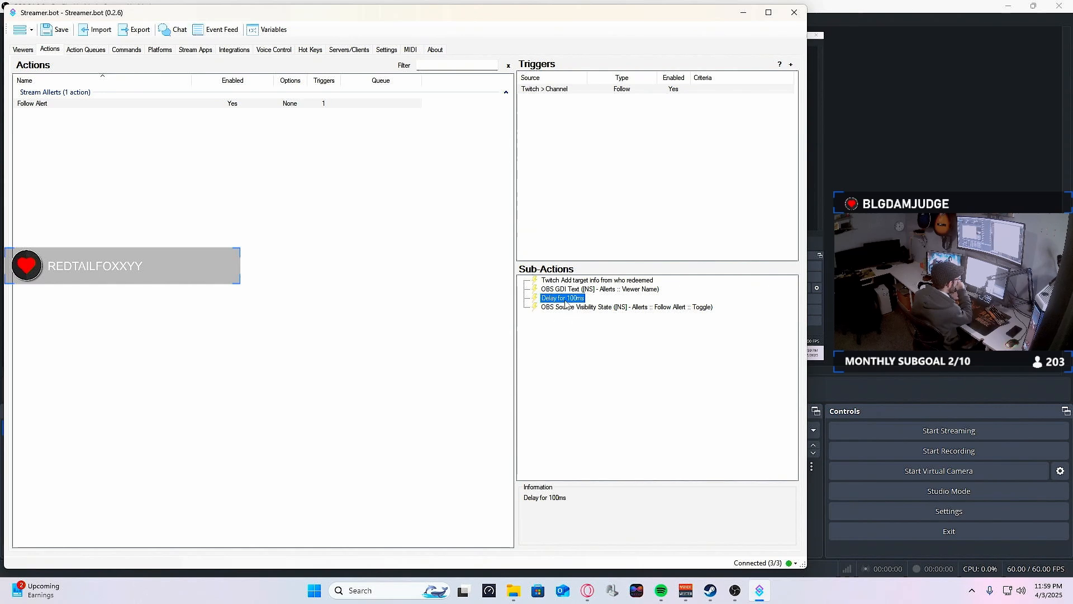
click(610, 307)
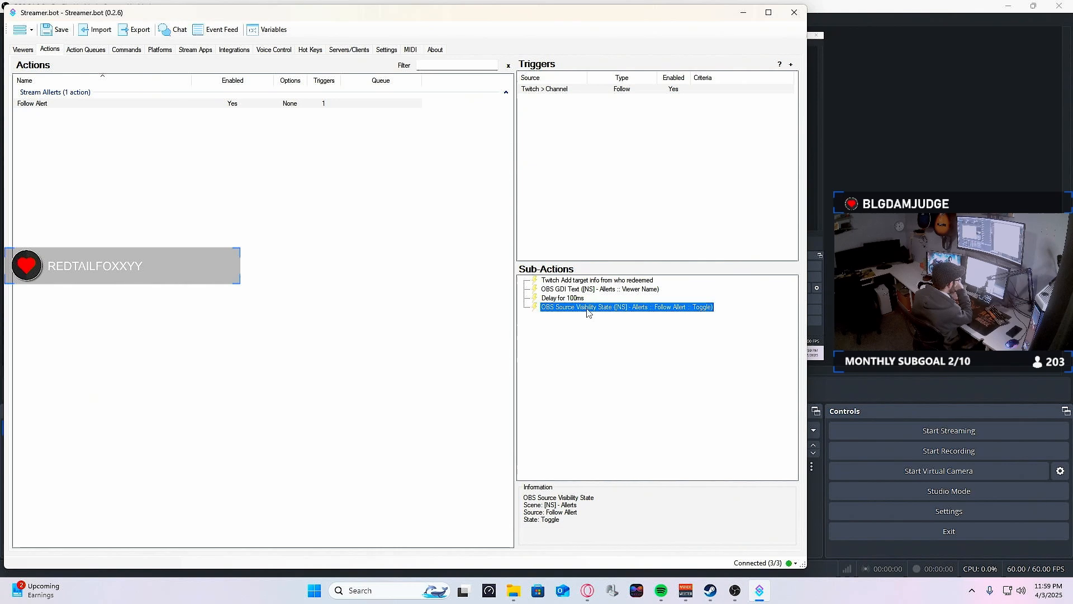
right_click(578, 326)
click(559, 316)
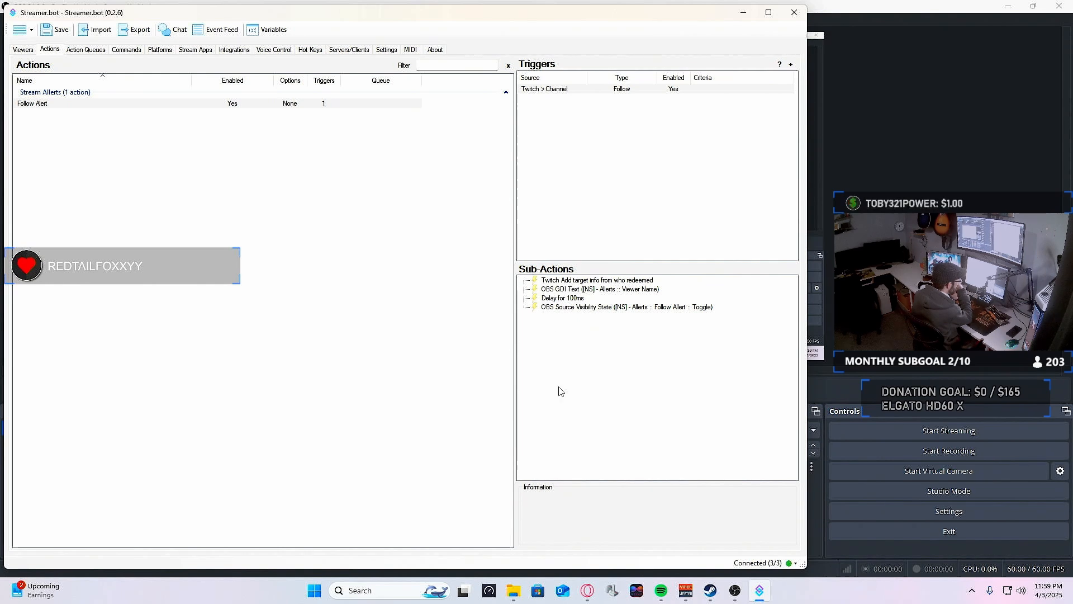
click(580, 297)
click(570, 307)
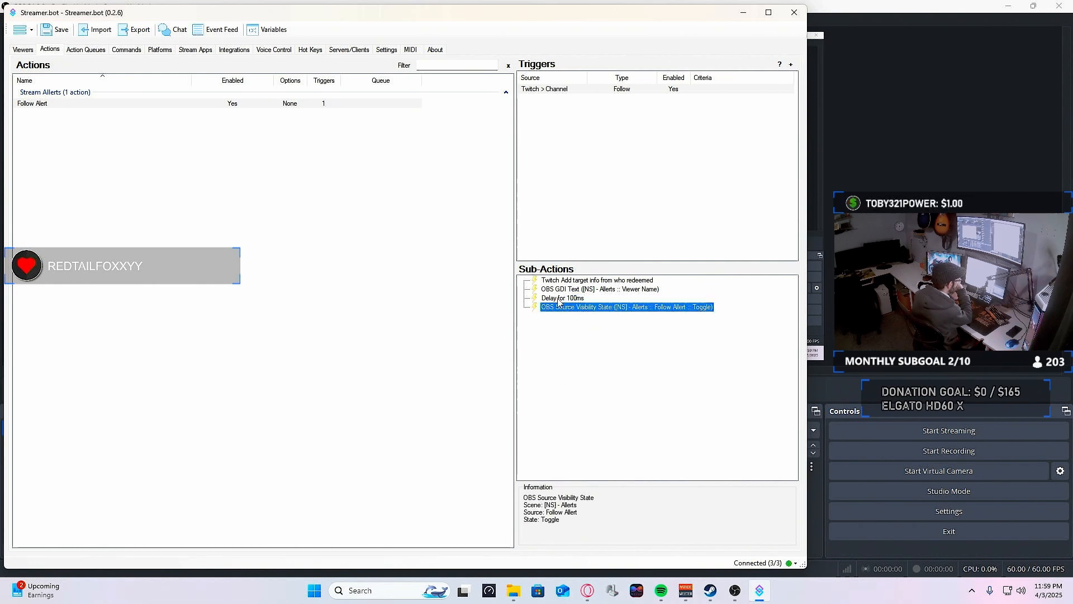
Duplicate the 100 ms delay below the source visibility sub-action and open the copy for editing.
click(562, 298)
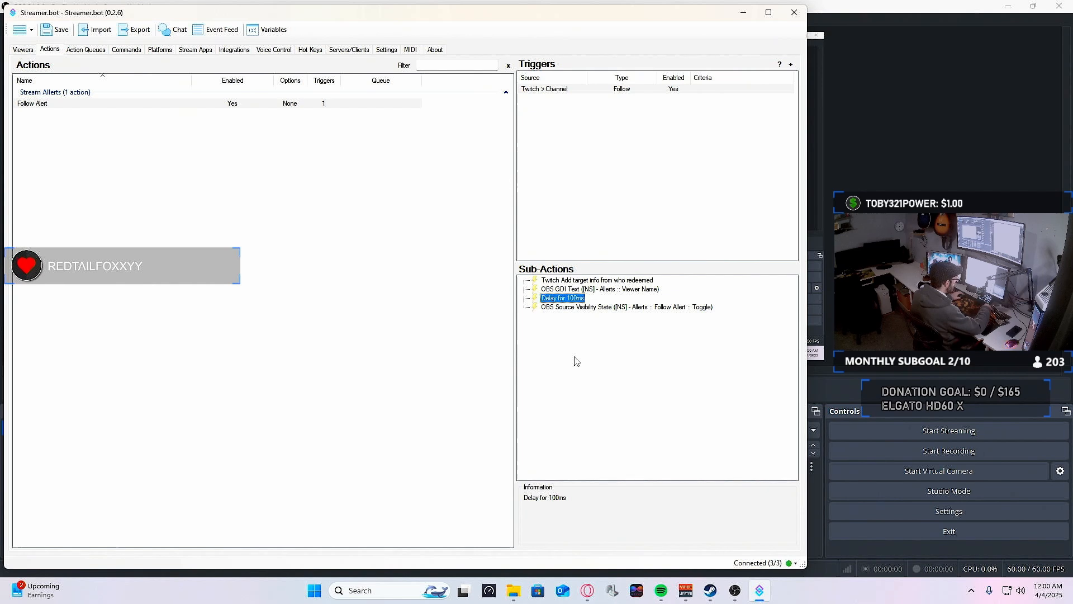
key(ctrl+v)
click(560, 316)
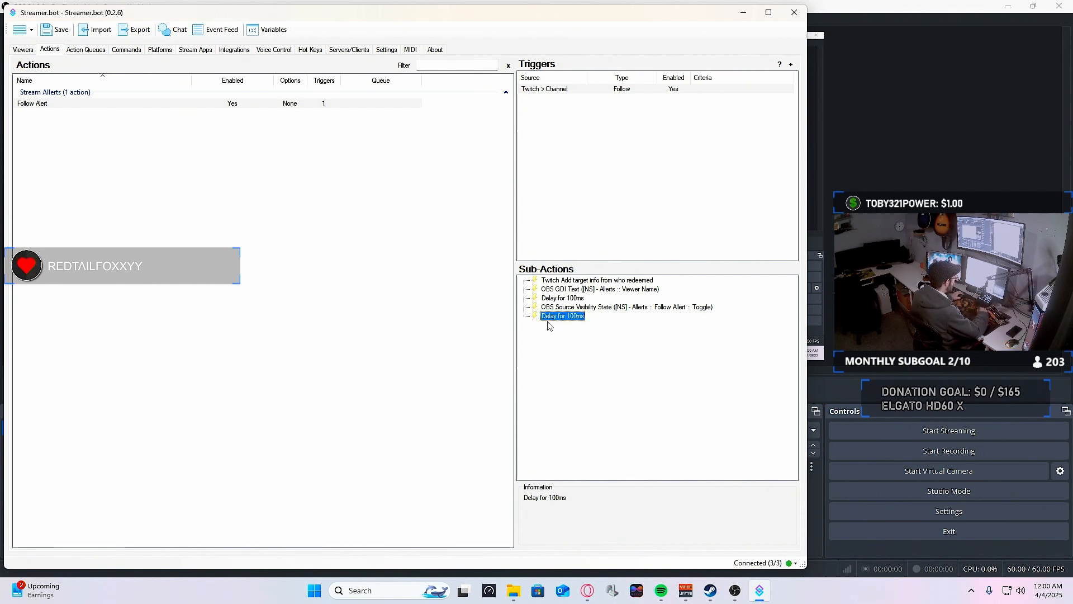
double_click(570, 323)
drag(419, 247, 457, 239)
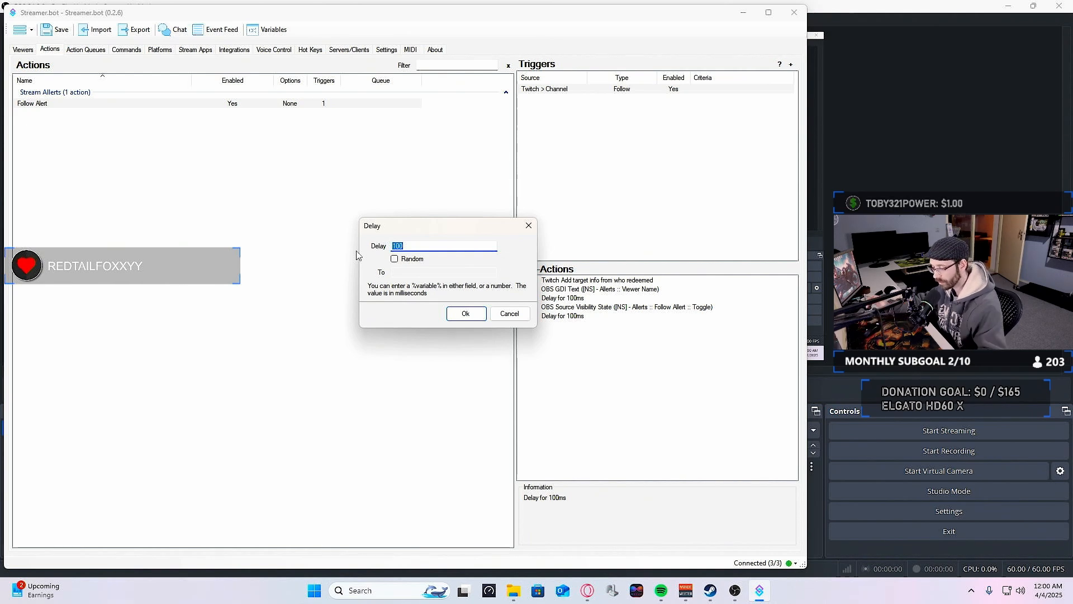
text(50)
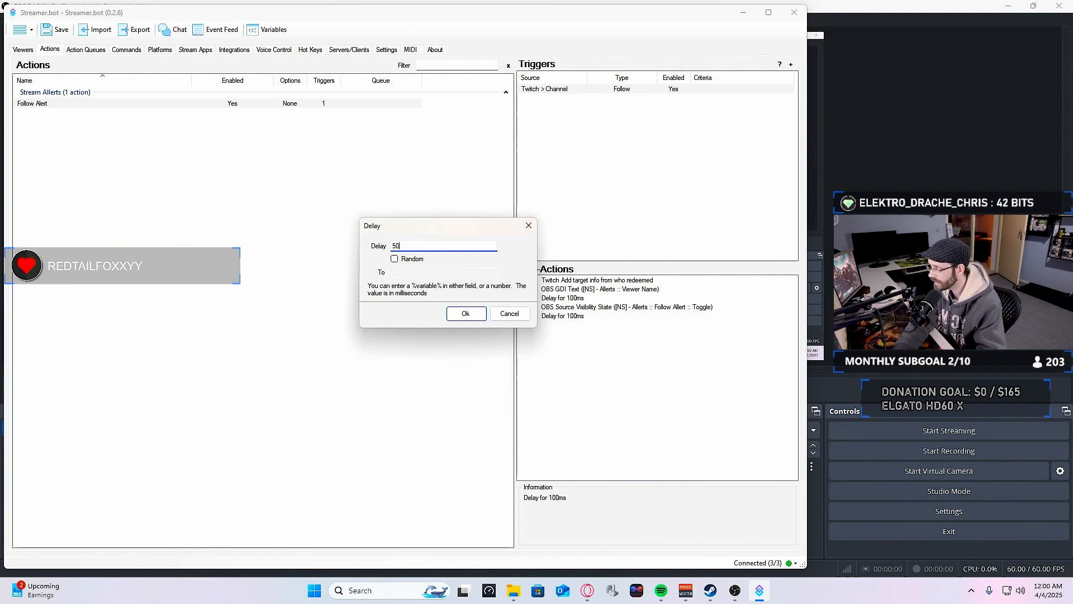
text(00)
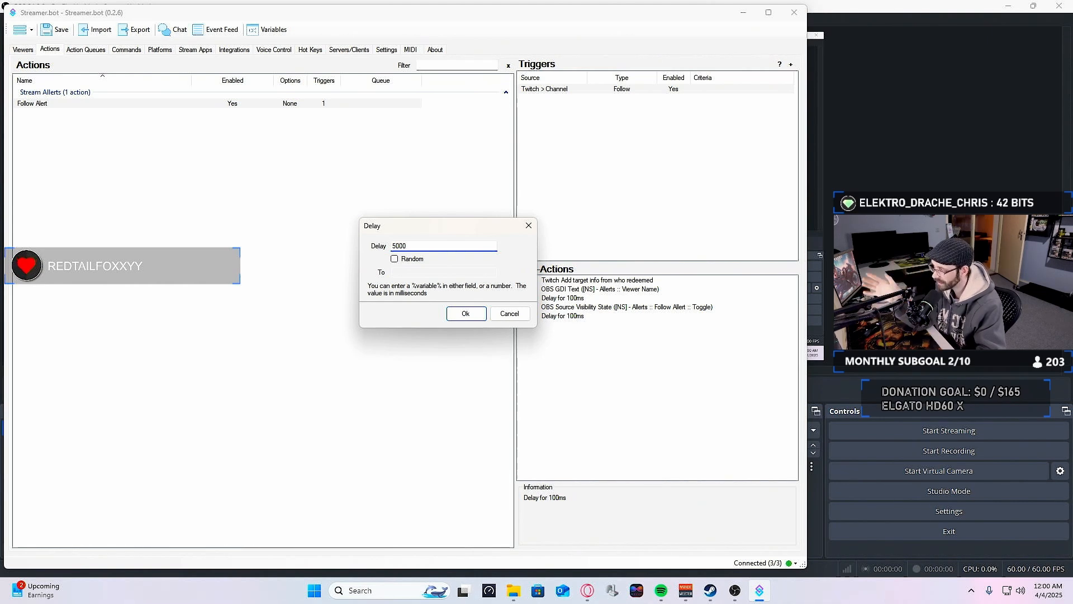
key(BackSpace)
key(BackSpace)
key(BackSpace)
key(BackSpace)
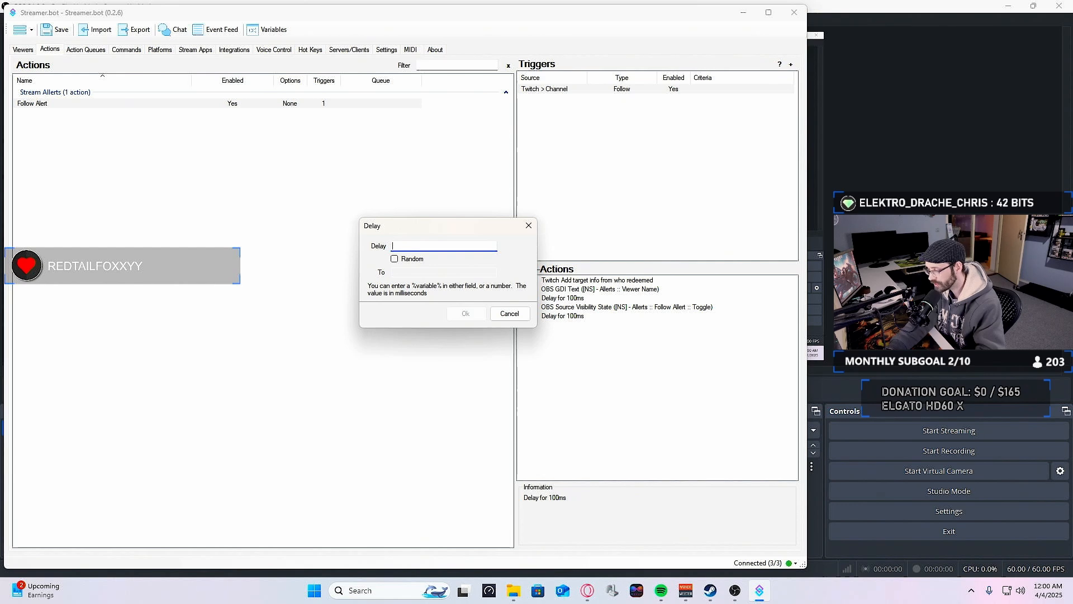
Set the duplicated delay to 10000 milliseconds.
text(1)
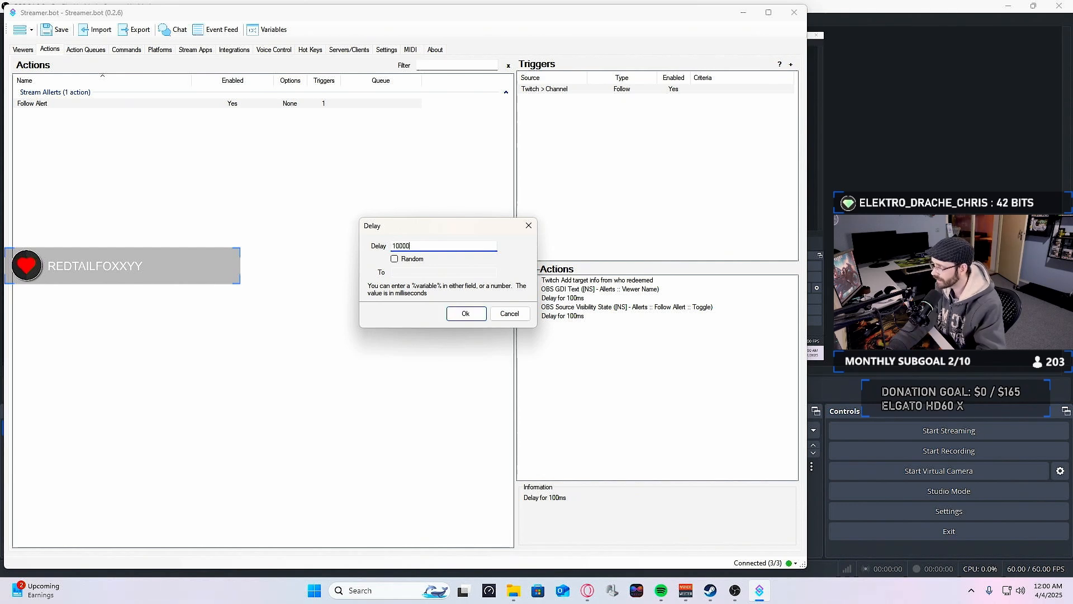
text(0000)
drag(450, 228, 432, 226)
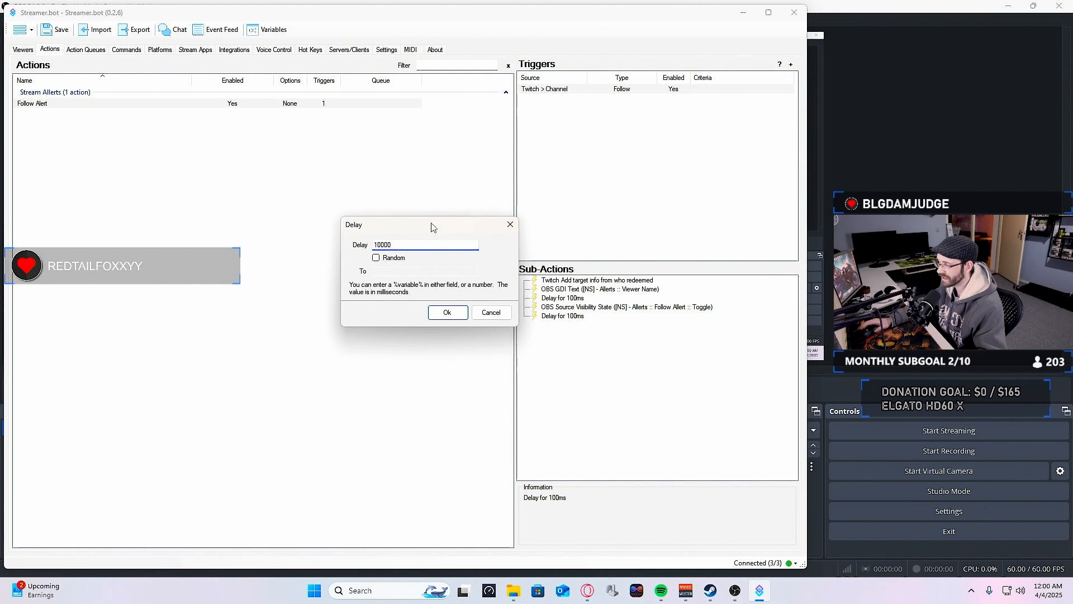
click(449, 312)
Duplicate the Follow Alert source visibility toggle to the end of the sub-actions, after the 10000 ms delay.
click(655, 307)
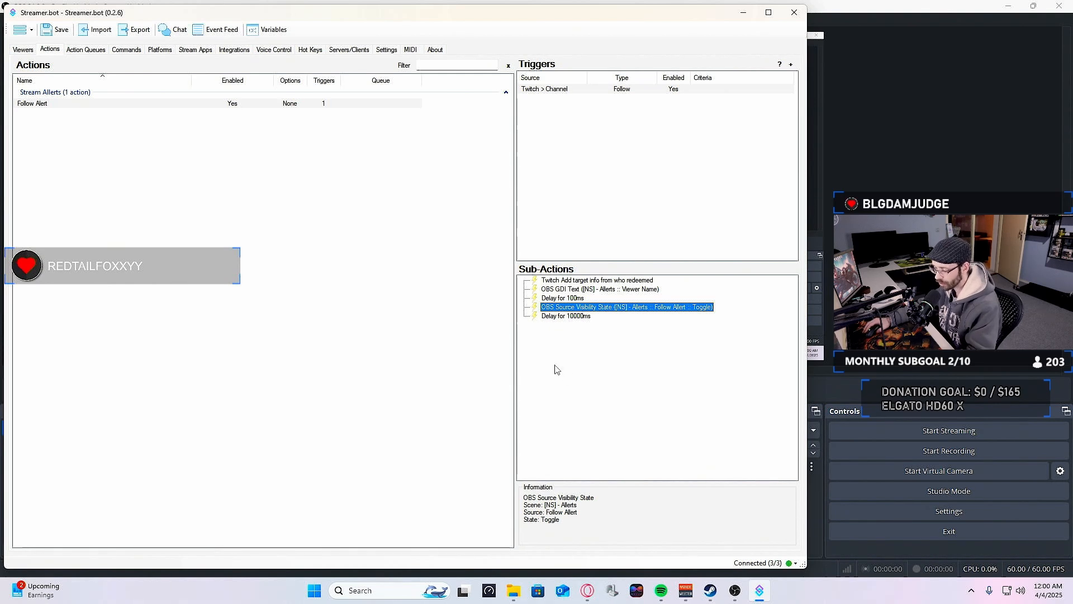
key(ctrl+v)
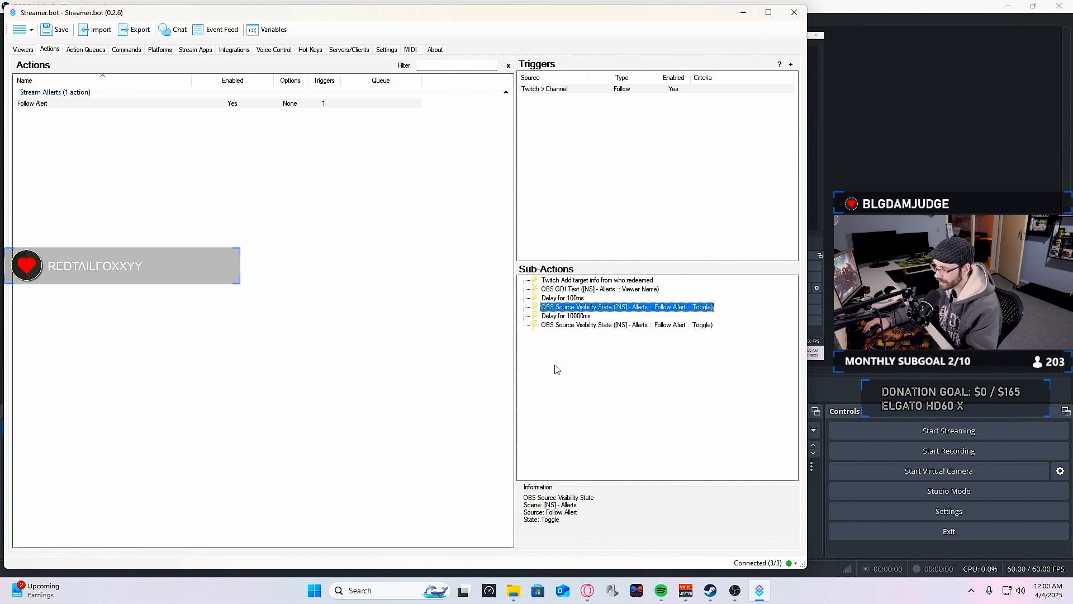
click(579, 367)
Test the last source visibility sub-action to toggle the Follow Alert source in OBS, keeping its settings.
drag(698, 21, 734, 27)
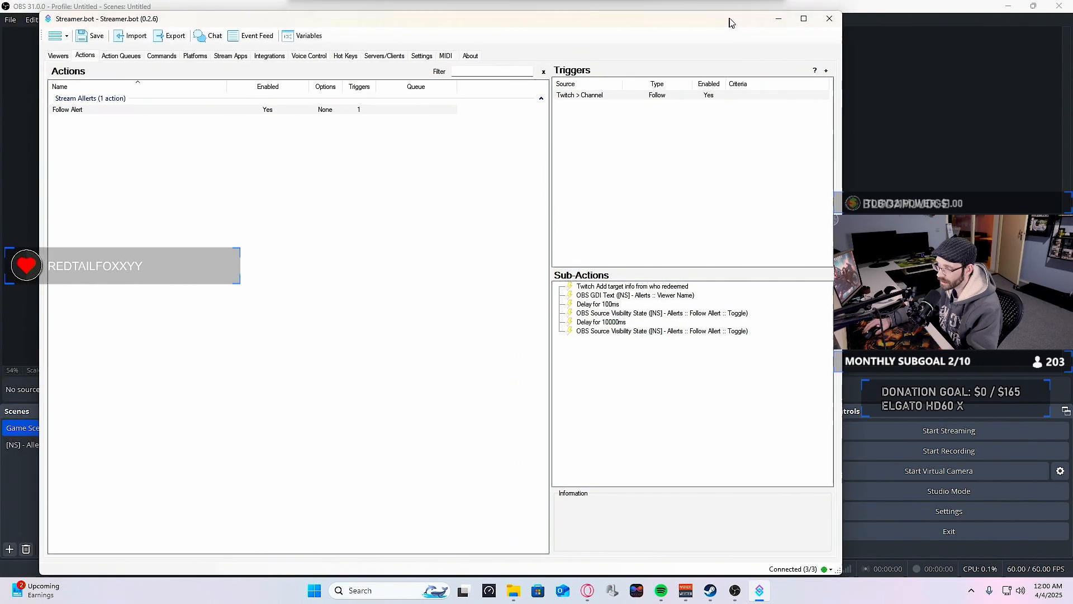
click(674, 332)
double_click(674, 332)
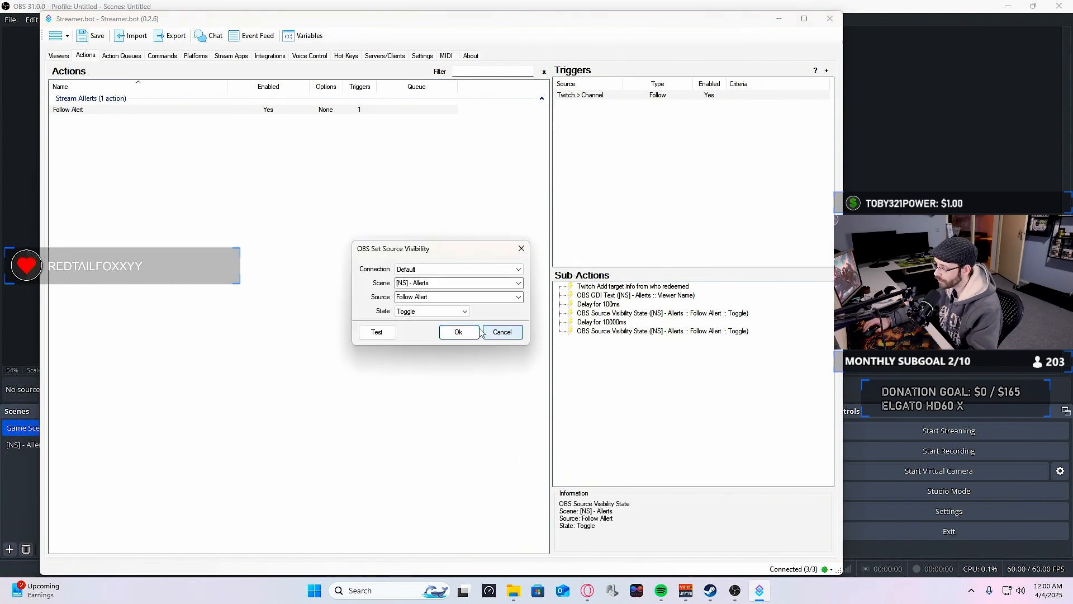
click(385, 333)
click(457, 332)
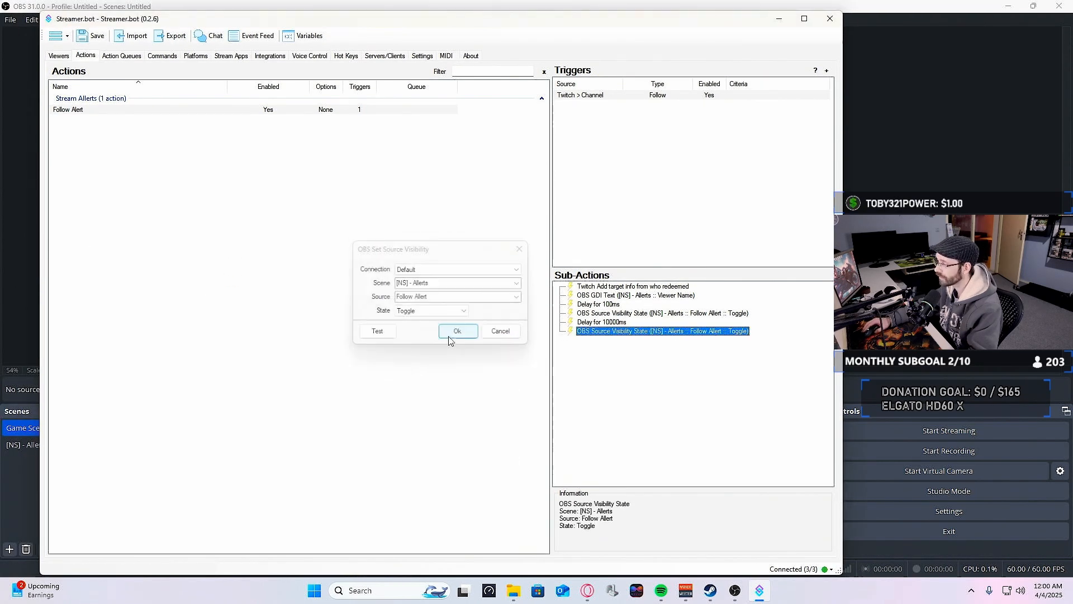
Switch the first Follow Alert visibility sub-action's state to Visible and back to Toggle.
drag(613, 27, 582, 20)
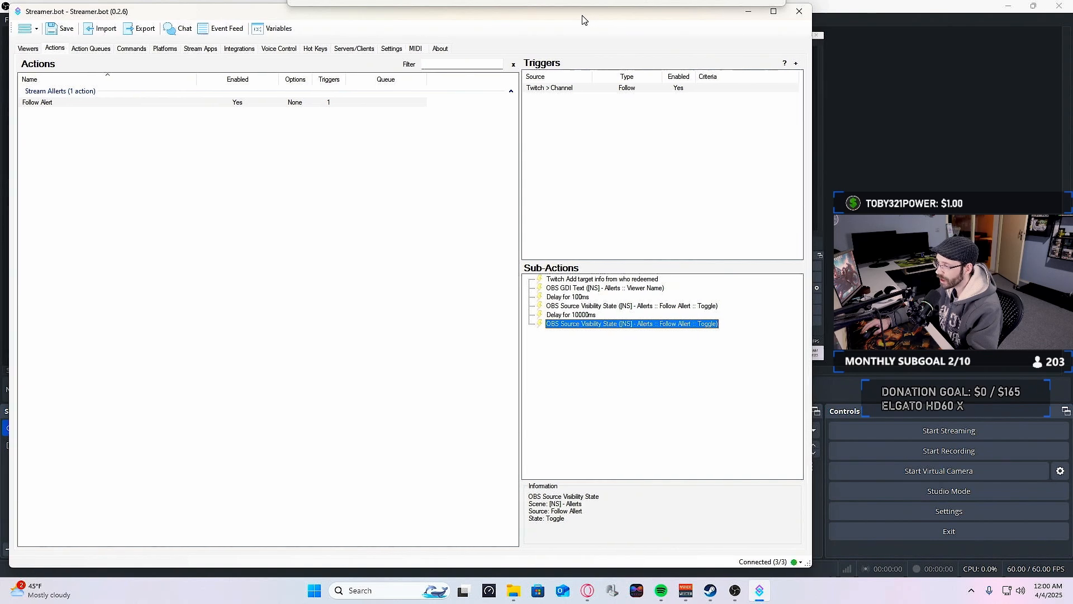
double_click(697, 305)
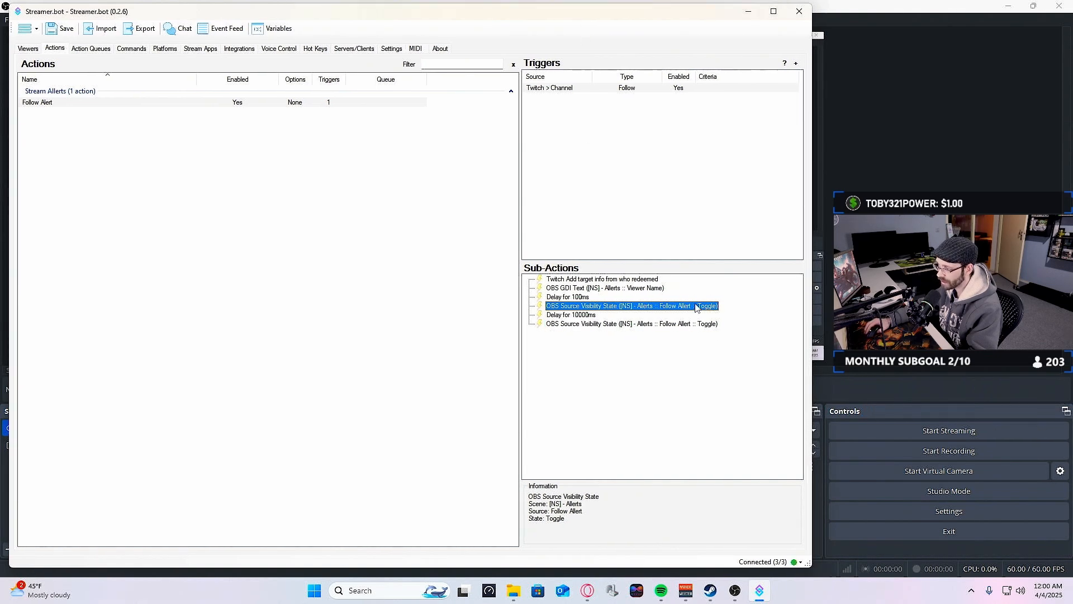
click(402, 303)
click(400, 315)
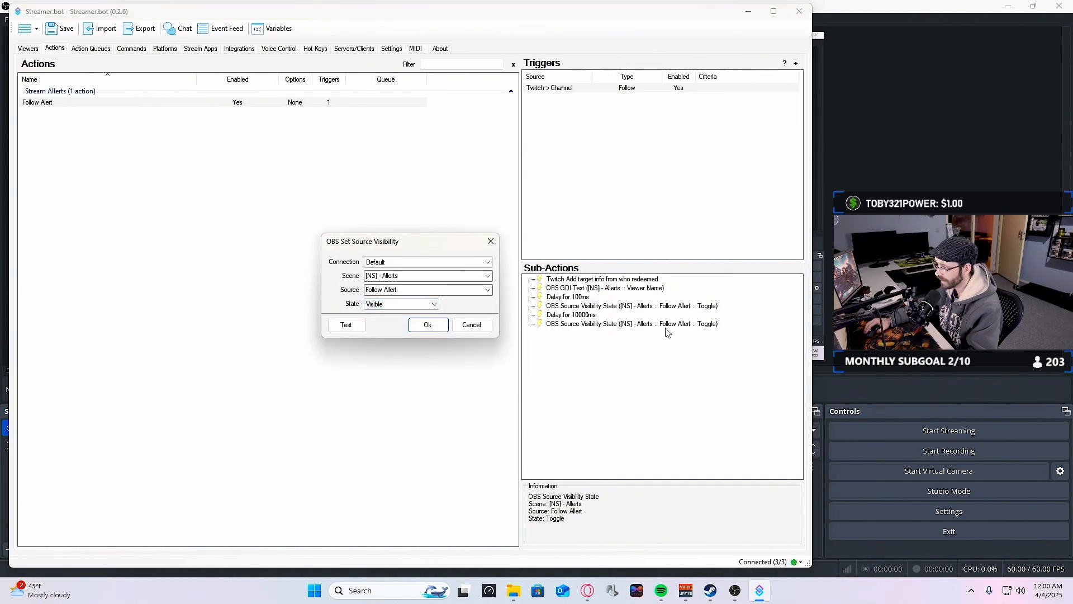
click(402, 304)
click(395, 329)
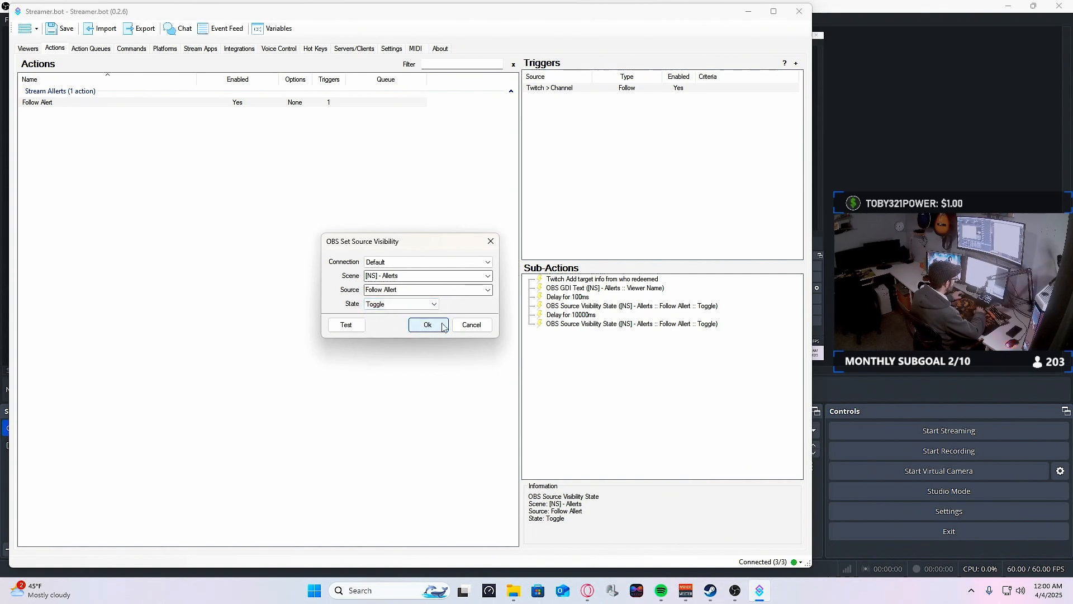
click(426, 326)
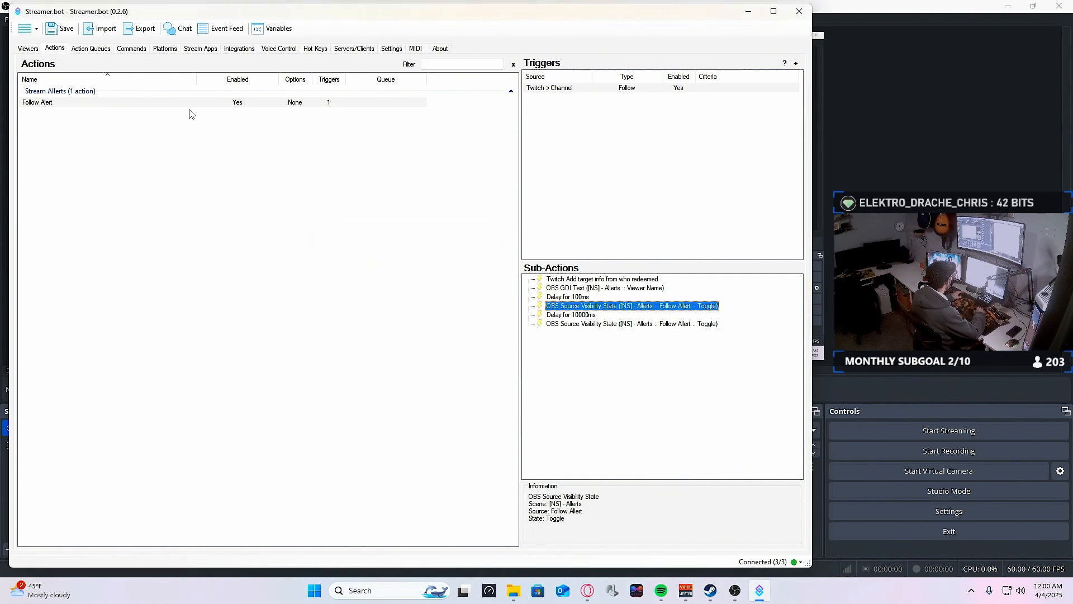
Save the setup and test the Follow trigger with the shrunken Streamer.bot window moved clear of the OBS preview.
click(60, 28)
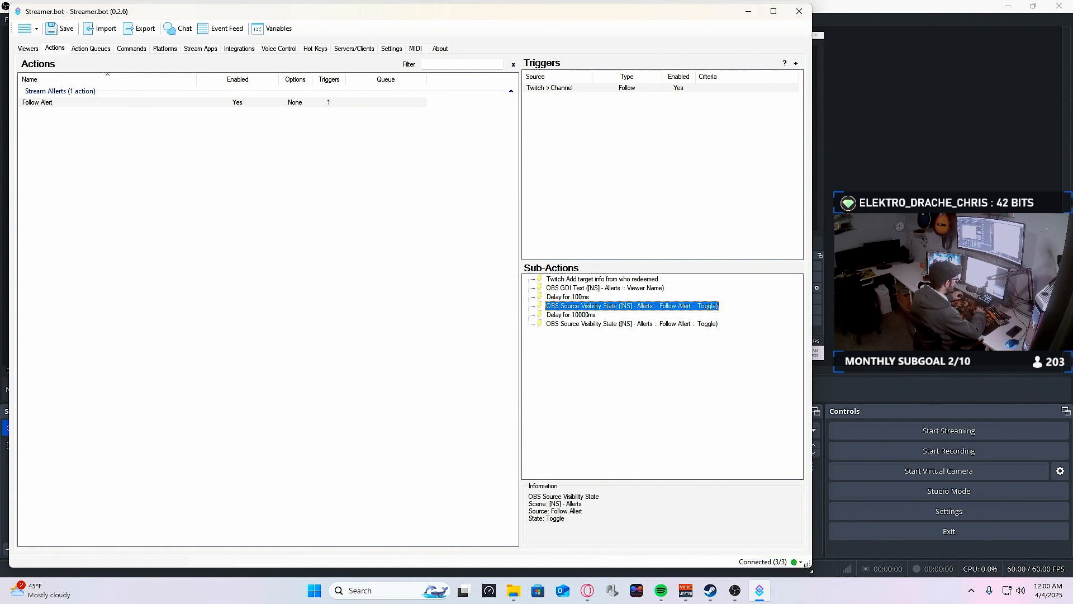
drag(809, 566, 519, 436)
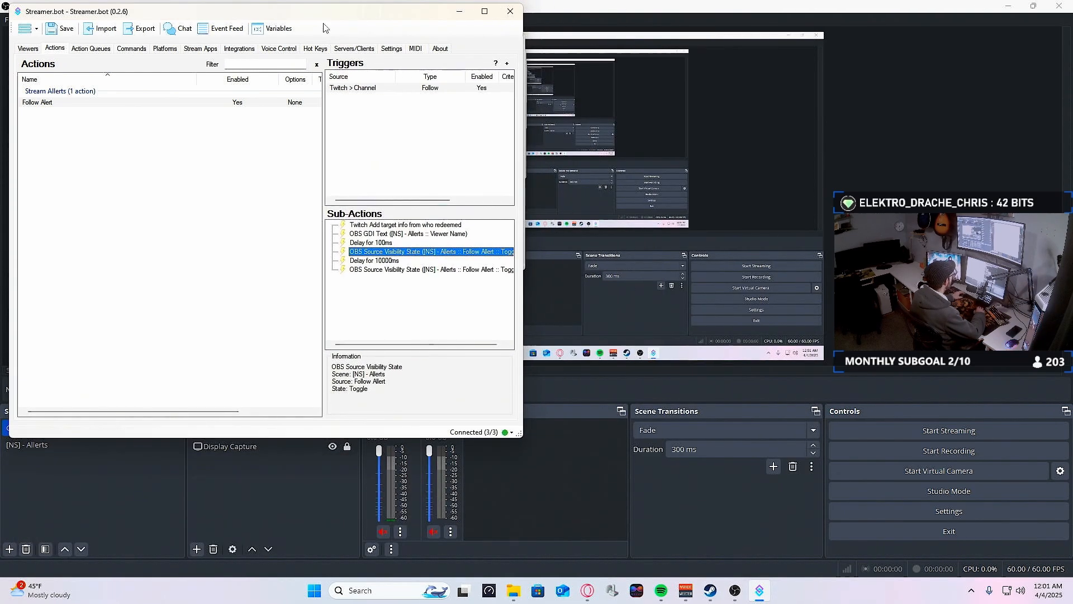
drag(315, 20, 806, 26)
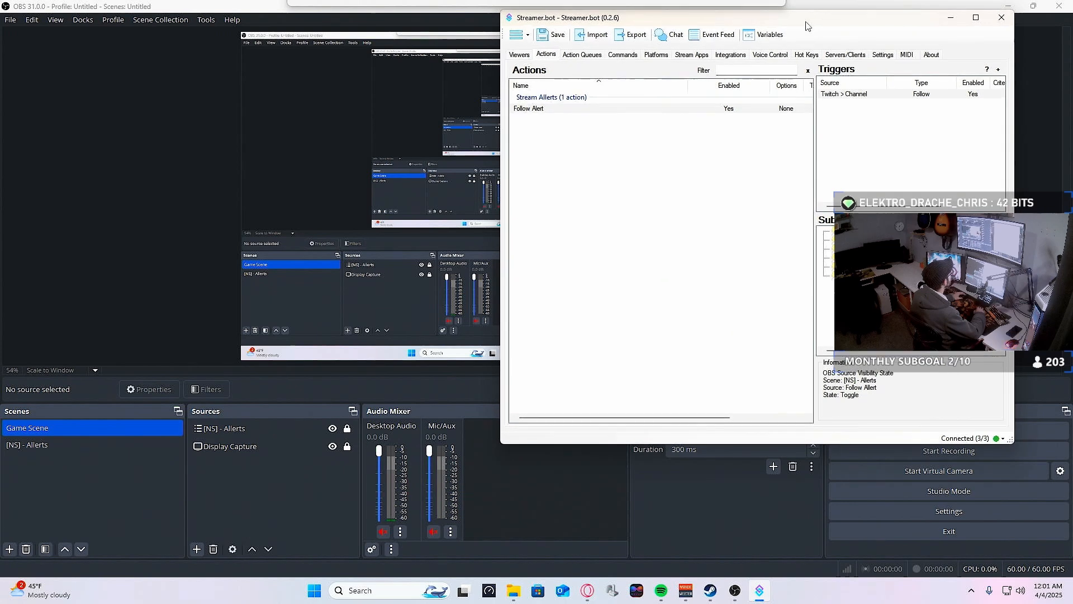
right_click(885, 93)
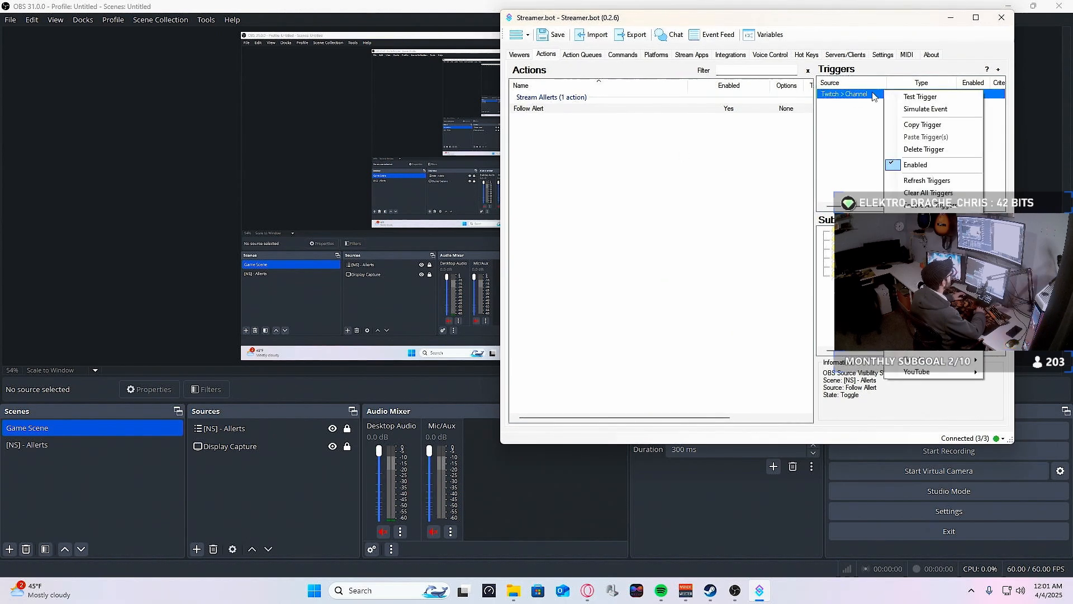
click(923, 99)
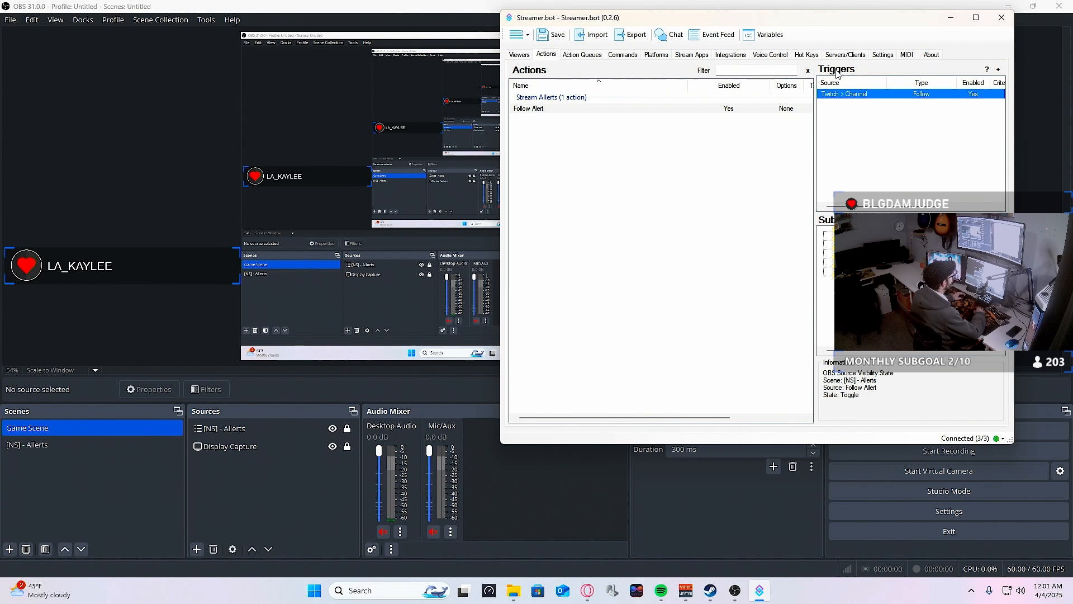
Set the second delay to 5000 milliseconds and test the Follow trigger again.
drag(826, 24, 825, 38)
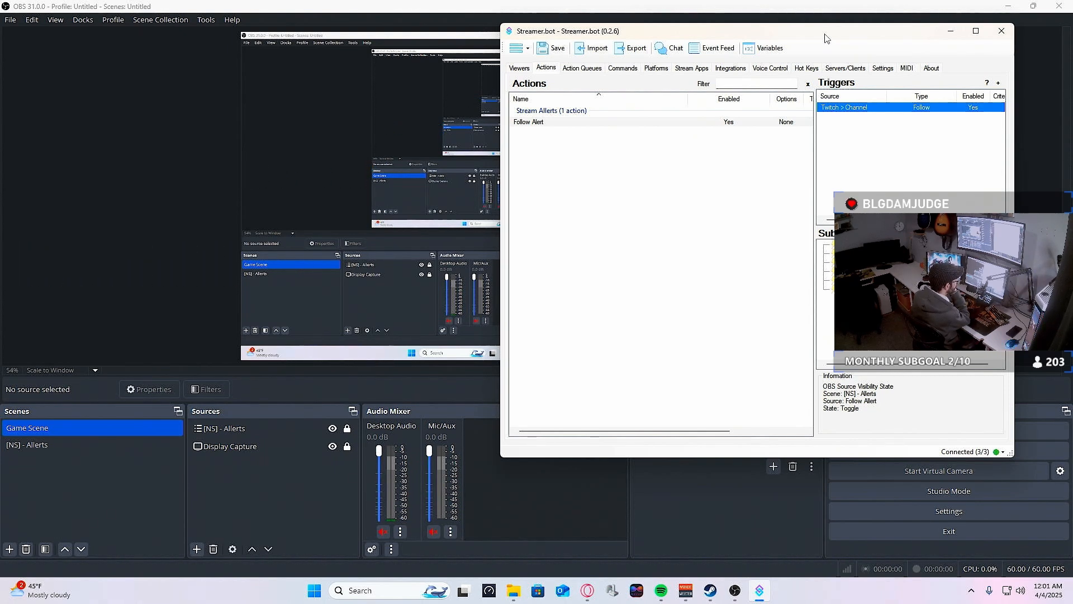
double_click(855, 258)
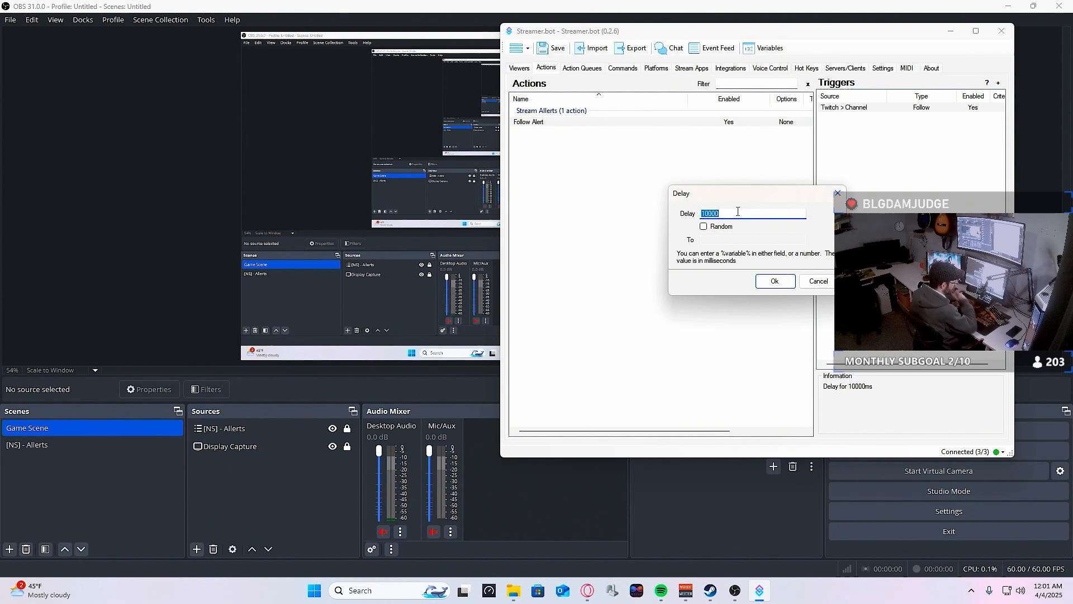
text(5)
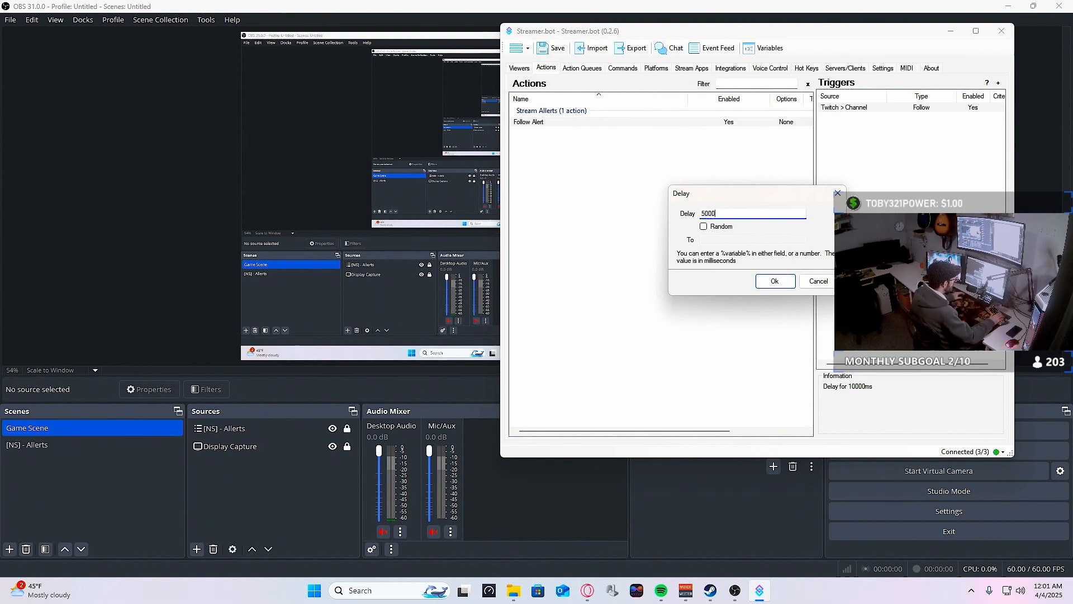
text(000)
click(773, 282)
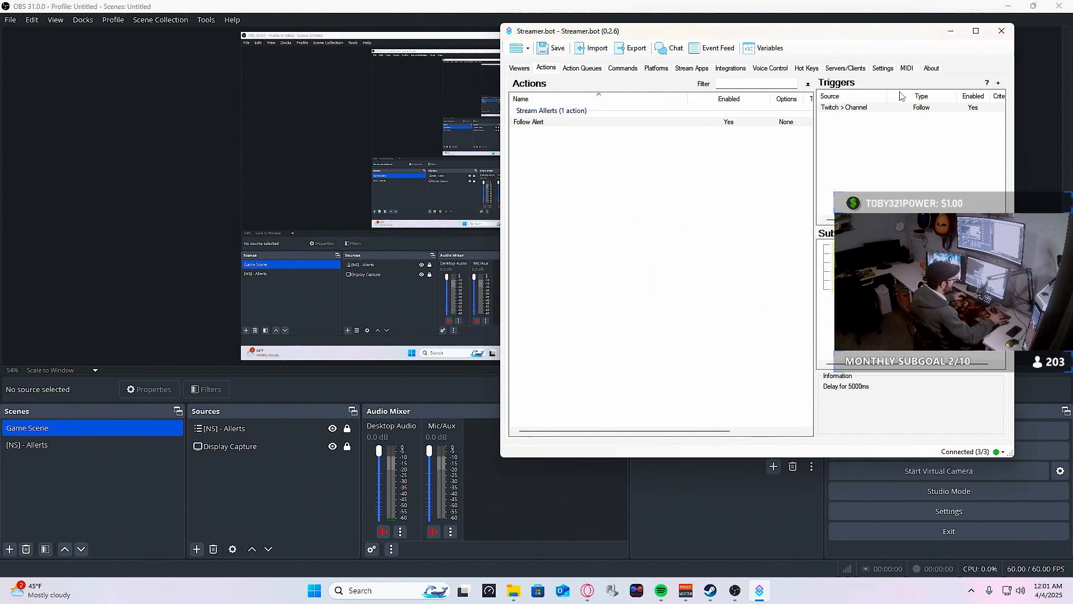
right_click(919, 108)
click(936, 116)
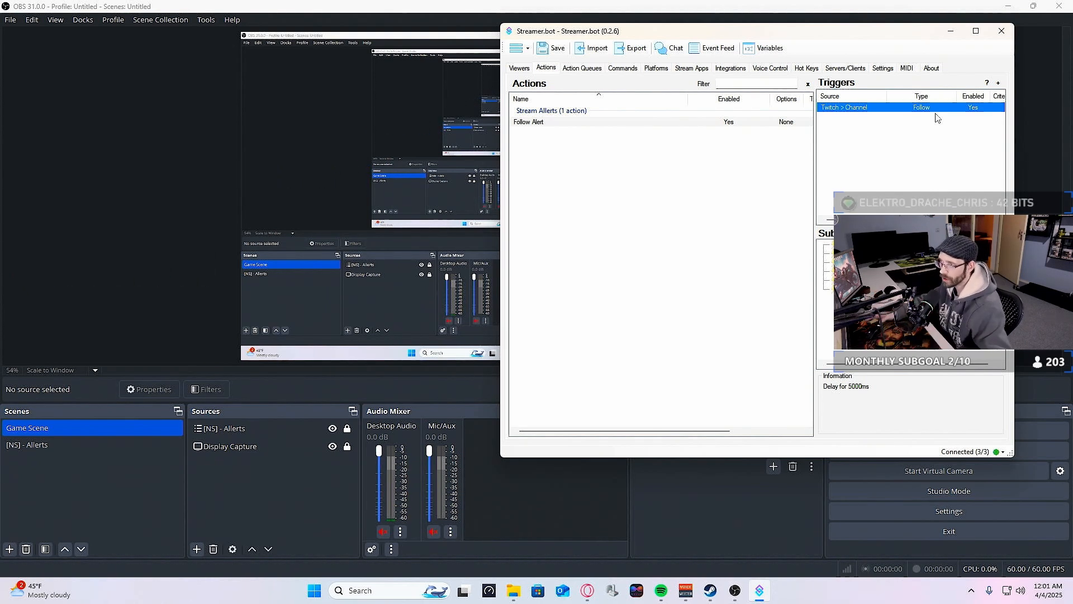
Enlarge the window and start a Play Sound sub-action for Follow Alert, keeping the Application Default audio device.
drag(895, 42, 404, 18)
drag(513, 438, 703, 570)
right_click(488, 352)
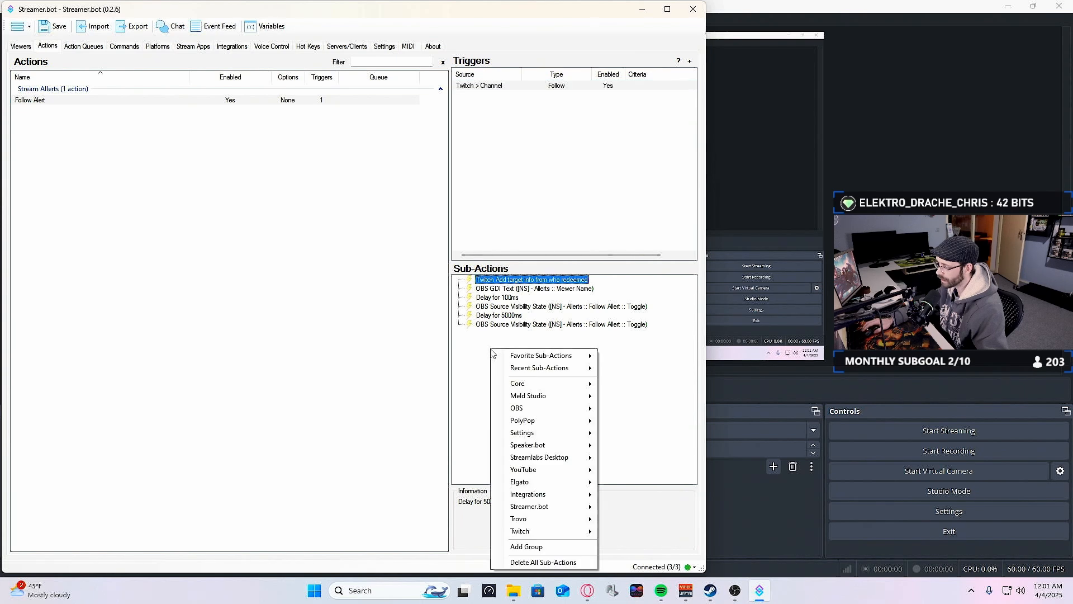
mouse_move(568, 385)
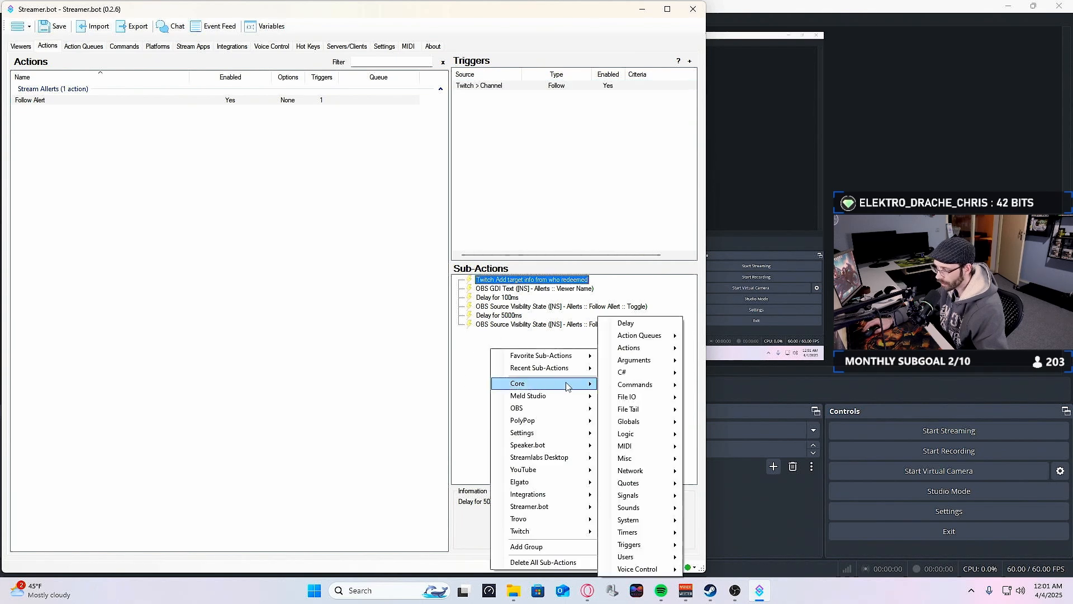
mouse_move(642, 511)
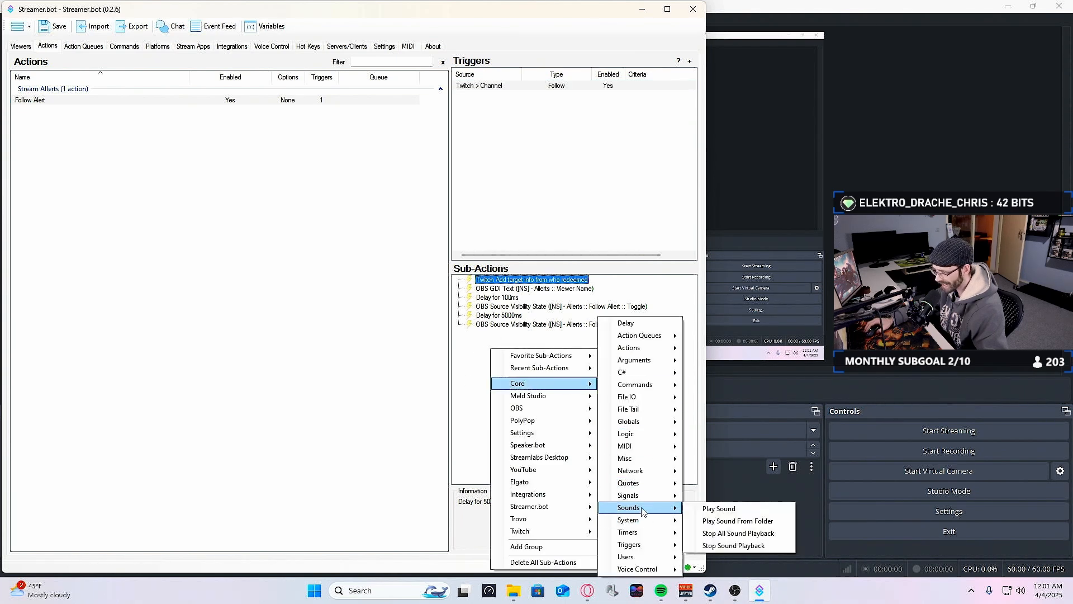
click(755, 513)
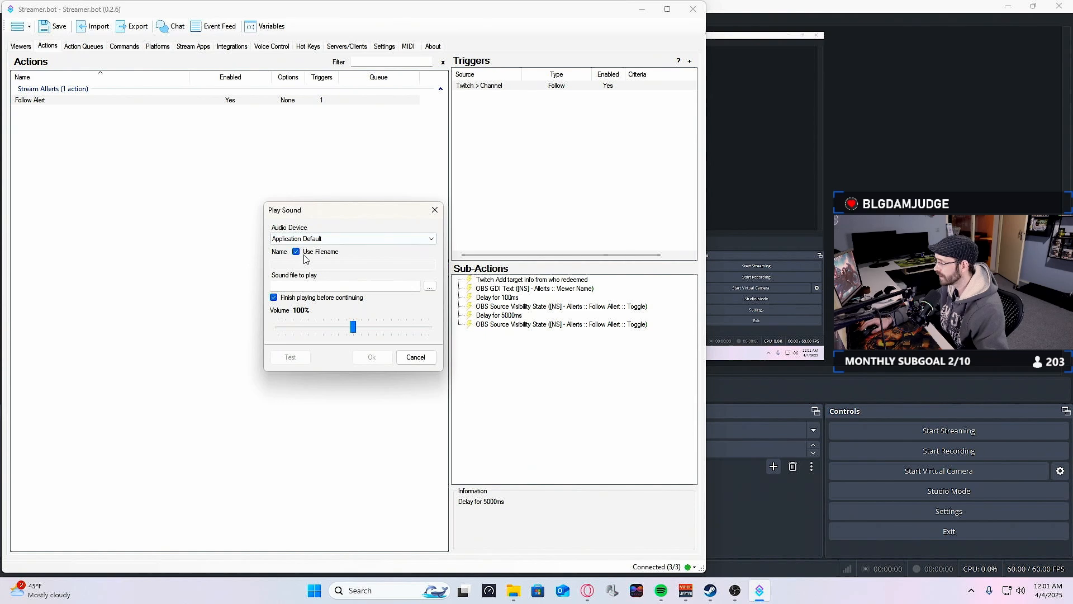
click(323, 239)
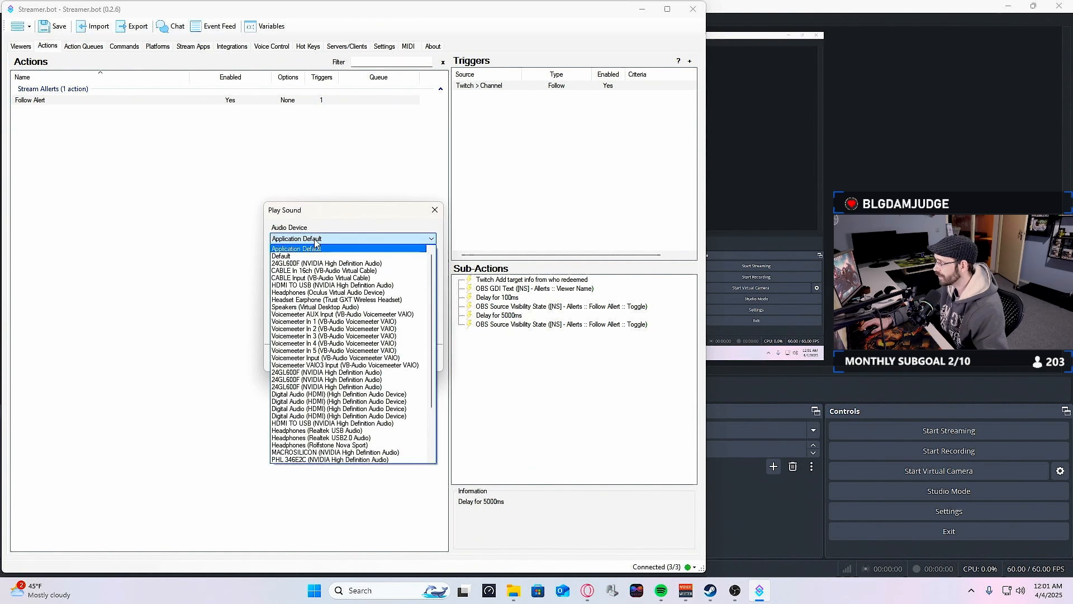
click(350, 242)
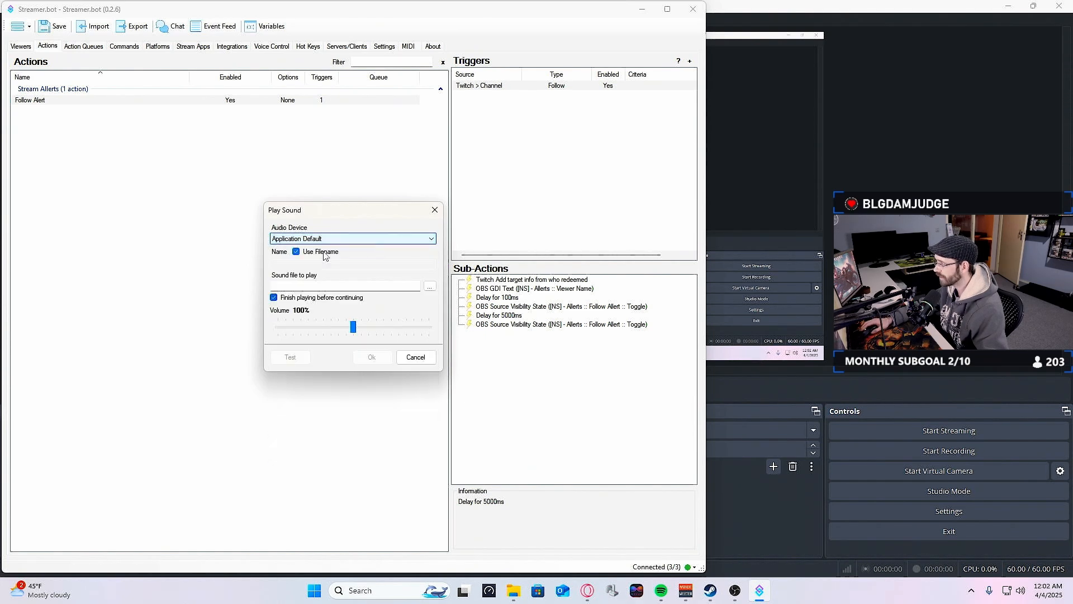
Choose Follower.mp3 from the Sound Effects folder inside assets as the sound file to play.
click(429, 286)
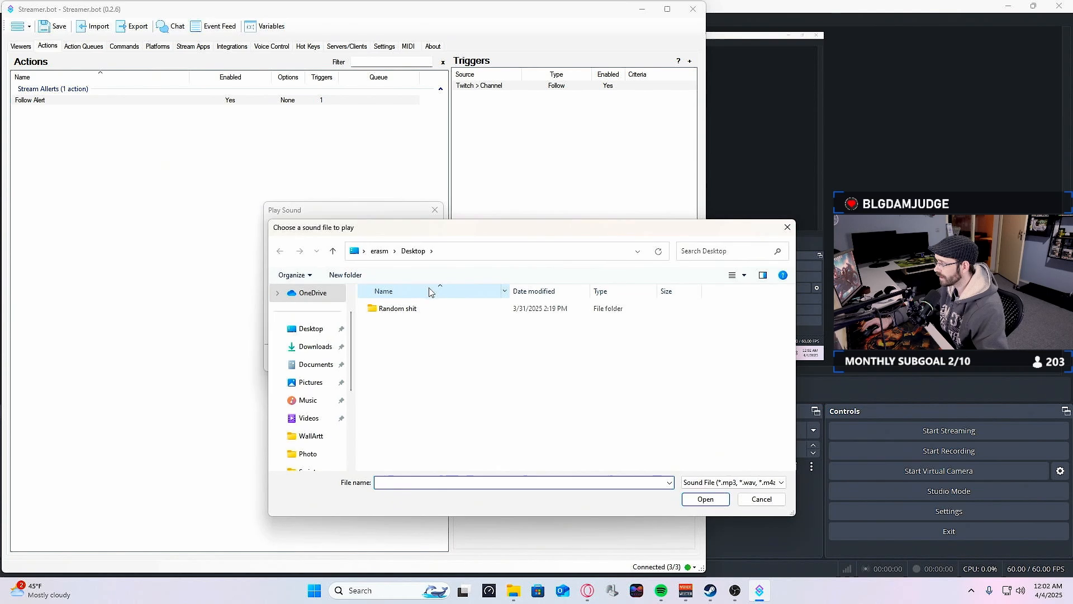
mouse_move(526, 221)
mouse_down()
mouse_move(513, 220)
mouse_move(532, 211)
mouse_up()
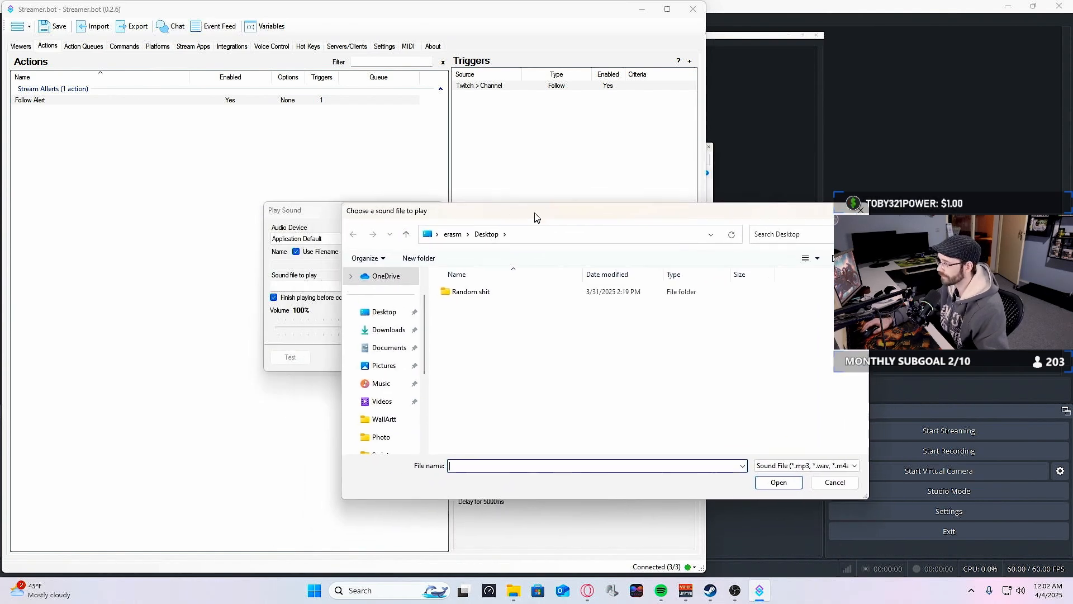
scroll(389, 371, down, 2)
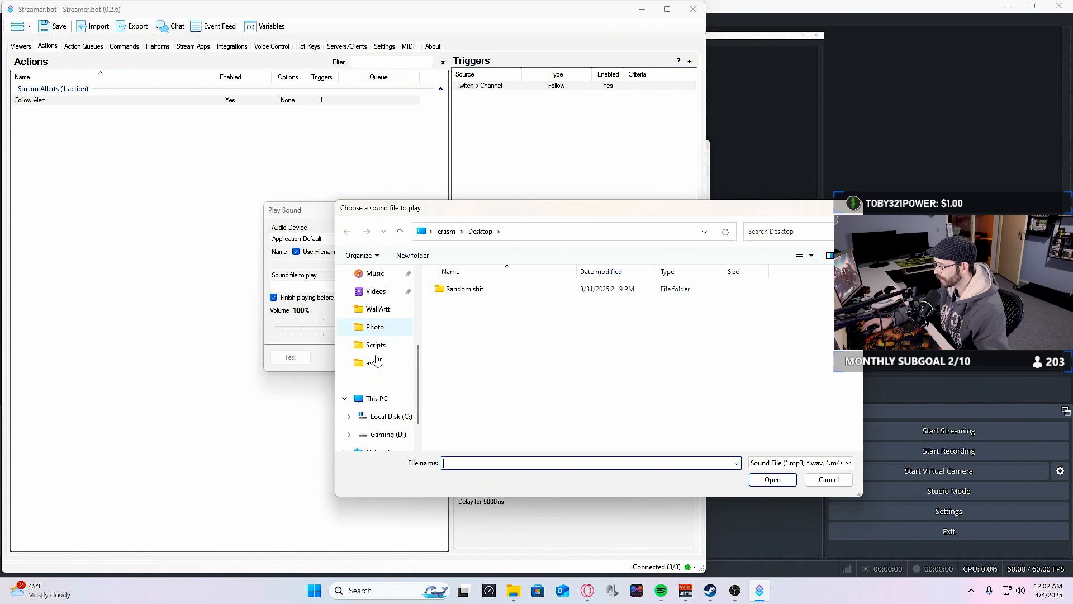
click(376, 310)
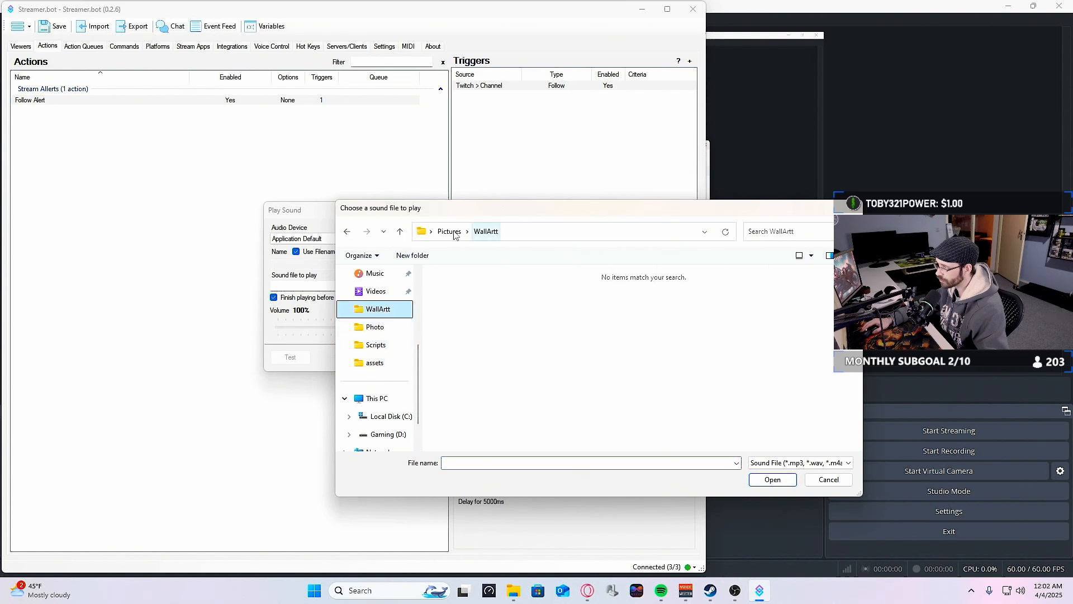
click(382, 364)
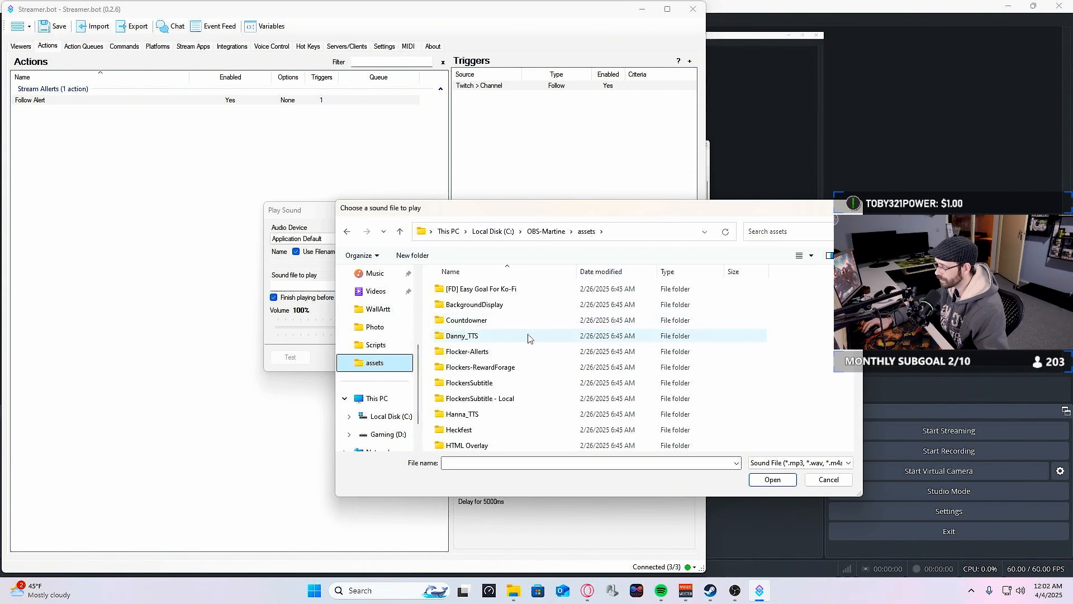
scroll(505, 369, down, 3)
scroll(508, 374, down, 1)
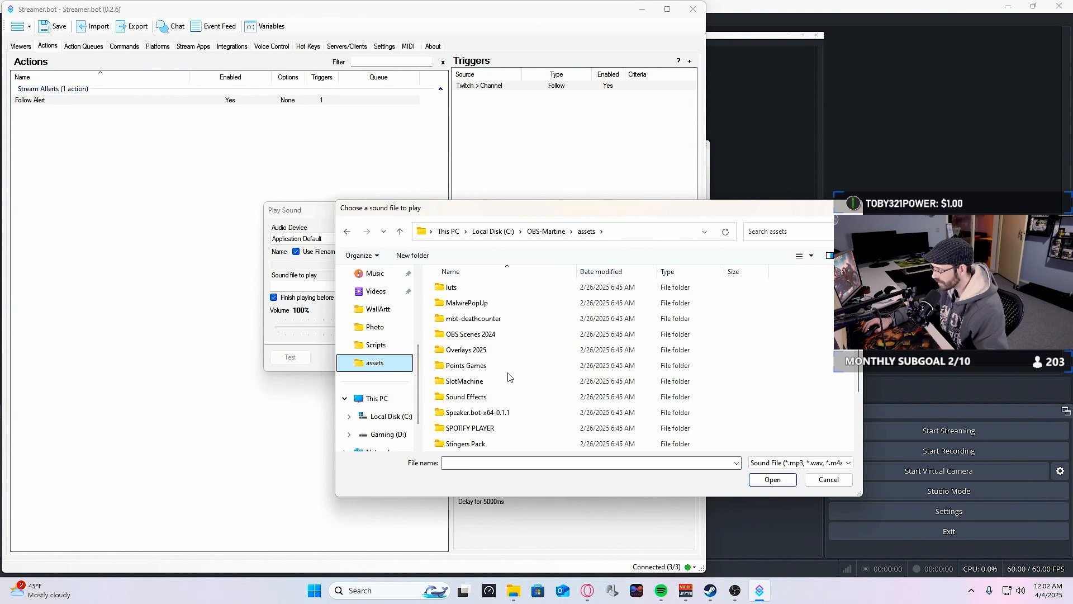
double_click(496, 399)
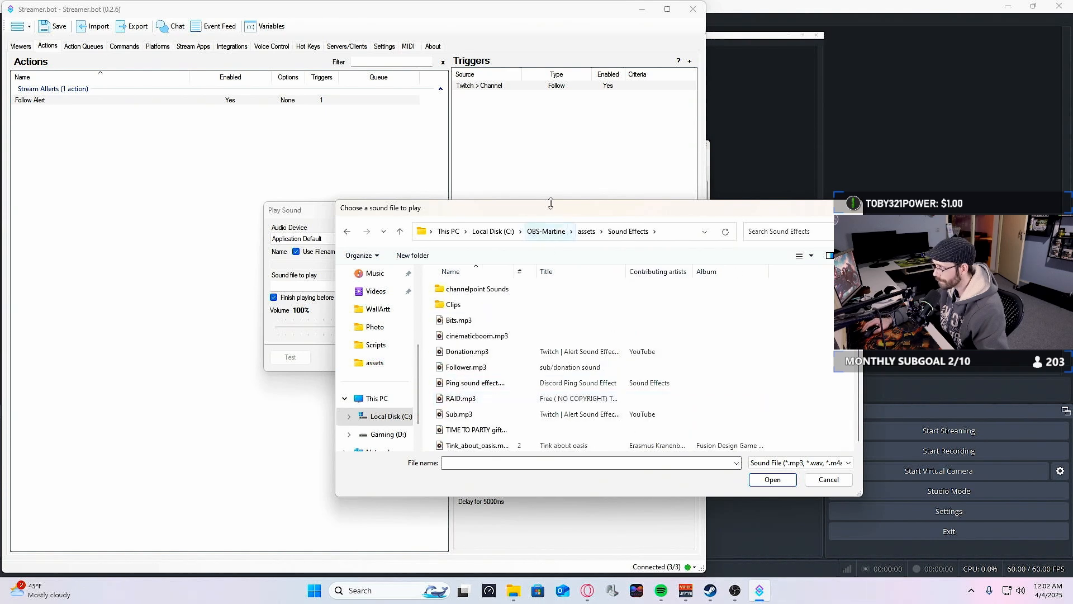
drag(555, 215, 579, 190)
click(584, 339)
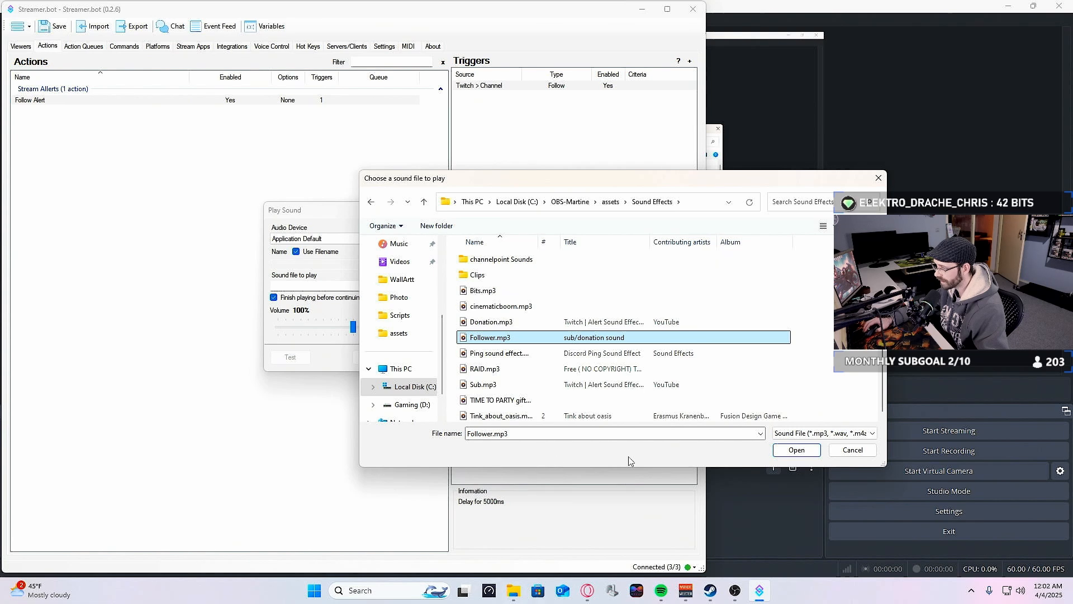
click(798, 452)
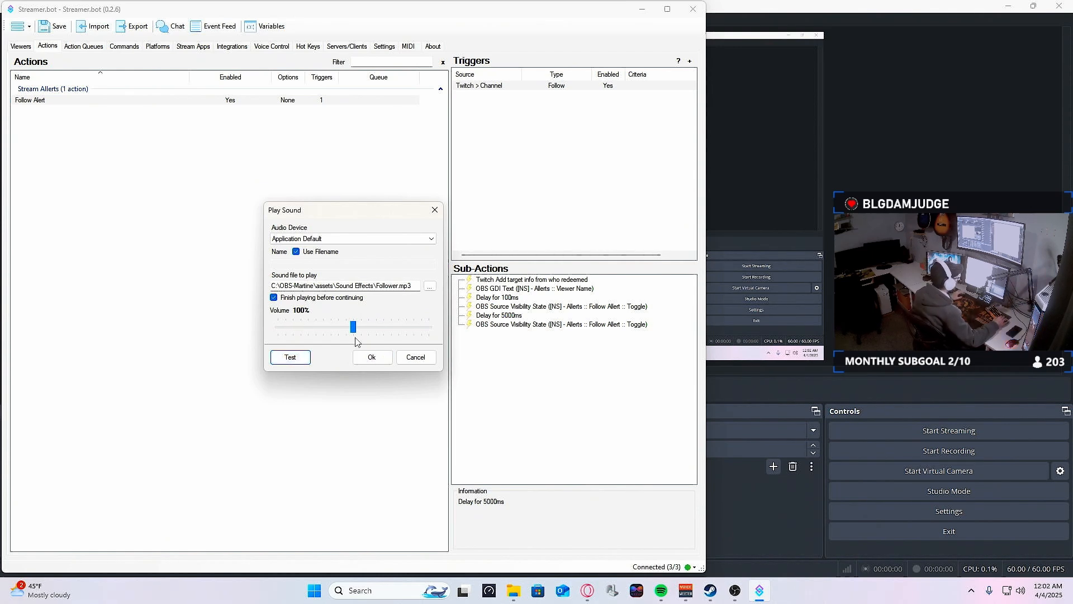
Add the Play Sound sub-action at 100% volume with finish playing enabled, and select it in the Follow Alert action.
drag(361, 218, 416, 222)
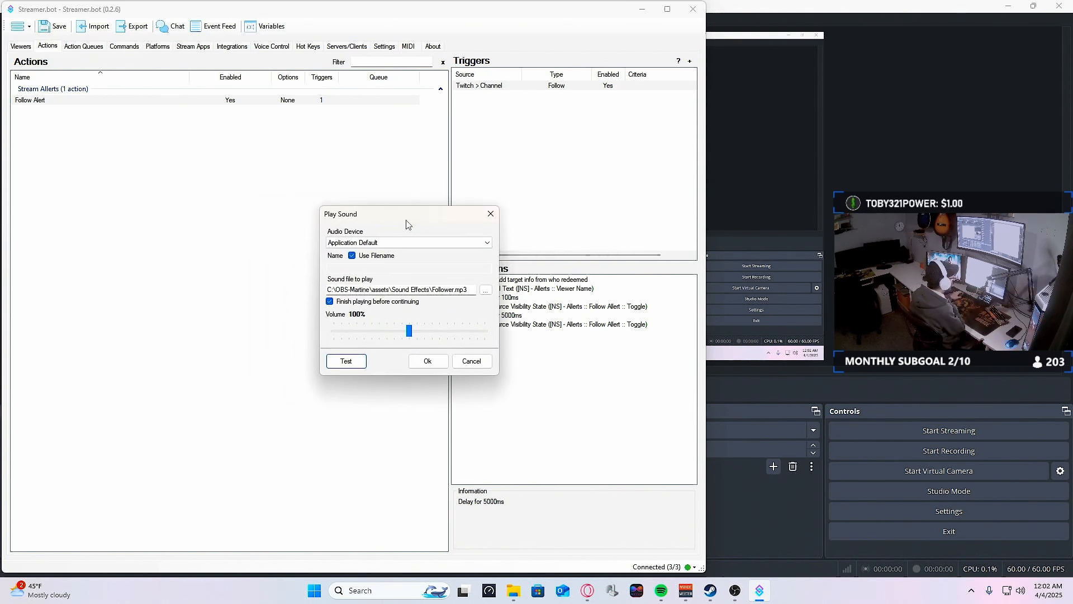
drag(404, 222, 399, 217)
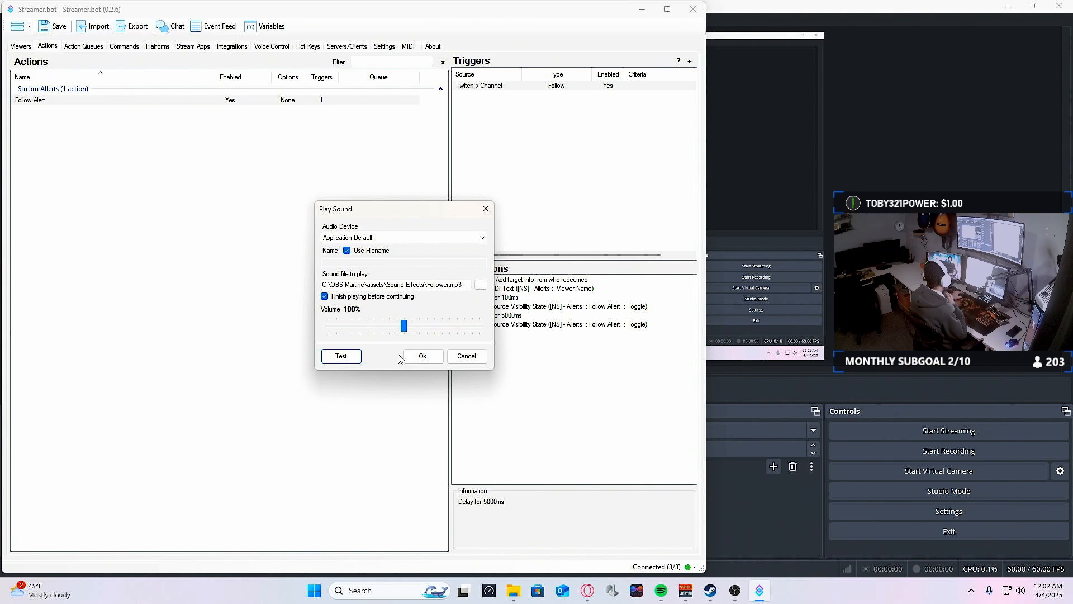
click(419, 361)
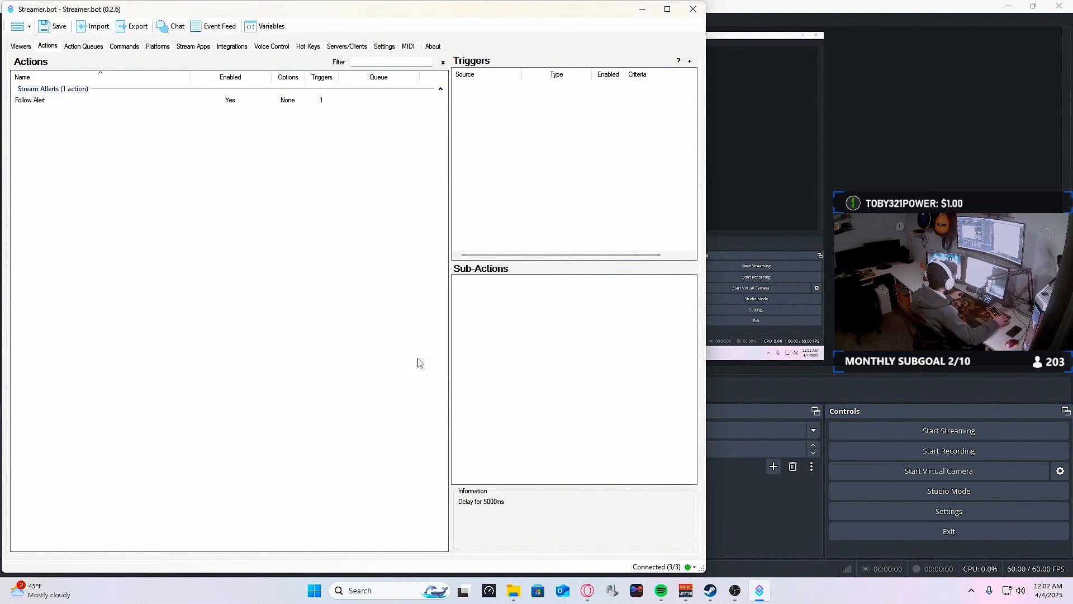
click(278, 102)
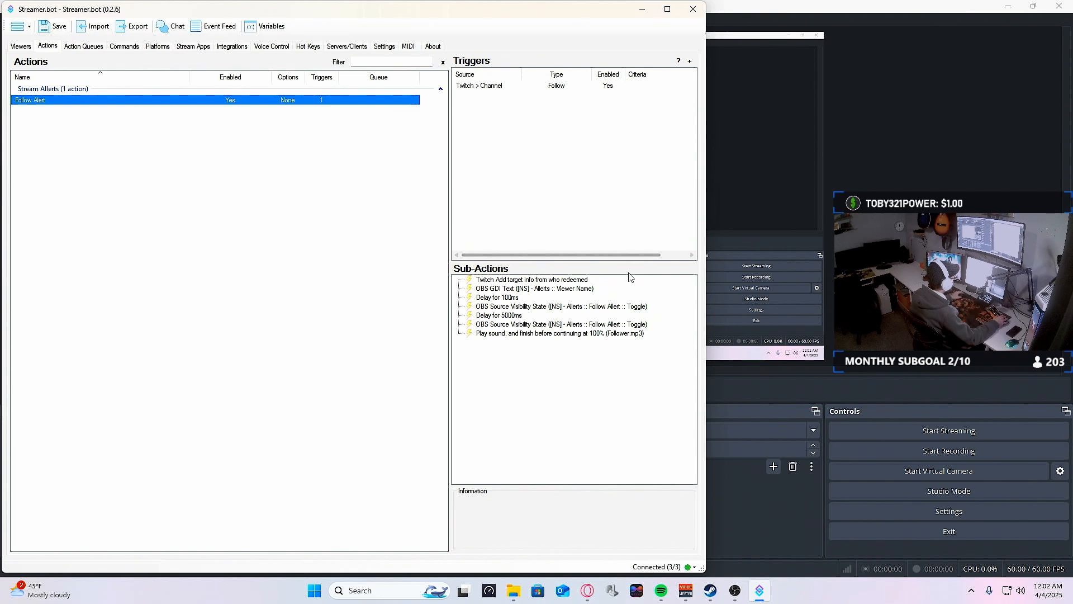
click(539, 335)
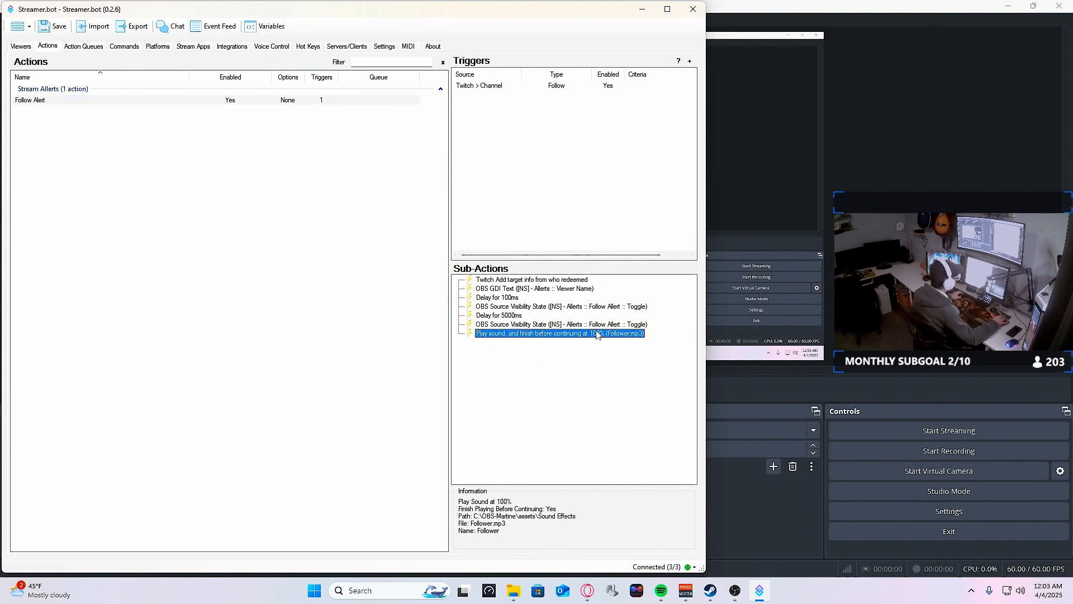
Move the Play Sound sub-action for Follower.mp3 directly above the 5000 ms delay in the Follow Alert action.
click(513, 289)
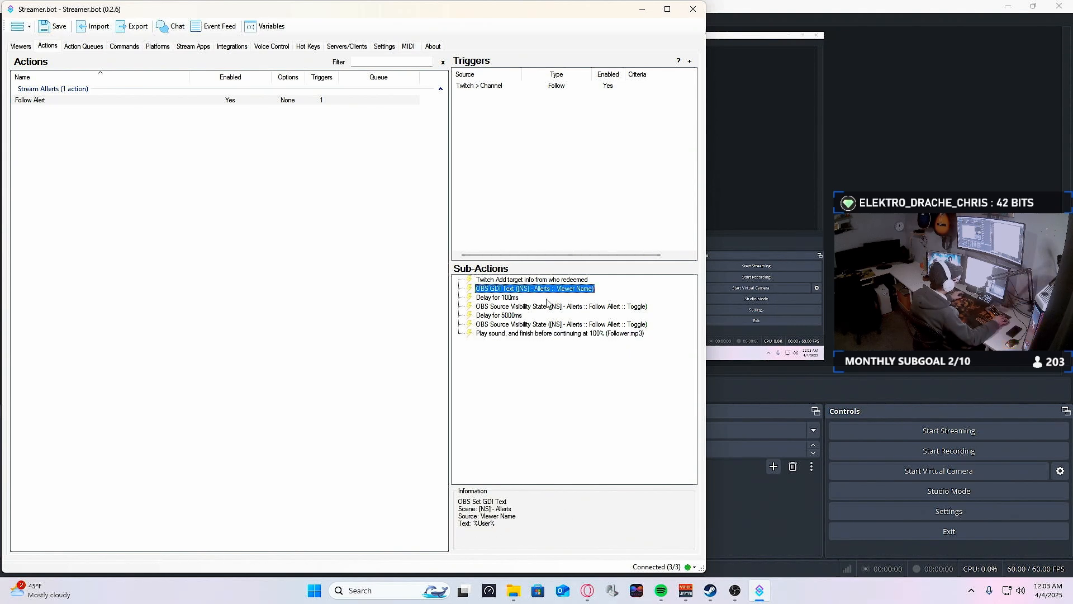
click(513, 298)
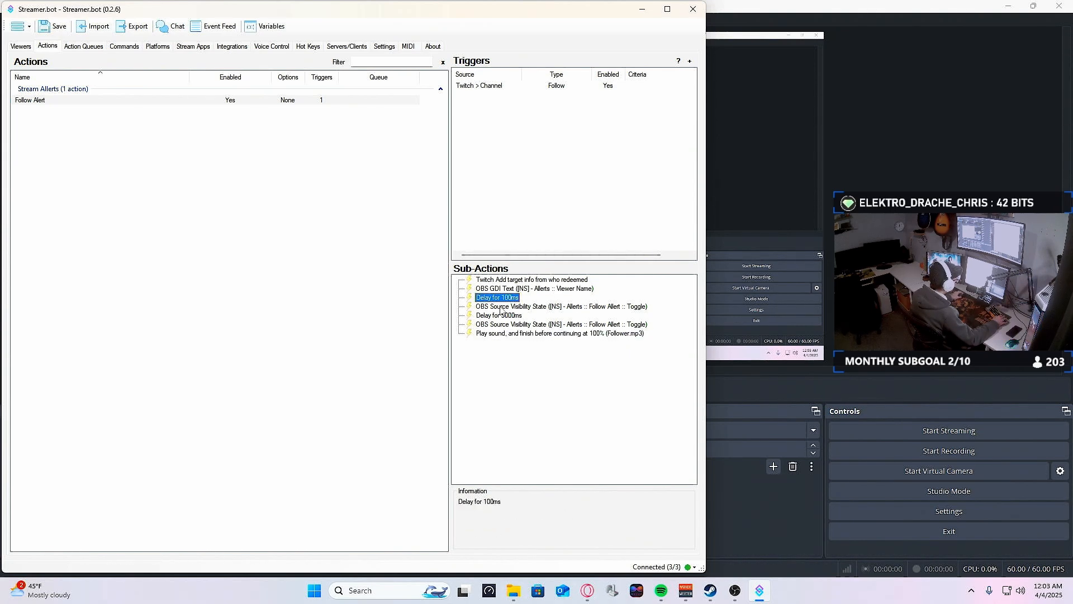
click(510, 306)
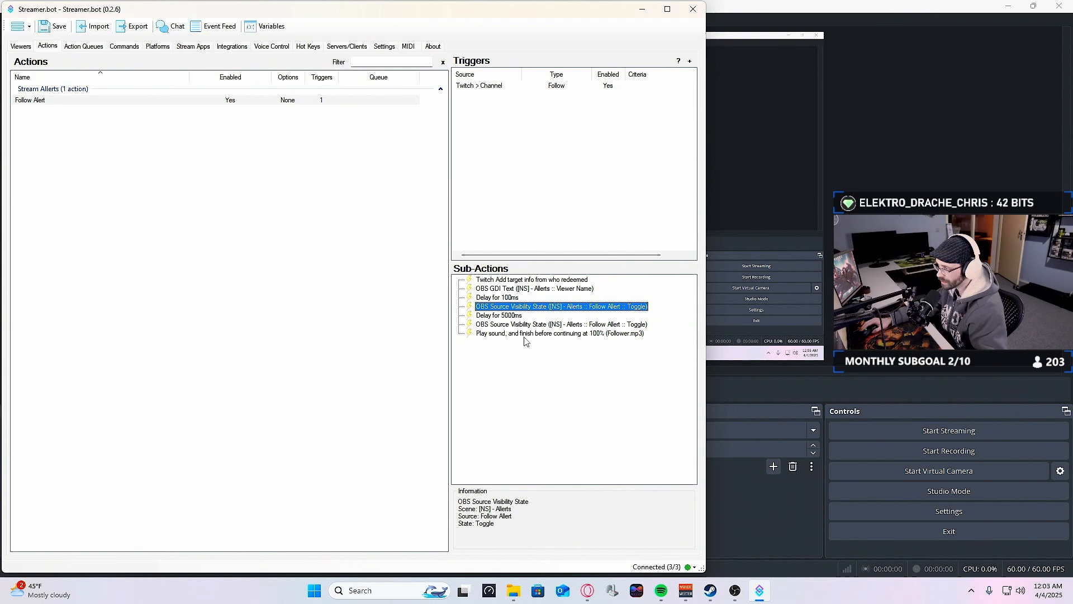
drag(522, 334, 559, 316)
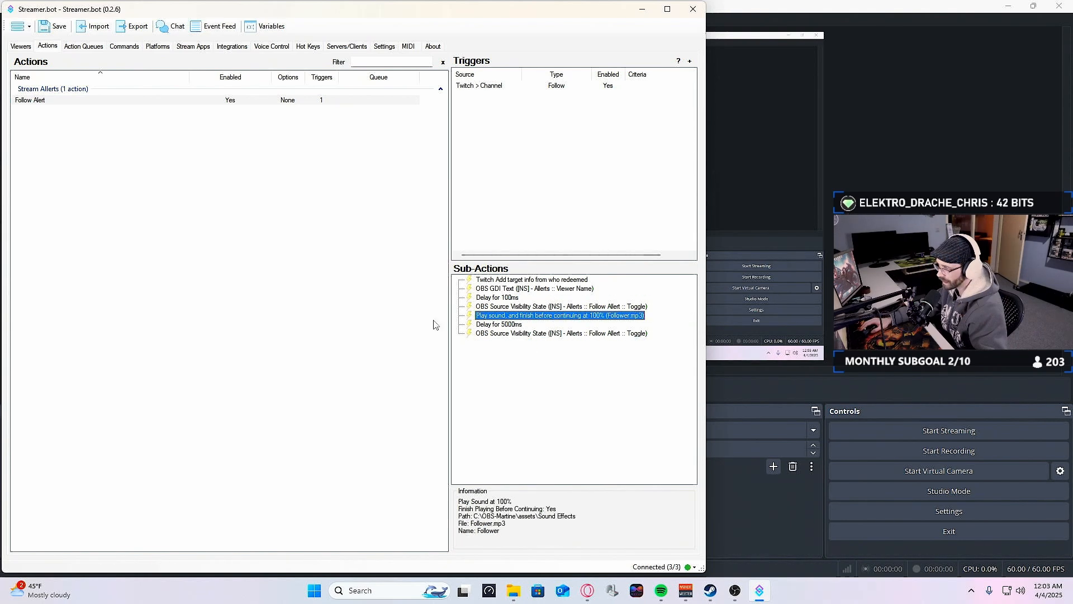
Turn off finish playing before continuing for the Follower.mp3 Play Sound sub-action.
double_click(566, 316)
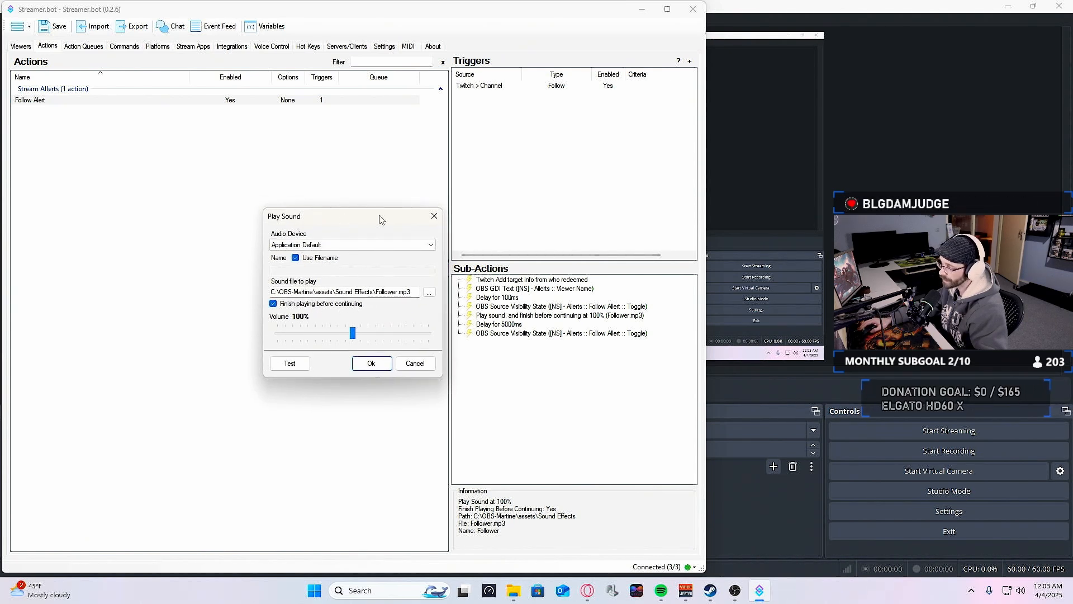
drag(379, 219, 362, 213)
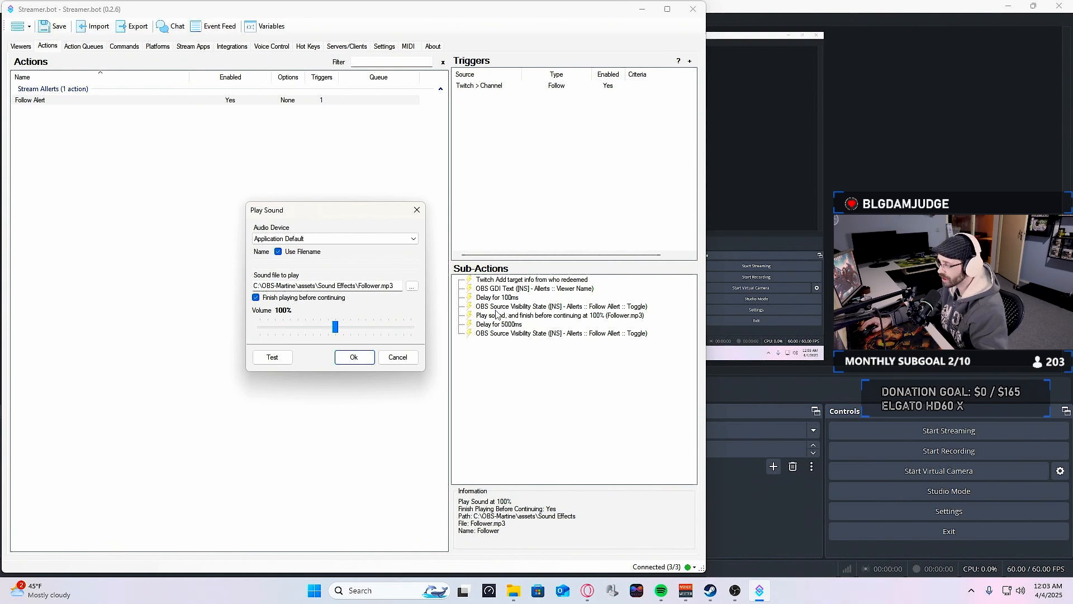
click(265, 301)
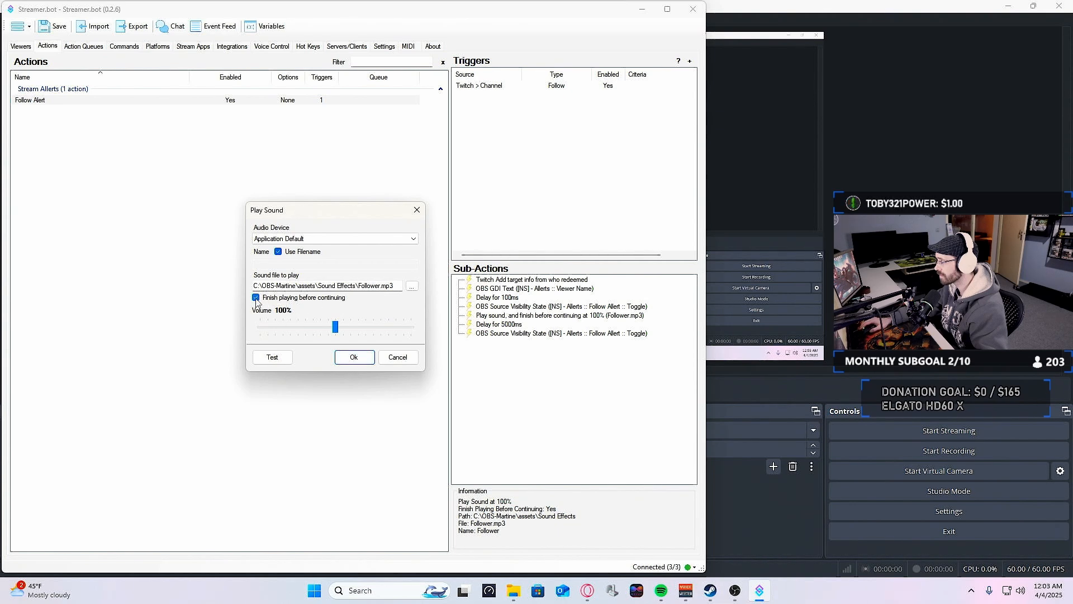
click(353, 357)
Disable the 5000 ms delay sub-action in the Follow Alert action.
click(501, 325)
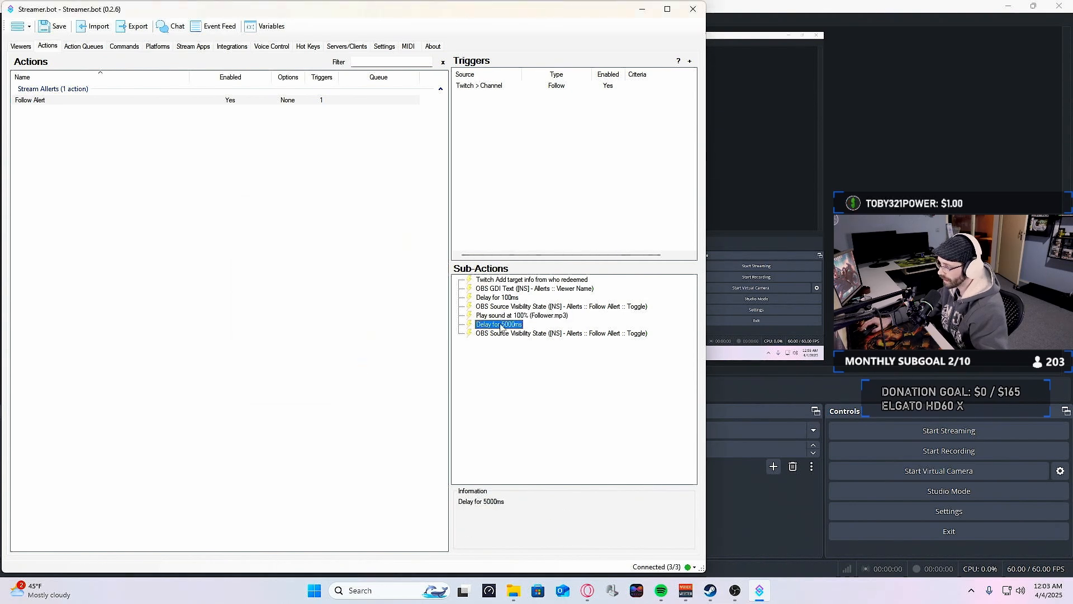
right_click(488, 327)
click(506, 529)
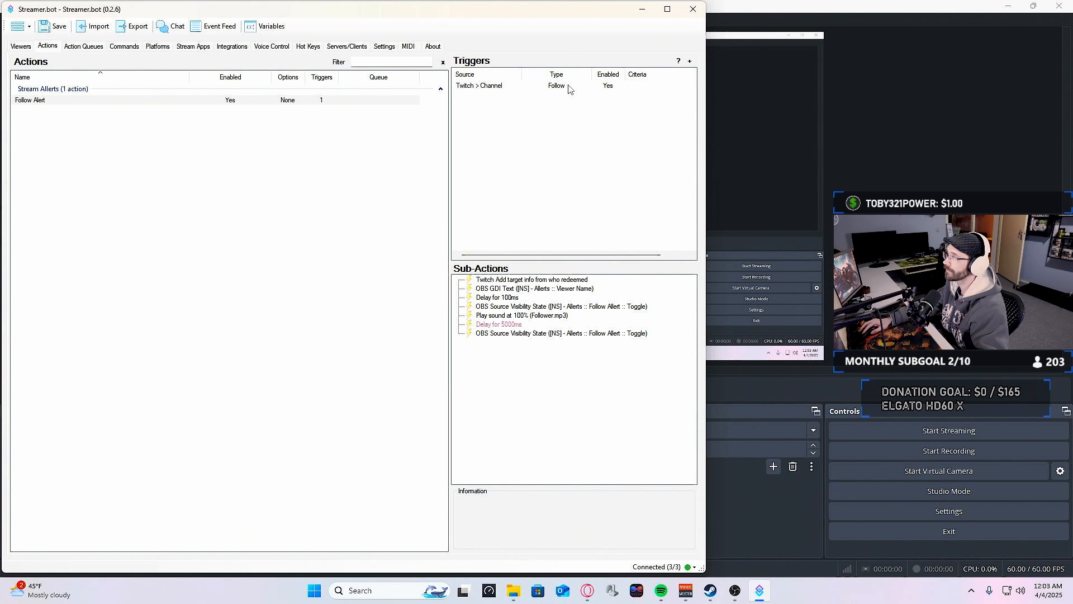
Reposition the Streamer.bot window over OBS and test the Twitch Follow trigger twice.
drag(495, 14, 699, 21)
right_click(760, 93)
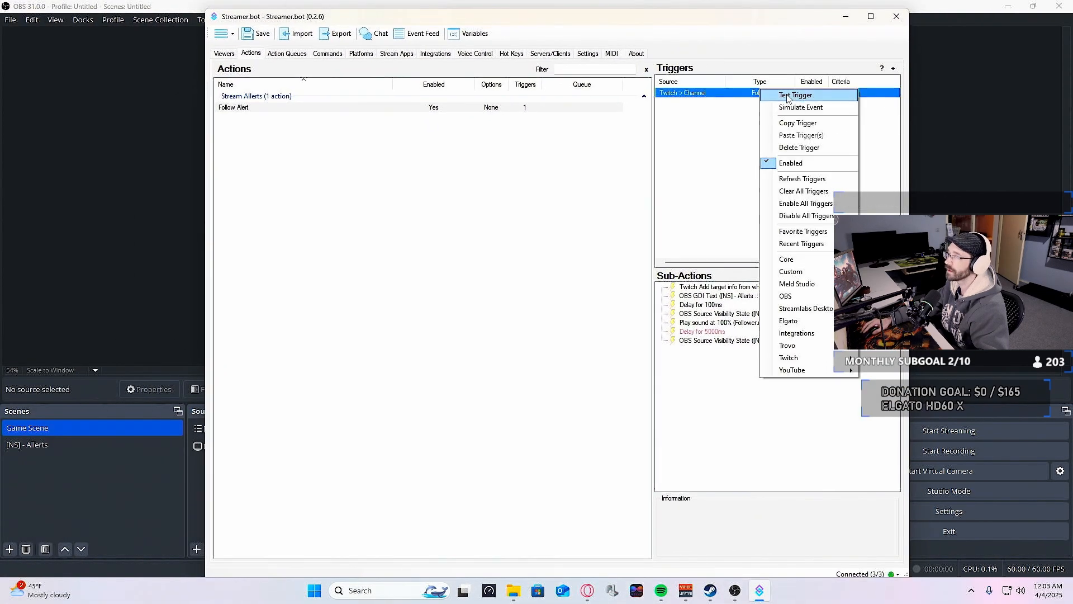
click(787, 97)
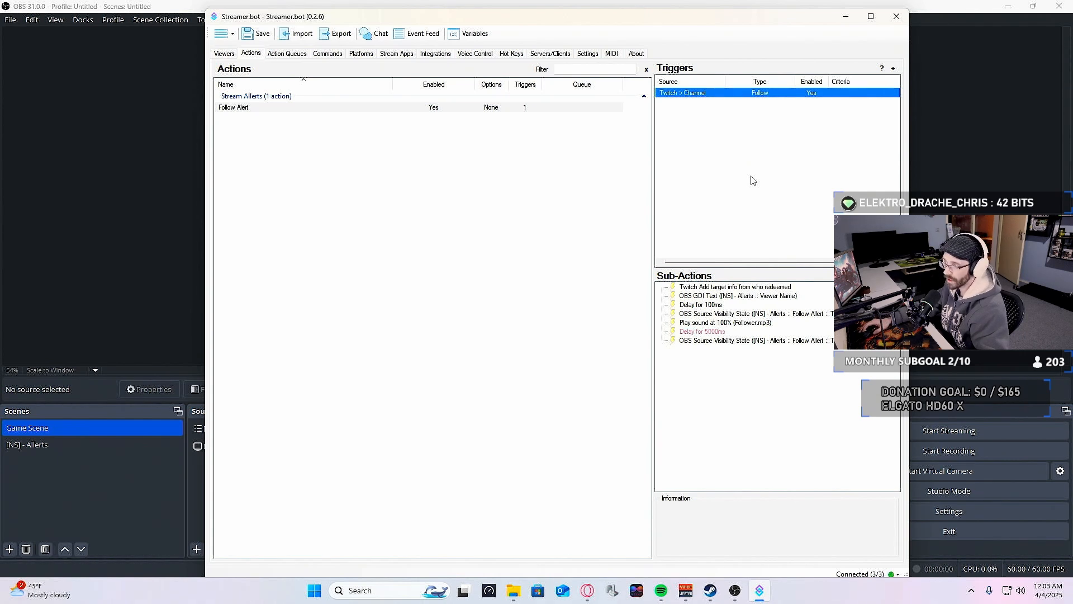
right_click(770, 96)
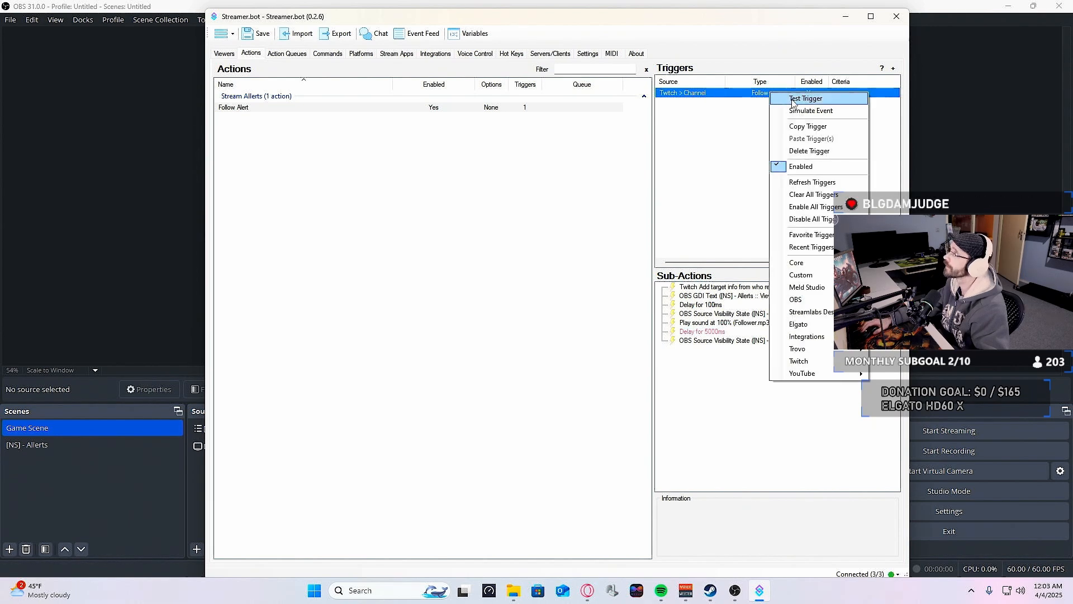
click(789, 99)
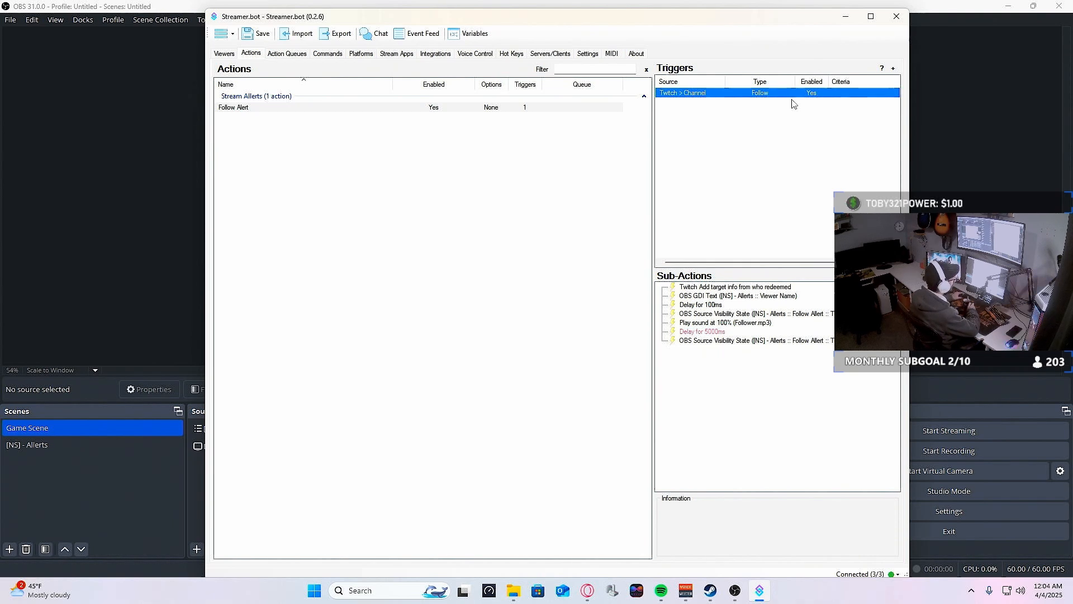
Turn on finish playing before continuing for the Follower.mp3 Play Sound sub-action.
double_click(710, 323)
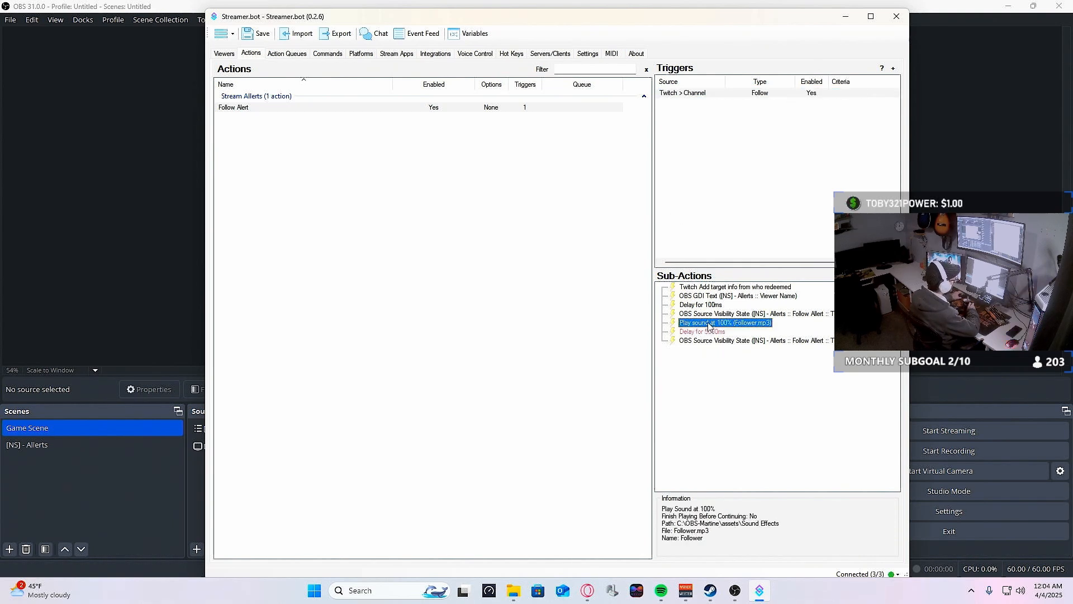
drag(567, 210, 524, 186)
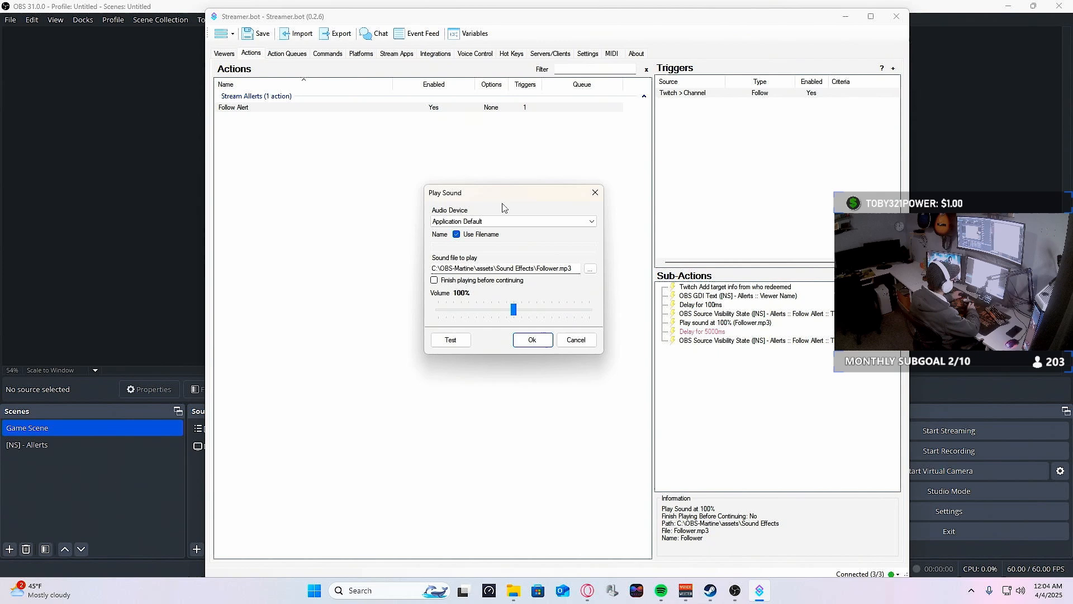
click(435, 281)
click(541, 345)
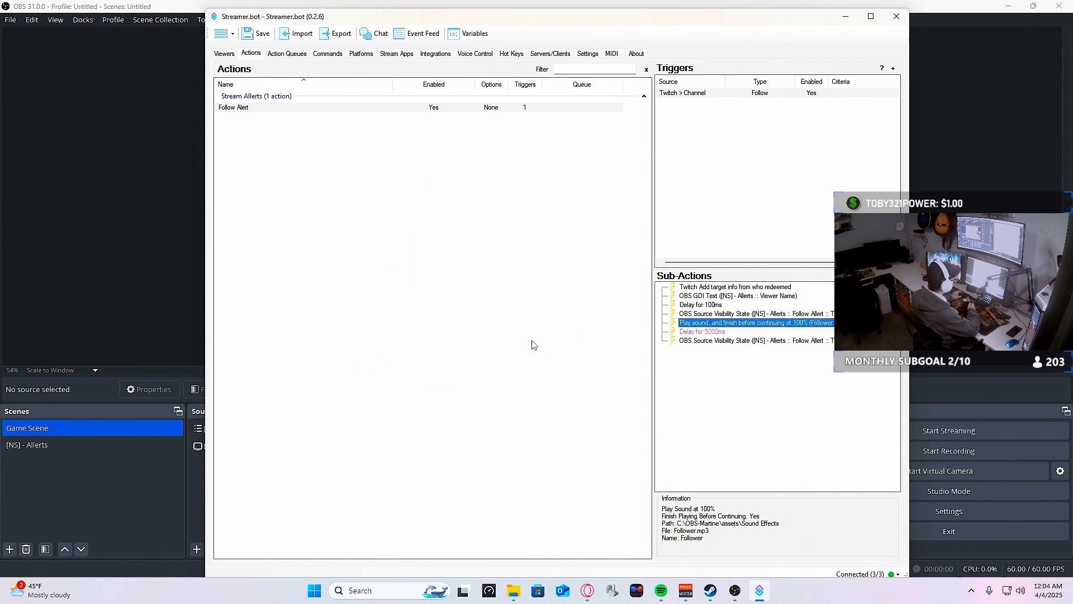
right_click(715, 96)
key(Escape)
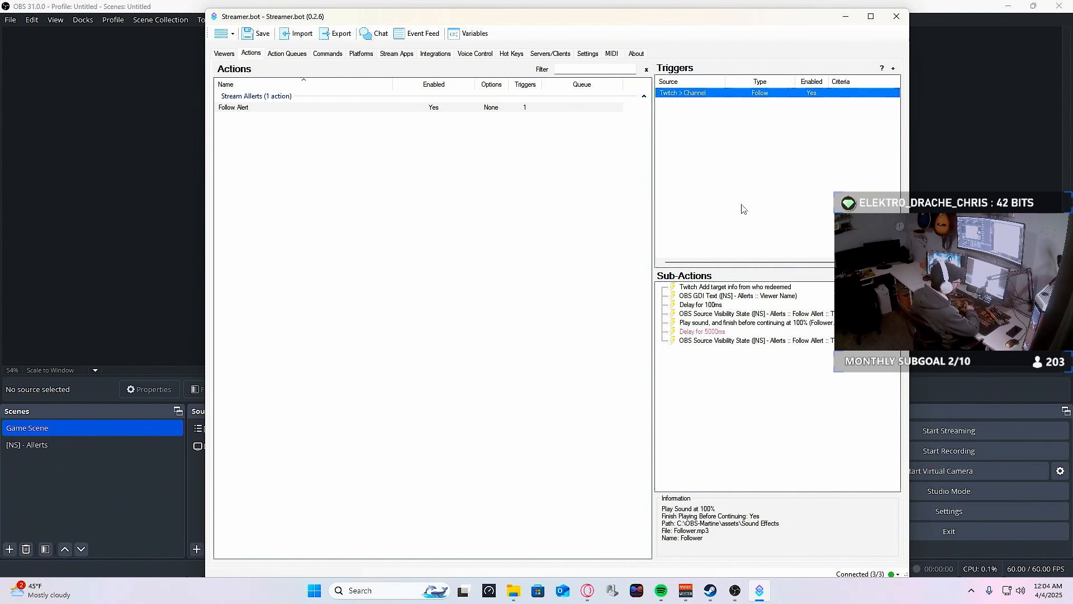
Review the Play Sound sub-action against the disabled 5000 ms delay, checking the delay's settings without changing them.
click(702, 332)
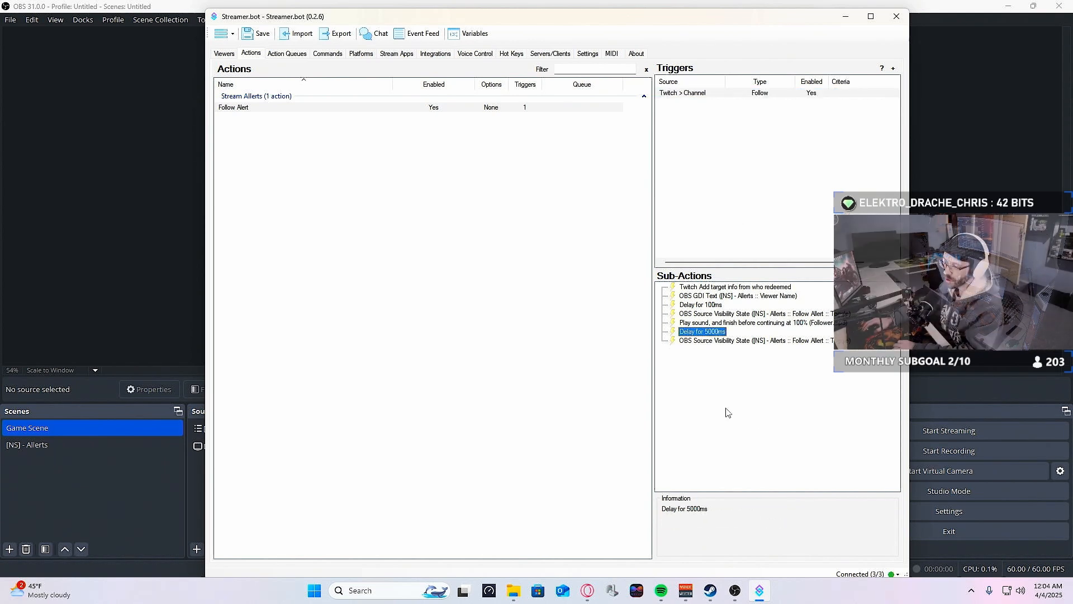
click(763, 326)
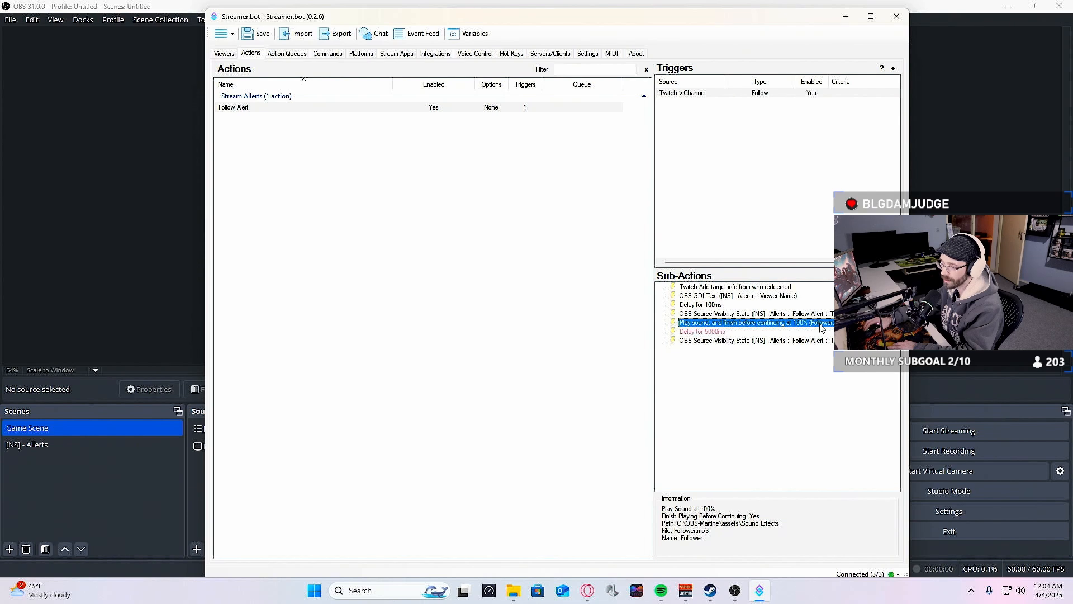
click(744, 333)
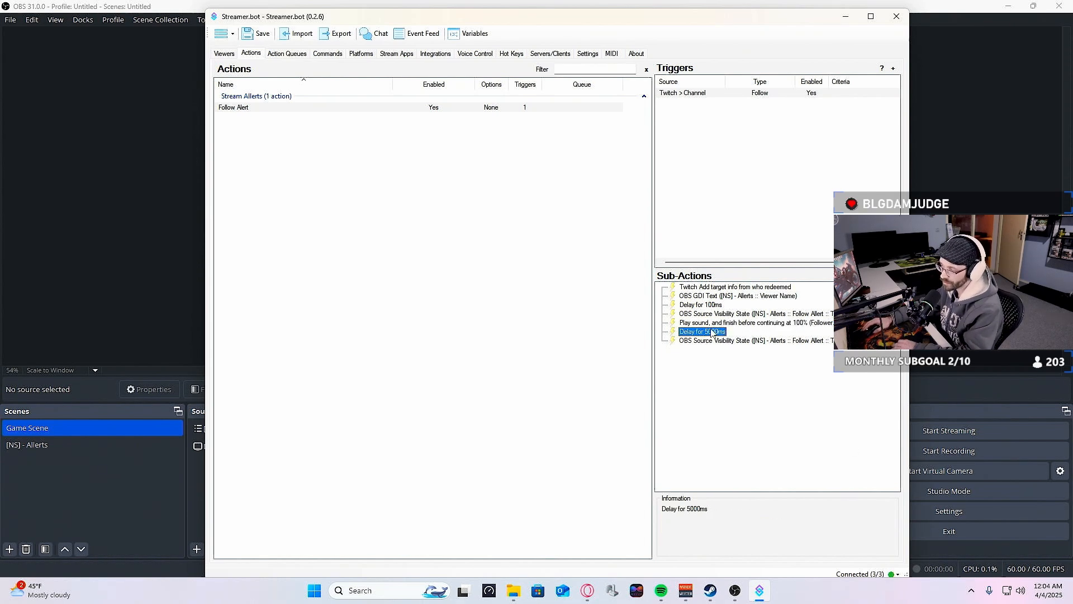
click(777, 324)
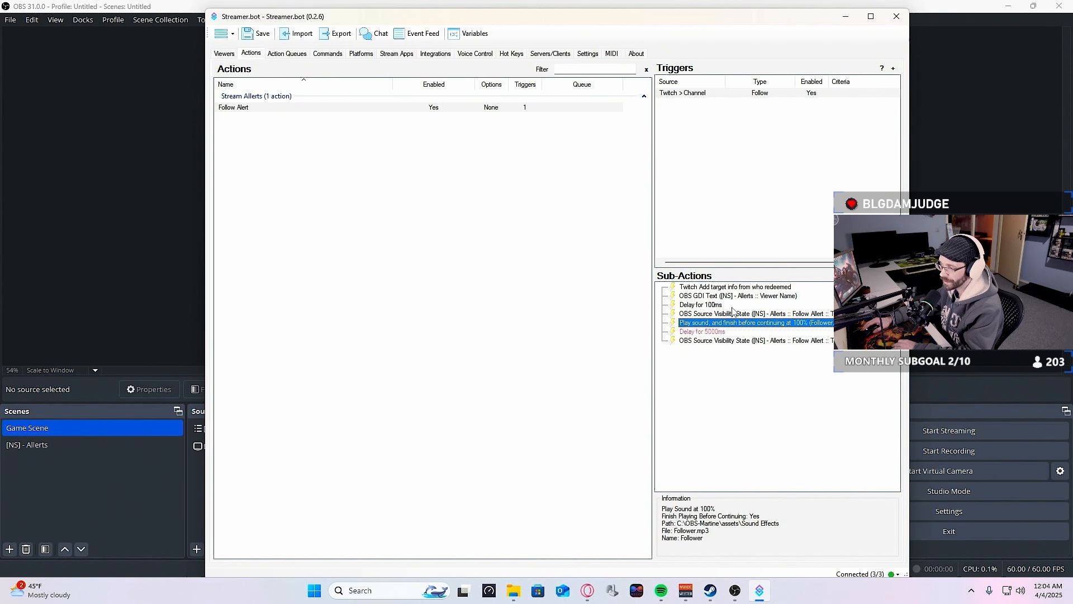
click(717, 333)
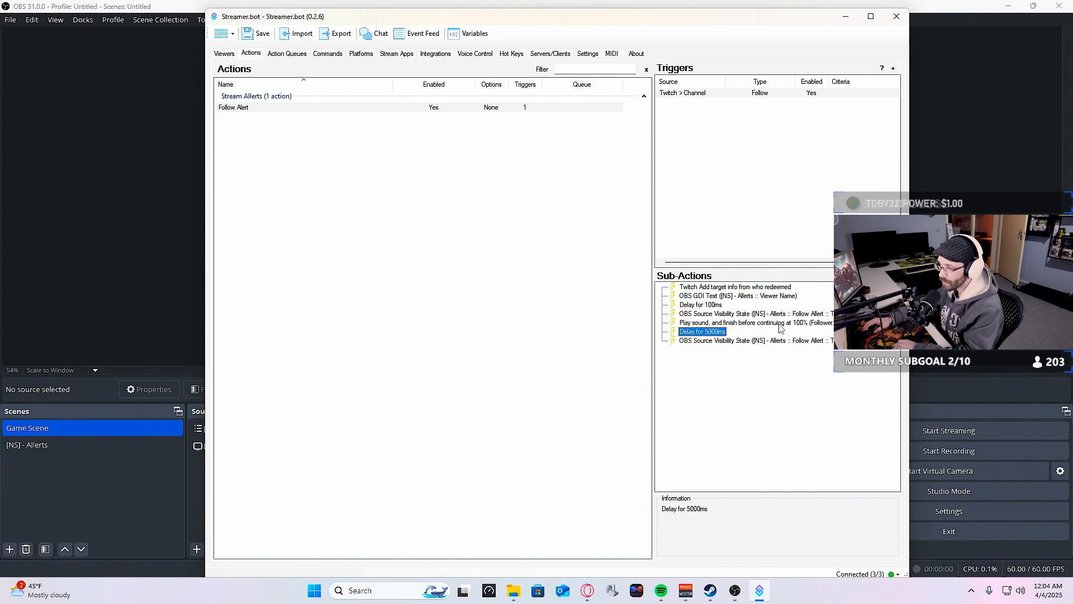
click(725, 324)
click(730, 333)
drag(730, 335, 831, 326)
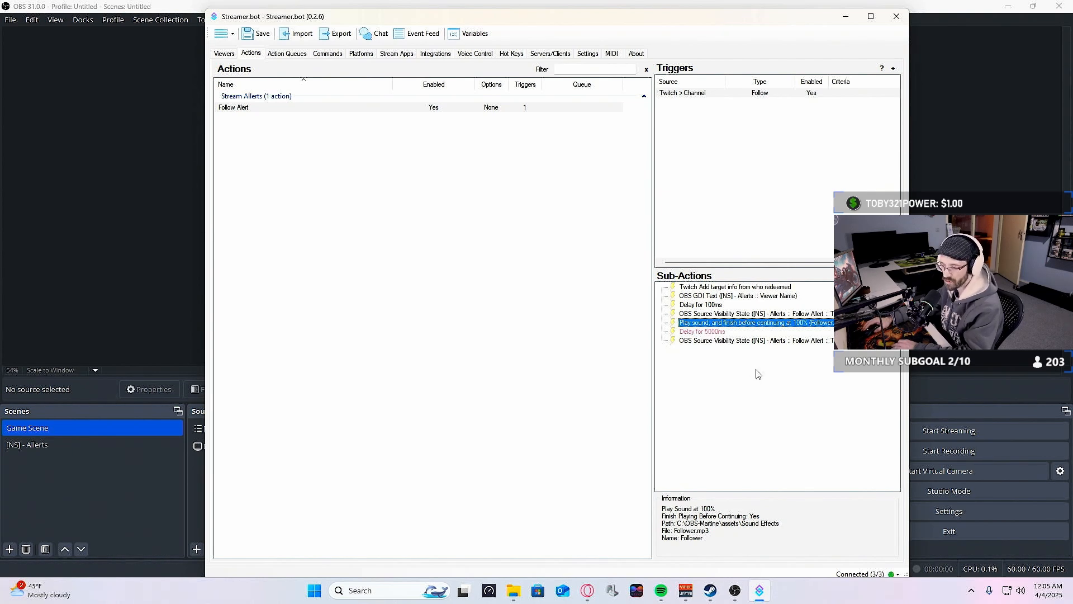
click(725, 332)
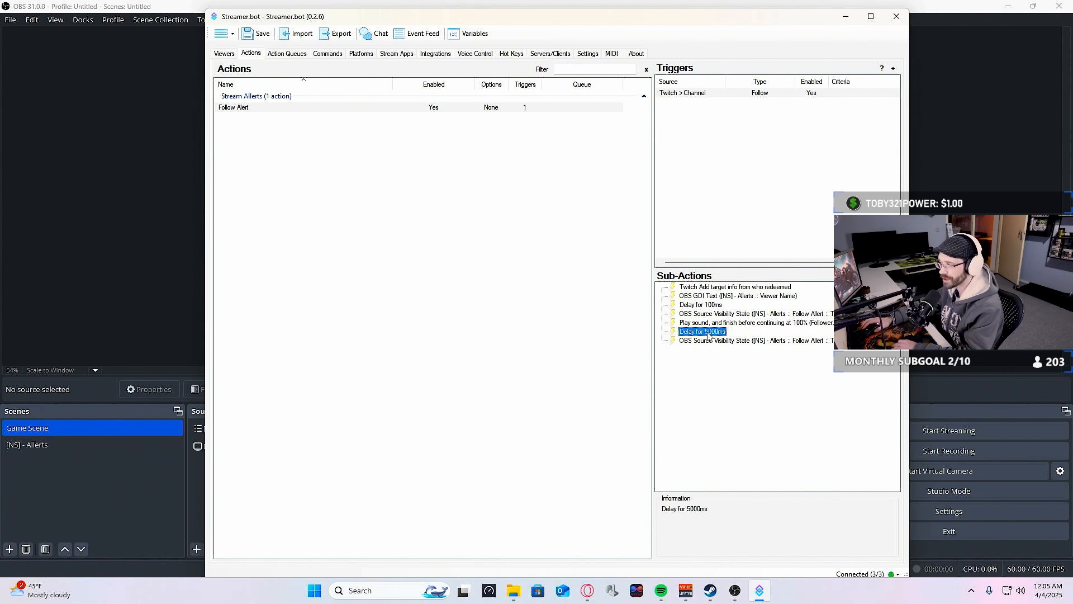
double_click(709, 334)
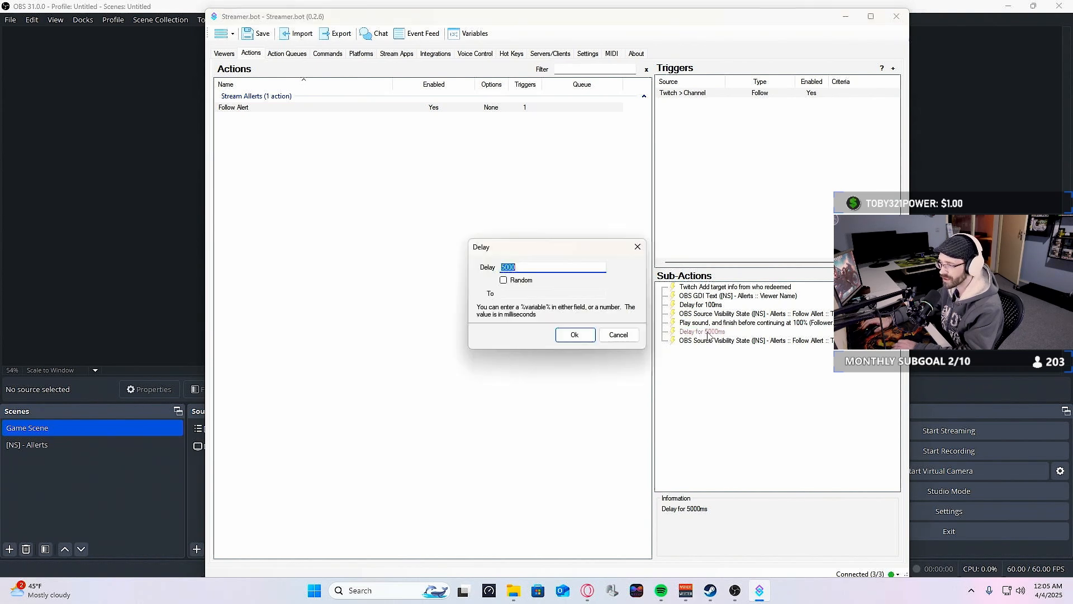
click(618, 334)
click(727, 323)
click(714, 332)
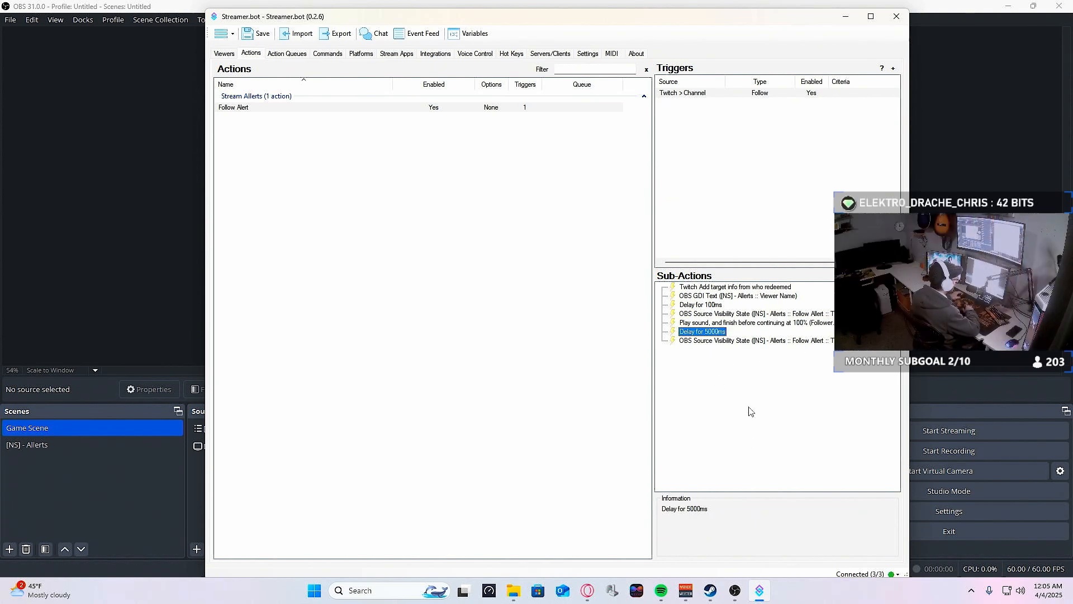
click(763, 401)
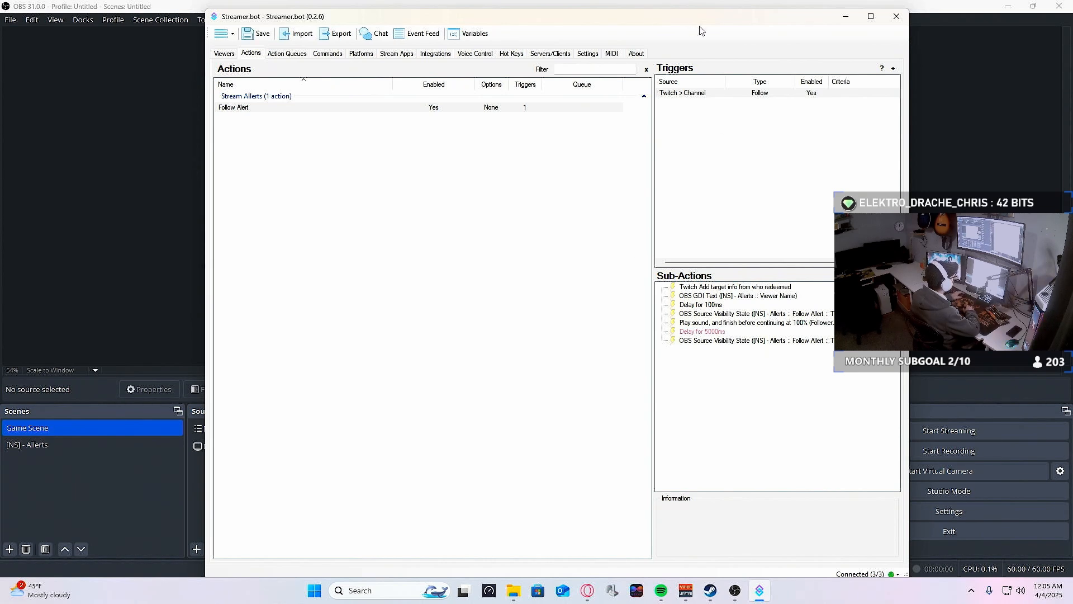
Switch to OBS and open the [NS] - Allerts scene, toggling the Display Capture source's visibility off and on.
click(845, 16)
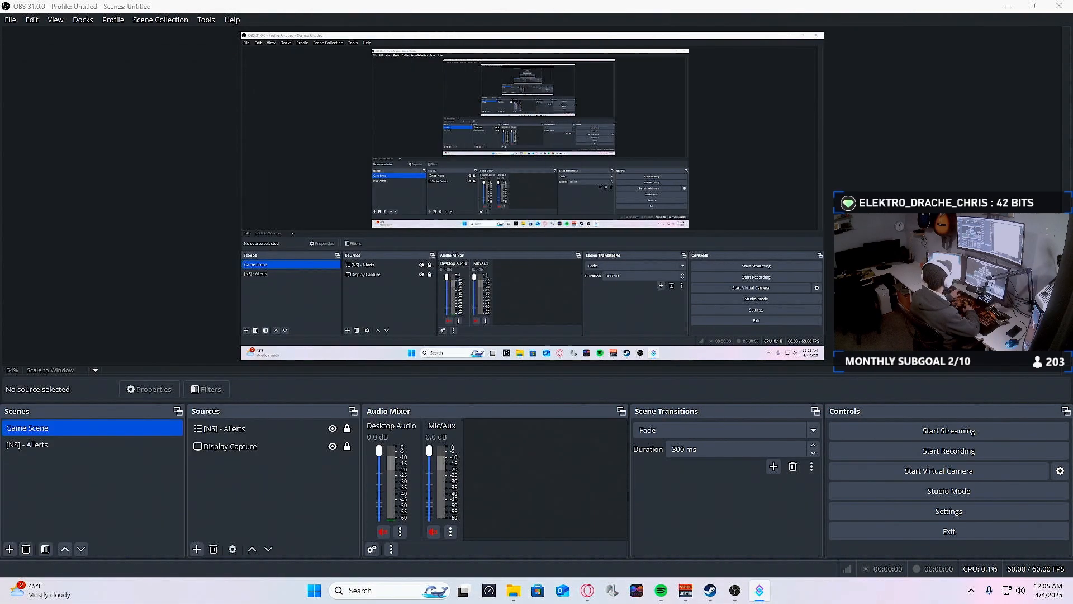
click(759, 590)
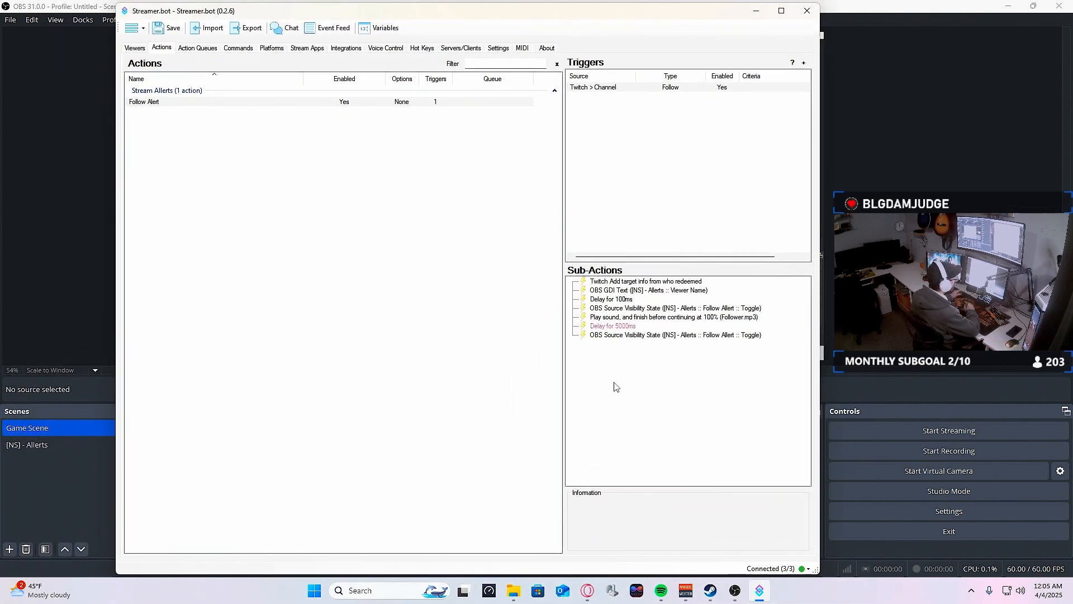
click(870, 11)
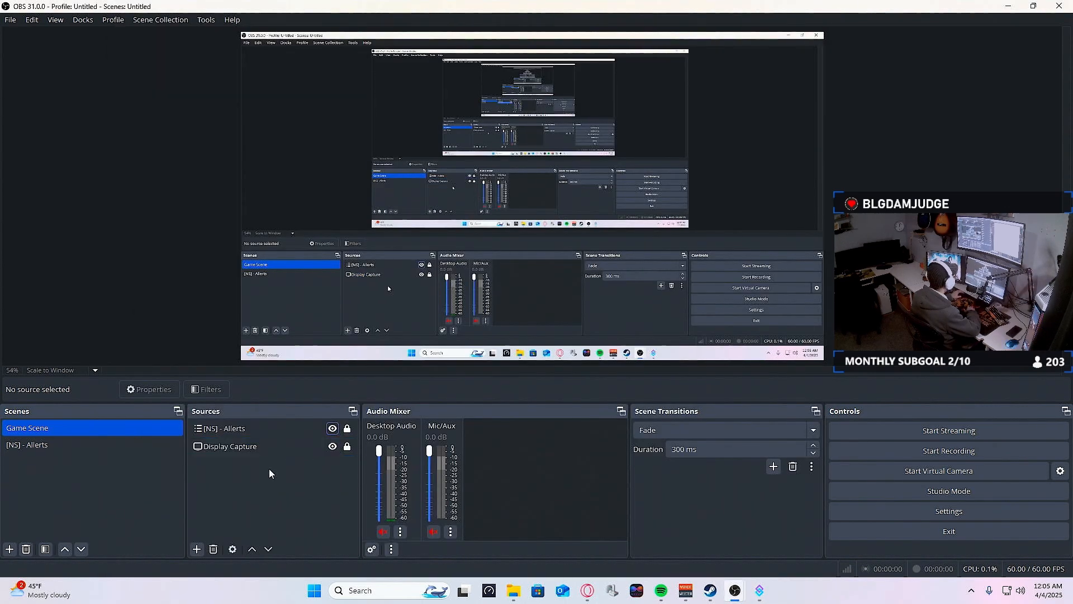
click(111, 446)
click(333, 446)
click(333, 446)
click(317, 516)
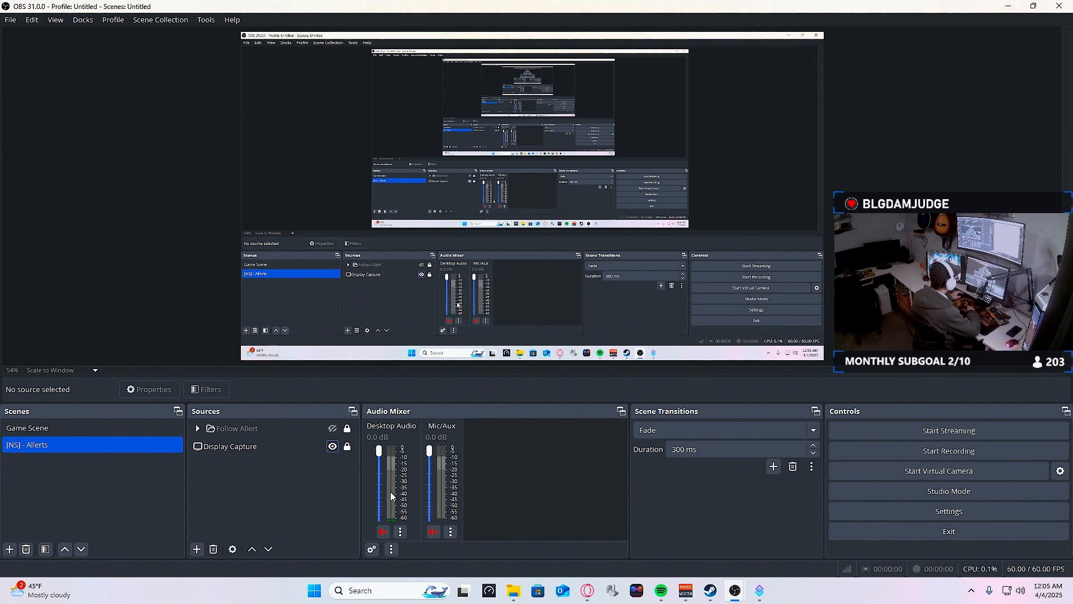
Expand the Follow Allert group and check the Viewer Name text source's properties without changing them.
click(239, 429)
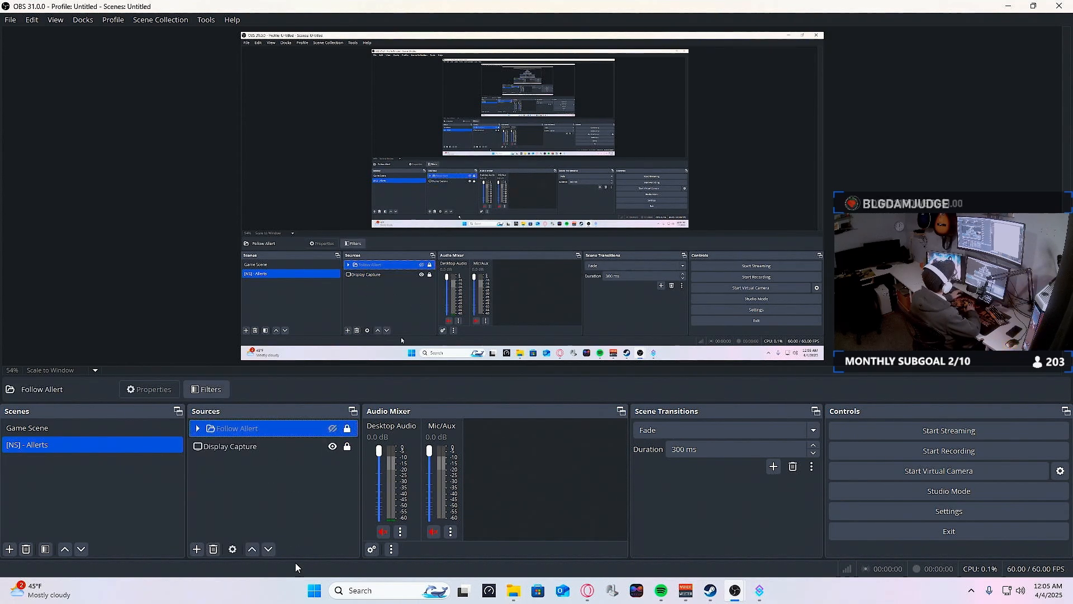
click(198, 429)
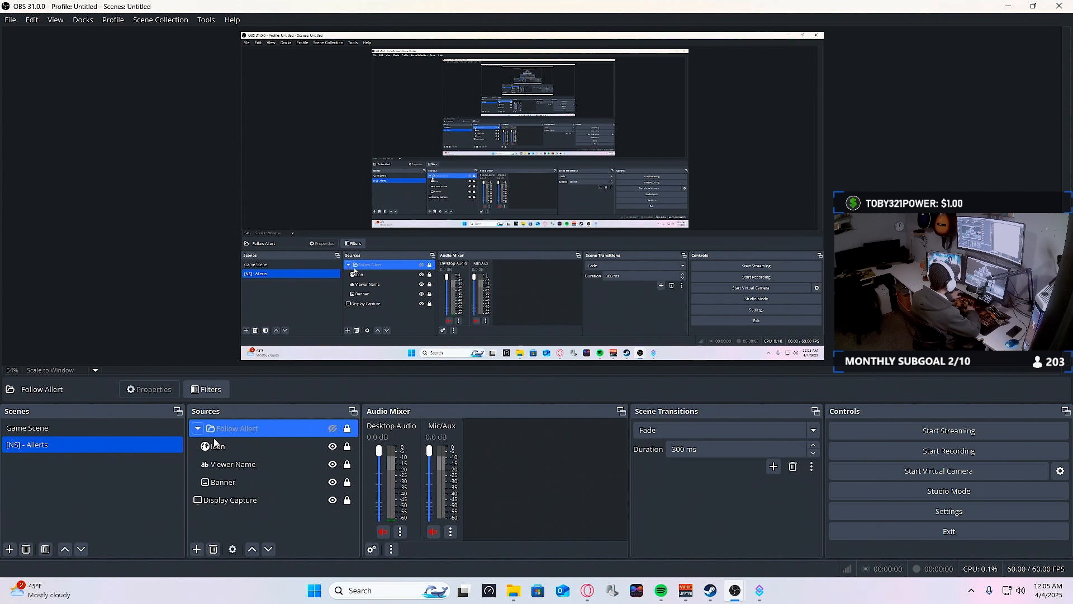
click(240, 466)
click(232, 472)
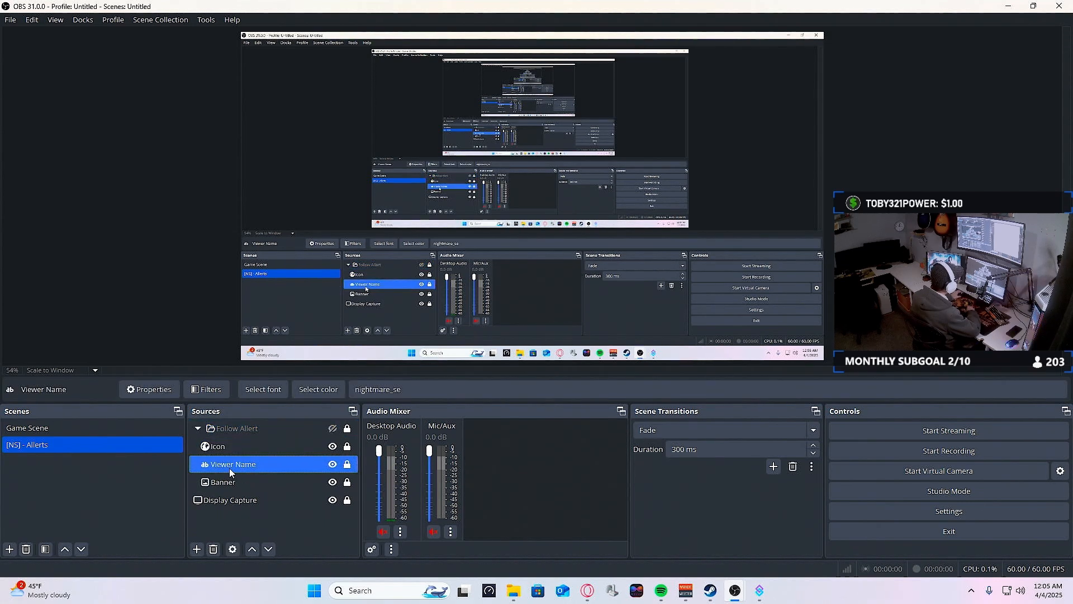
double_click(231, 472)
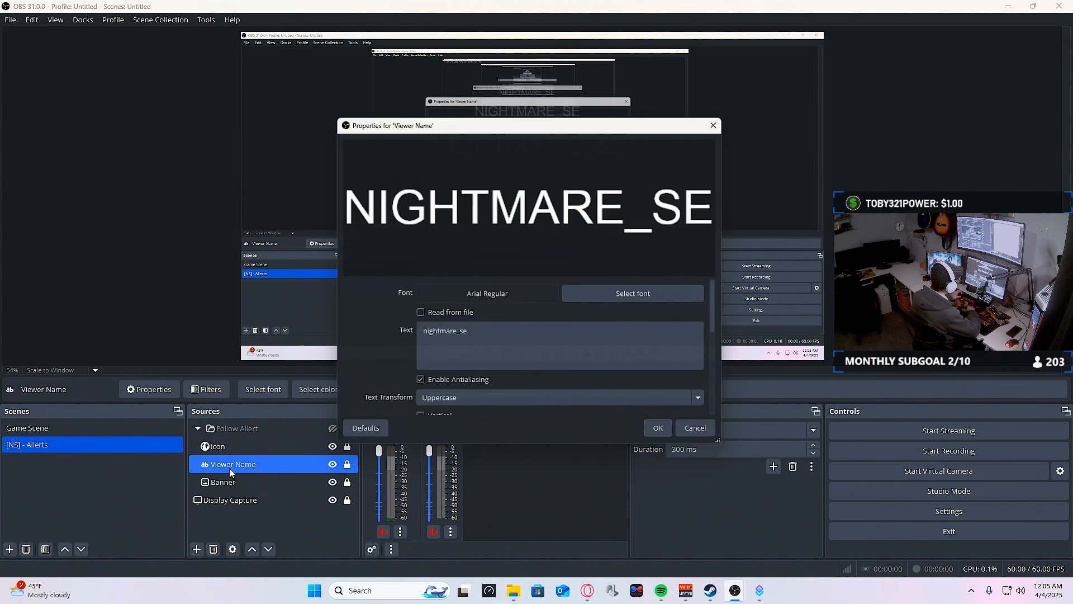
click(704, 435)
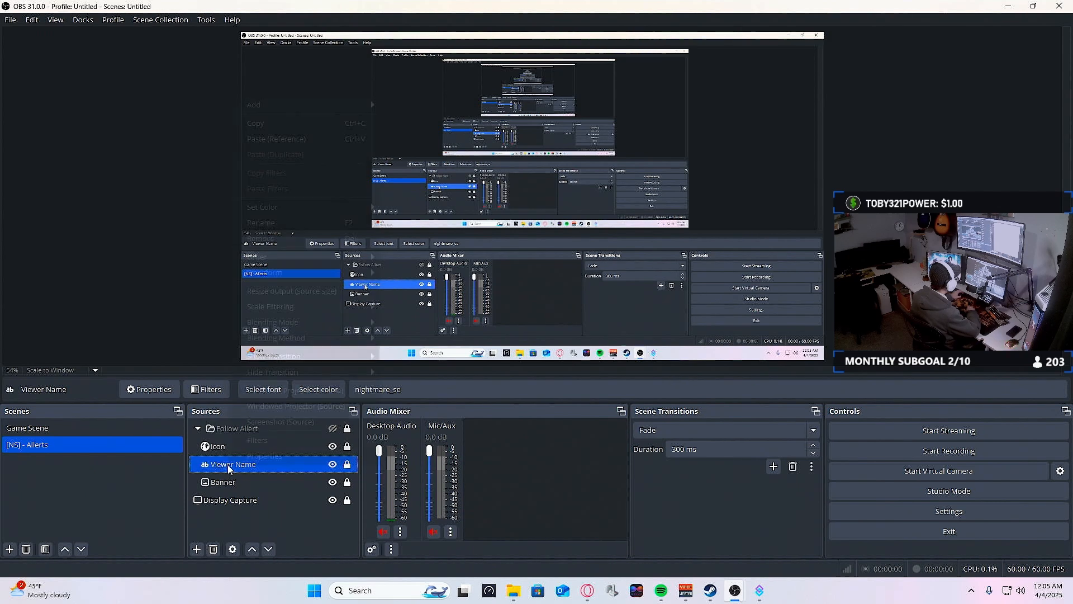
Rename the Viewer Name text source in the Follow Allert group to Follower Name.
right_click(229, 470)
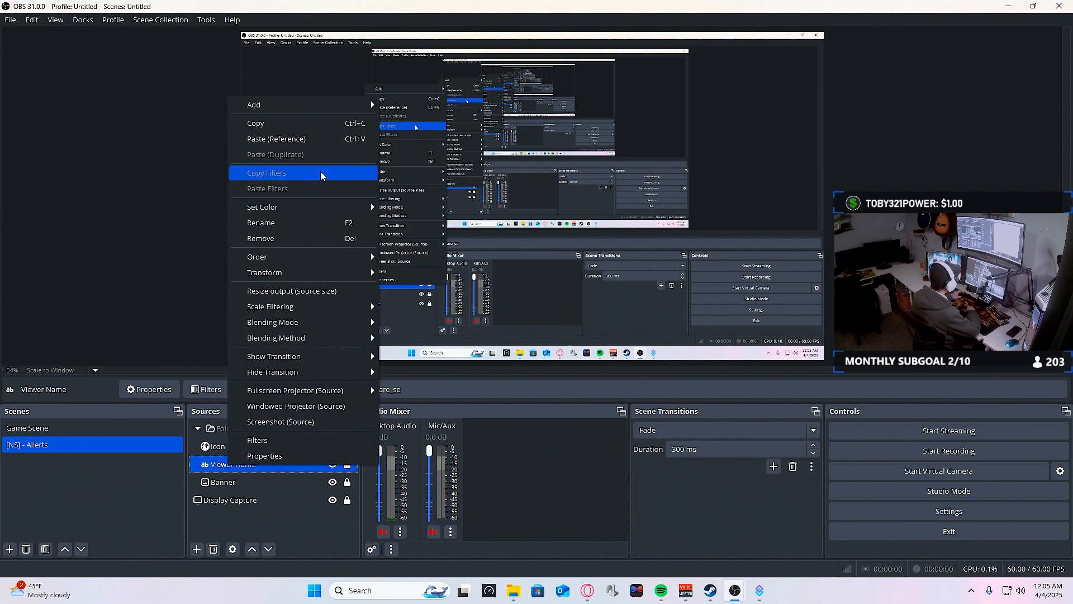
click(308, 225)
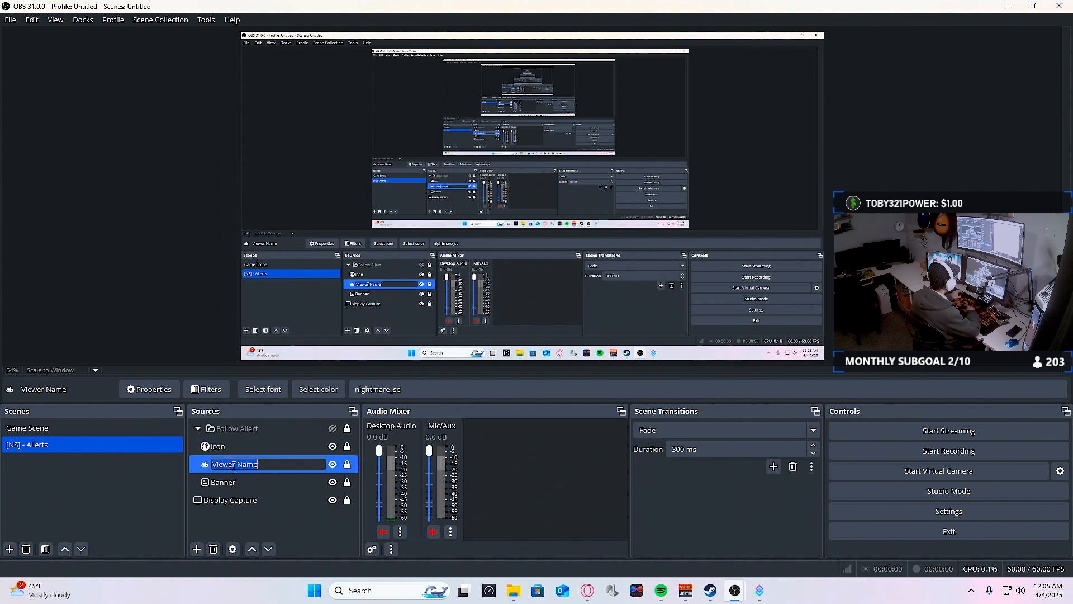
drag(234, 464, 209, 466)
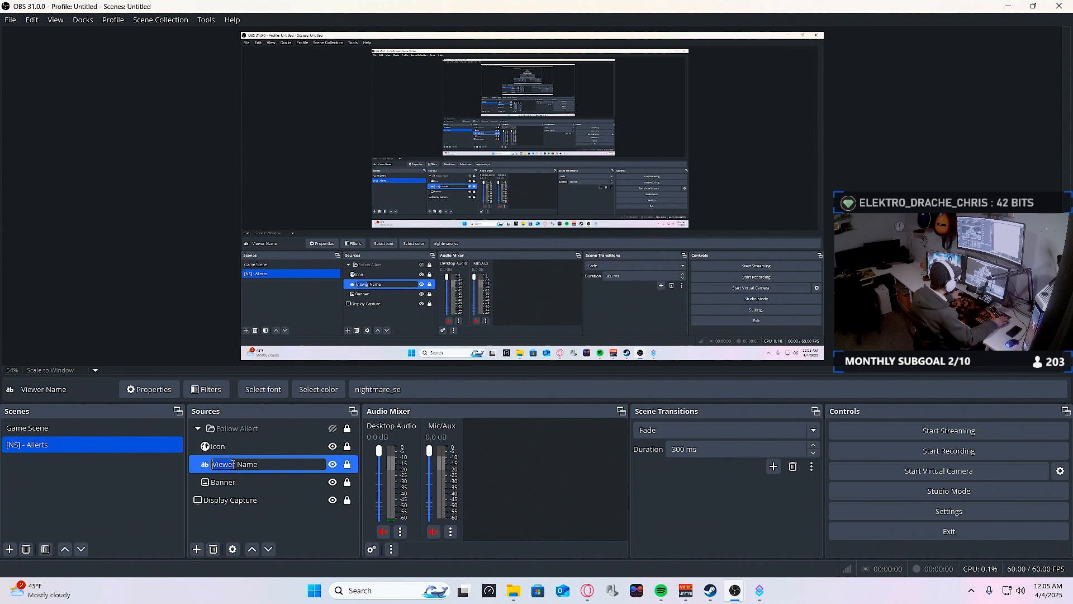
text(Folo)
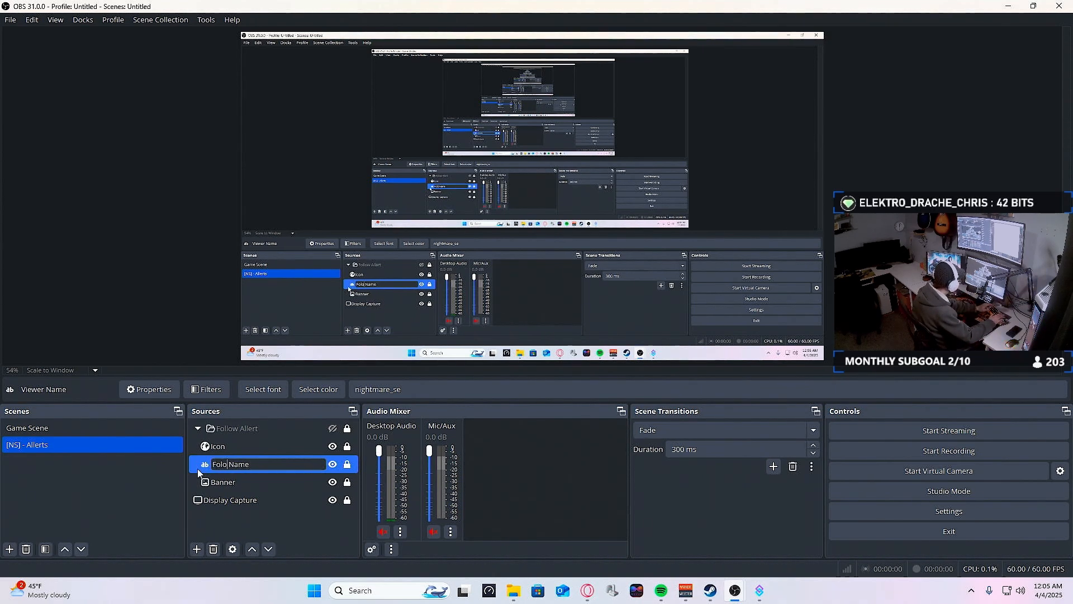
text(llo)
key(BackSpace)
text(lower)
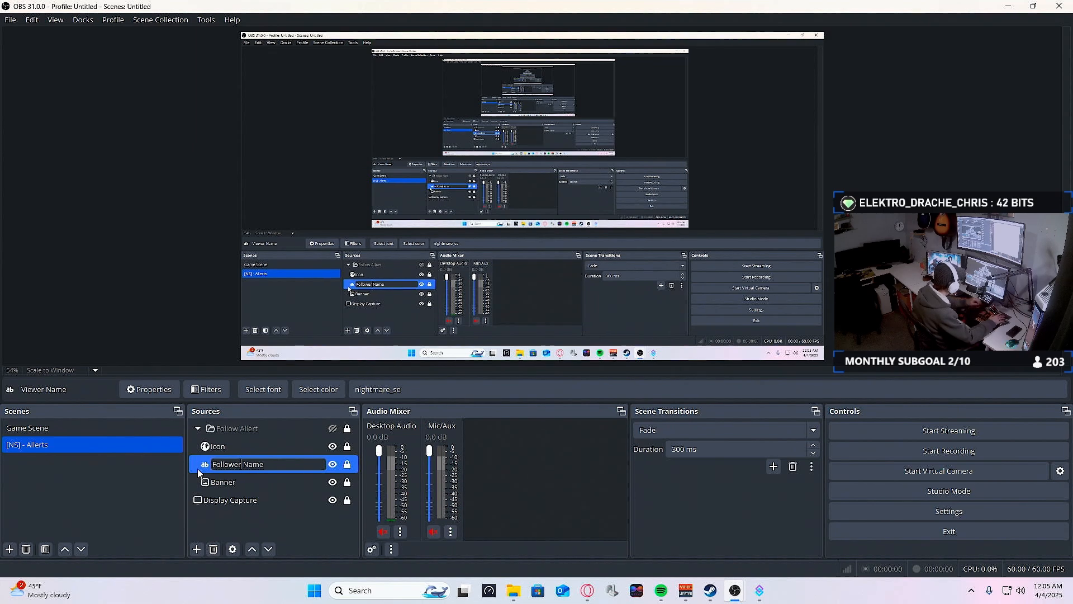
click(232, 511)
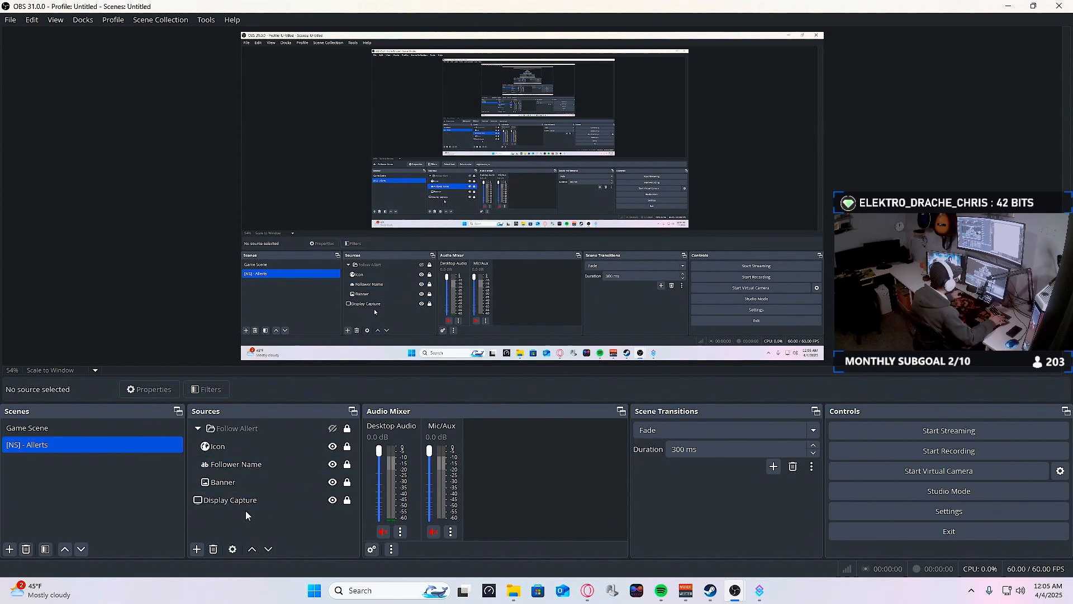
click(255, 461)
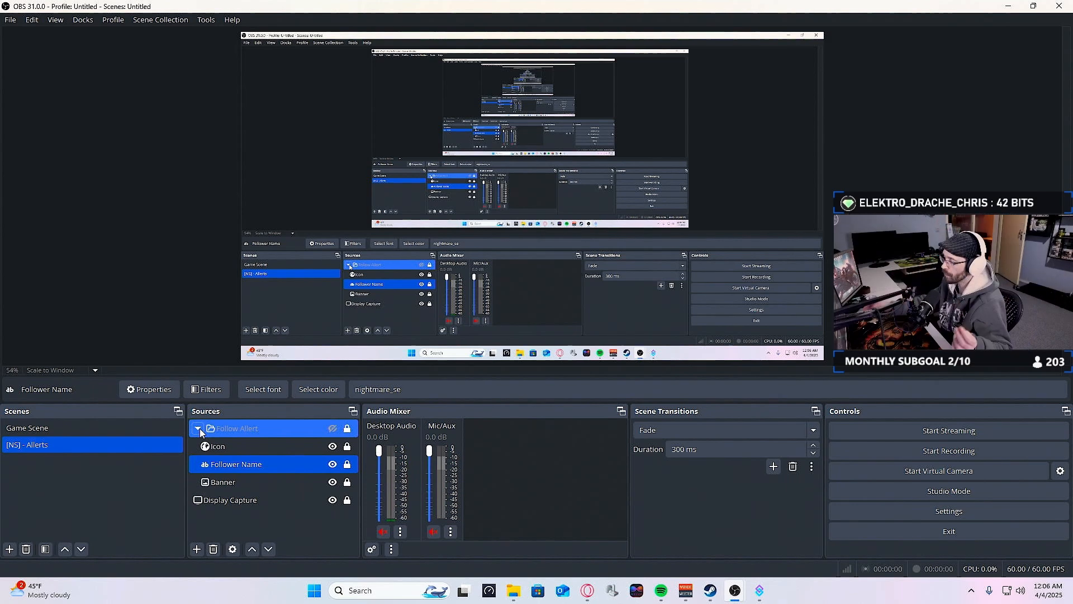
click(257, 428)
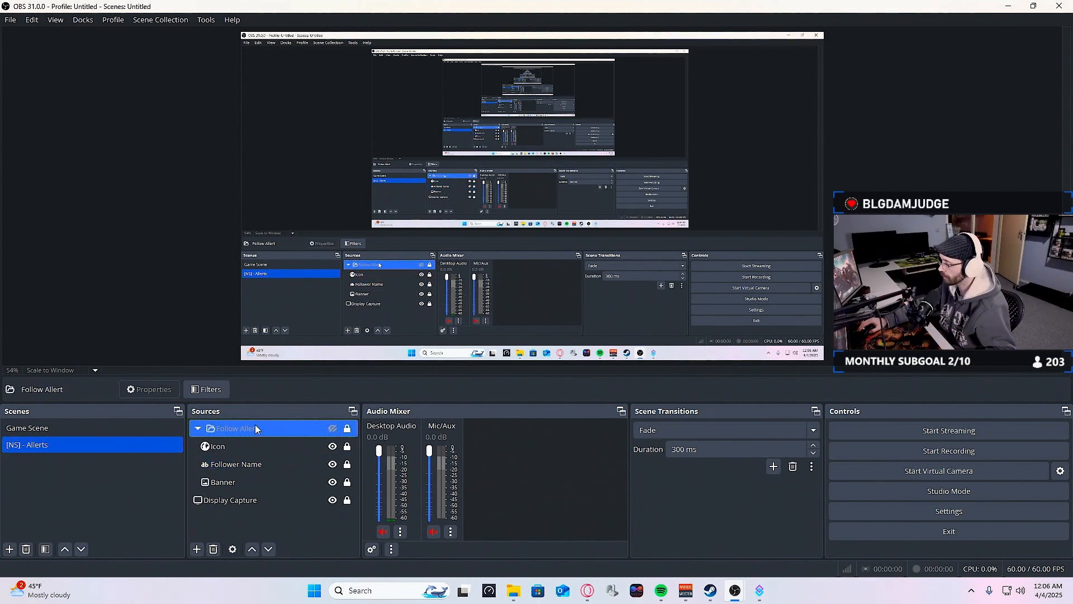
click(199, 429)
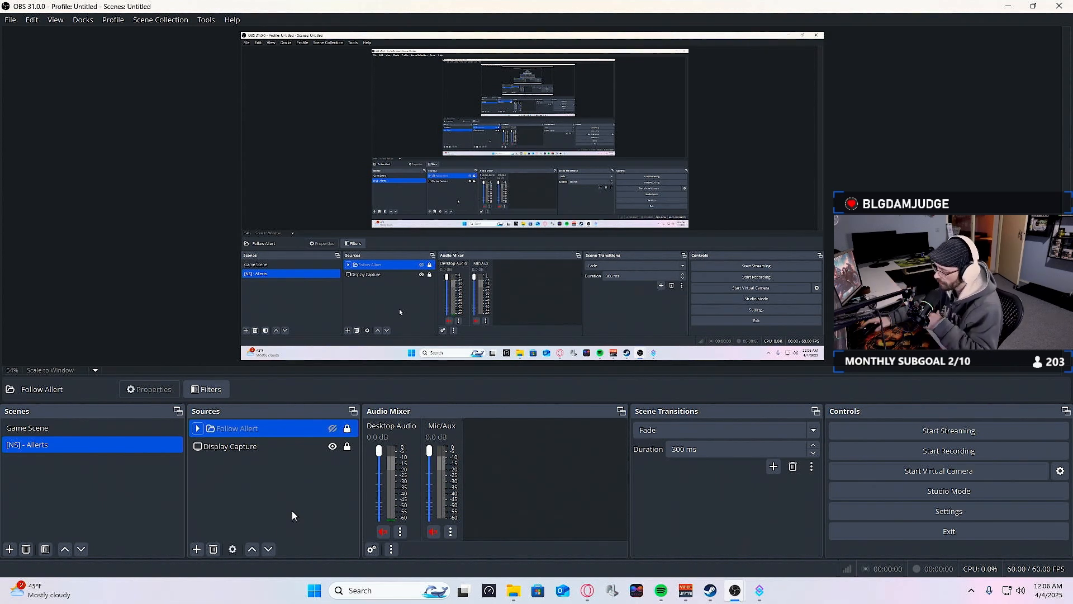
click(199, 429)
click(226, 464)
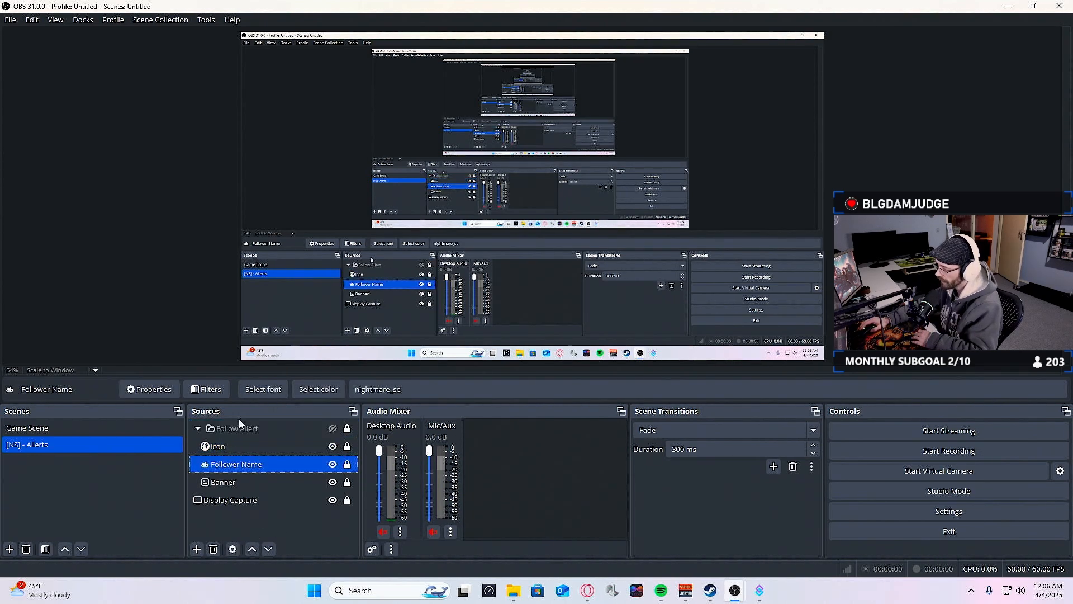
double_click(217, 431)
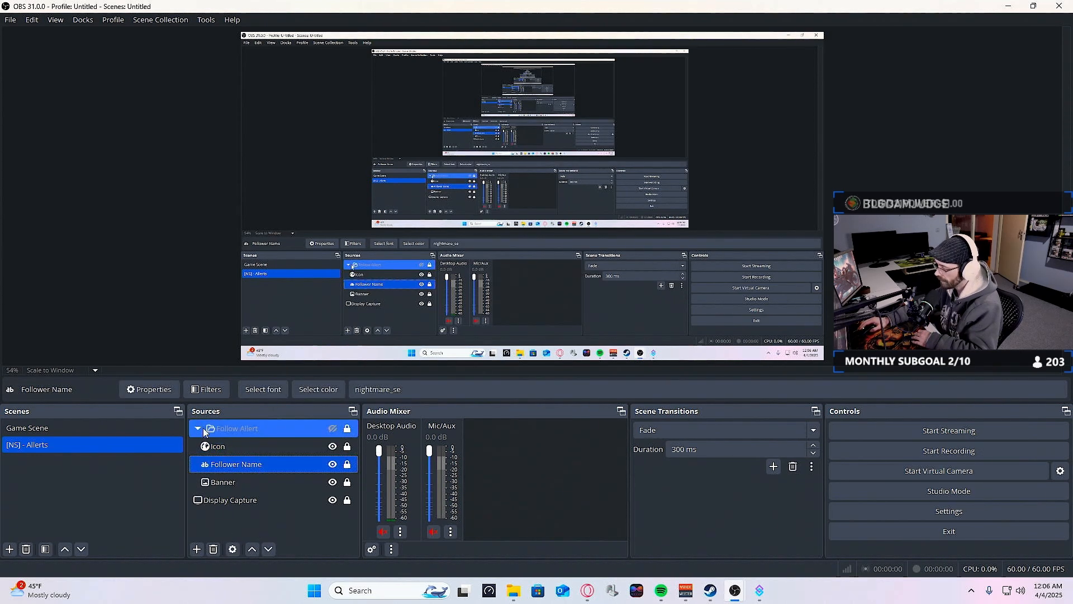
Switch to Streamer.bot and test the Twitch Follow trigger with the renamed text source.
click(757, 592)
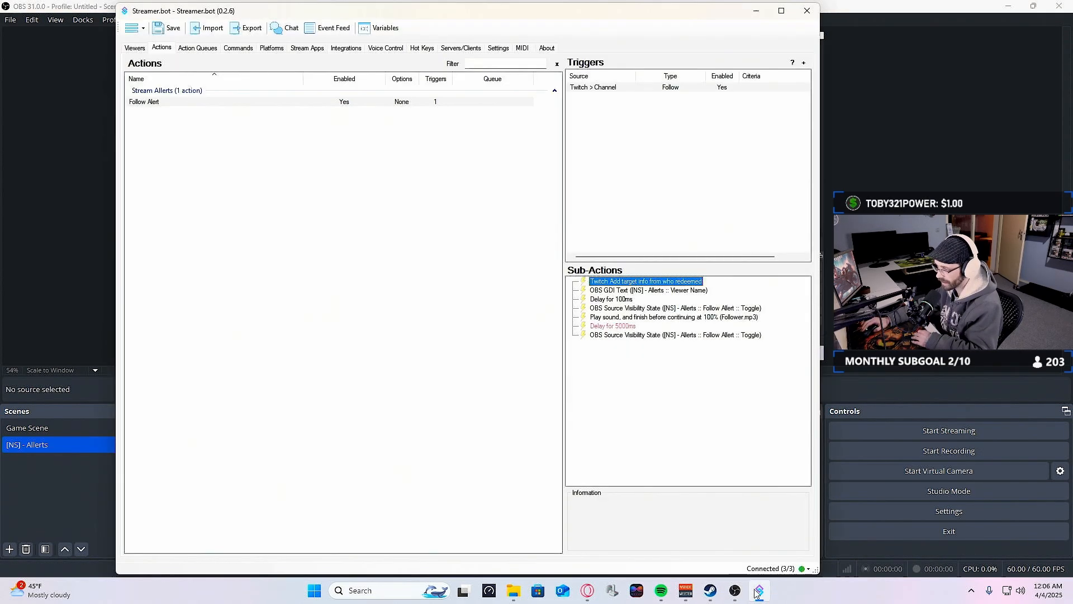
right_click(620, 88)
click(641, 98)
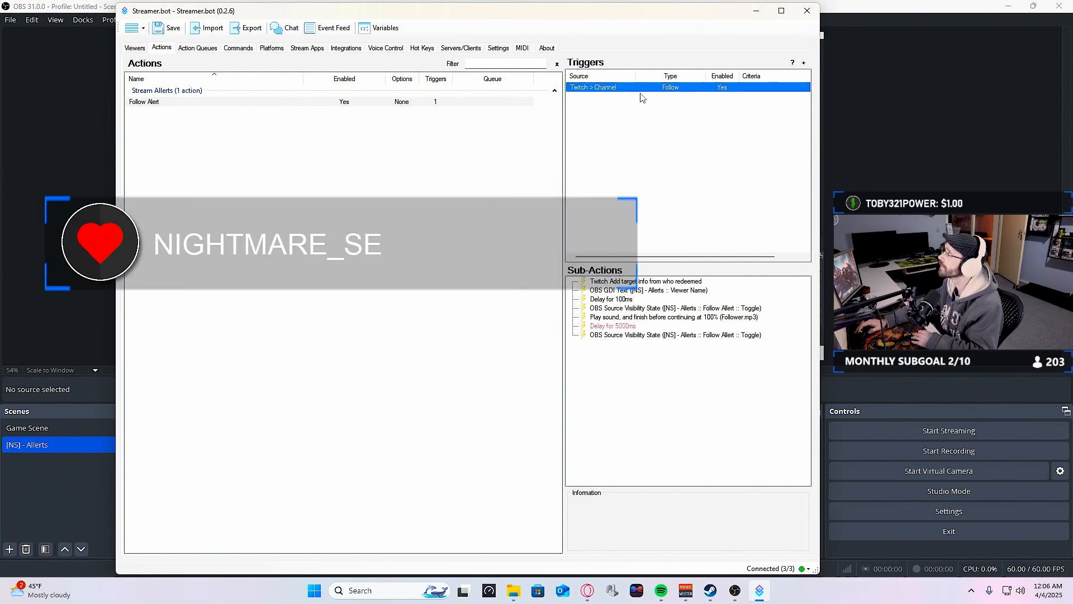
Return to OBS, expand the Follow Allert group and select its Follower Name source.
click(889, 10)
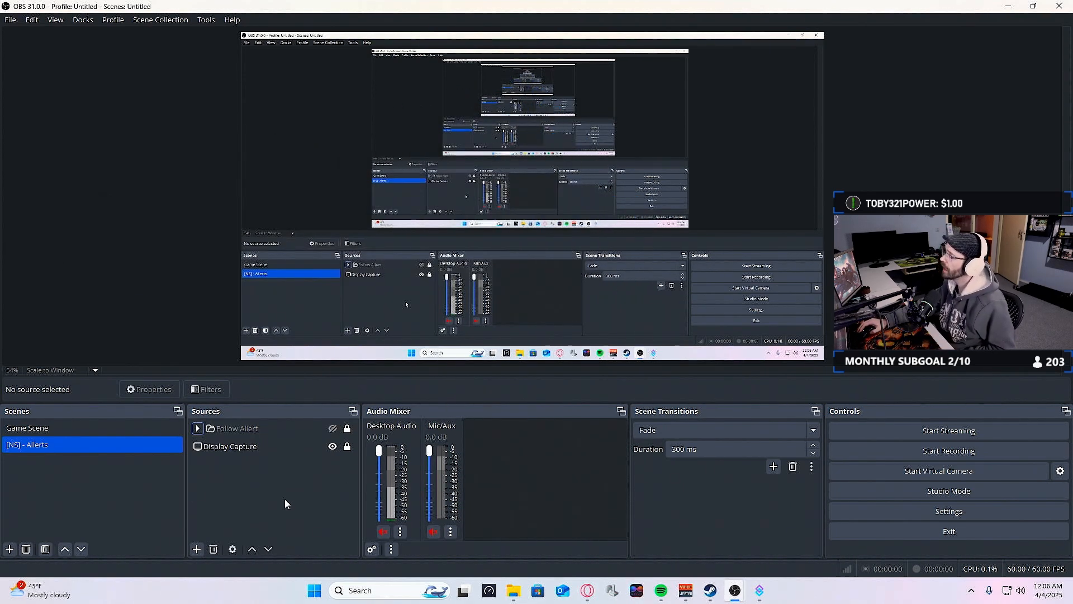
click(235, 428)
click(197, 428)
click(244, 464)
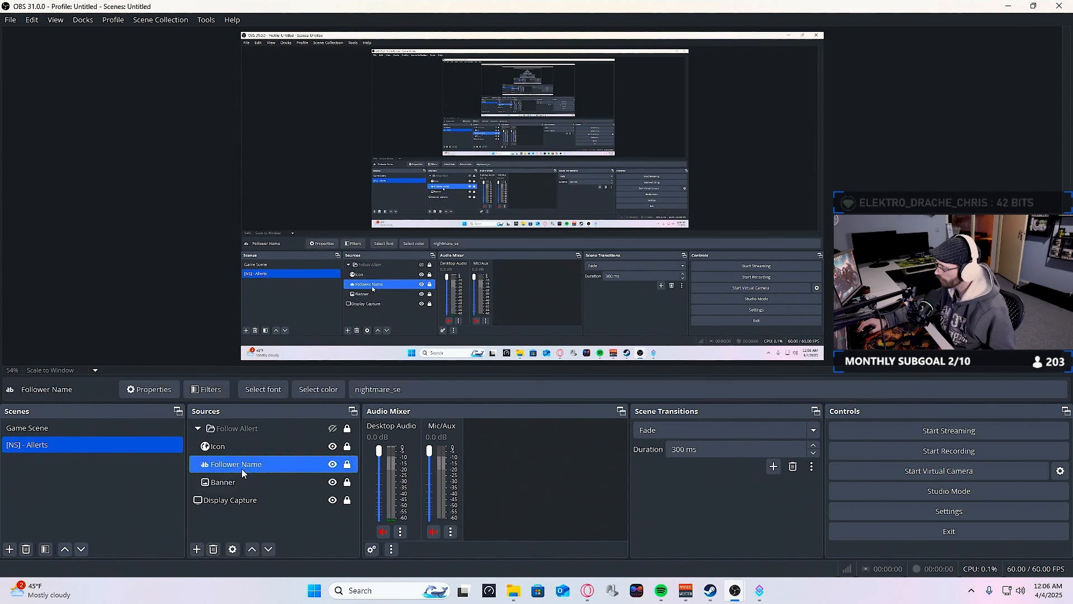
Switch to Streamer.bot, set the OBS GDI Text sub-action's source to Follower Name and save the configuration.
click(759, 590)
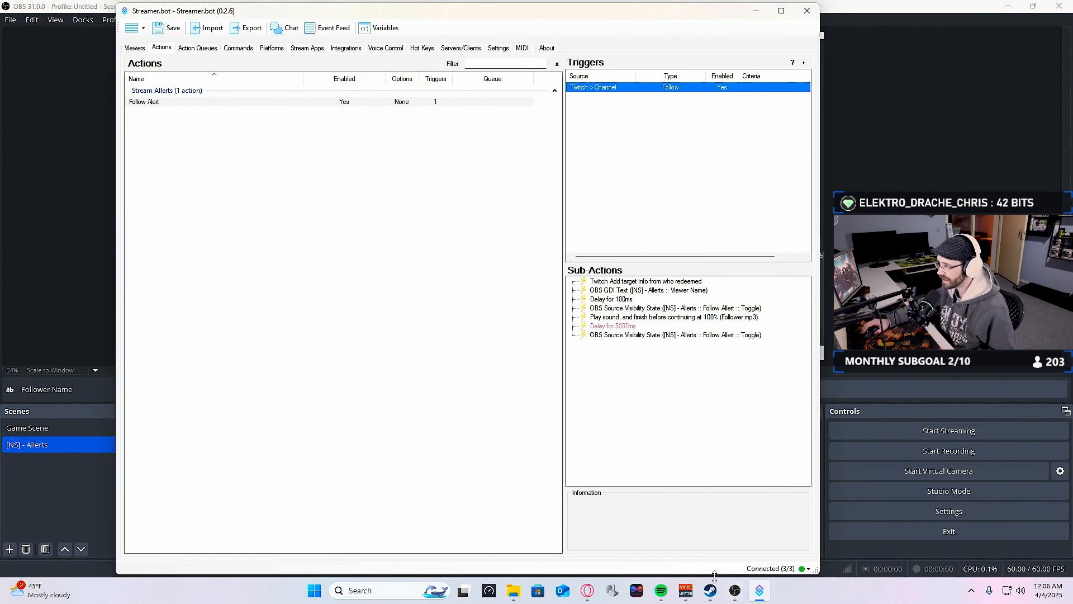
click(708, 291)
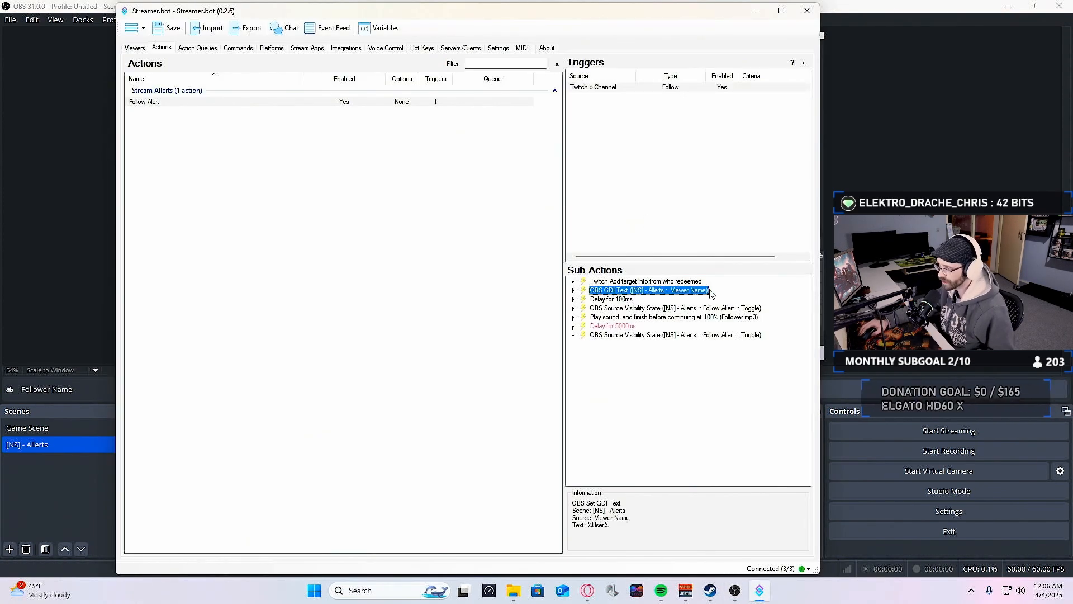
double_click(675, 290)
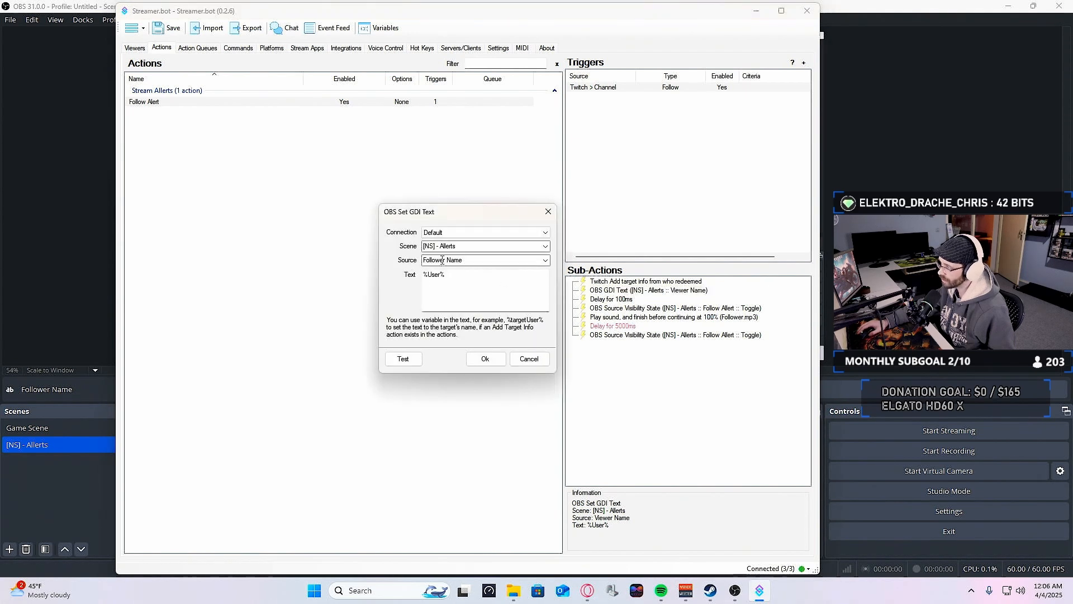
click(484, 359)
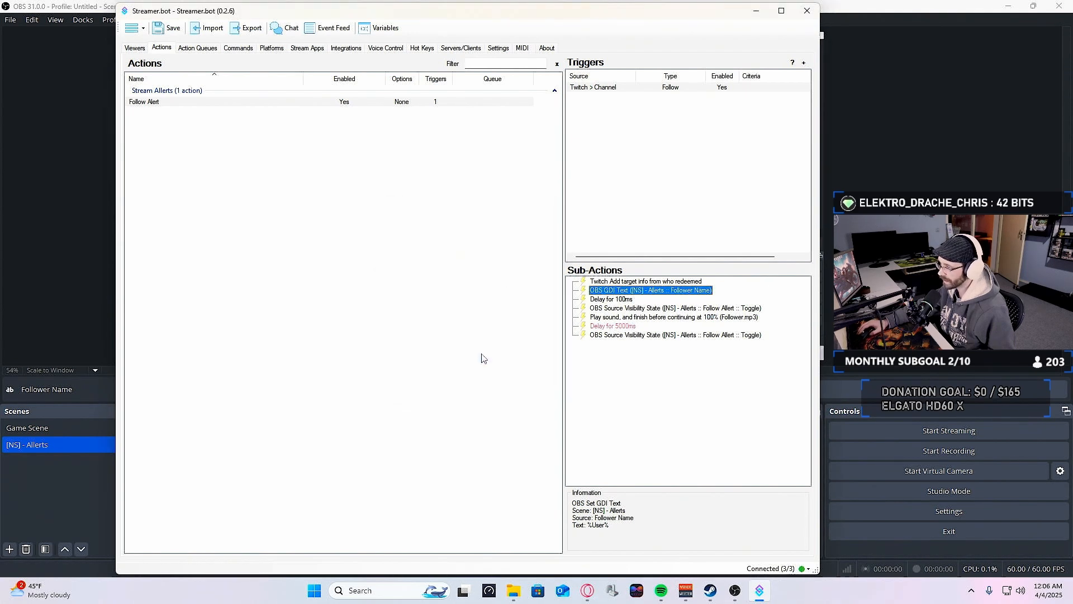
click(168, 29)
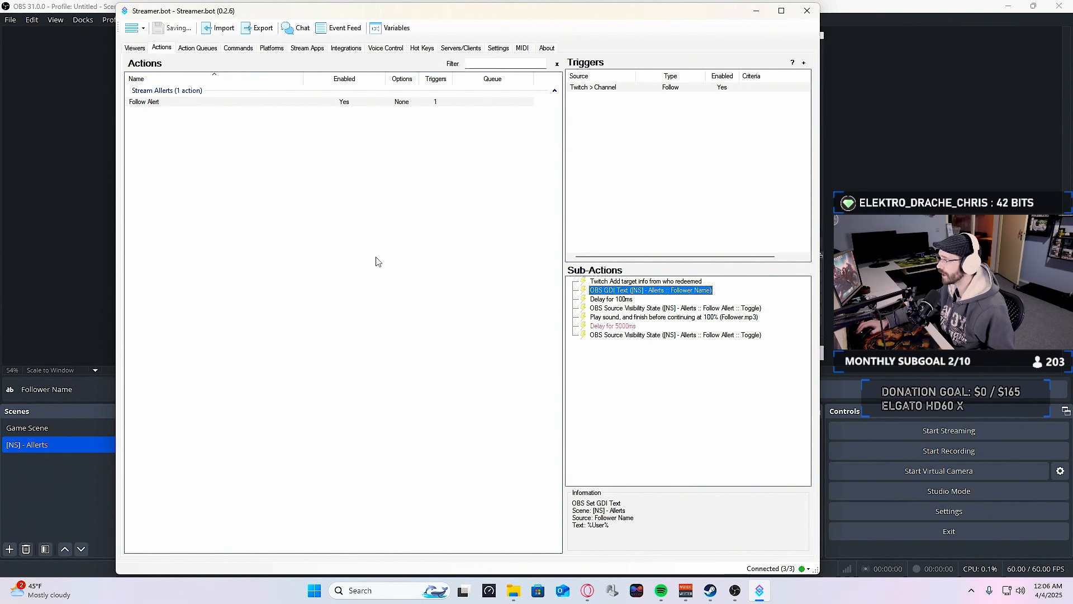
click(192, 102)
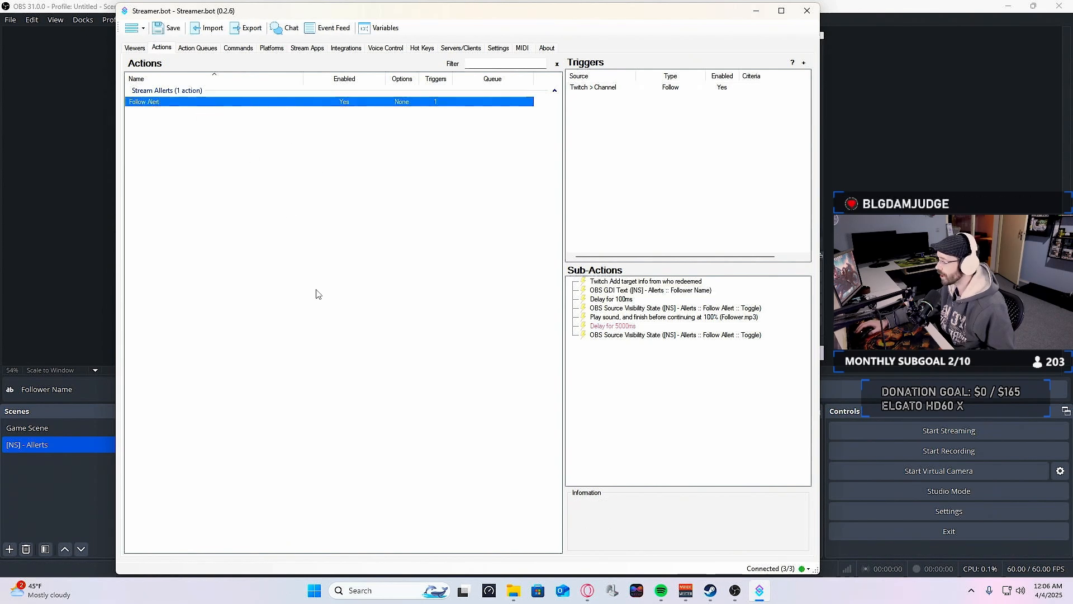
Switch to File Explorer over OBS, look through the Win_UI folder in Flocker-Allerts, and minimize the window.
click(73, 498)
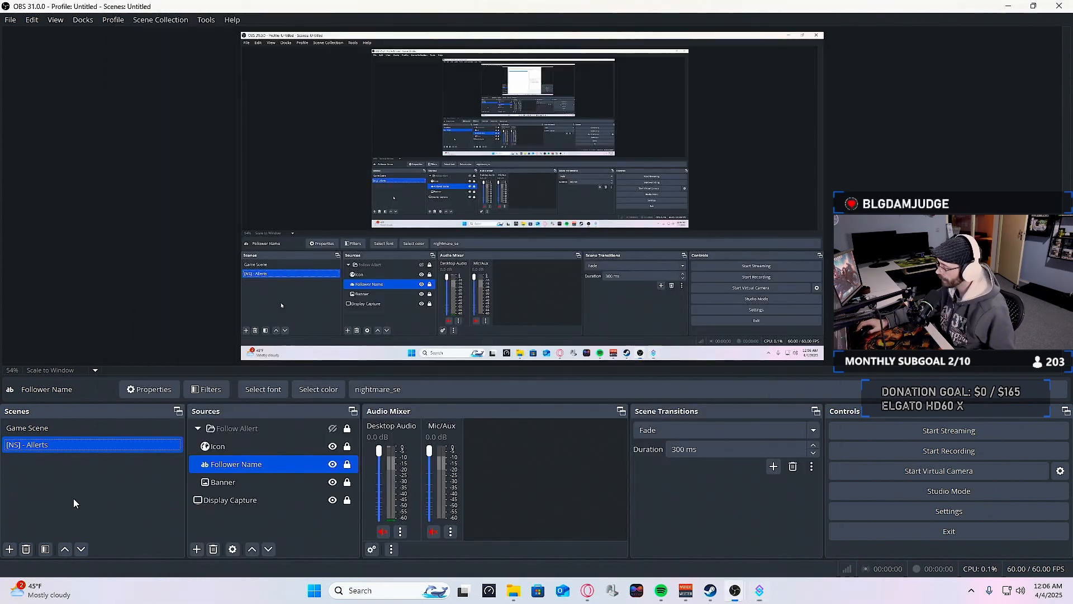
click(512, 593)
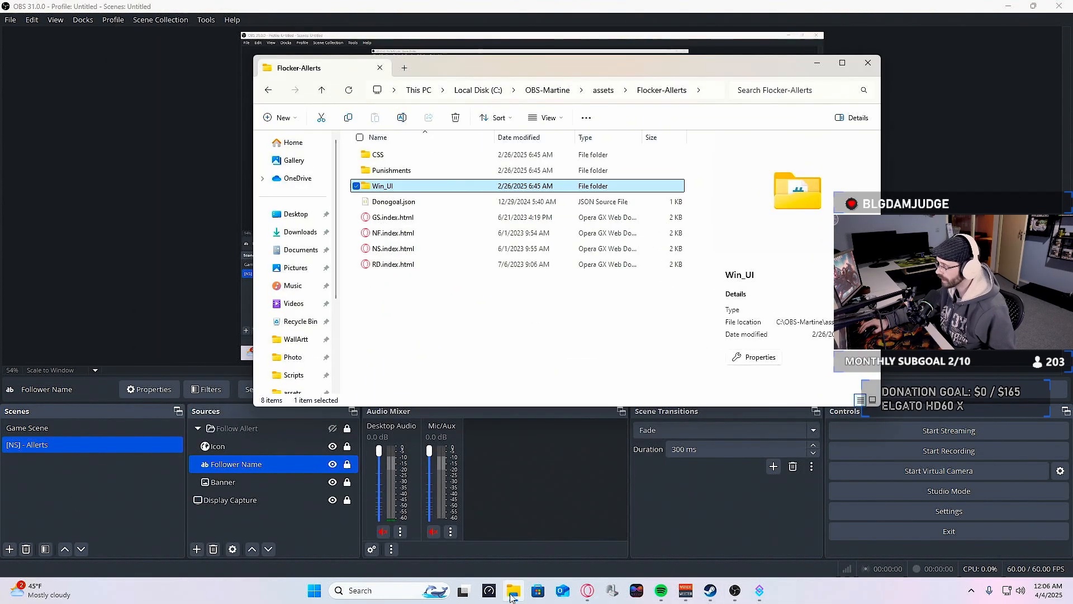
double_click(429, 190)
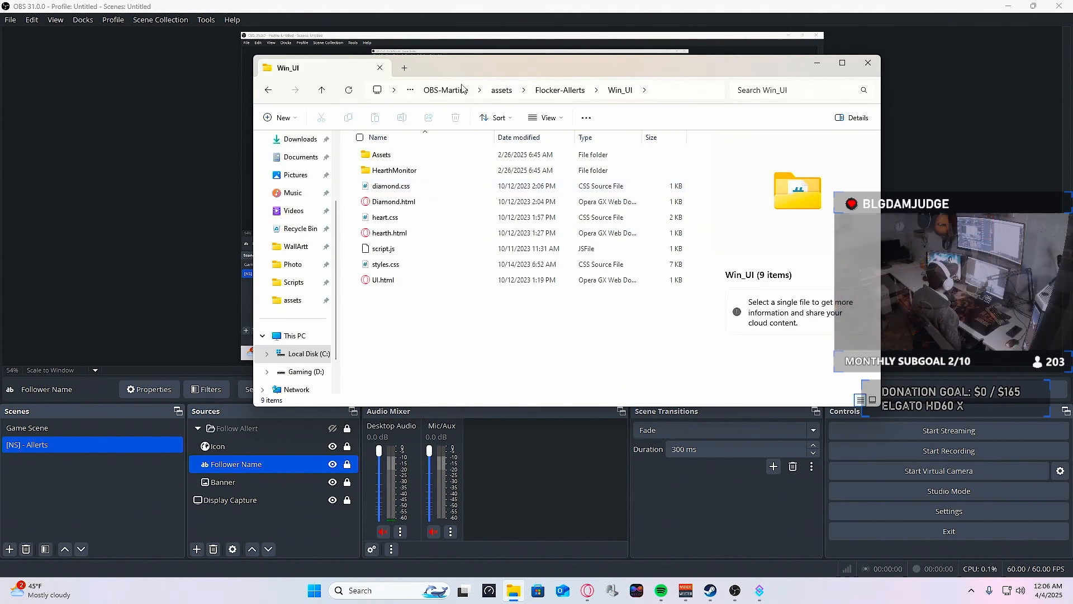
drag(422, 72, 533, 78)
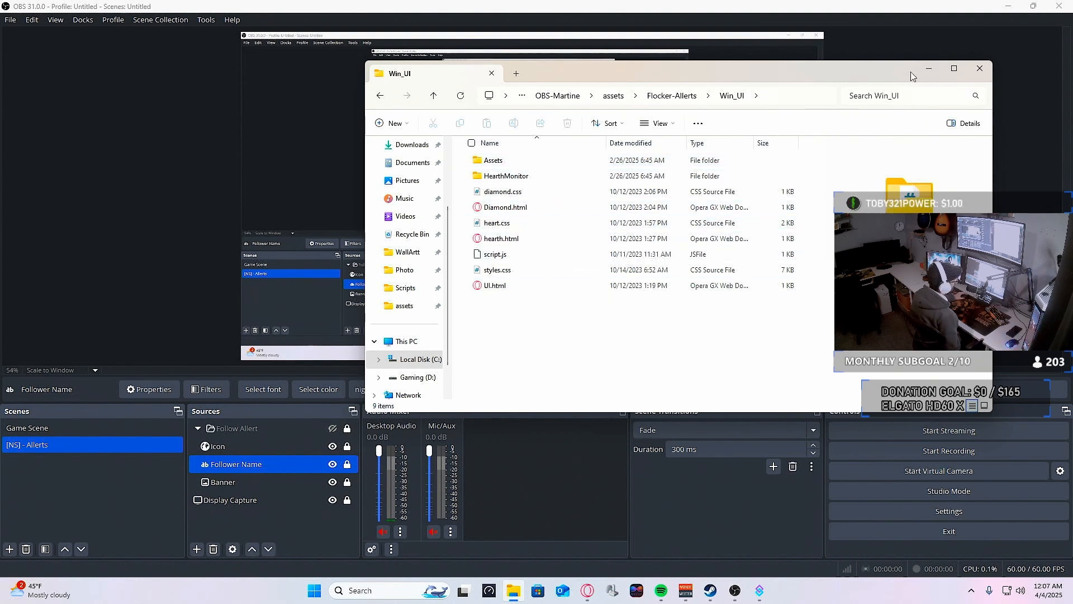
click(928, 68)
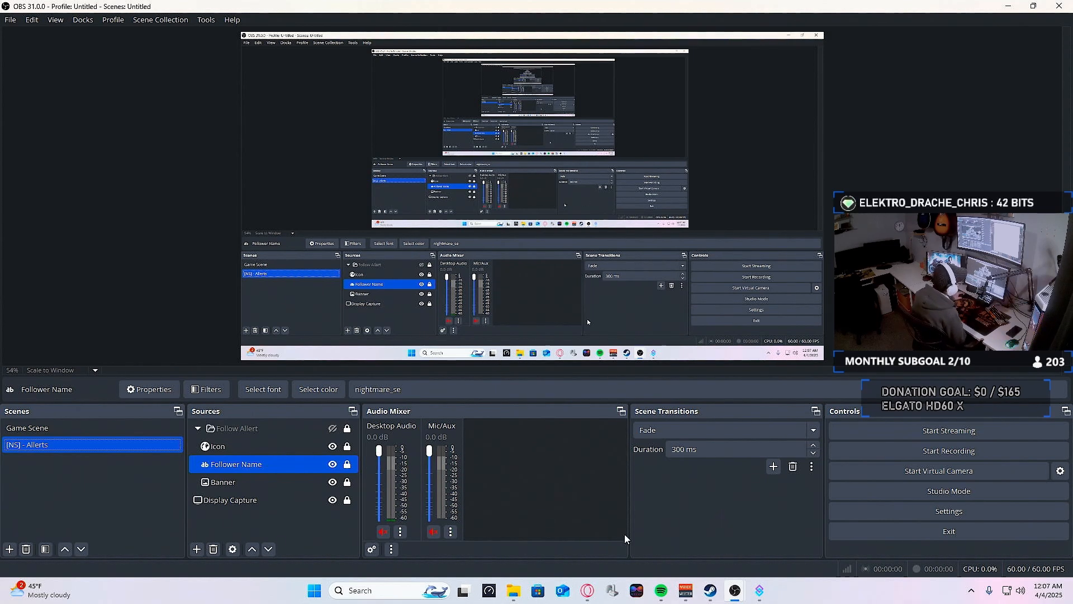
Preview Diamond.html from the Win_UI folder in Opera GX just this once, and close the browser.
click(513, 590)
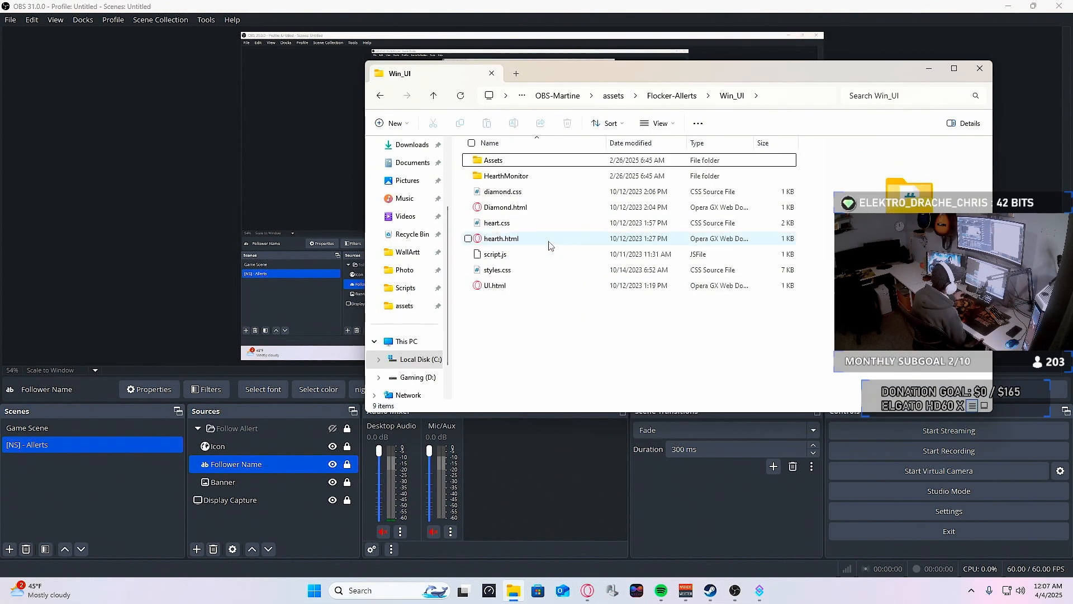
drag(549, 311, 565, 206)
click(557, 371)
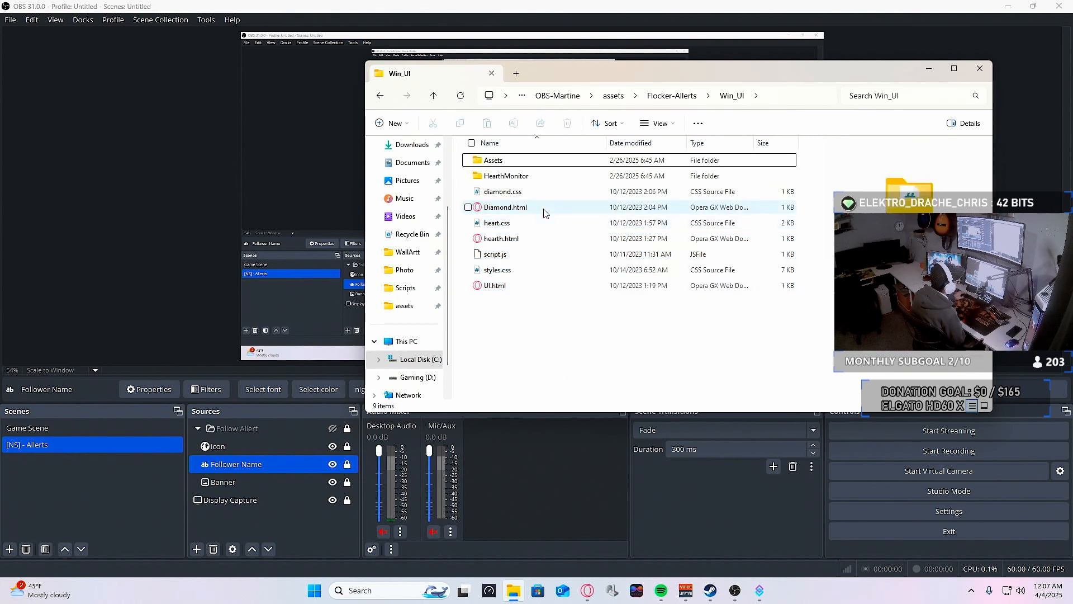
click(539, 205)
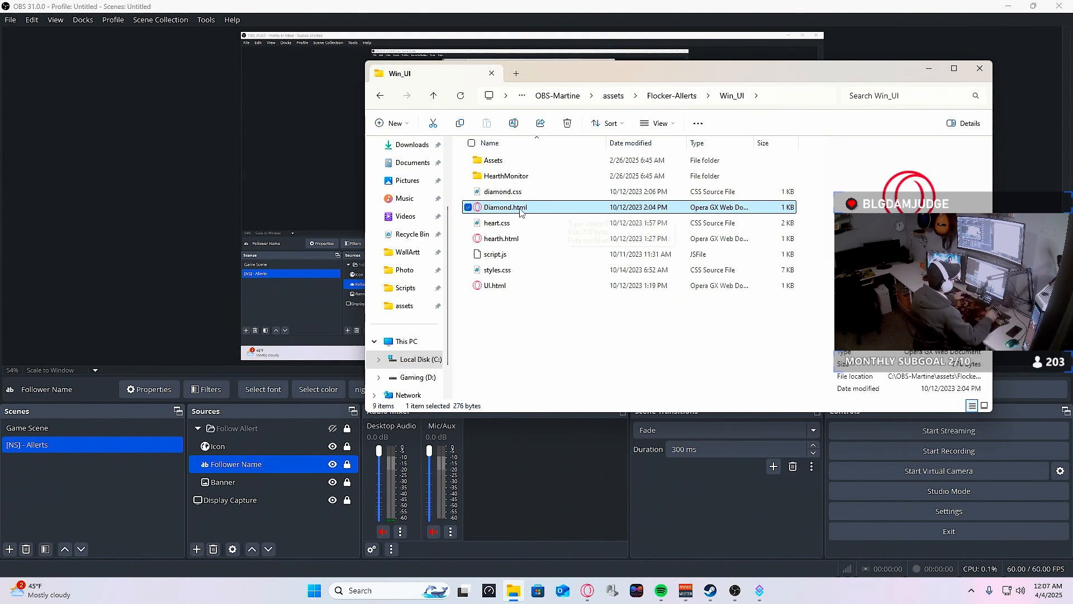
double_click(545, 210)
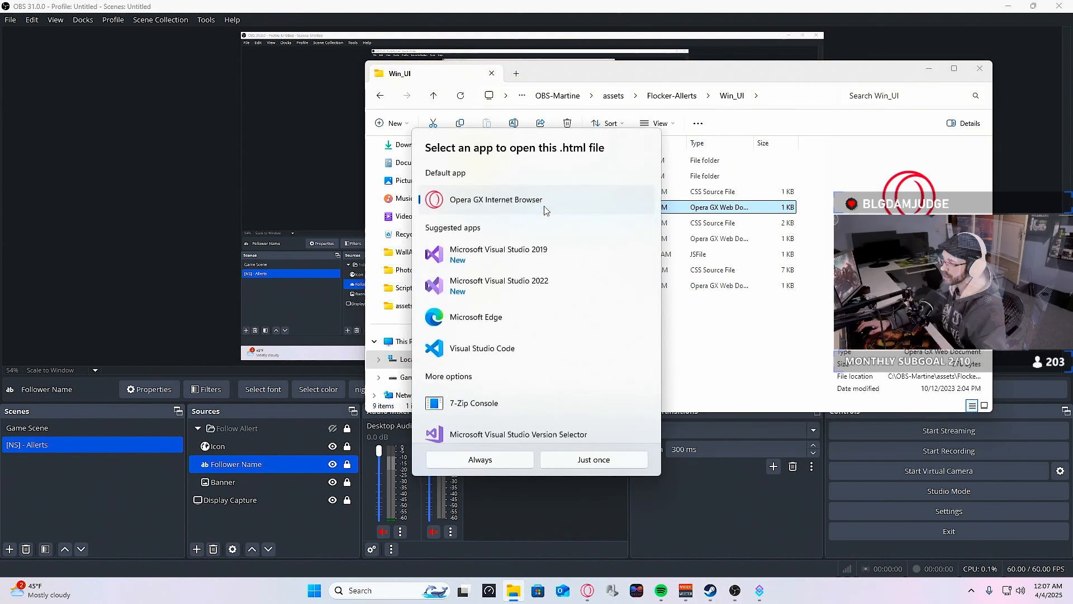
click(595, 460)
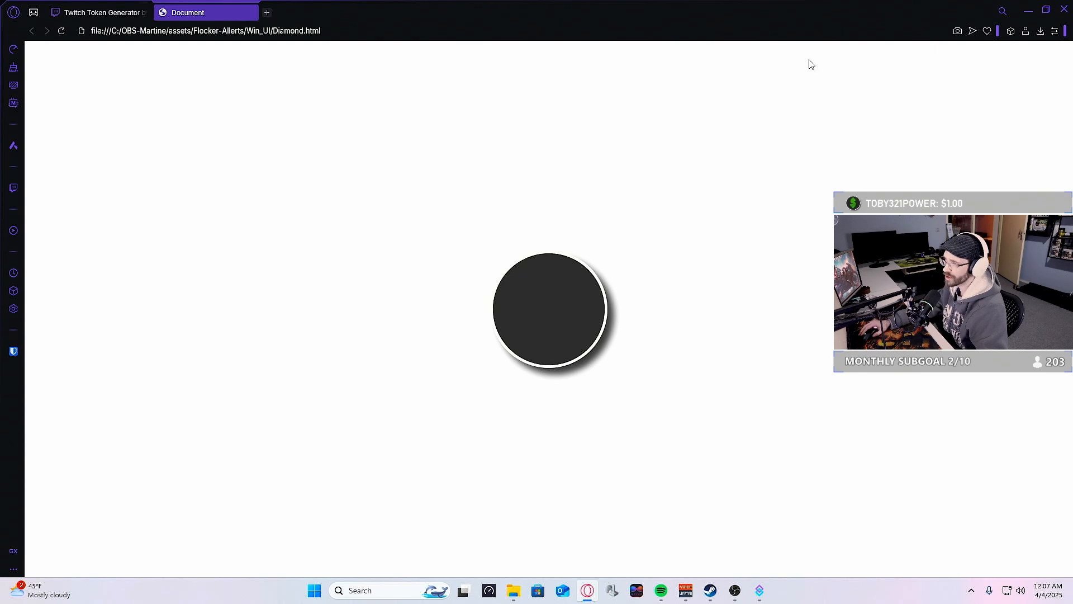
click(252, 13)
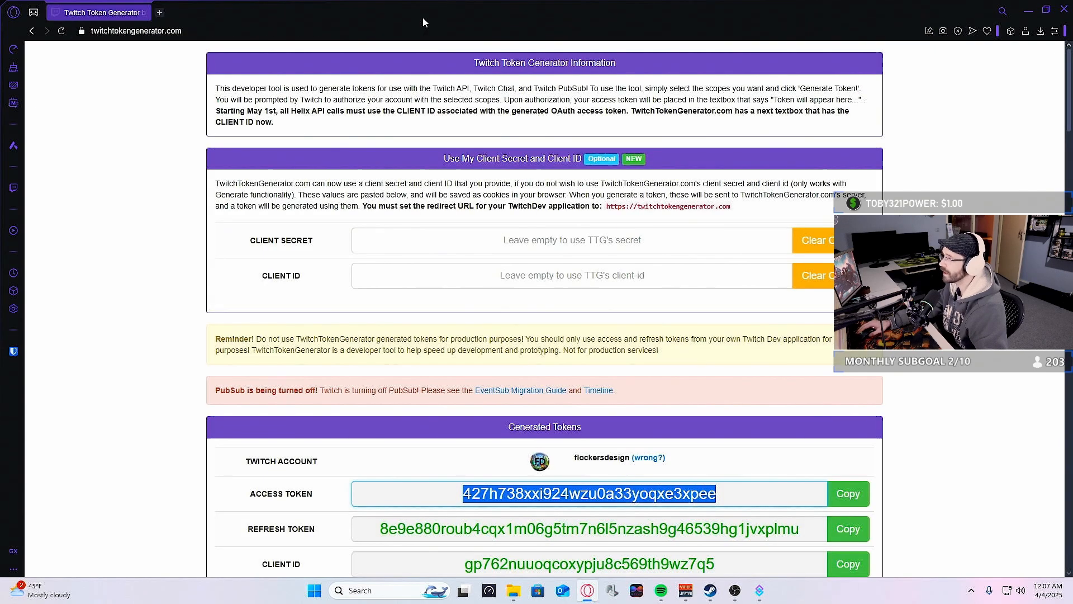
click(1063, 9)
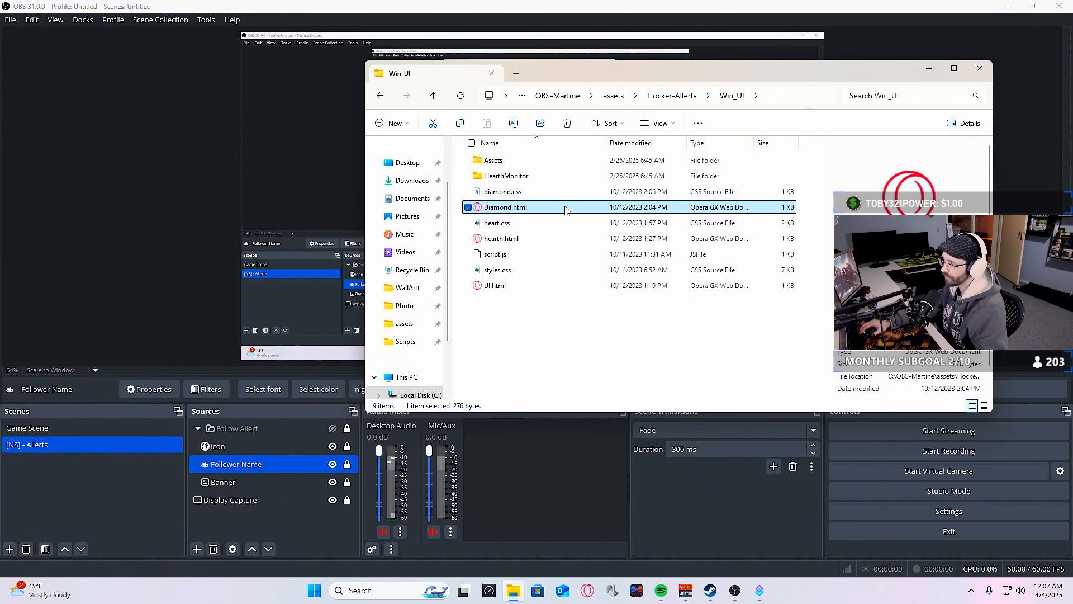
Look inside Win_UI's Assets subfolder, return to Win_UI, and go up to the OBS-Martine assets folder.
double_click(565, 160)
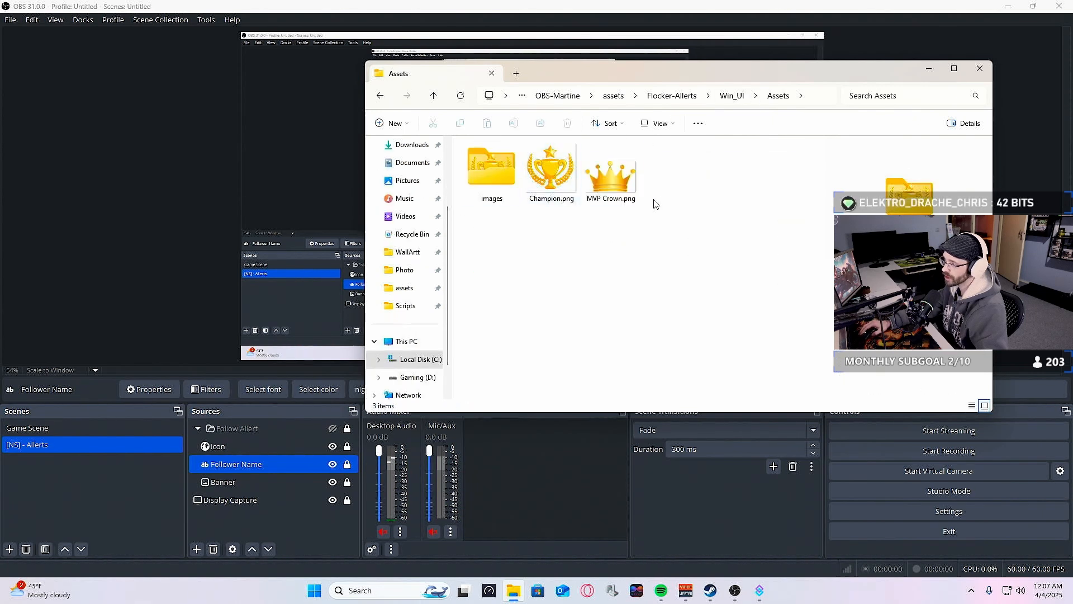
drag(681, 209, 745, 89)
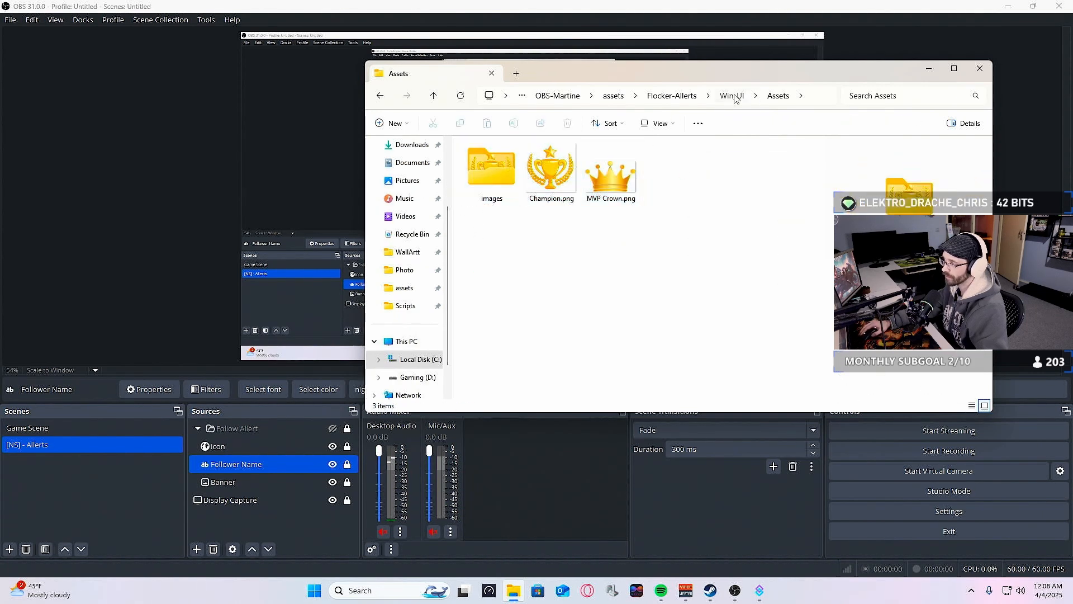
click(733, 96)
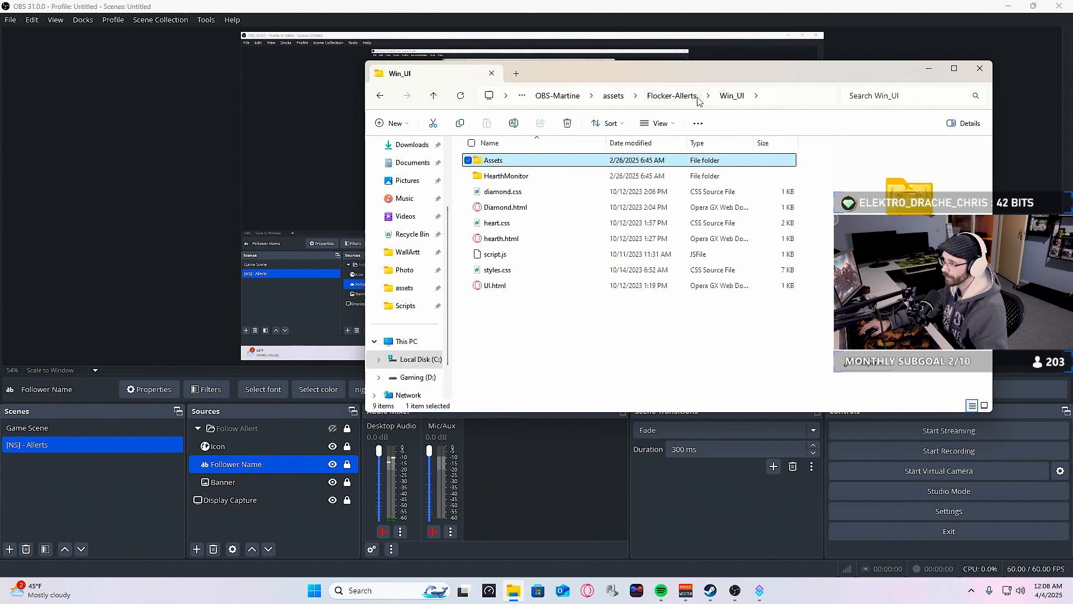
click(545, 208)
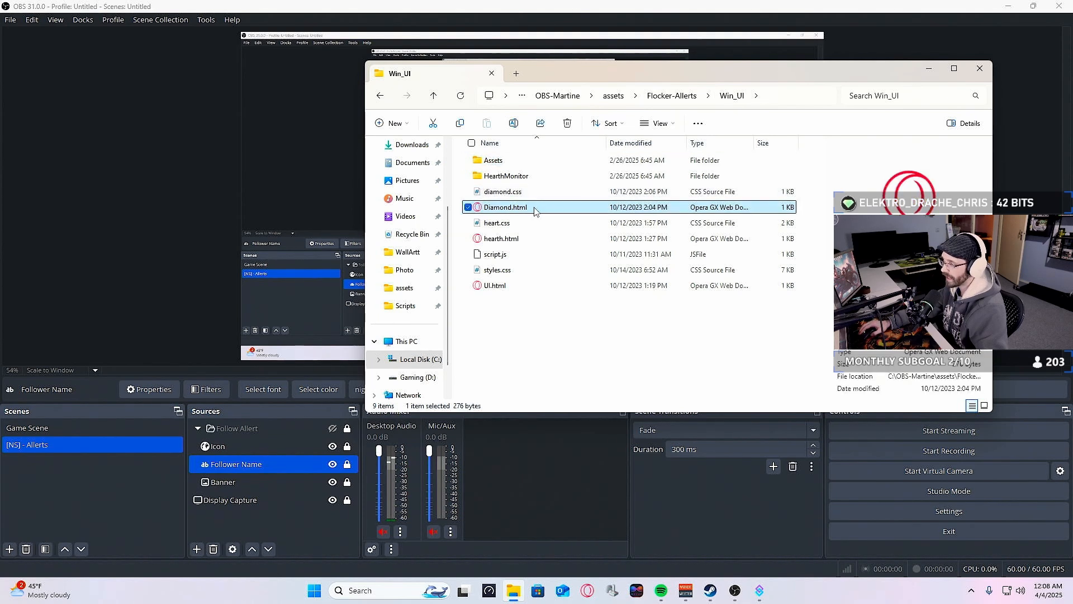
click(670, 98)
click(670, 98)
double_click(527, 162)
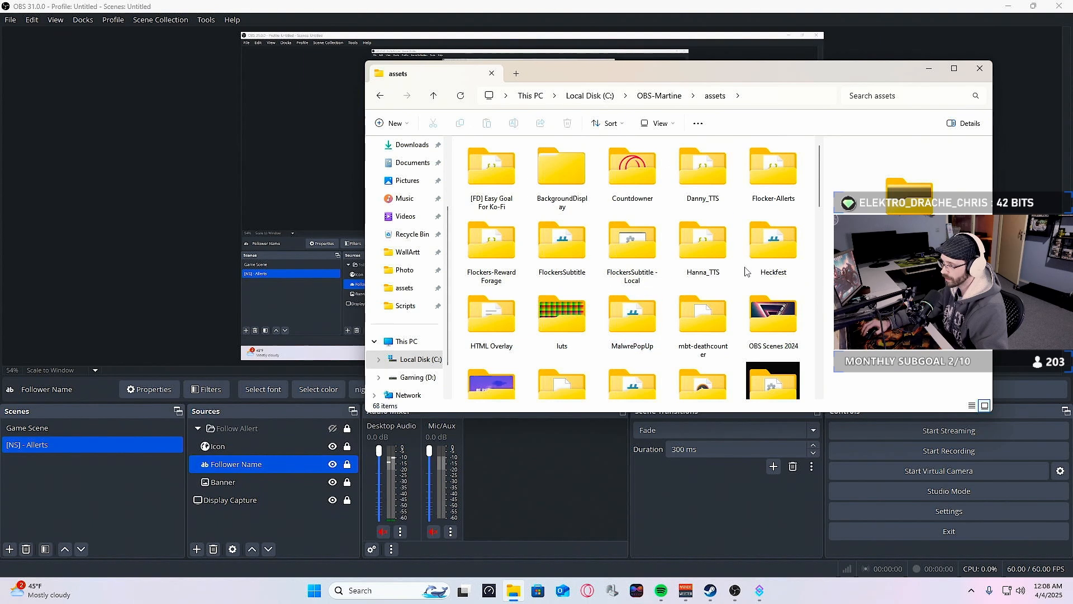
Reopen Win_UI inside Flocker-Allerts, select hearth.html, and go back up to the Flocker-Allerts folder.
click(774, 197)
double_click(775, 196)
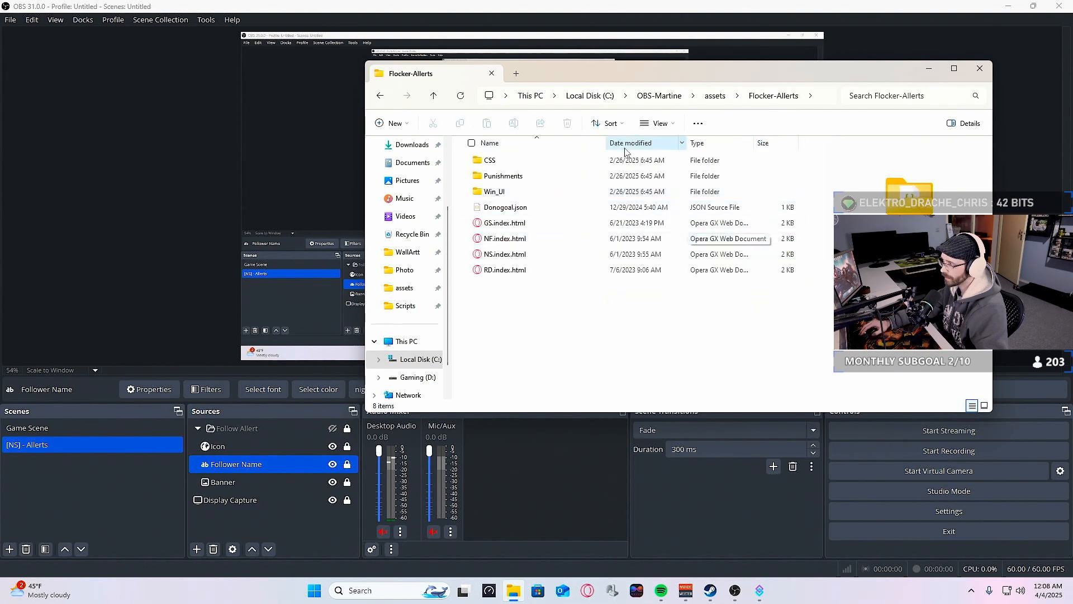
double_click(551, 192)
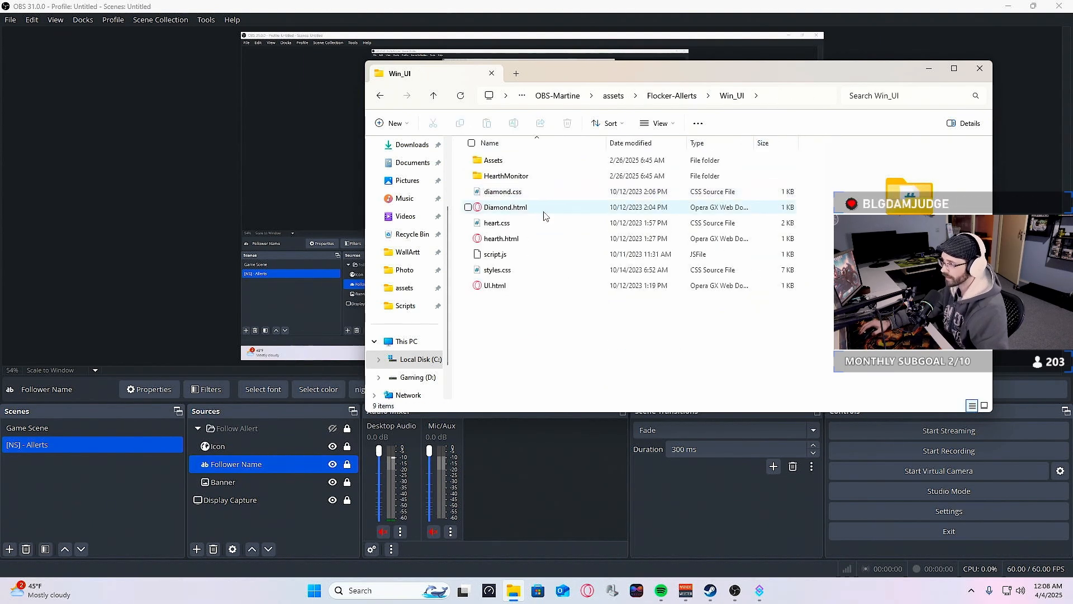
click(514, 244)
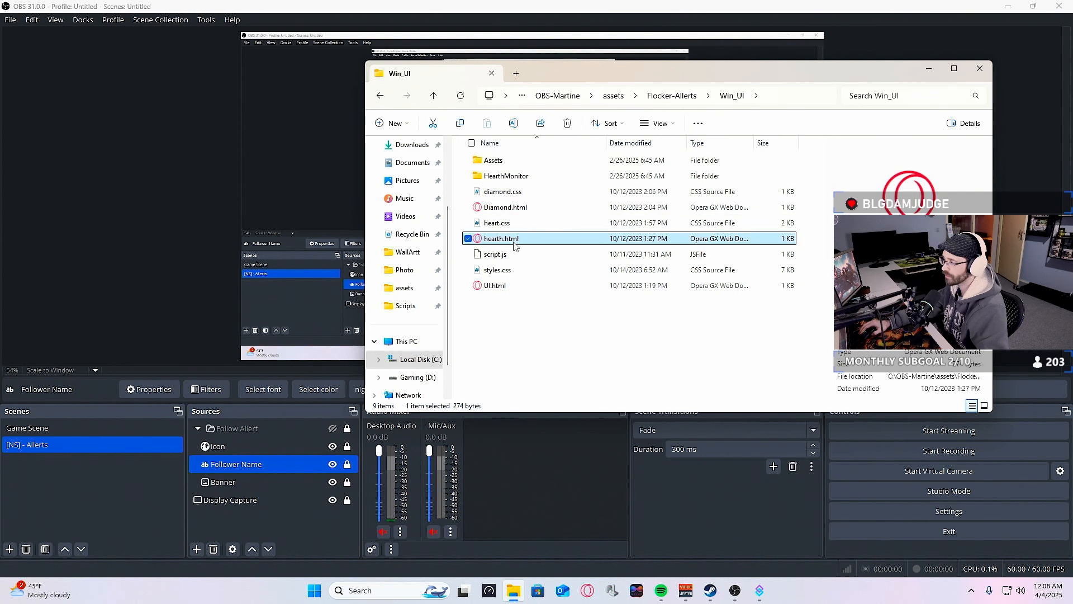
click(672, 96)
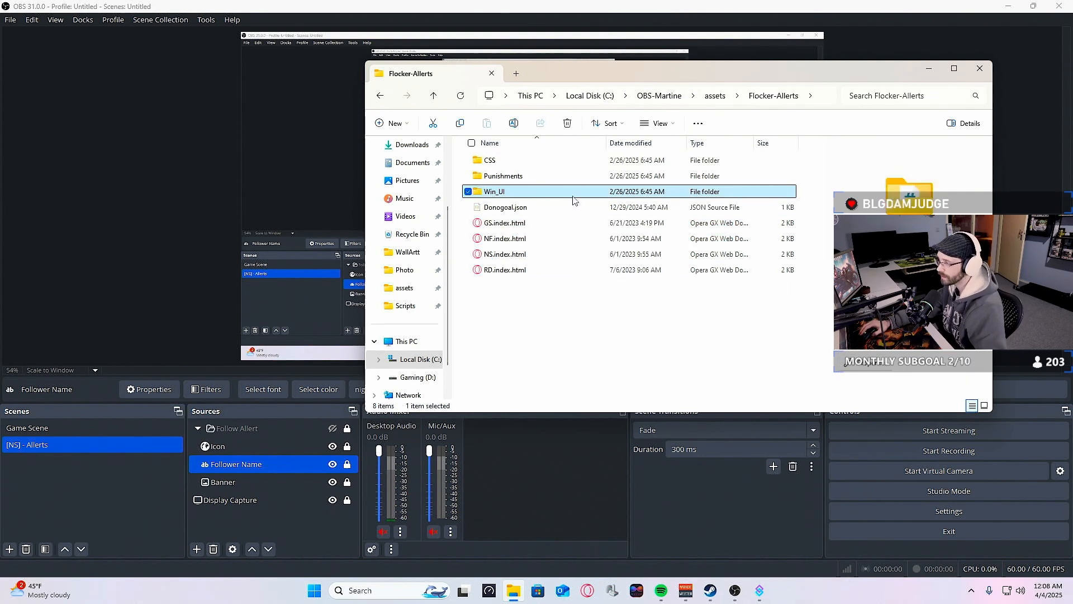
Look through the assets folder for alert icon images and select the green dollar sign GIF.
click(716, 96)
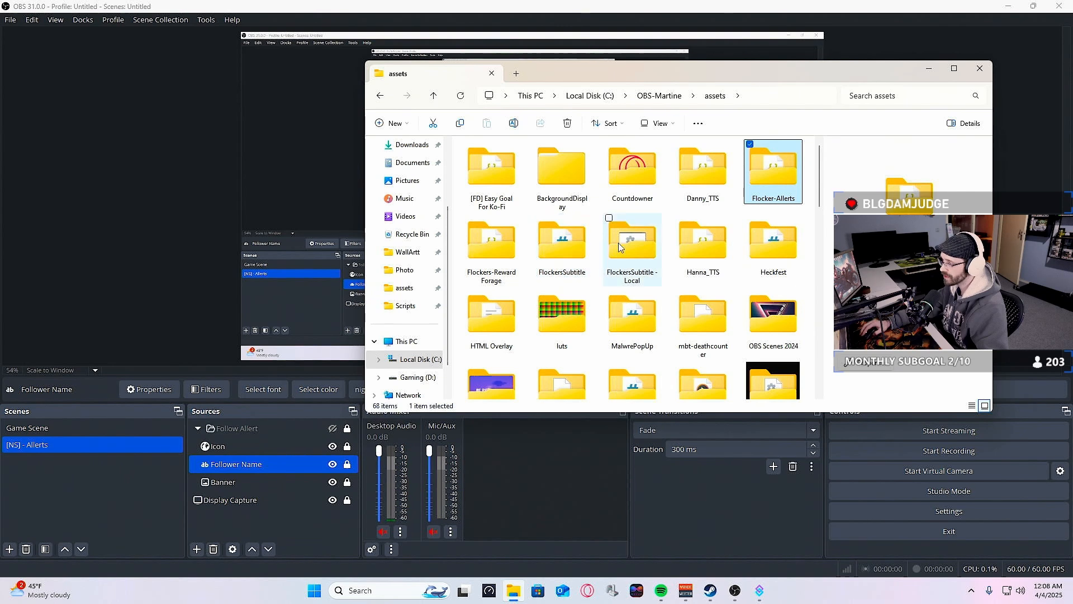
scroll(645, 242, down, 2)
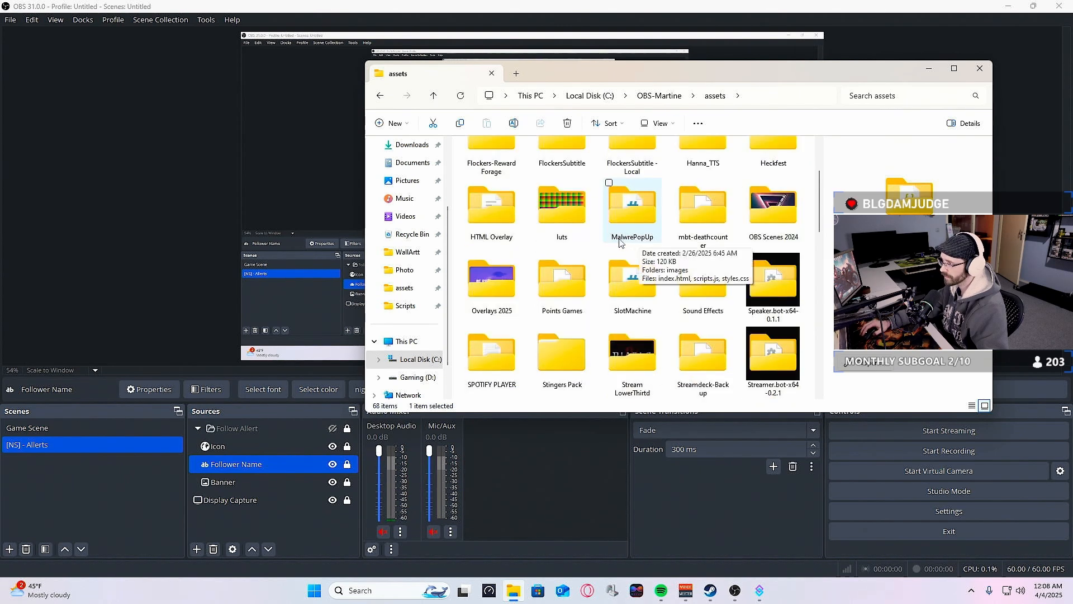
scroll(620, 242, down, 3)
scroll(647, 313, down, 1)
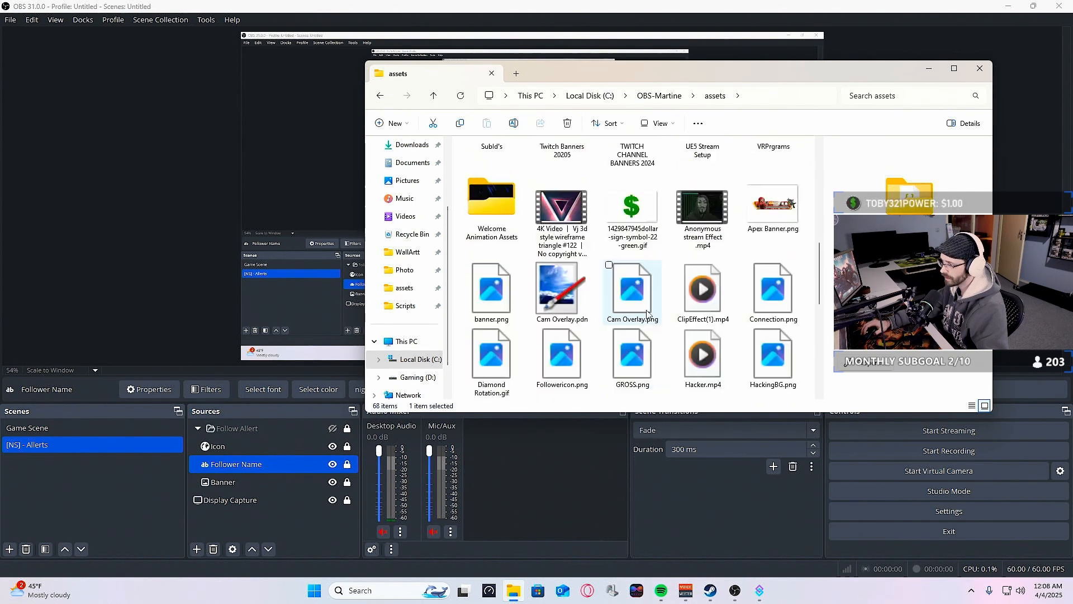
click(633, 214)
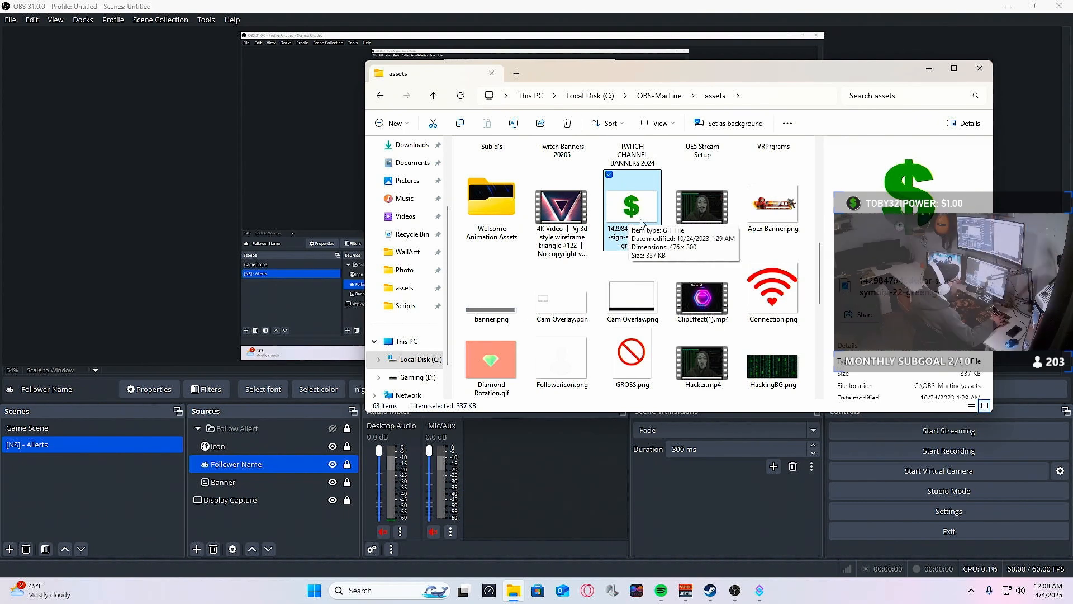
scroll(639, 232, down, 3)
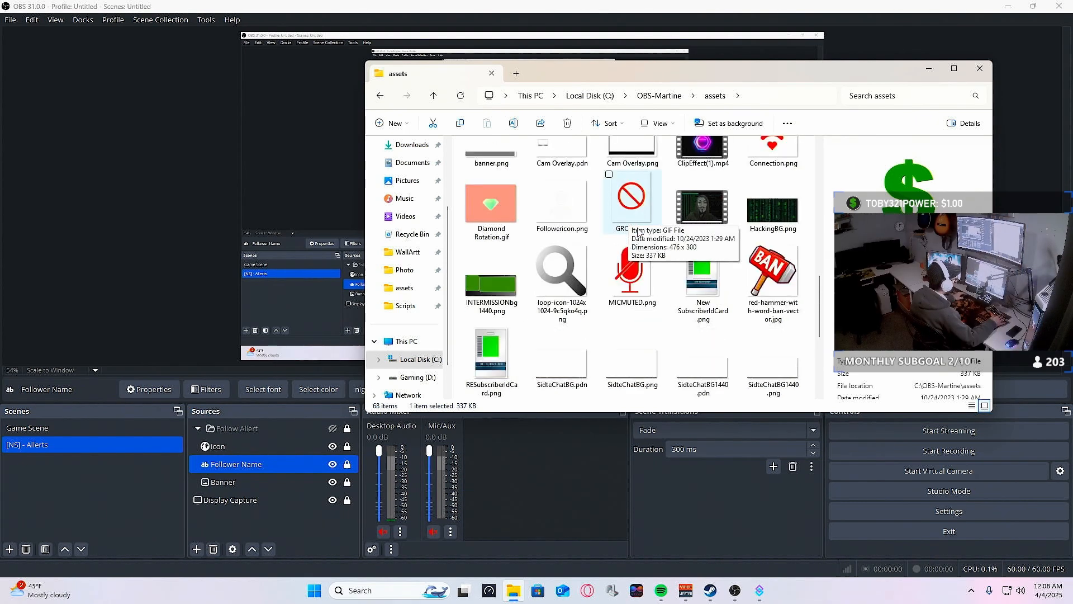
scroll(624, 304, down, 2)
Preview Diamond Rotation.gif from the assets folder in Photos just this once, and close the viewer.
double_click(503, 197)
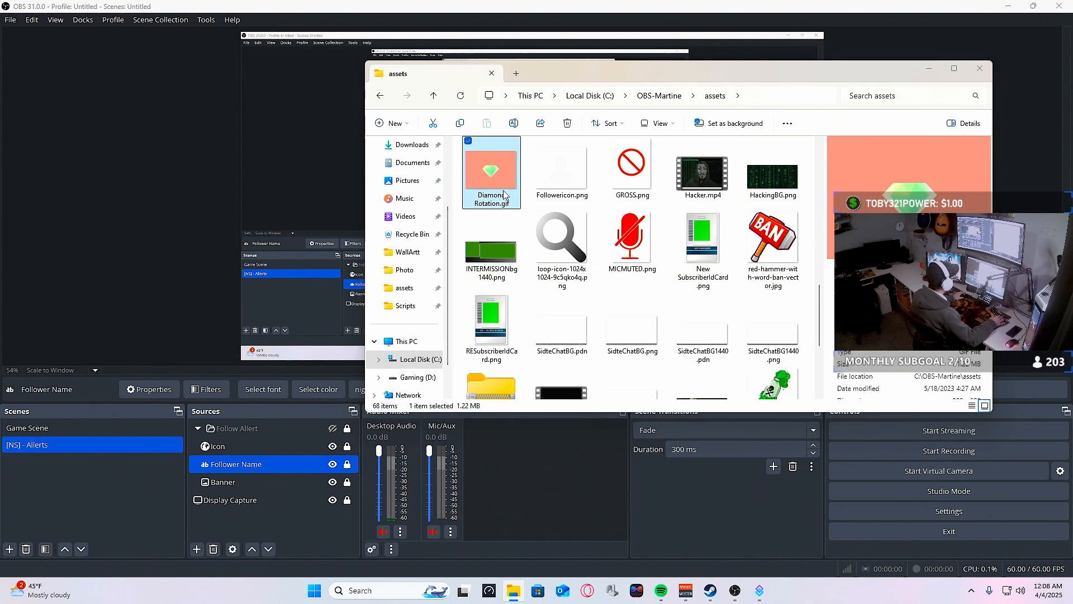
click(701, 336)
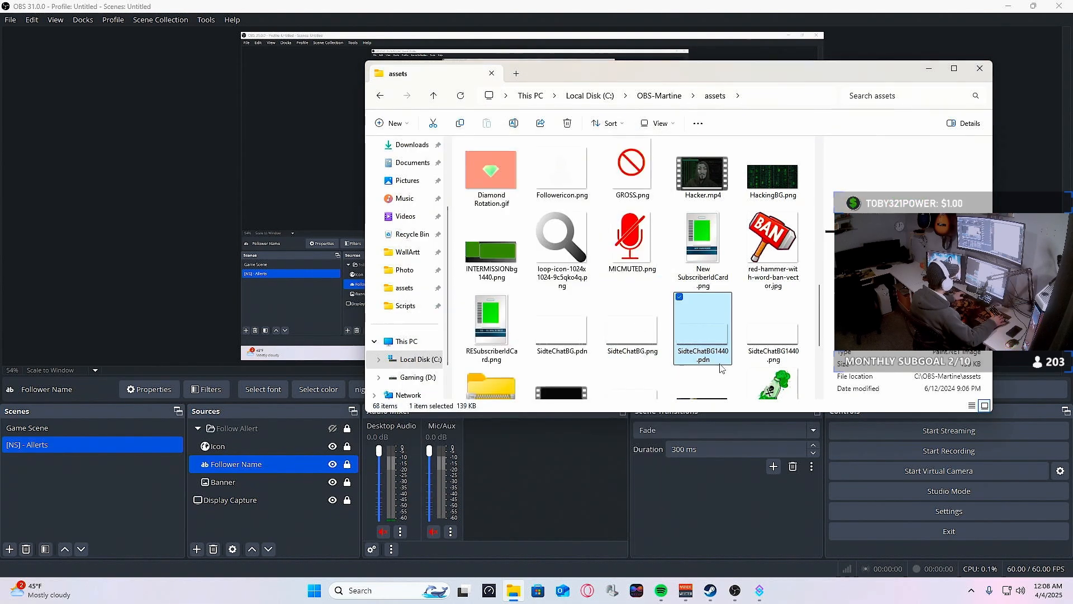
double_click(503, 197)
click(499, 258)
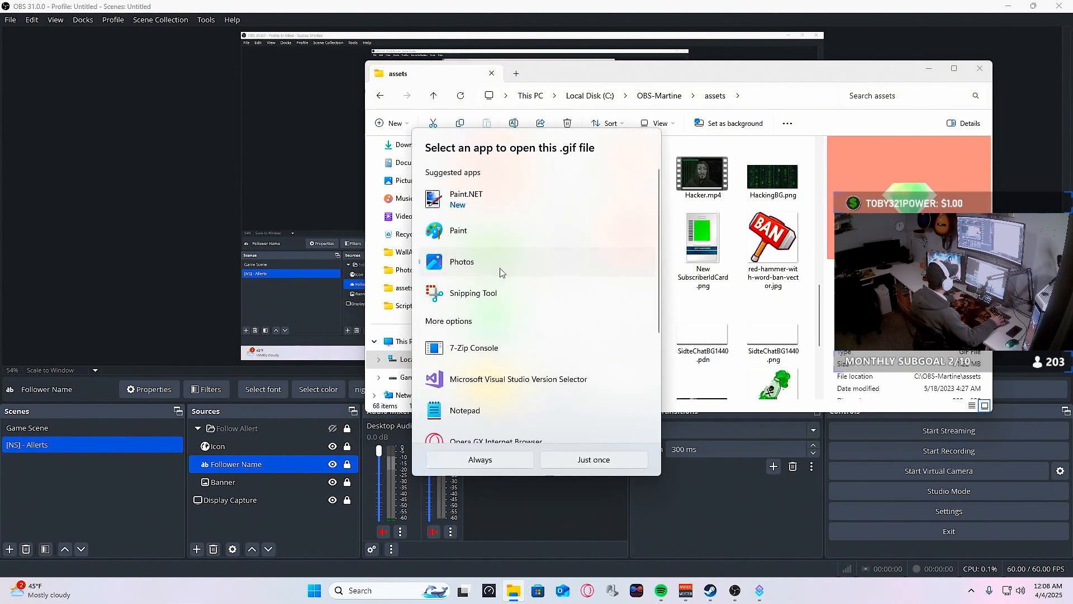
click(602, 460)
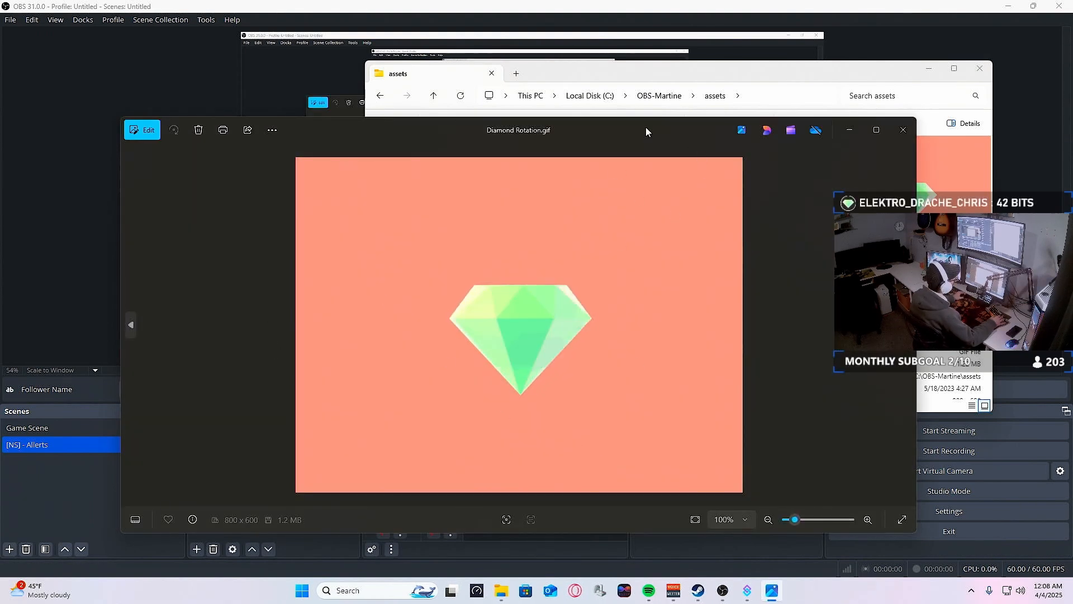
drag(629, 128, 665, 107)
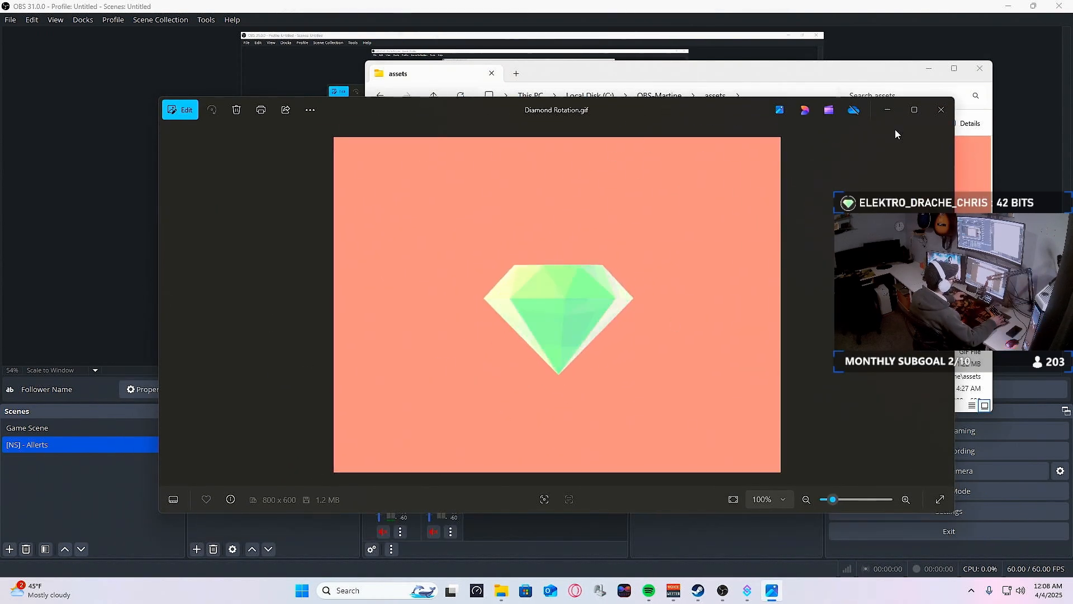
click(941, 109)
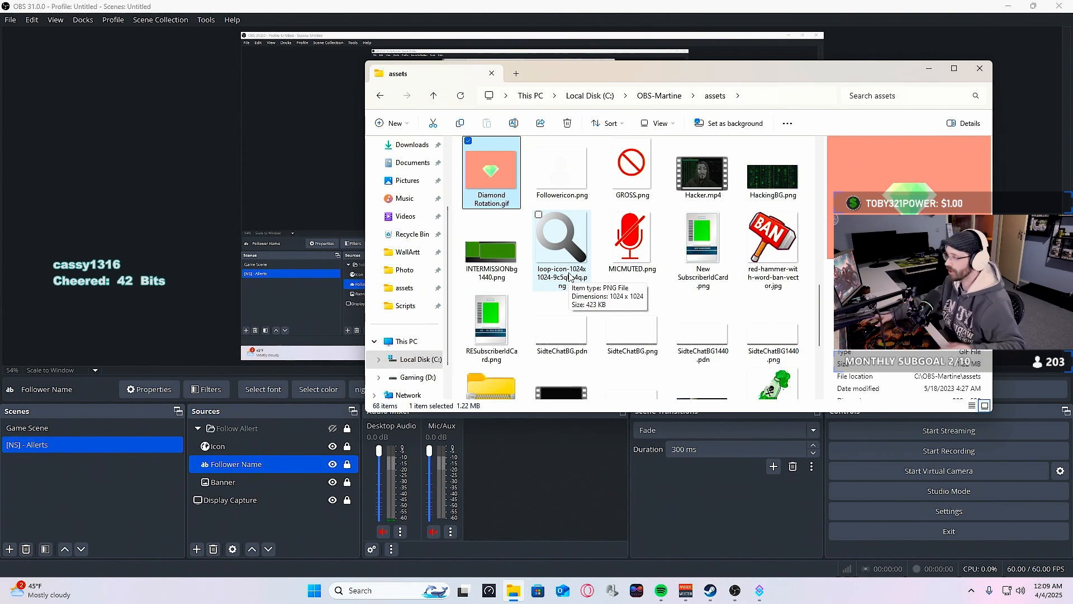
Return to OBS and collapse the Follow Allert group in the sources.
click(344, 159)
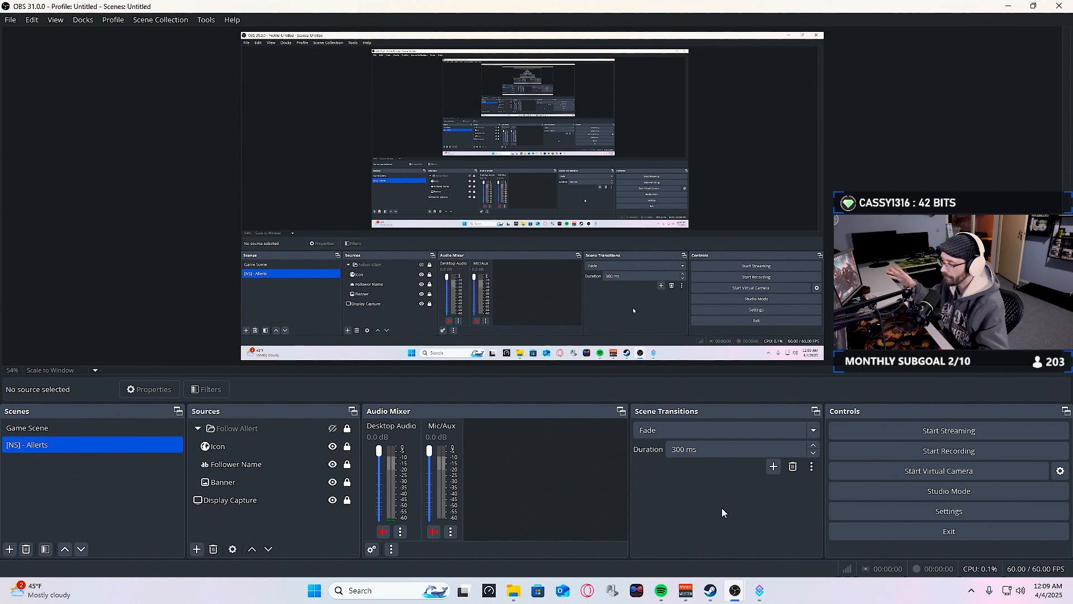
click(197, 429)
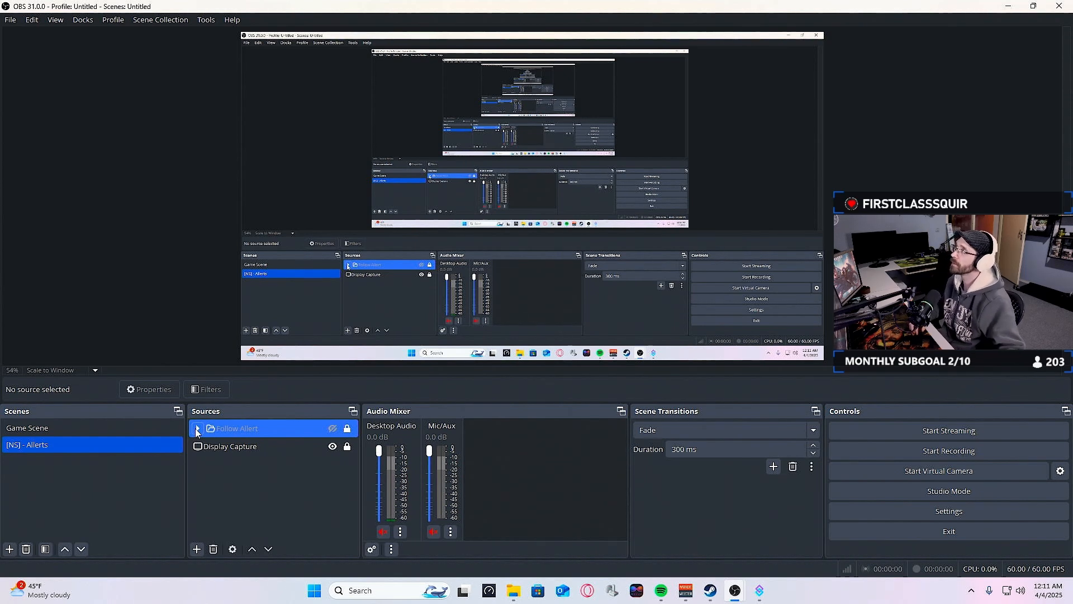
Launch Discord from Windows search and bring its window onto the captured screen.
key(super)
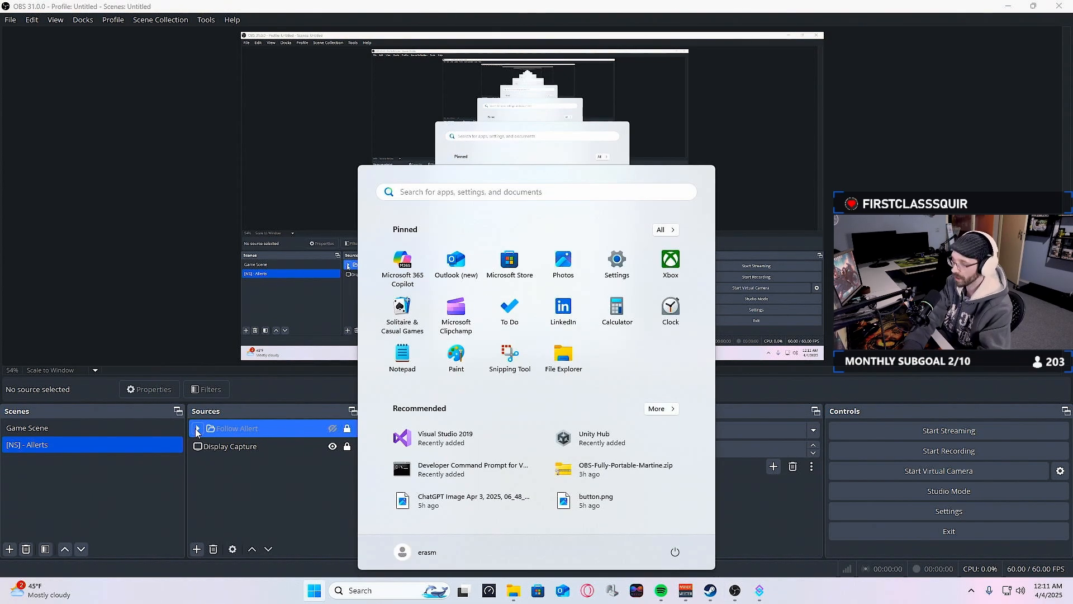
text(di)
key(Return)
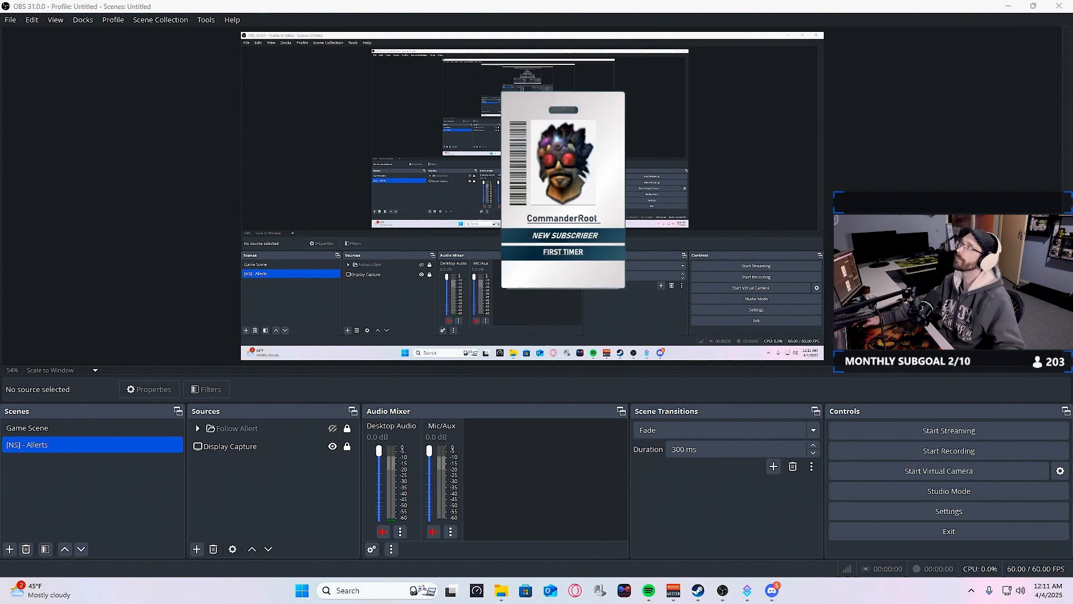
key(alt+Tab)
drag(467, 45, 571, 3)
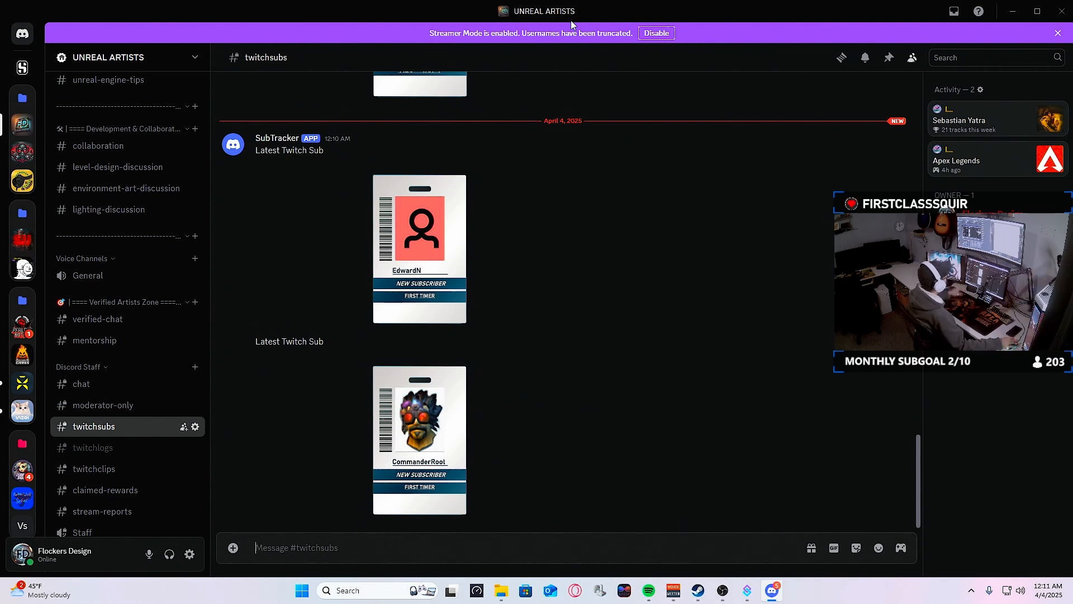
Enlarge the newest subscriber card in the twitchsubs channel, close it, and look at the earlier cards.
click(419, 450)
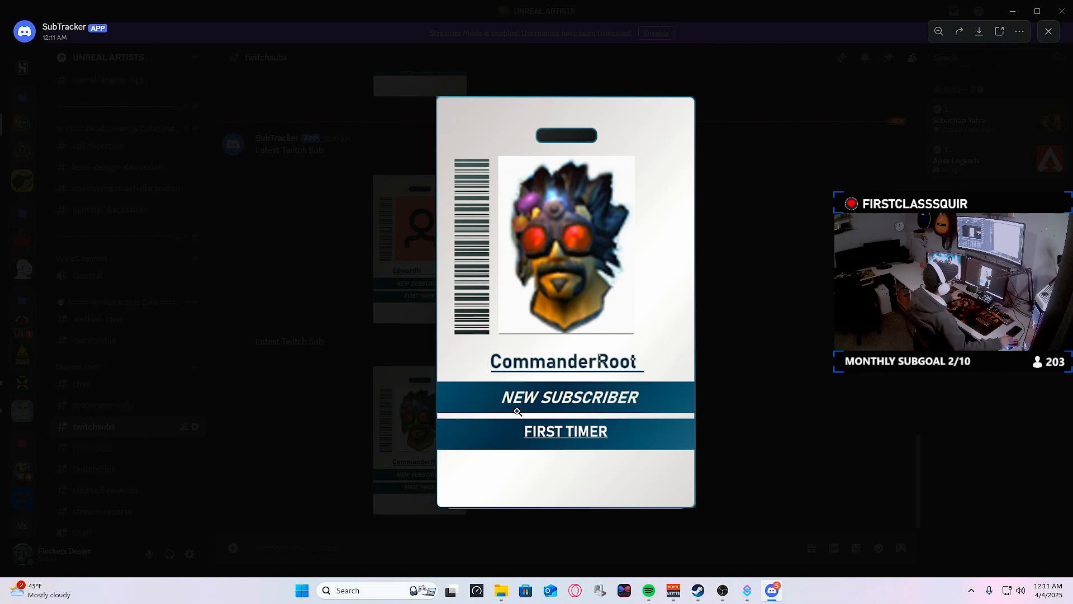
click(353, 415)
click(316, 412)
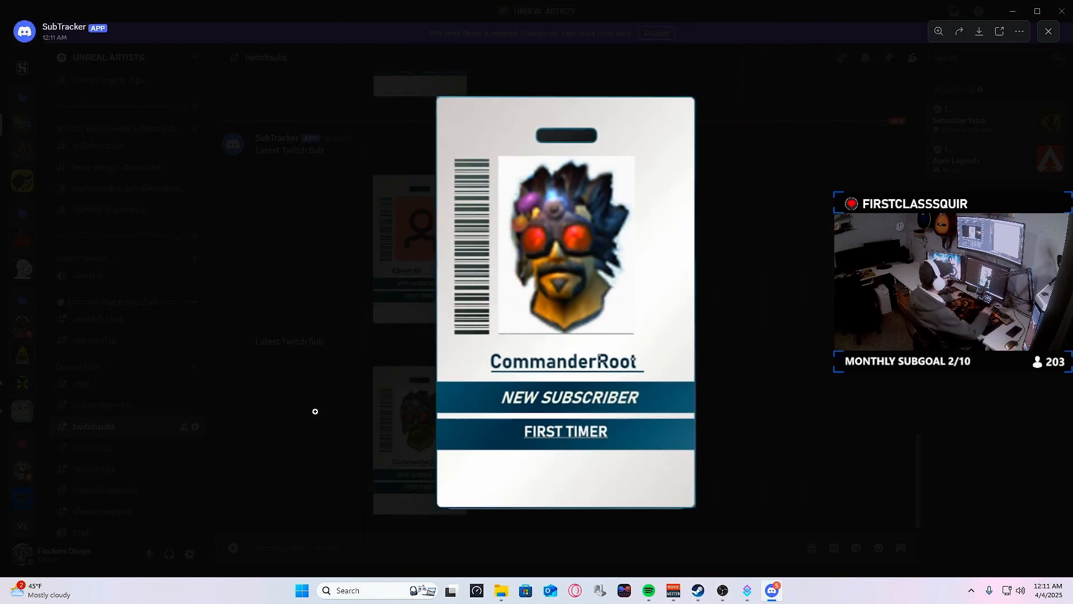
click(313, 410)
scroll(383, 440, up, 3)
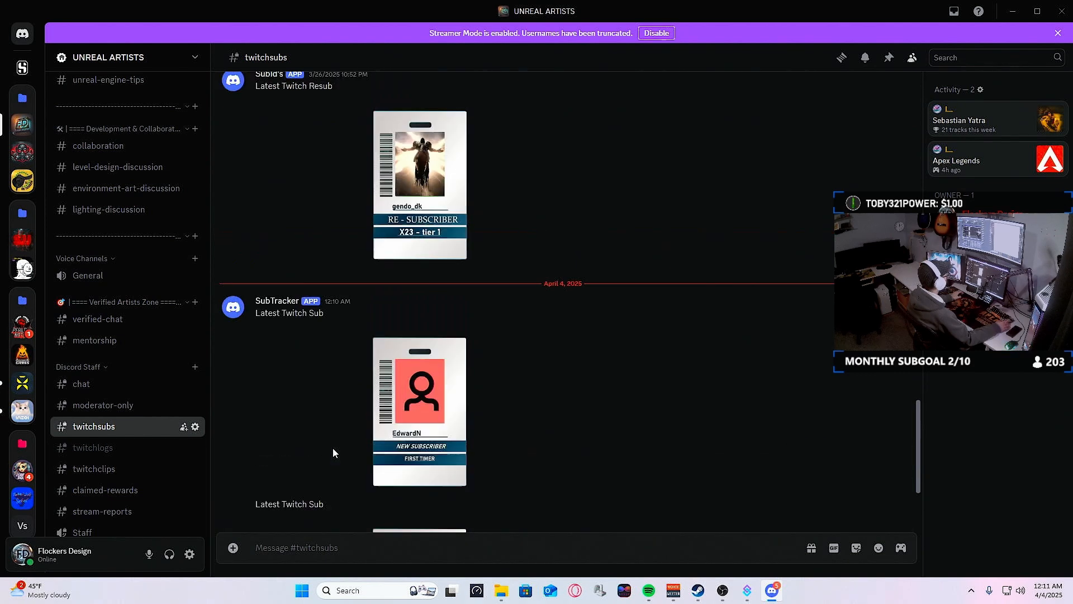
Enlarge the RE - SUBSCRIBER card above the April 4 posts in twitchsubs, close it, and return to the newest cards.
scroll(334, 453, up, 1)
click(420, 235)
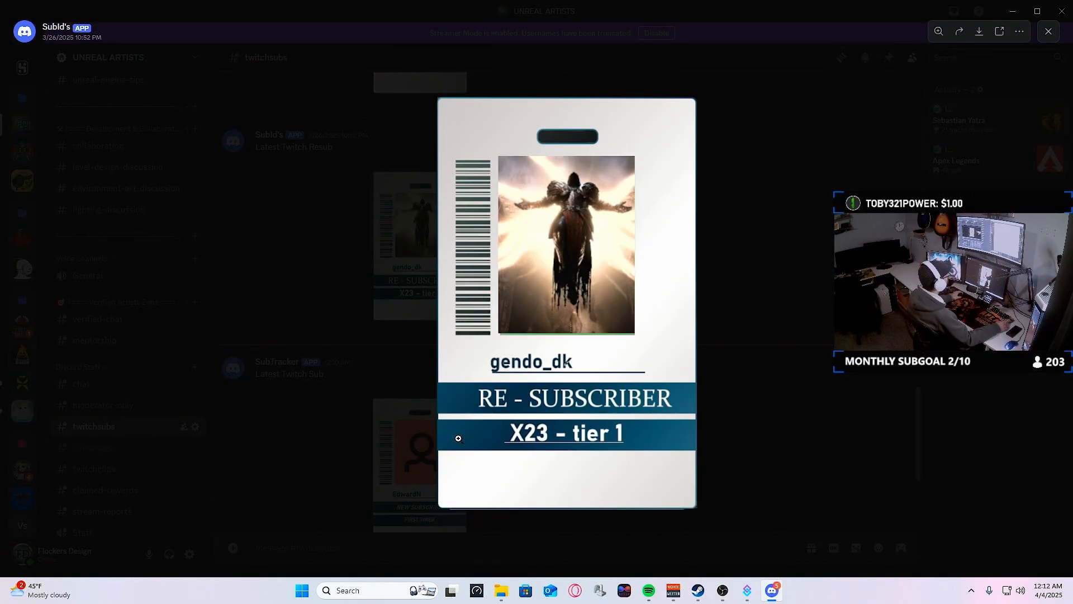
click(358, 443)
scroll(391, 363, down, 3)
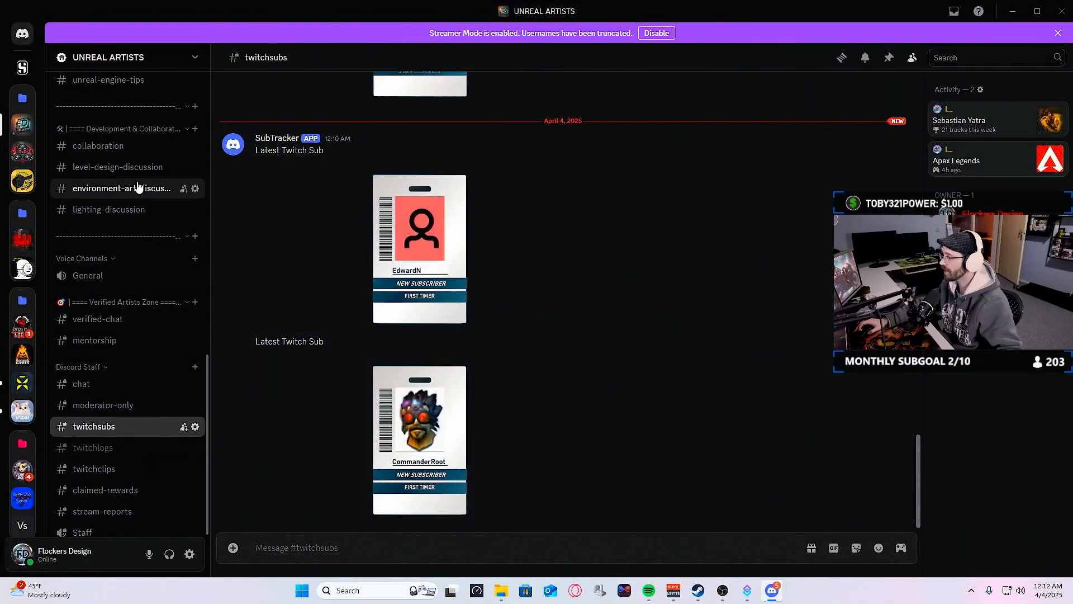
Open the role-information channel in the DEV INFO HUB category of the UNREAL ARTISTS server.
scroll(136, 319, up, 10)
scroll(135, 318, up, 3)
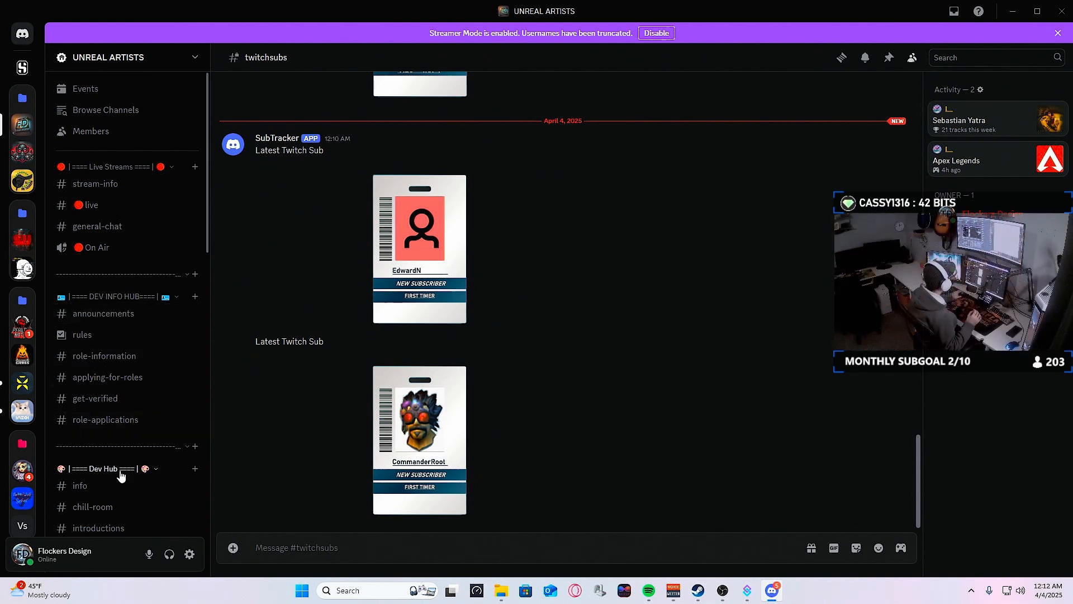
click(128, 358)
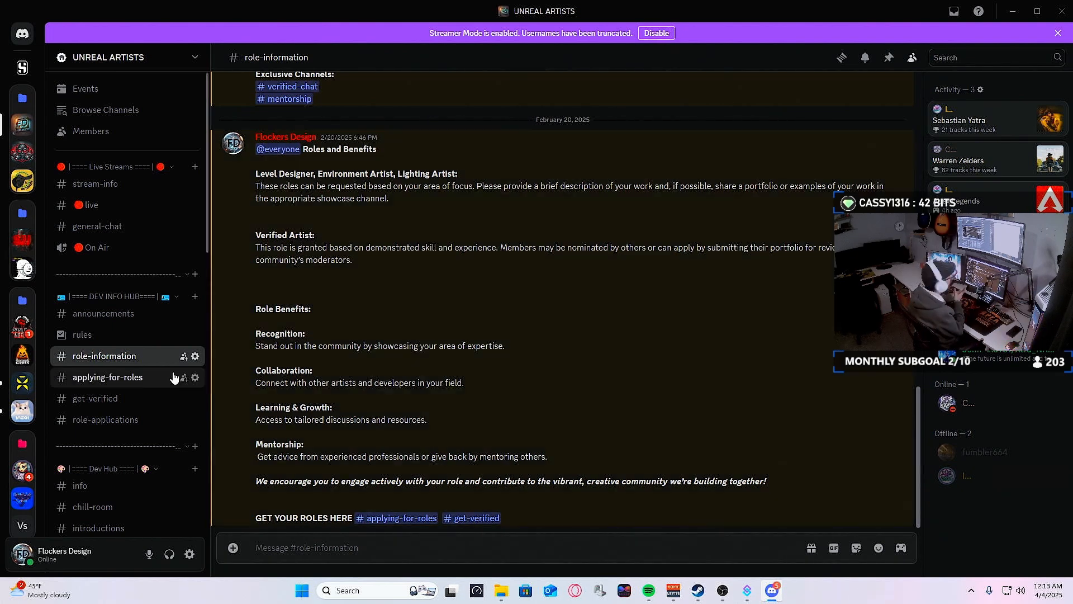
Open the environment-art-showcase channel and look through its level design posts back to February 20, 2025.
scroll(126, 375, down, 5)
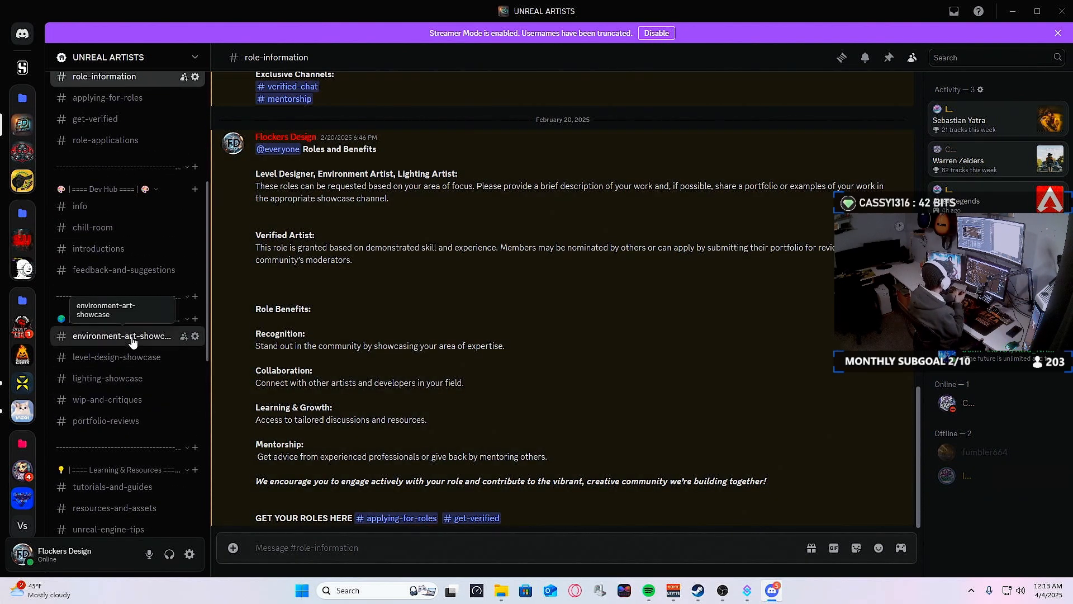
click(133, 338)
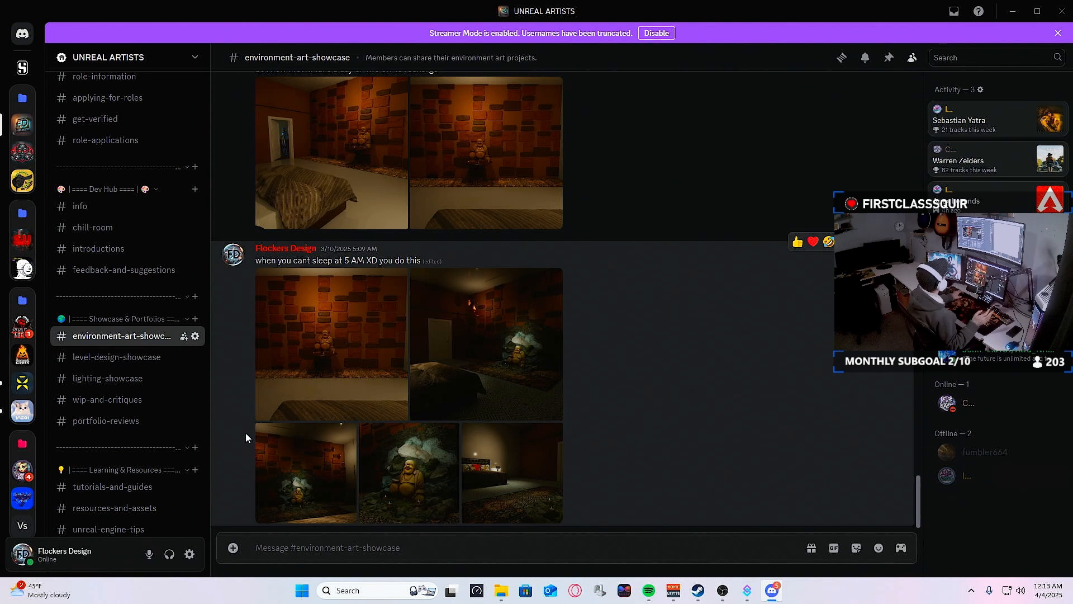
scroll(246, 433, up, 15)
scroll(245, 433, up, 2)
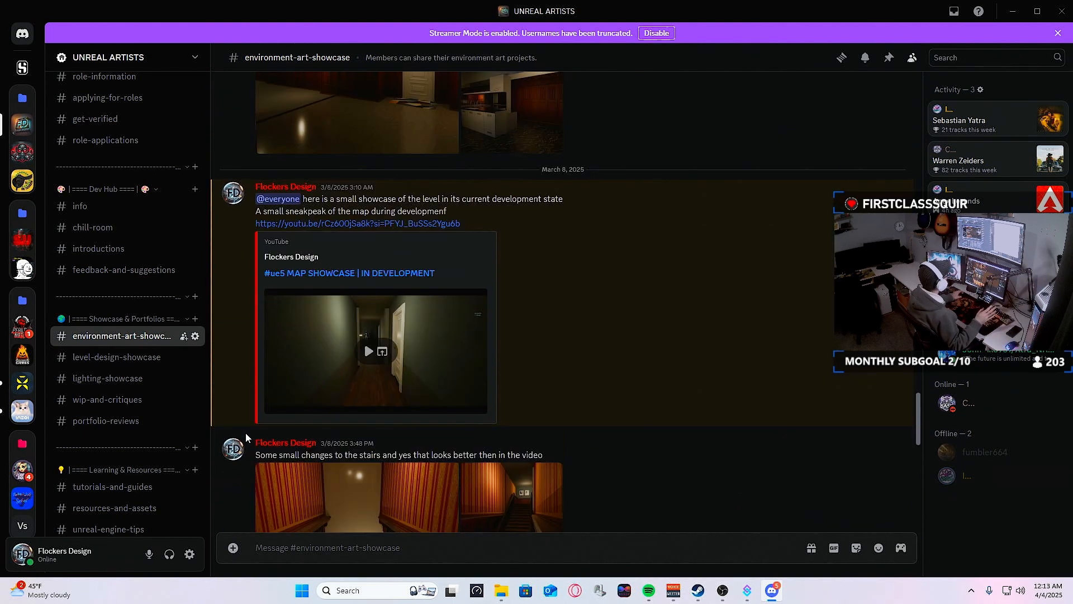
scroll(555, 341, up, 5)
scroll(293, 350, up, 8)
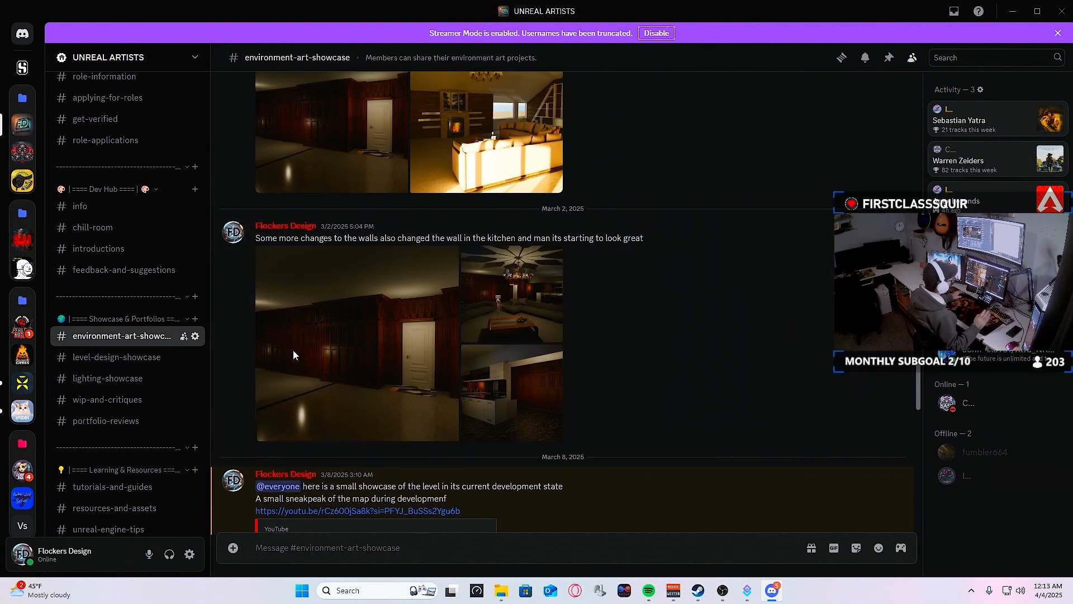
scroll(329, 352, up, 3)
scroll(332, 356, up, 5)
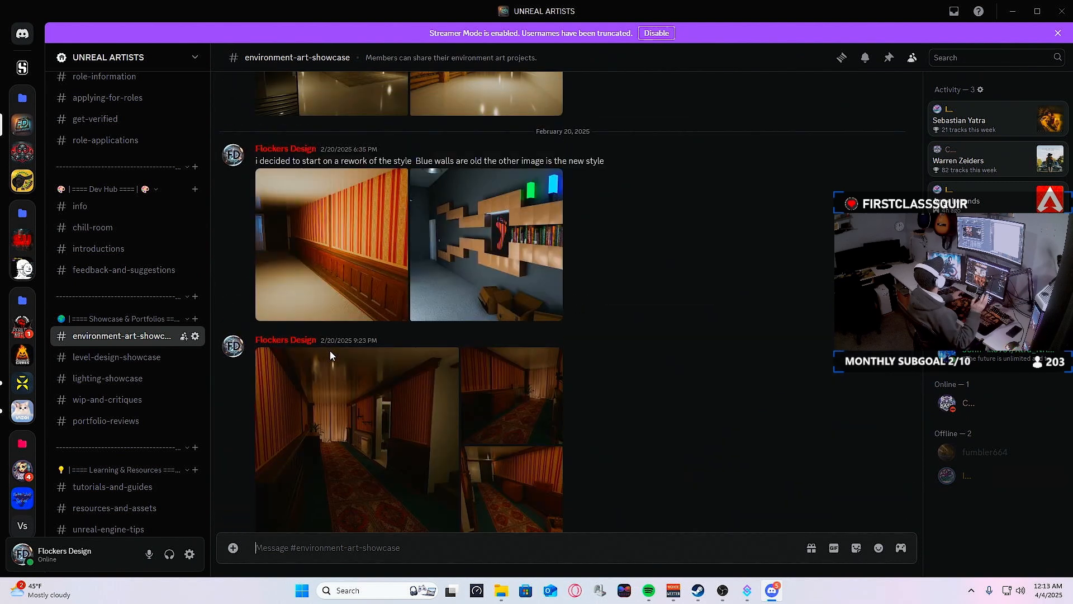
scroll(331, 356, down, 8)
scroll(330, 356, down, 15)
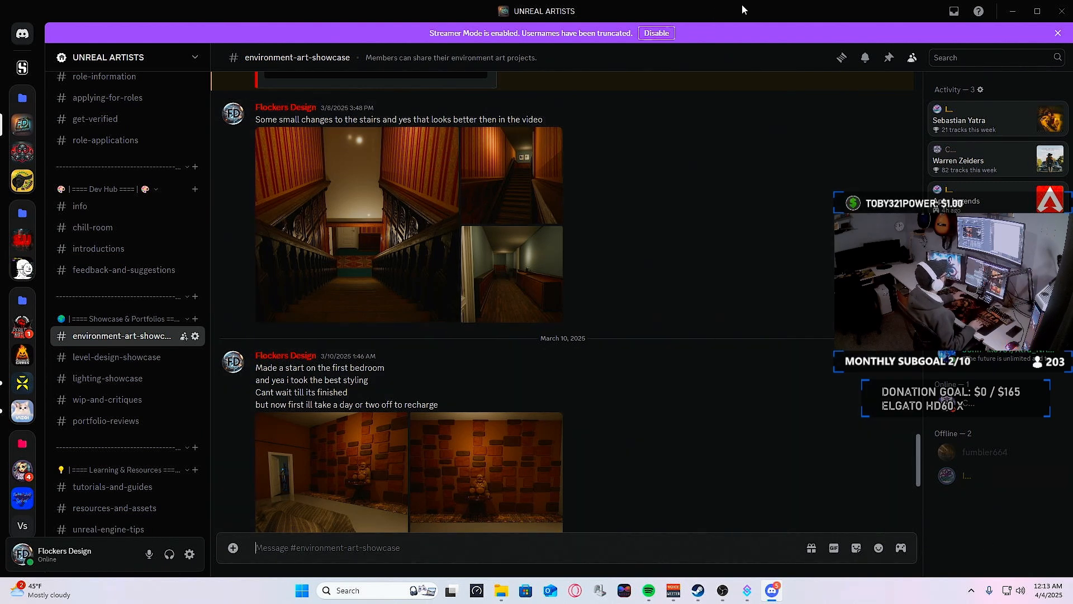
drag(737, 5, 121, 31)
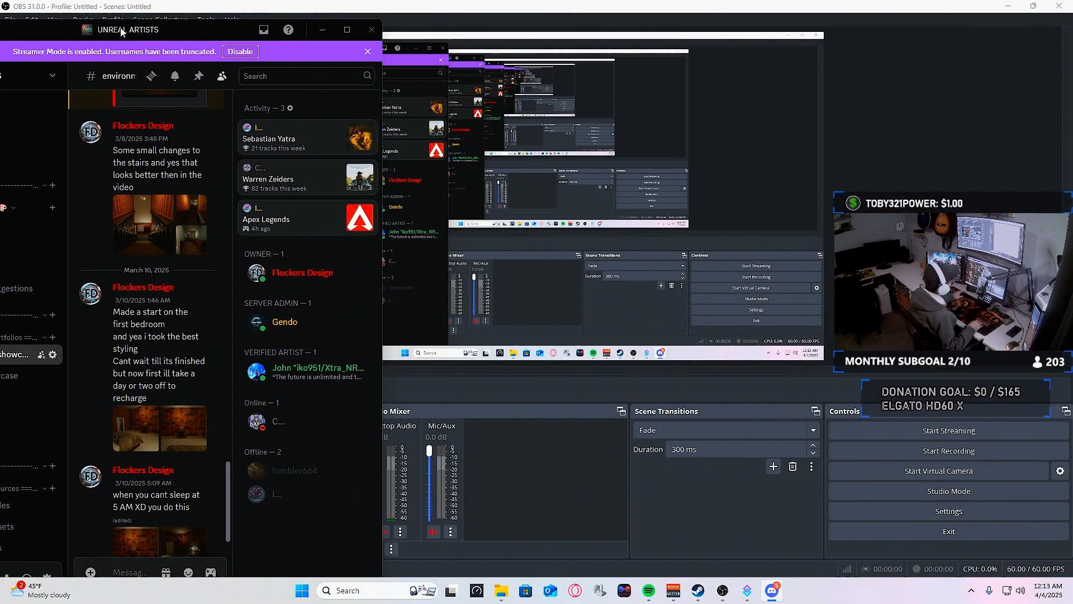
drag(34, 36, 371, 3)
scroll(639, 385, down, 3)
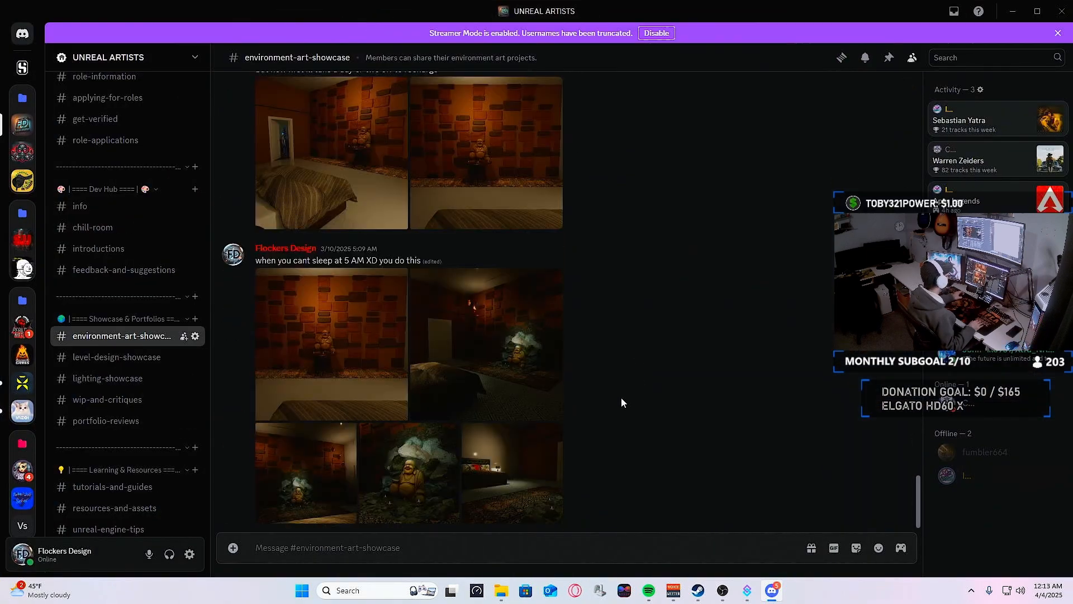